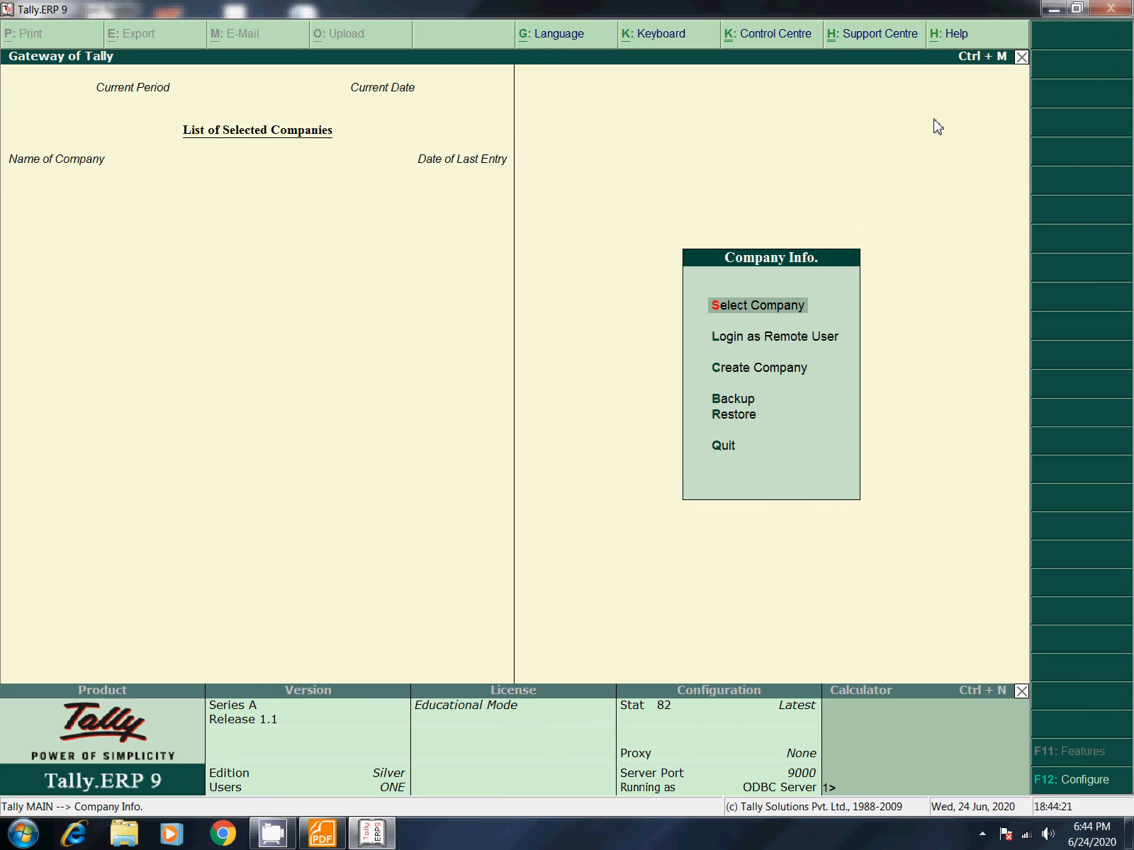
{"action": "key", "text": "Down"}
{"action": "key", "text": "Down"}
{"action": "key", "text": "Return"}
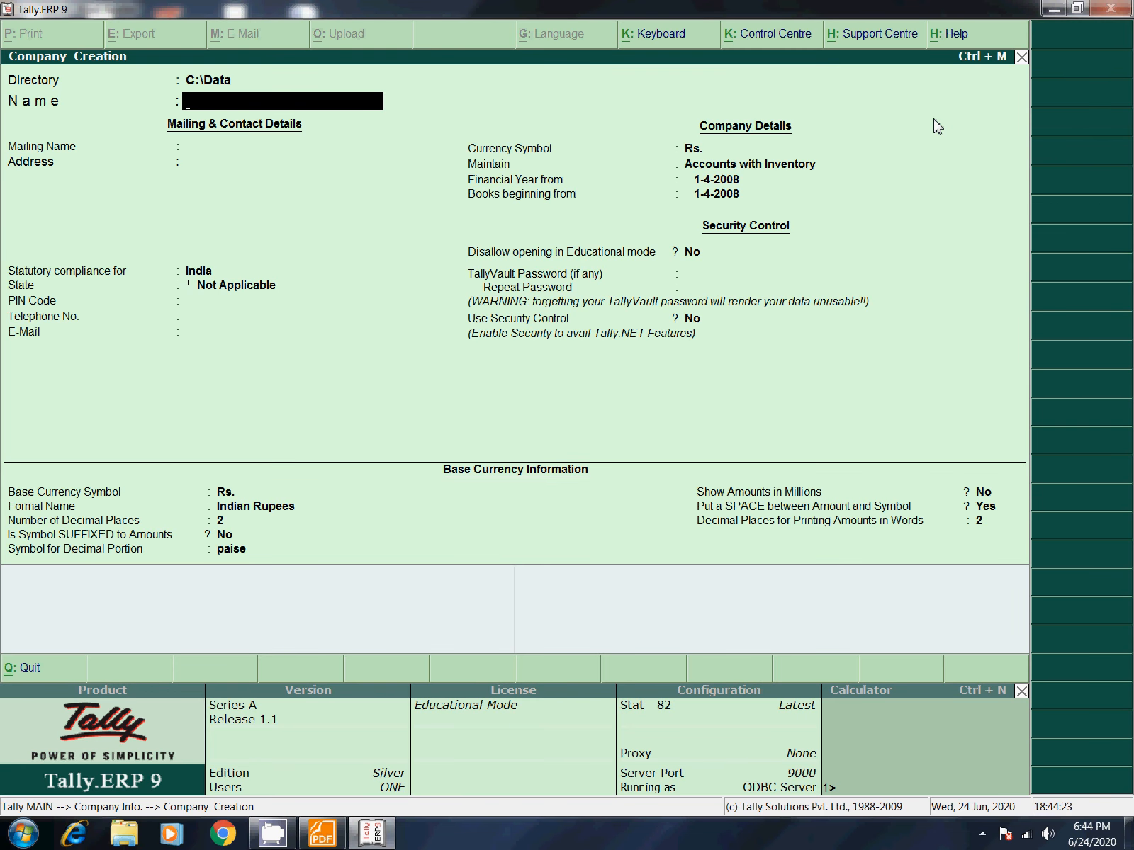
{"action": "type", "text": "VALUEMART"}
{"action": "key", "text": "Return"}
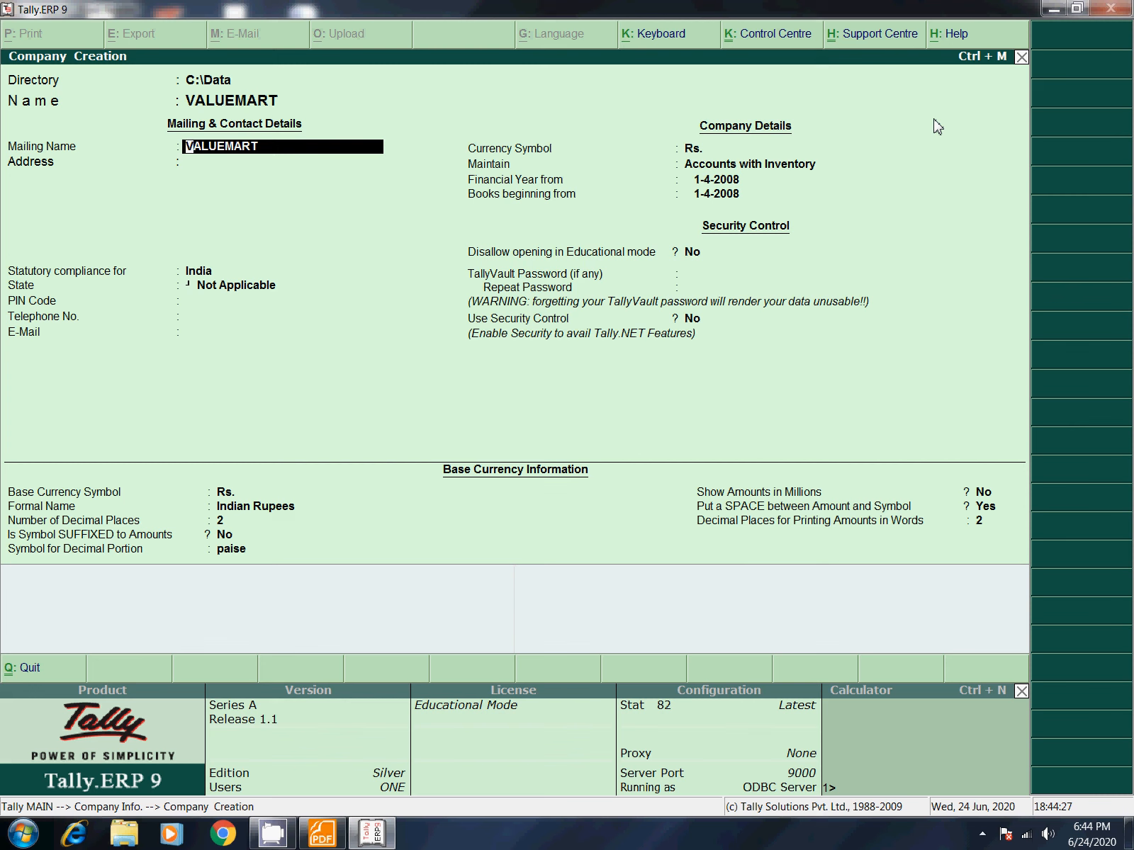
{"action": "key", "text": "Return"}
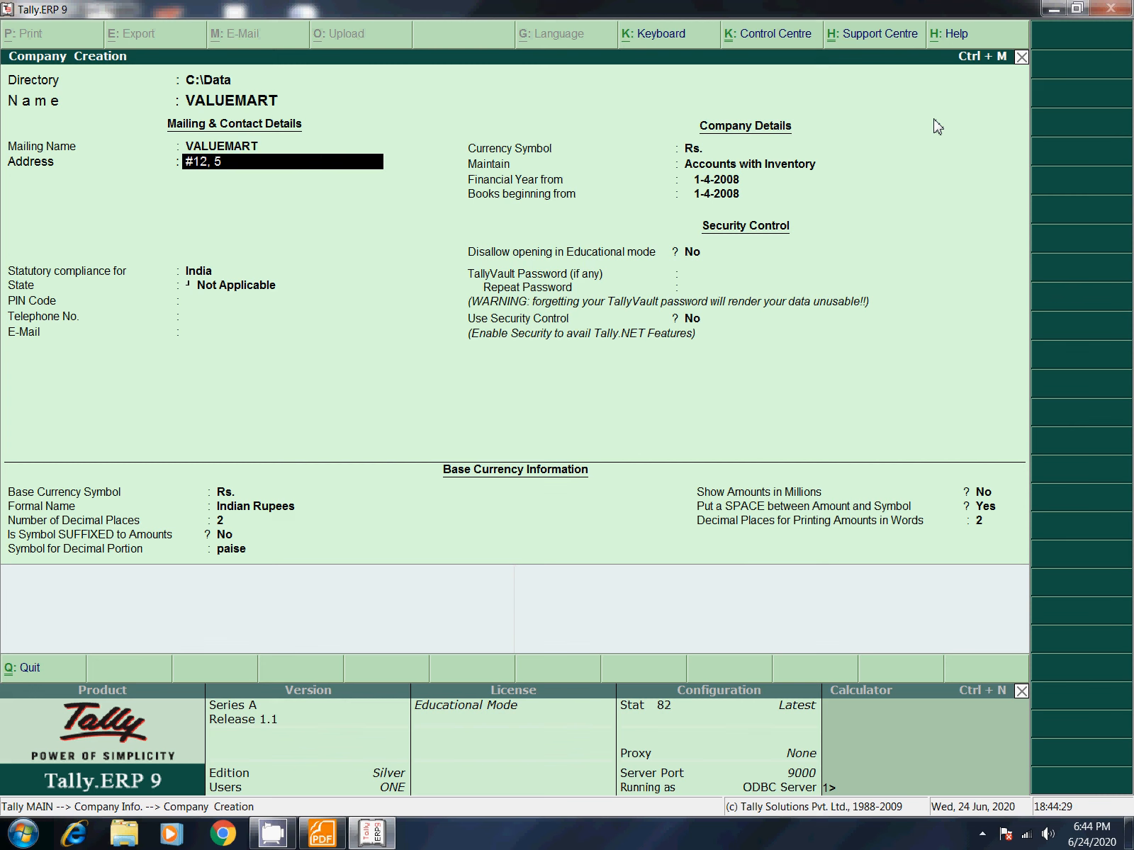
{"action": "key", "text": "Return"}
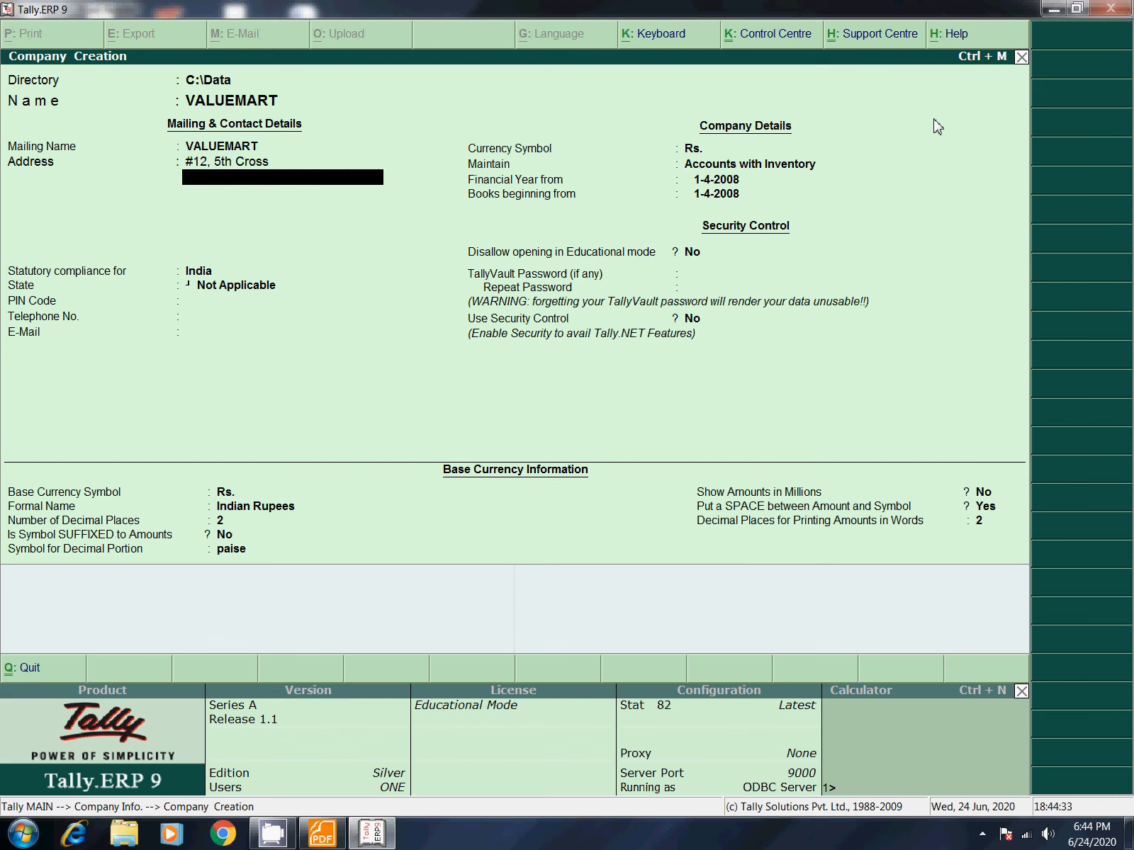
{"action": "key", "text": "Return"}
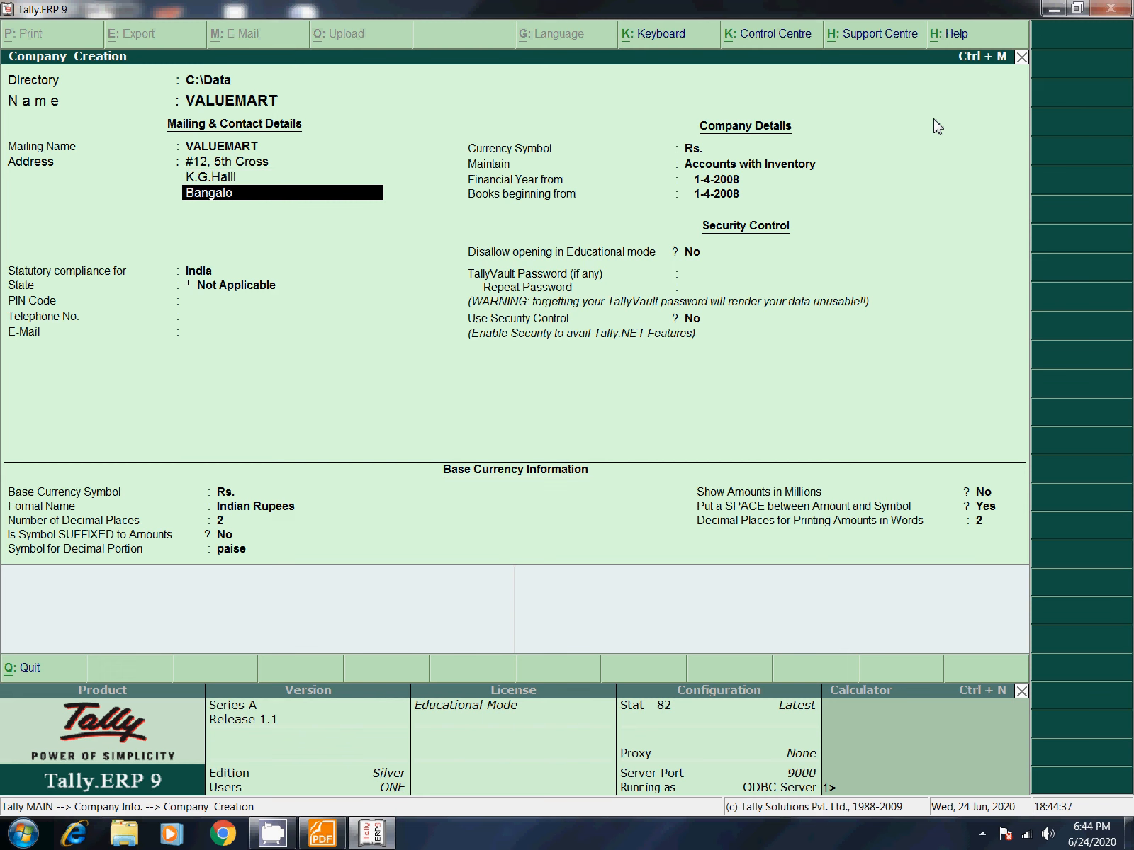
{"action": "key", "text": "Return"}
{"action": "key", "text": "Return"}
Step: Set state Karnataka, PIN 560015, the company phone and e-mail, and accept the 1-4-2008 financial year
{"action": "key", "text": "Return"}
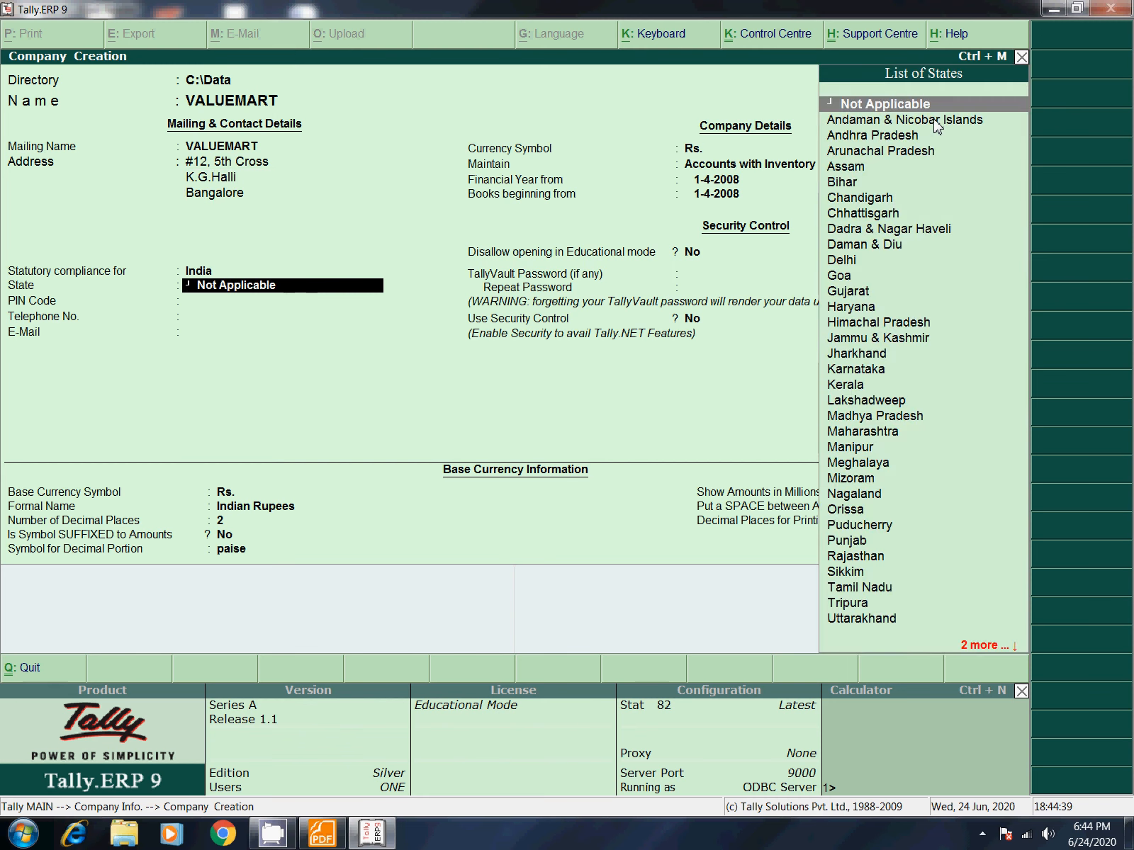
{"action": "type", "text": "k"}
{"action": "key", "text": "Return"}
{"action": "type", "text": "560015"}
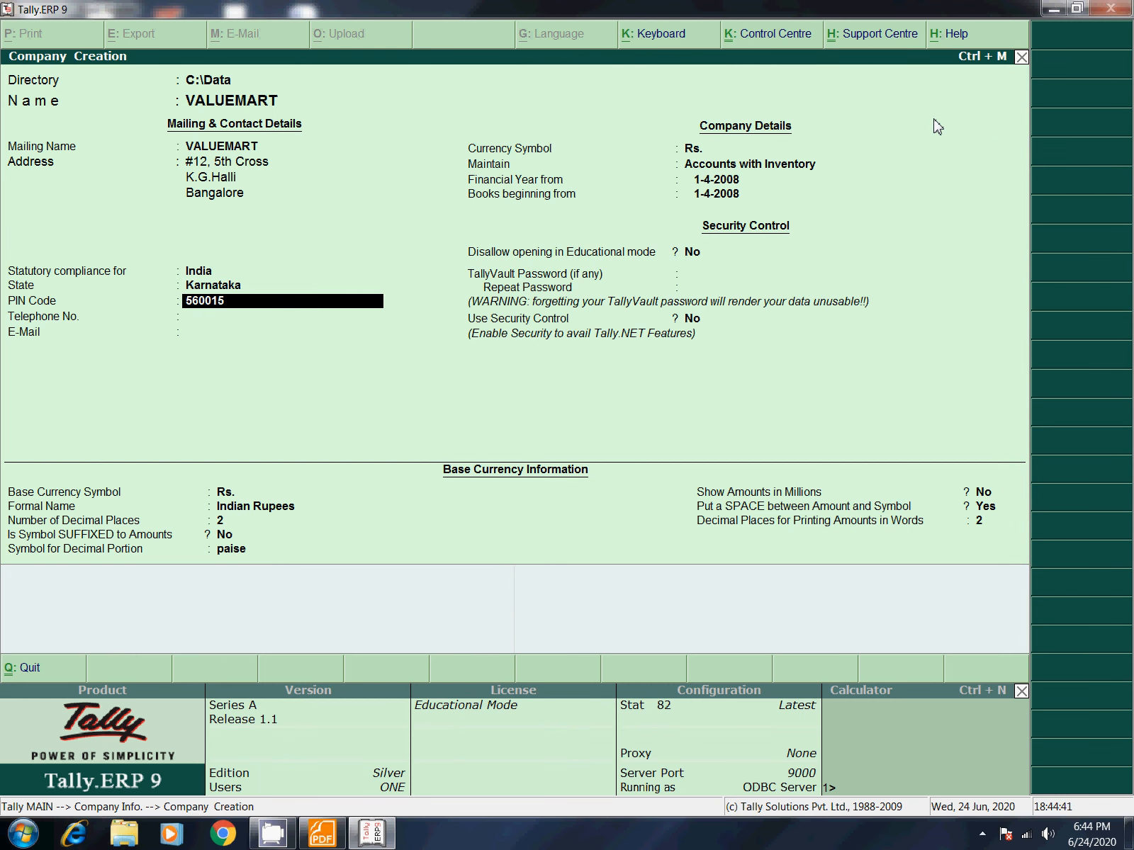
{"action": "key", "text": "Return"}
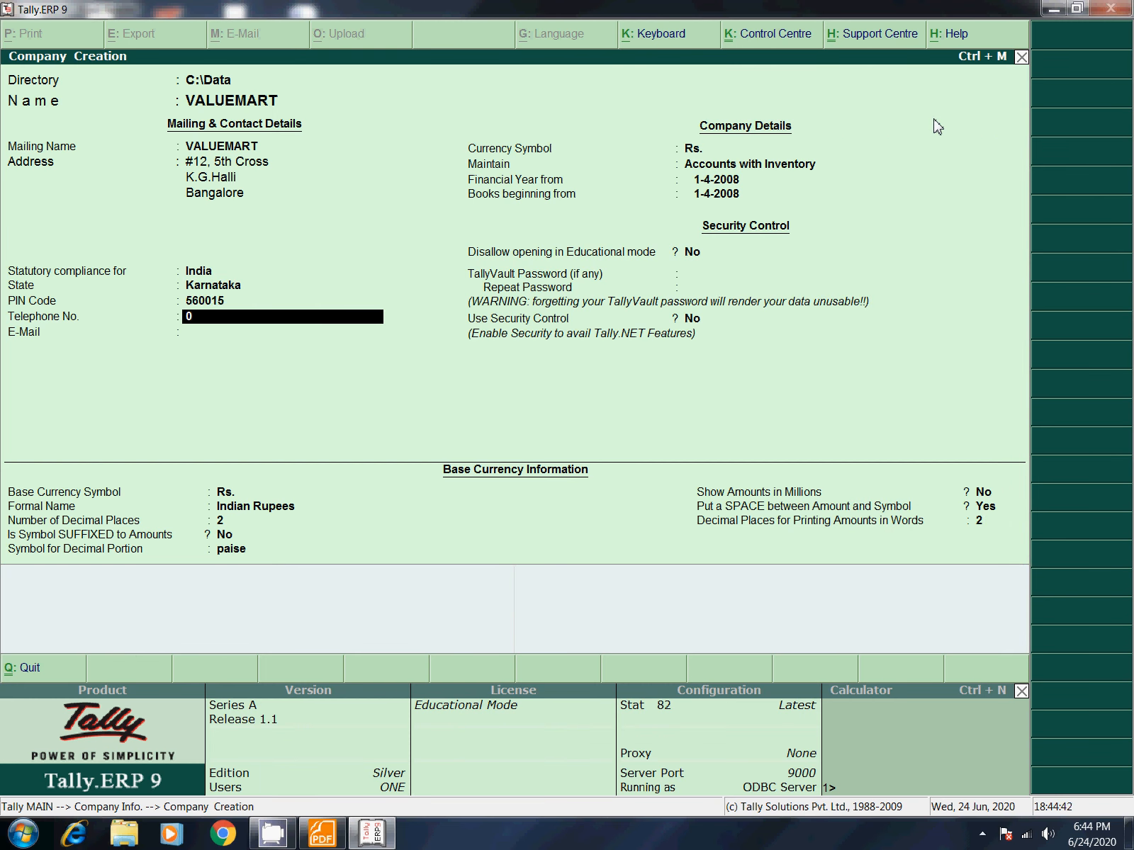
{"action": "key", "text": "Return"}
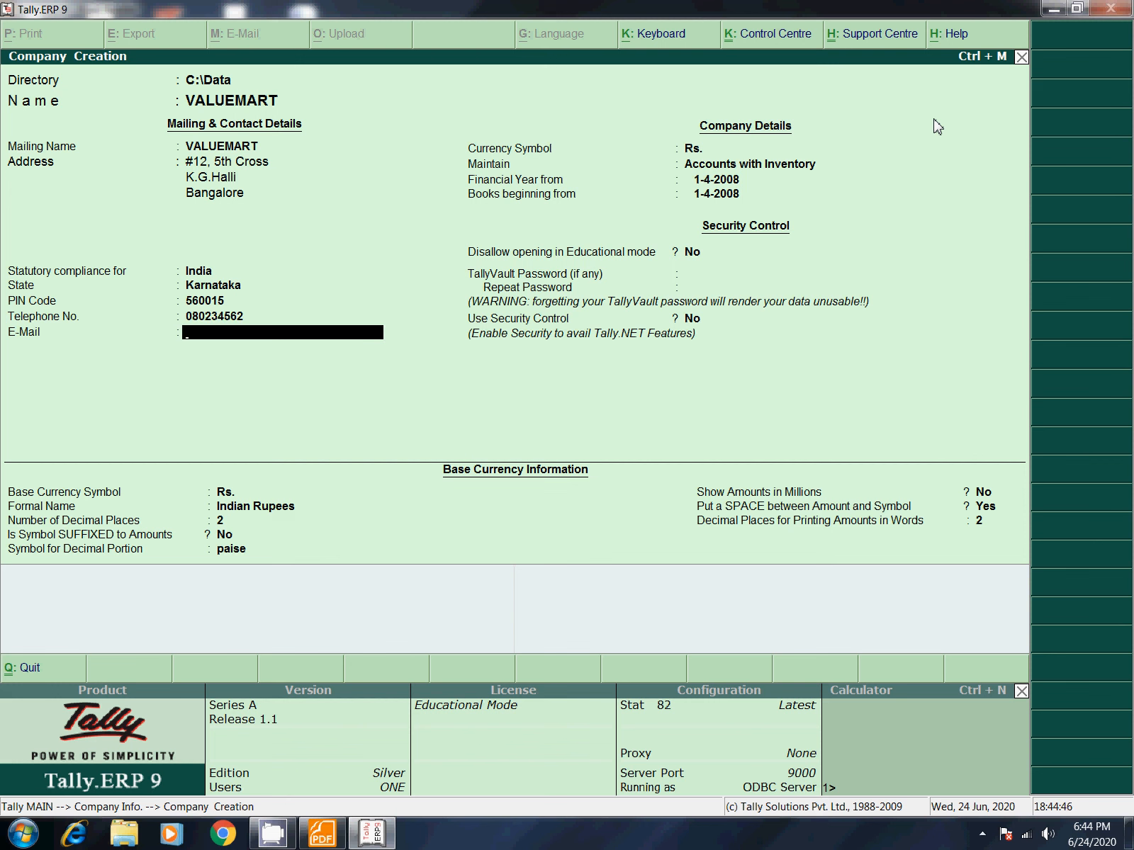
{"action": "key", "text": "Return"}
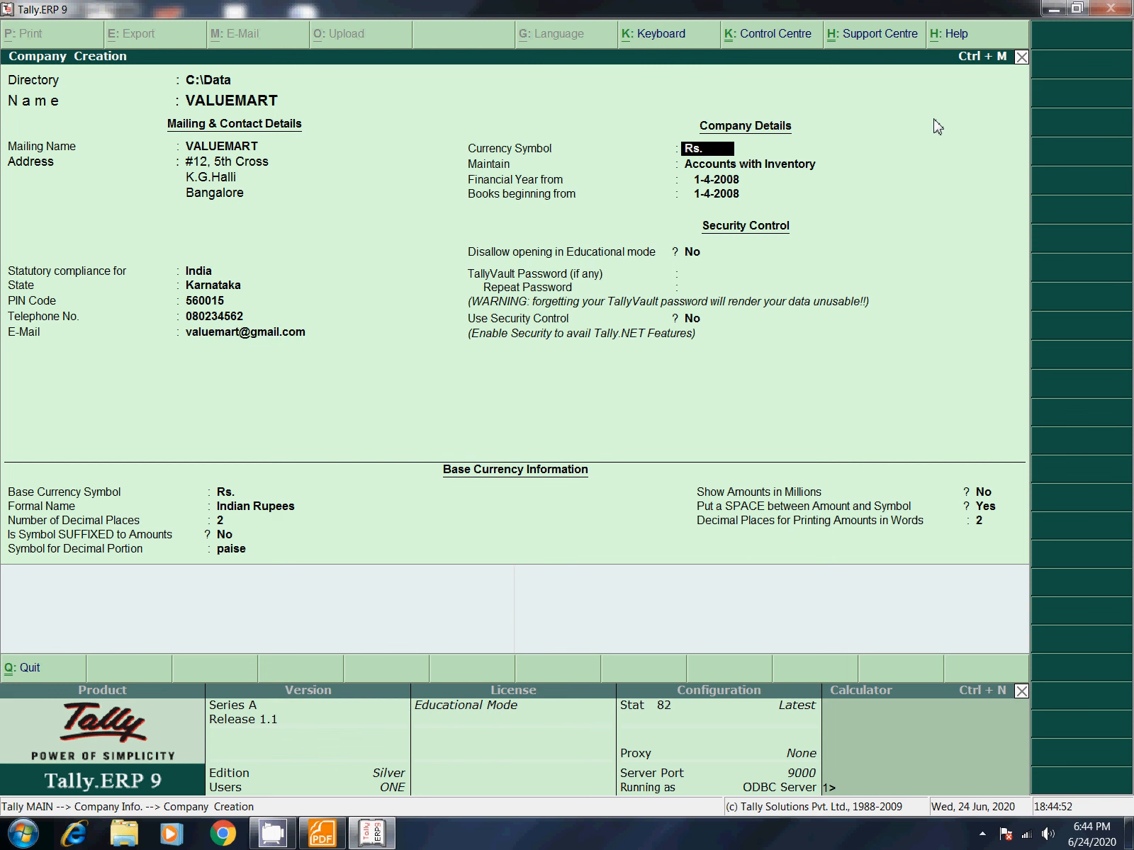
{"action": "key", "text": "Return"}
{"action": "key", "text": "Return"}
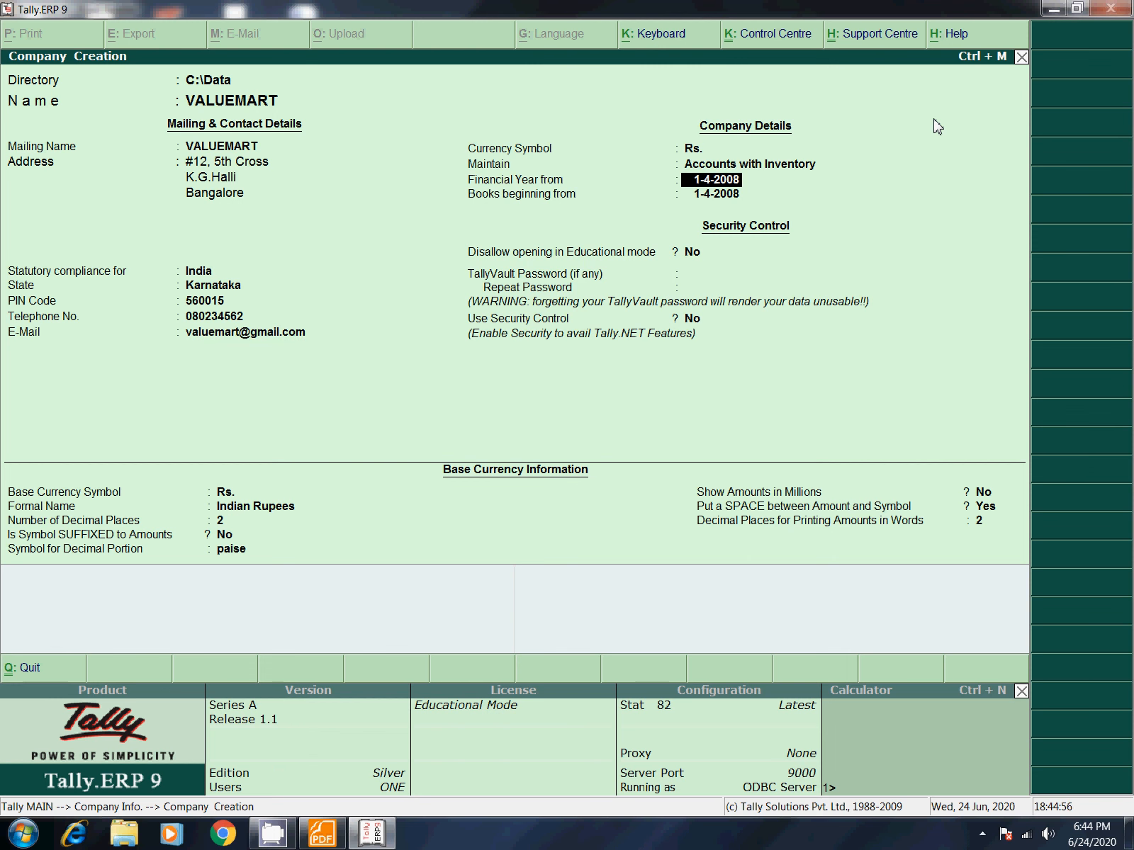
{"action": "key", "text": "Return"}
{"action": "key", "text": "Return"}
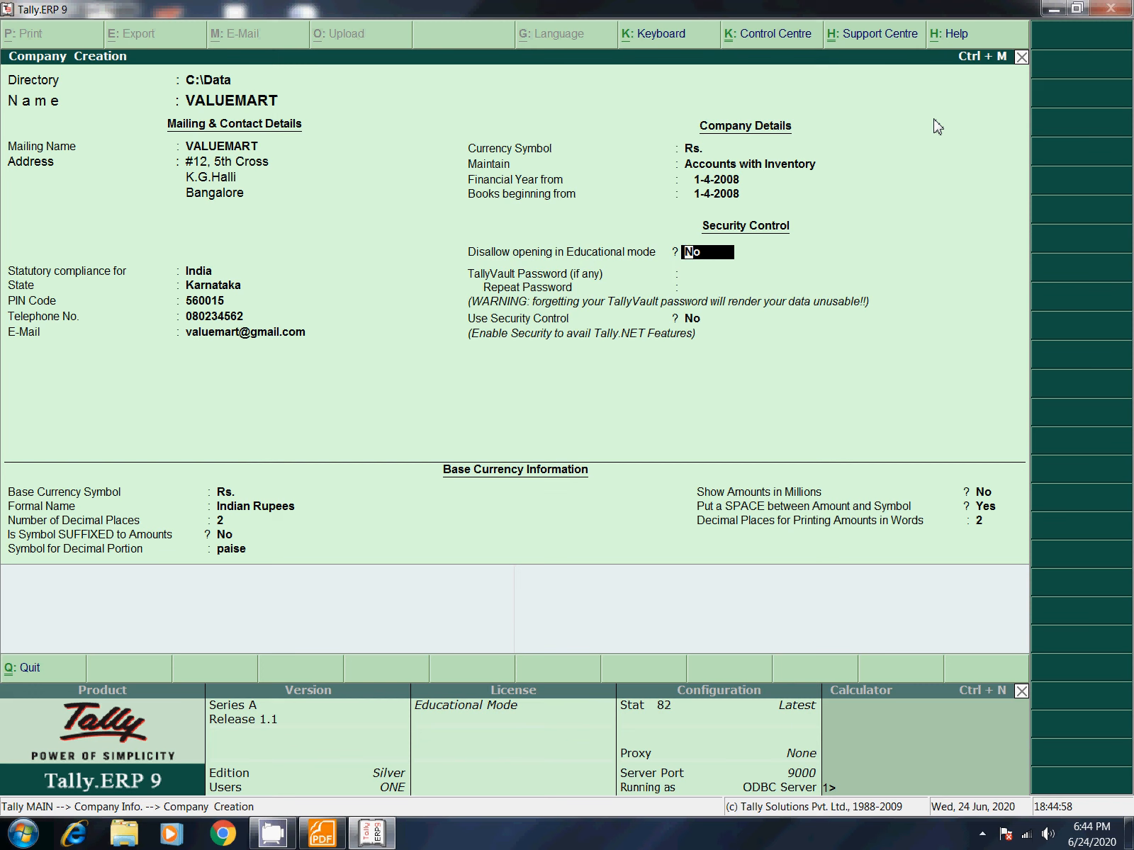
{"action": "key", "text": "Return"}
{"action": "key", "text": "Return"}
{"action": "key", "text": "Return"}
{"action": "key", "text": "Return"}
{"action": "key", "text": "Return"}
{"action": "key", "text": "Return"}
{"action": "key", "text": "Return"}
{"action": "key", "text": "Return"}
{"action": "key", "text": "Return"}
{"action": "key", "text": "Return"}
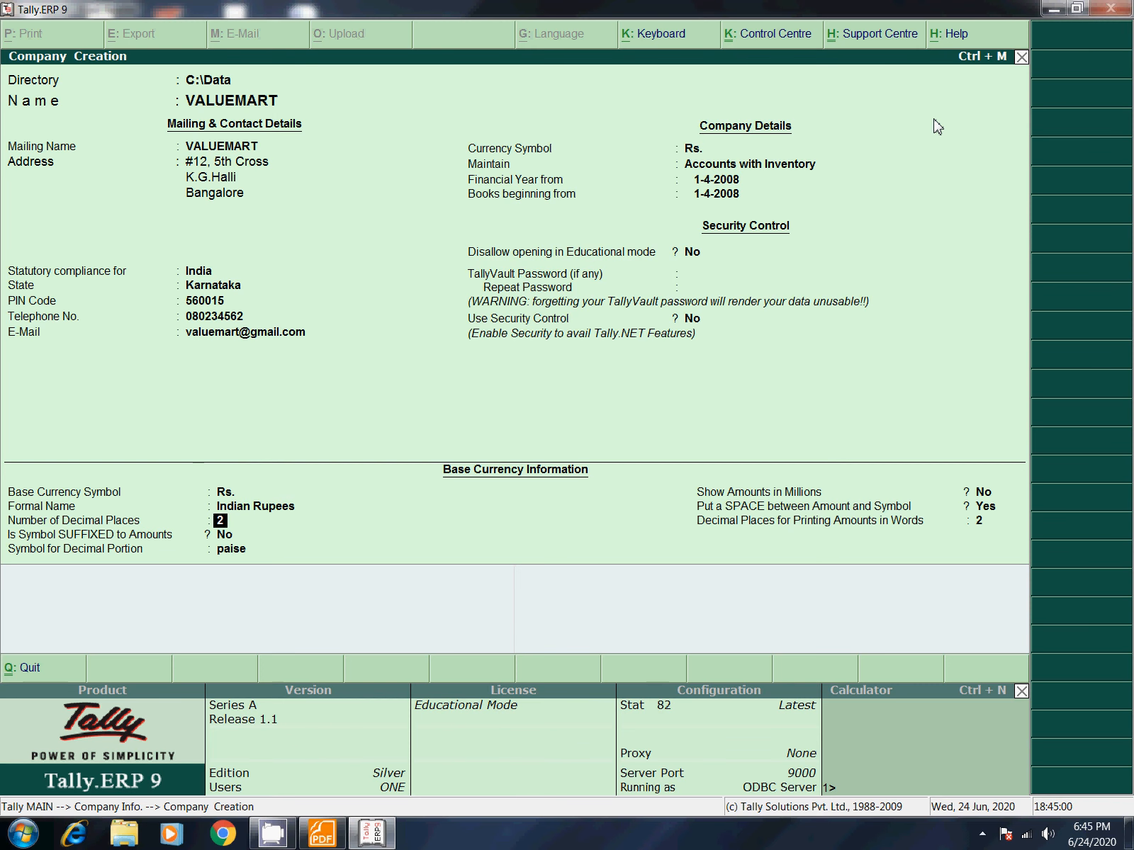
{"action": "key", "text": "Return"}
{"action": "key", "text": "Return"}
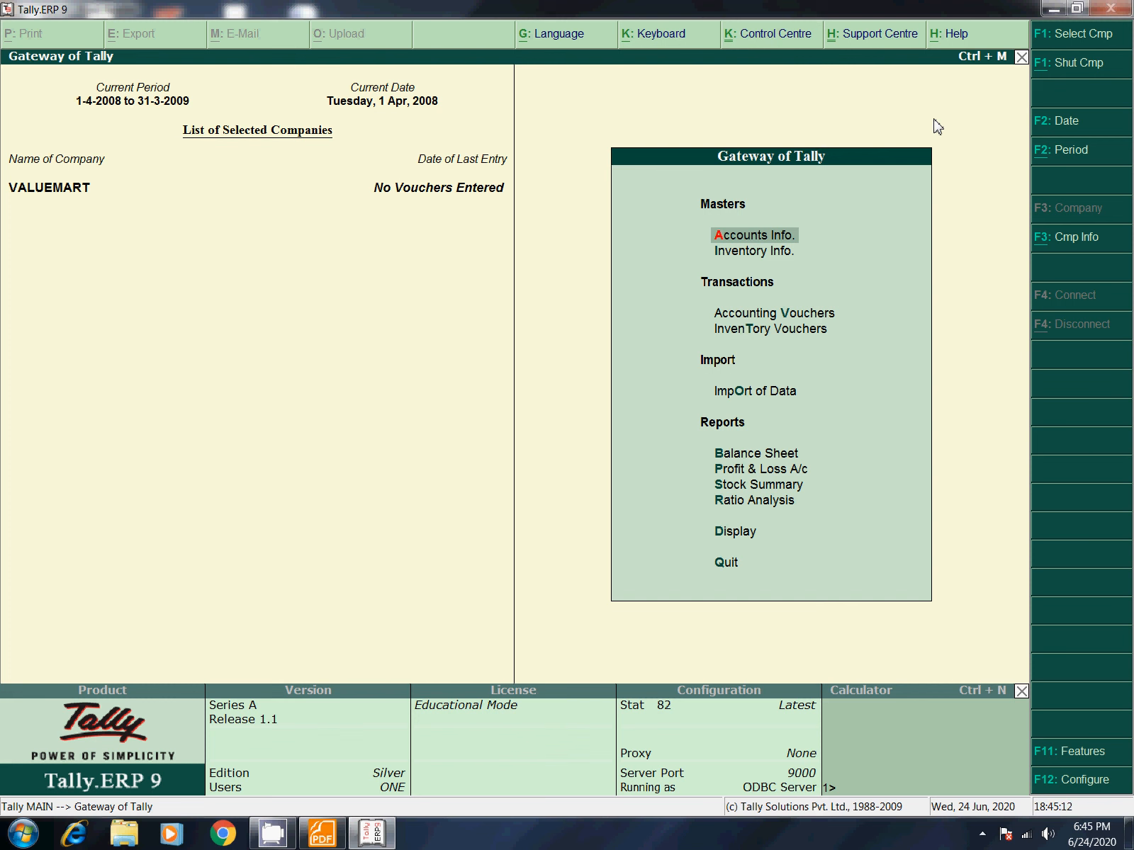
Step: Under Inventory Info's Units of Measure, create simple units nos (Numbers) and ltr (Liter)
{"action": "key", "text": "Down"}
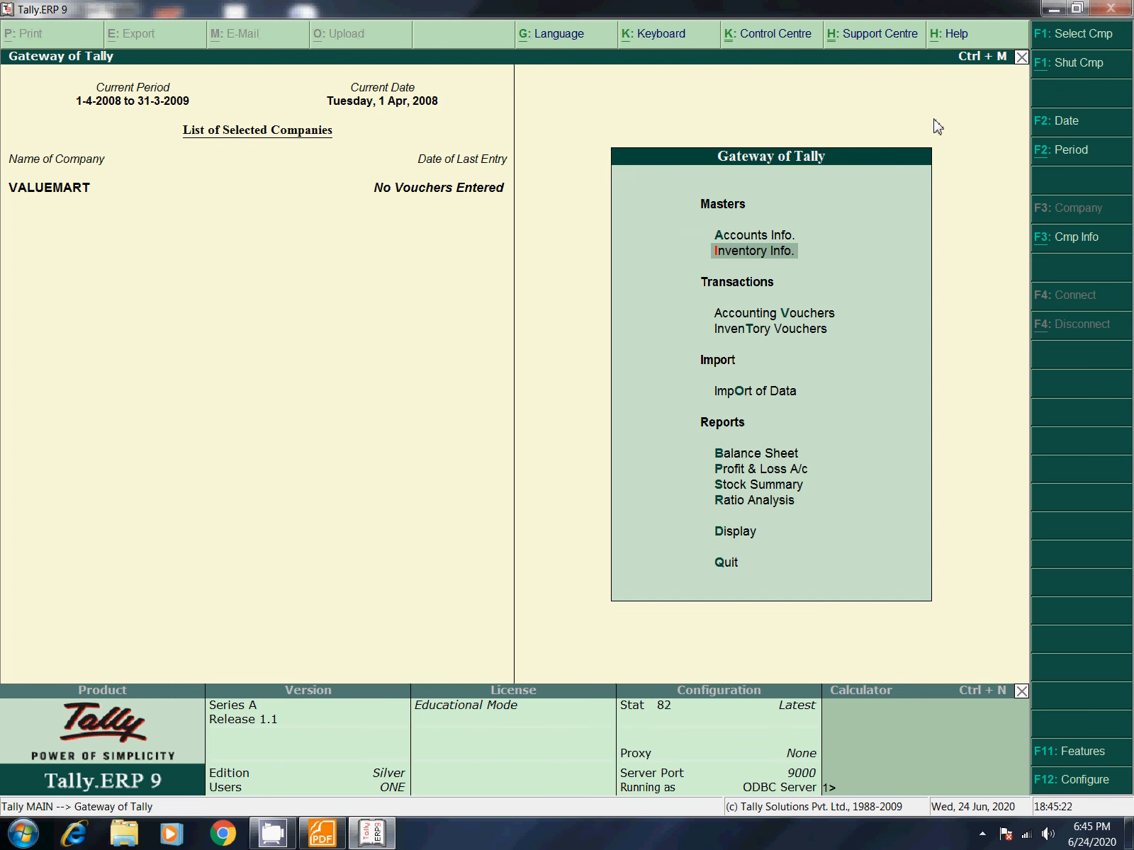
{"action": "key", "text": "Return"}
{"action": "key", "text": "Down"}
{"action": "key", "text": "Down"}
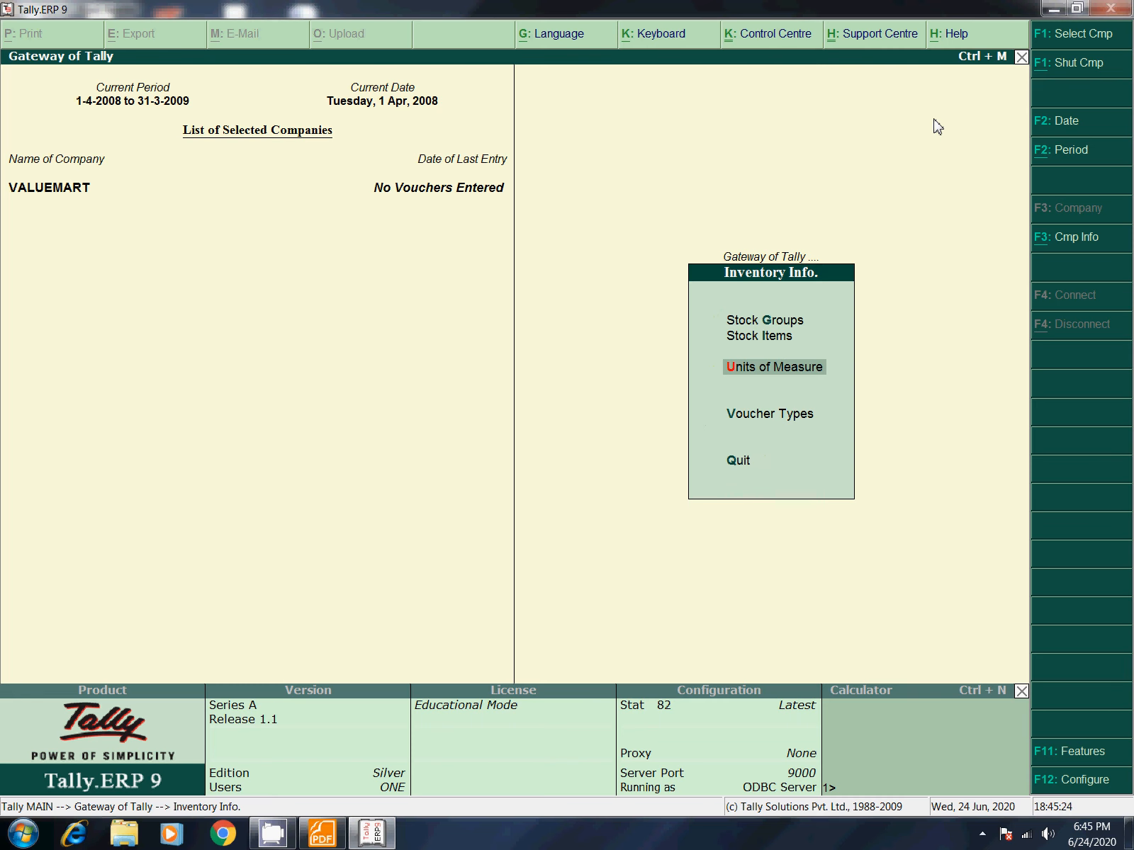
{"action": "key", "text": "Return"}
{"action": "key", "text": "Return"}
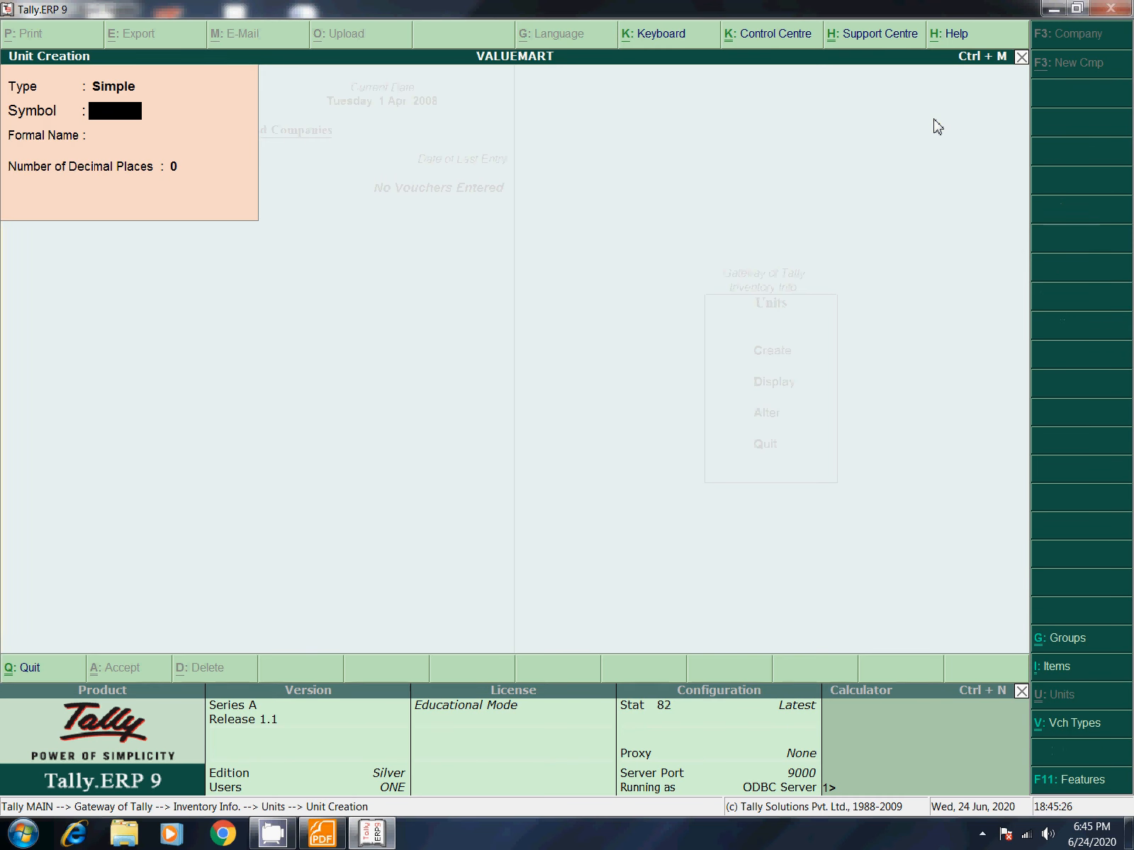
{"action": "type", "text": "nos"}
{"action": "key", "text": "Return"}
{"action": "type", "text": "Numbers"}
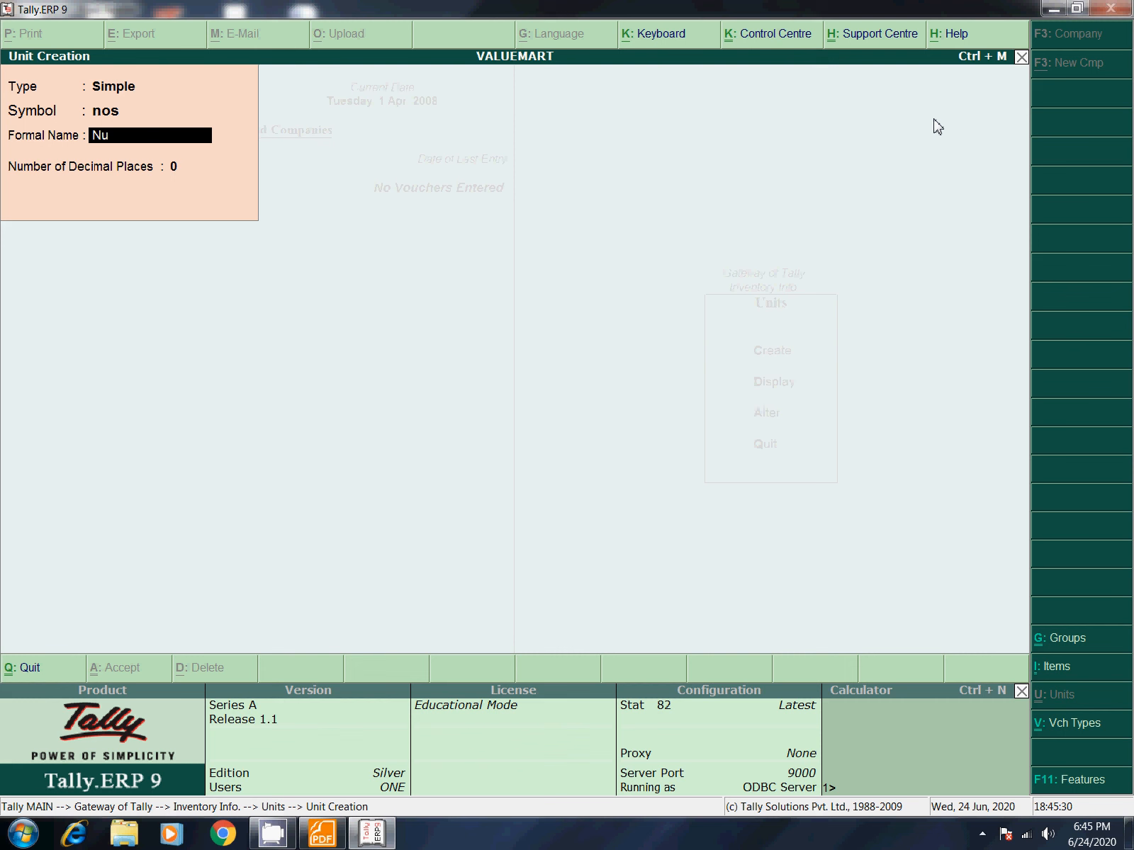
{"action": "key", "text": "Return"}
{"action": "key", "text": "Return"}
{"action": "key", "text": "Return"}
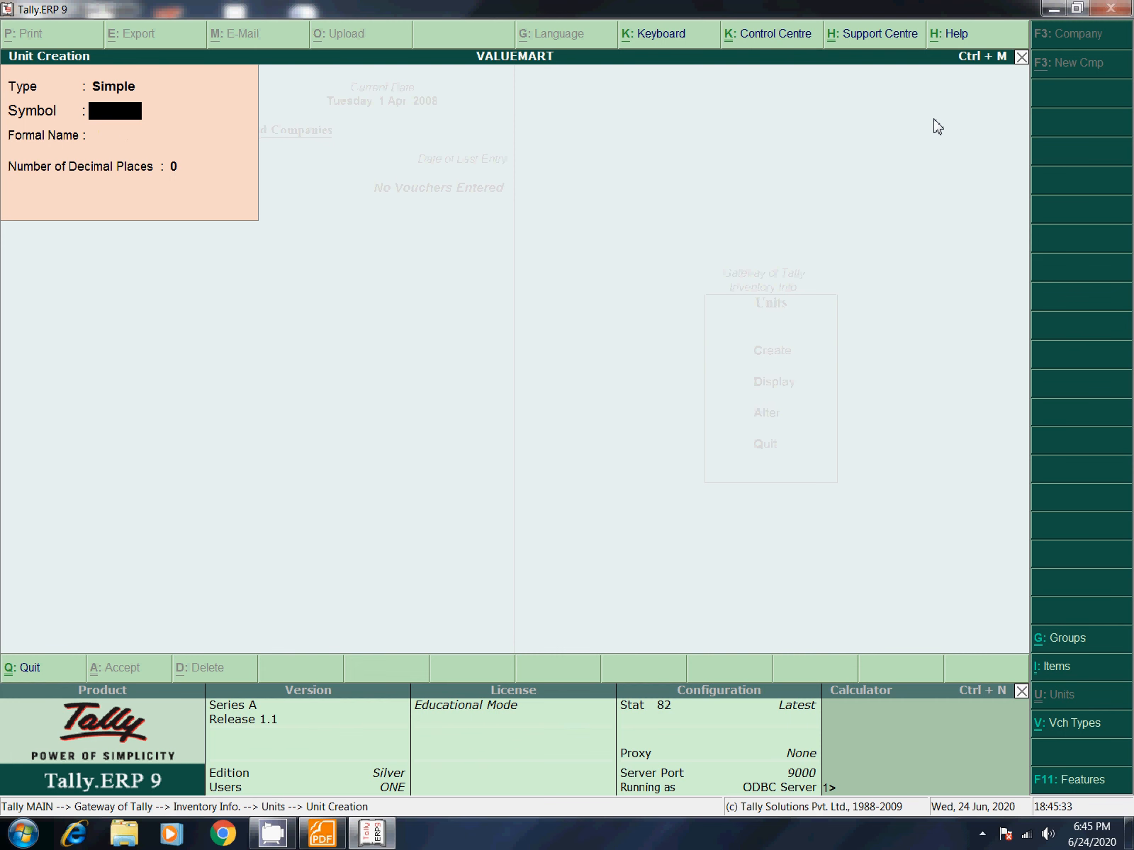
{"action": "type", "text": "lit"}
{"action": "key", "text": "BackSpace"}
{"action": "key", "text": "BackSpace"}
{"action": "type", "text": "tr"}
{"action": "key", "text": "Return"}
{"action": "type", "text": "Liter"}
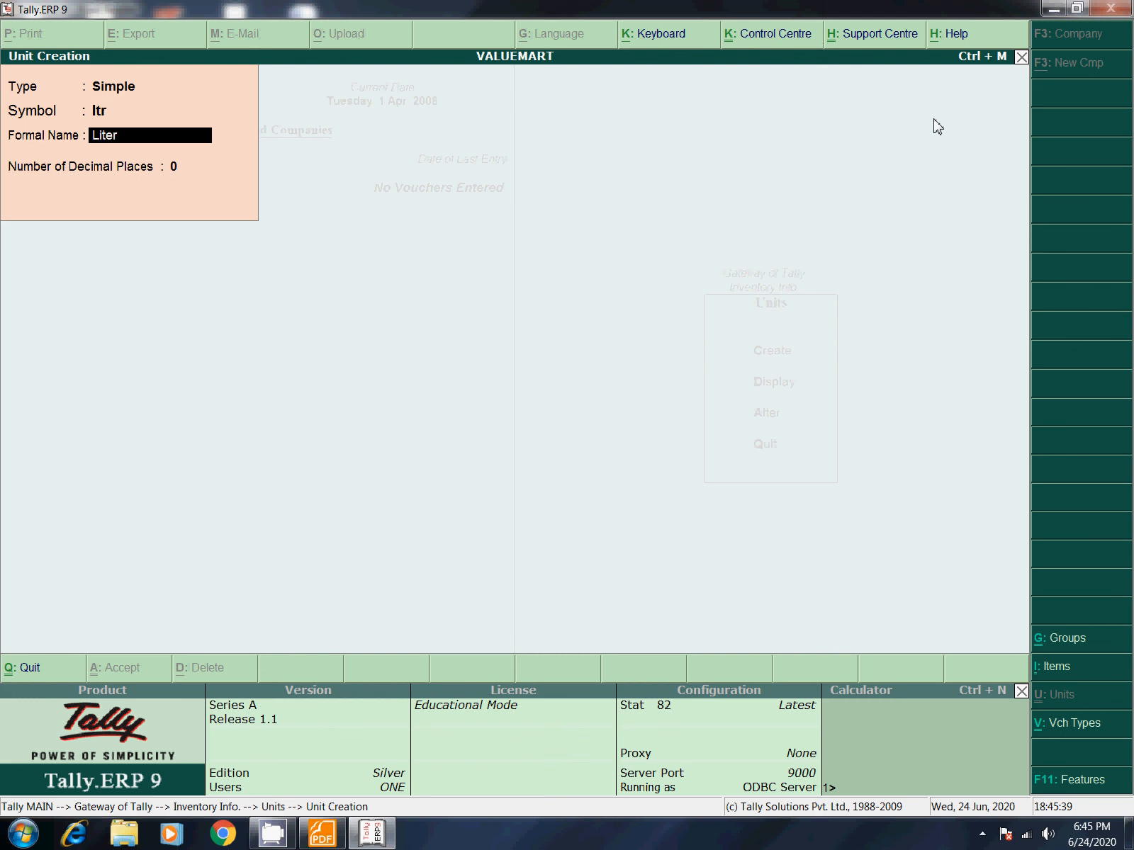
{"action": "key", "text": "Return"}
{"action": "key", "text": "Return"}
{"action": "key", "text": "Return"}
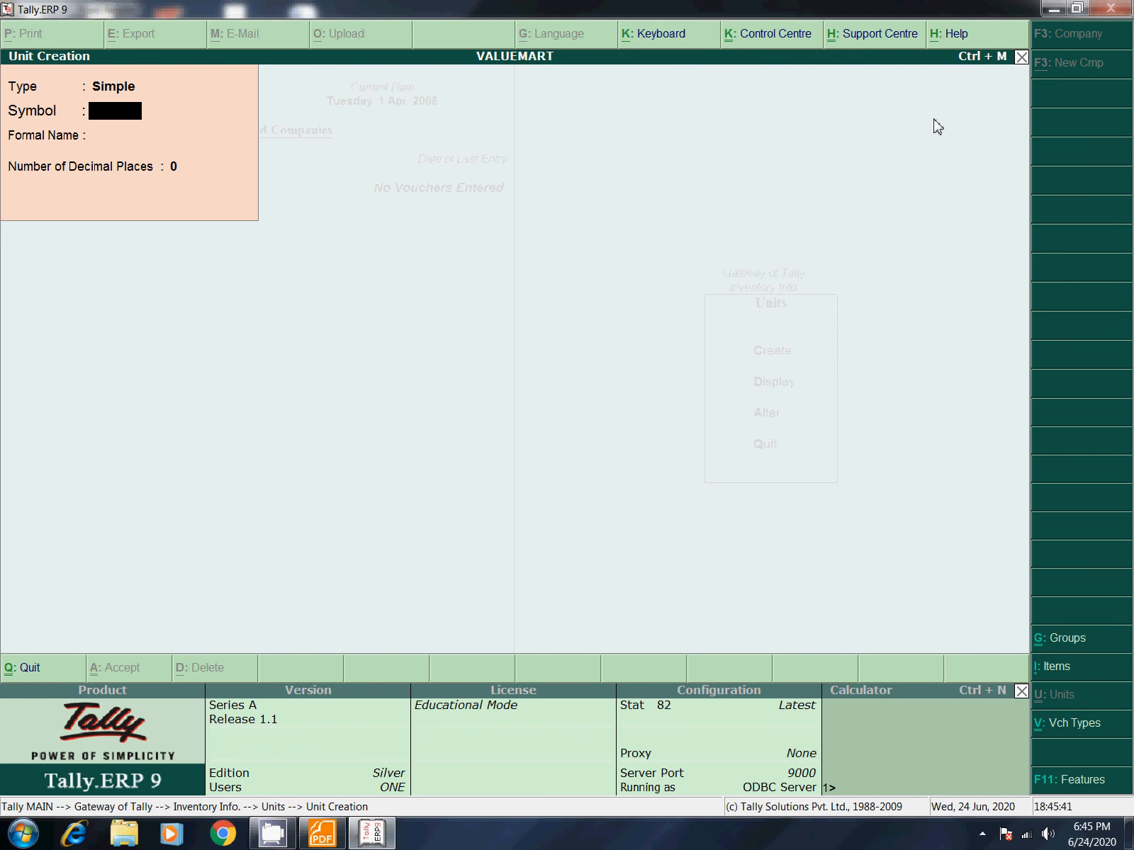
{"action": "type", "text": "kgs"}
Step: Add simple units kgs (Kilograms) and pcs (Pieces)
{"action": "key", "text": "Return"}
{"action": "type", "text": "Kkil"}
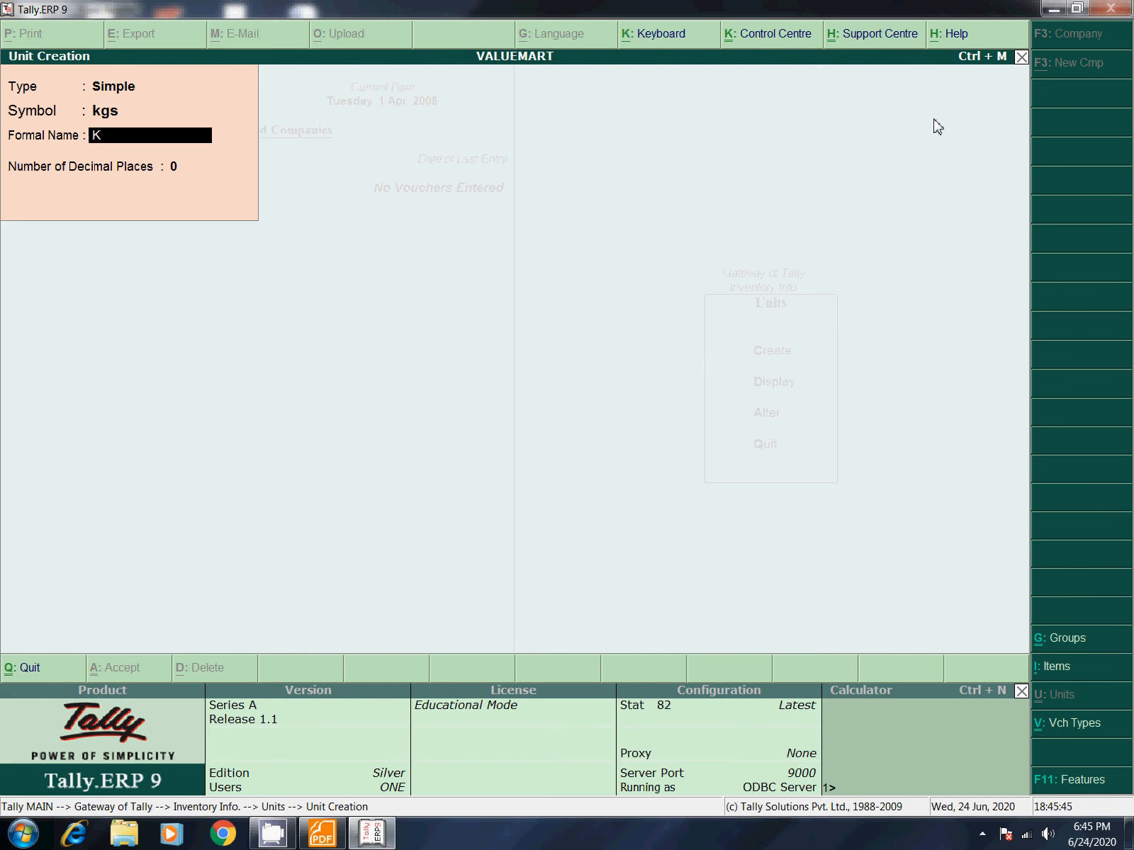
{"action": "key", "text": "BackSpace"}
{"action": "key", "text": "BackSpace"}
{"action": "key", "text": "BackSpace"}
{"action": "type", "text": "ilgrams"}
{"action": "key", "text": "BackSpace"}
{"action": "key", "text": "BackSpace"}
{"action": "key", "text": "BackSpace"}
{"action": "key", "text": "BackSpace"}
{"action": "key", "text": "BackSpace"}
{"action": "type", "text": "ograms"}
{"action": "key", "text": "Return"}
{"action": "key", "text": "Return"}
{"action": "key", "text": "Return"}
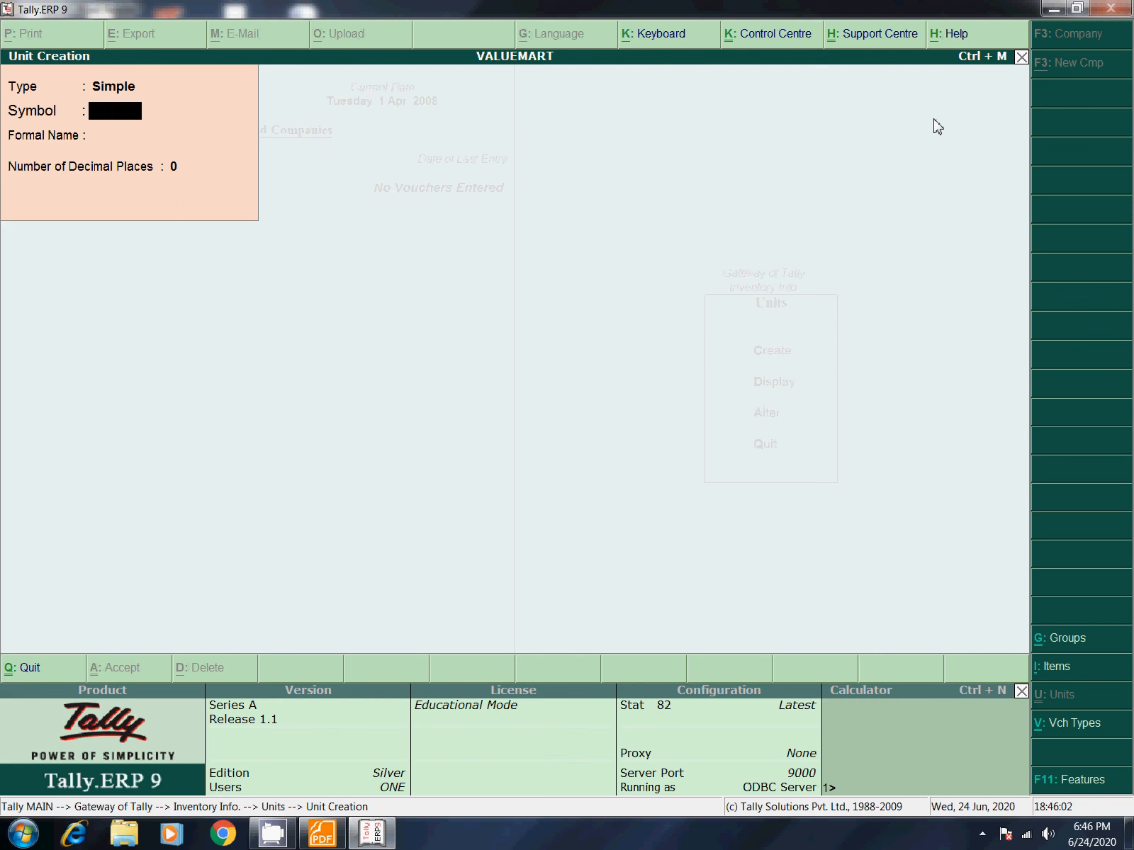
{"action": "type", "text": "pcs"}
{"action": "key", "text": "Return"}
{"action": "type", "text": "Pieces"}
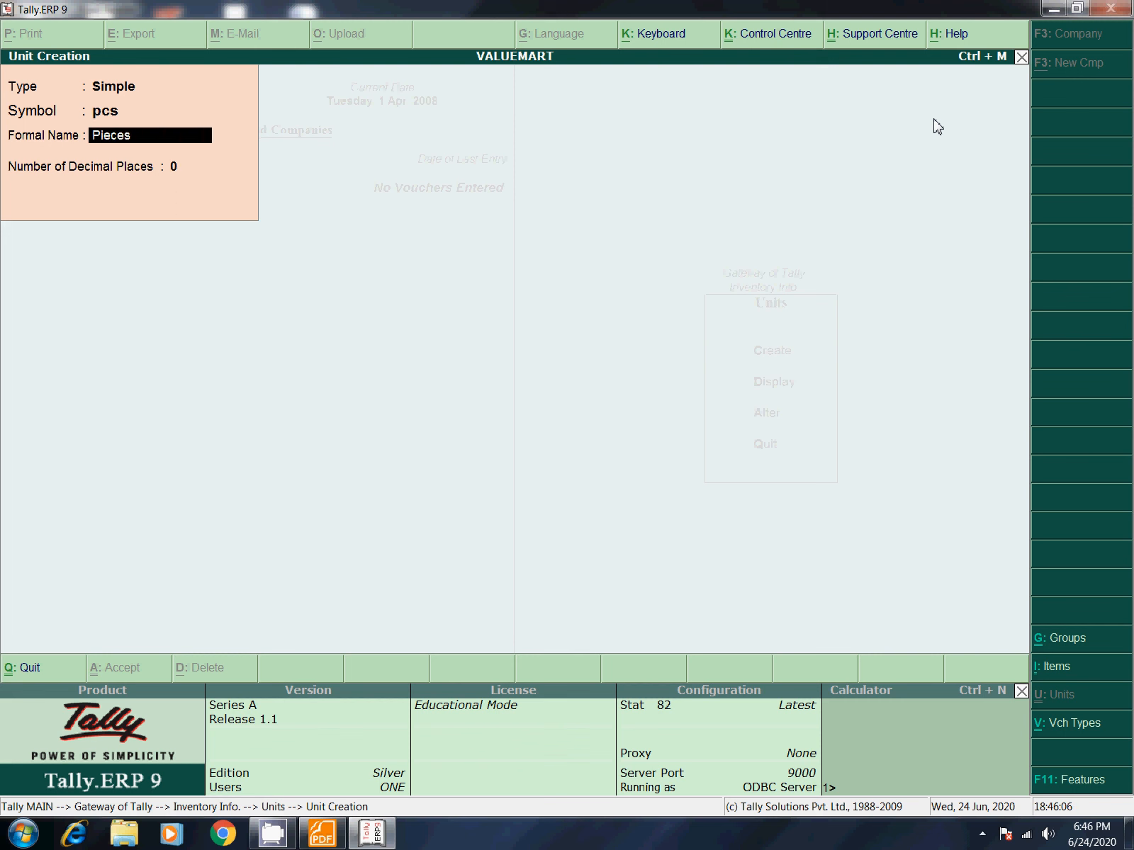
{"action": "key", "text": "Return"}
{"action": "key", "text": "Return"}
{"action": "key", "text": "Return"}
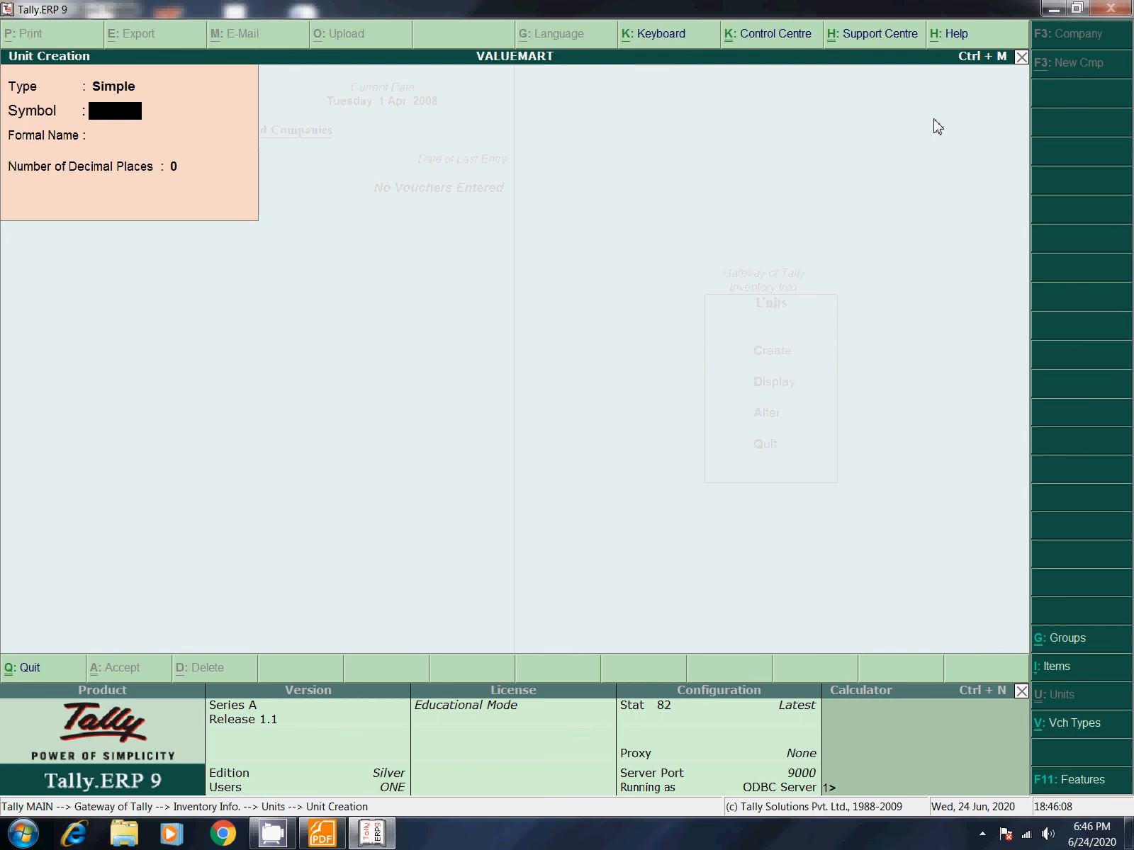
Step: Bring up the ltr (Liter) unit in Unit Alteration and change its decimal places to 3
{"action": "key", "text": "Page_Up"}
{"action": "key", "text": "Page_Up"}
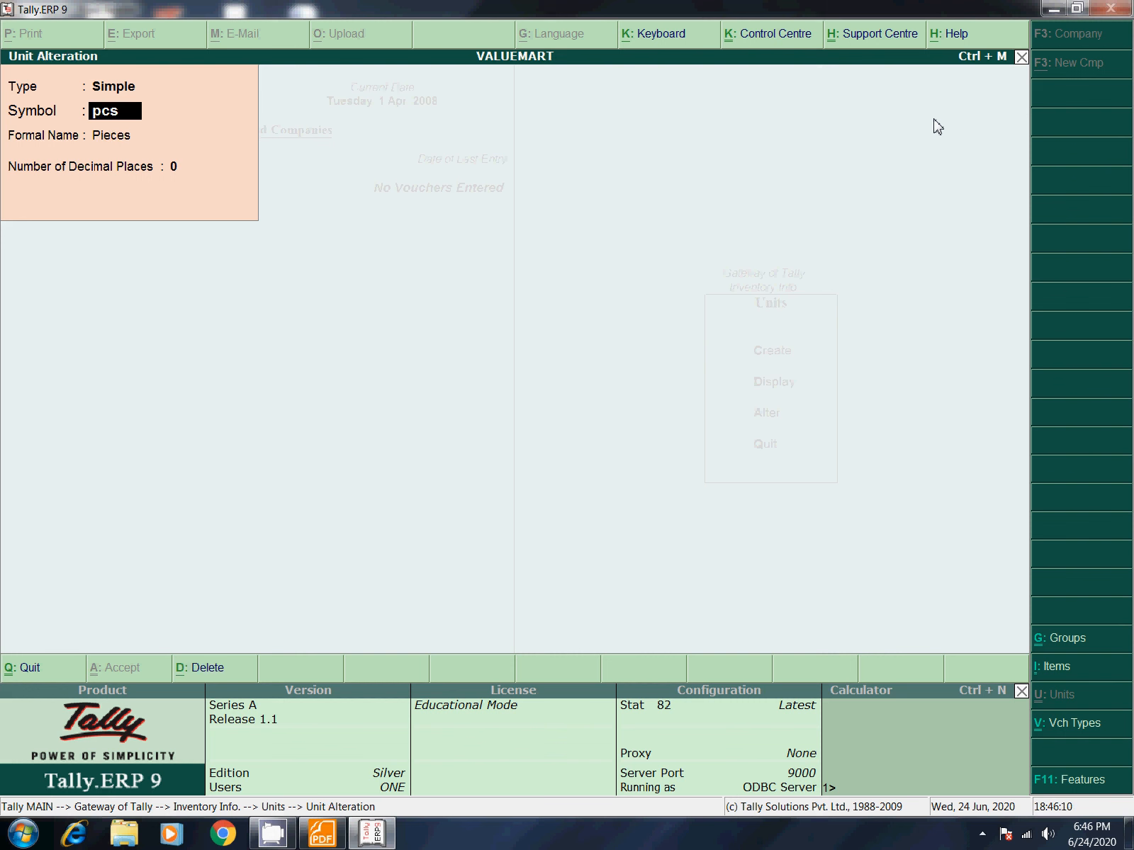
{"action": "key", "text": "Page_Up"}
{"action": "key", "text": "Page_Down"}
{"action": "key", "text": "Page_Down"}
{"action": "key", "text": "Page_Up"}
{"action": "key", "text": "Page_Up"}
{"action": "key", "text": "Return"}
{"action": "key", "text": "Return"}
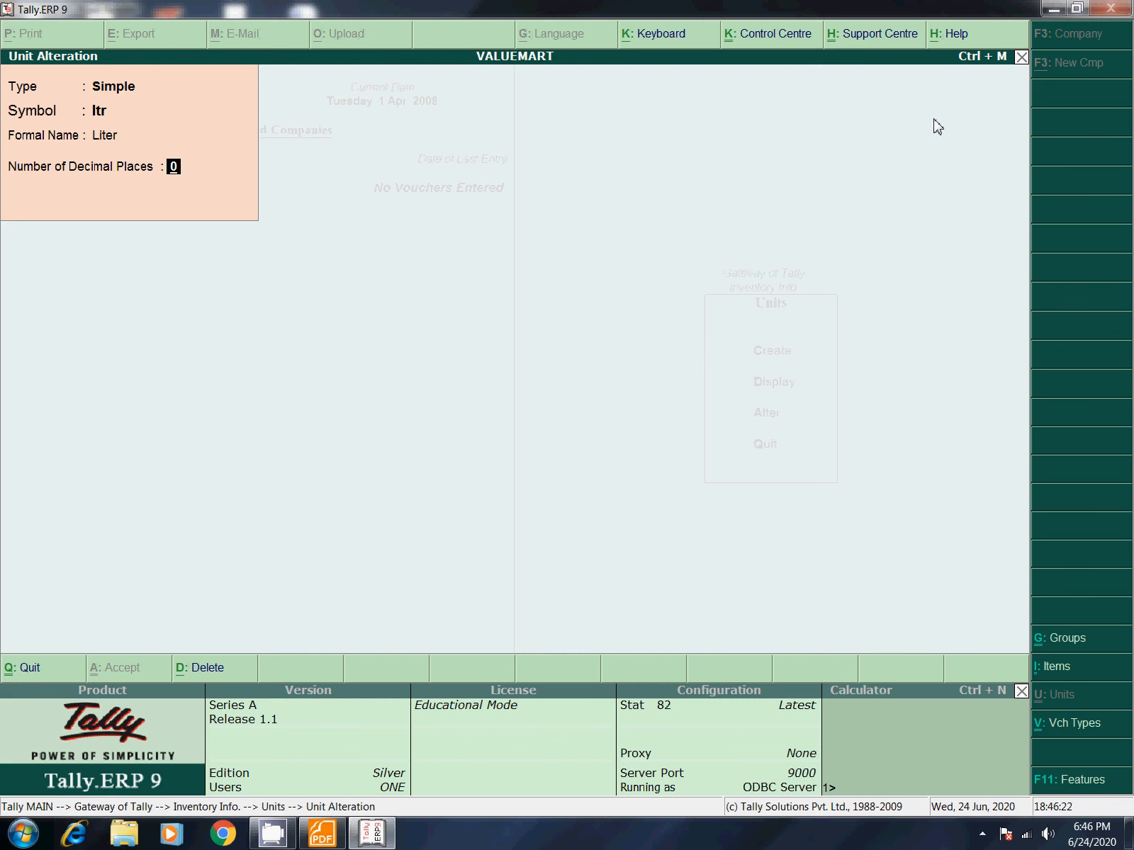
{"action": "type", "text": "2"}
{"action": "type", "text": "3"}
{"action": "key", "text": "Return"}
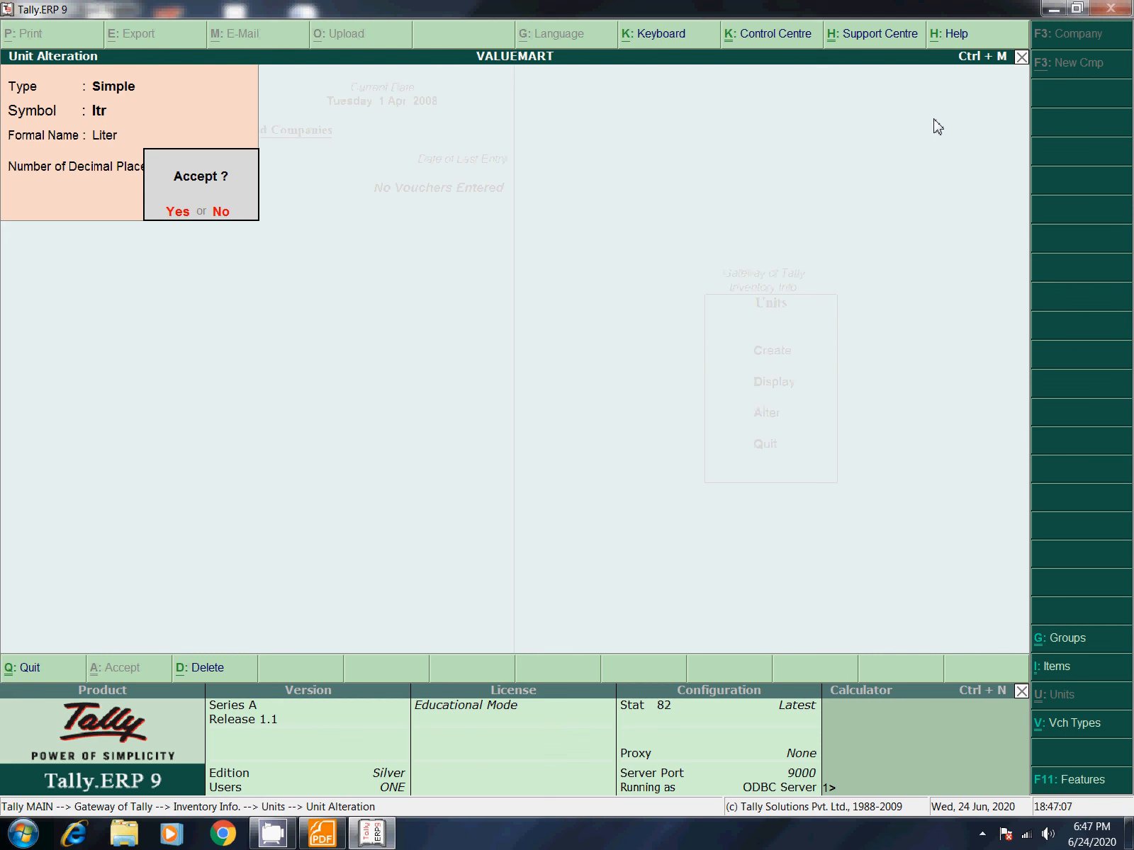
{"action": "key", "text": "n"}
{"action": "key", "text": "Return"}
{"action": "key", "text": "Return"}
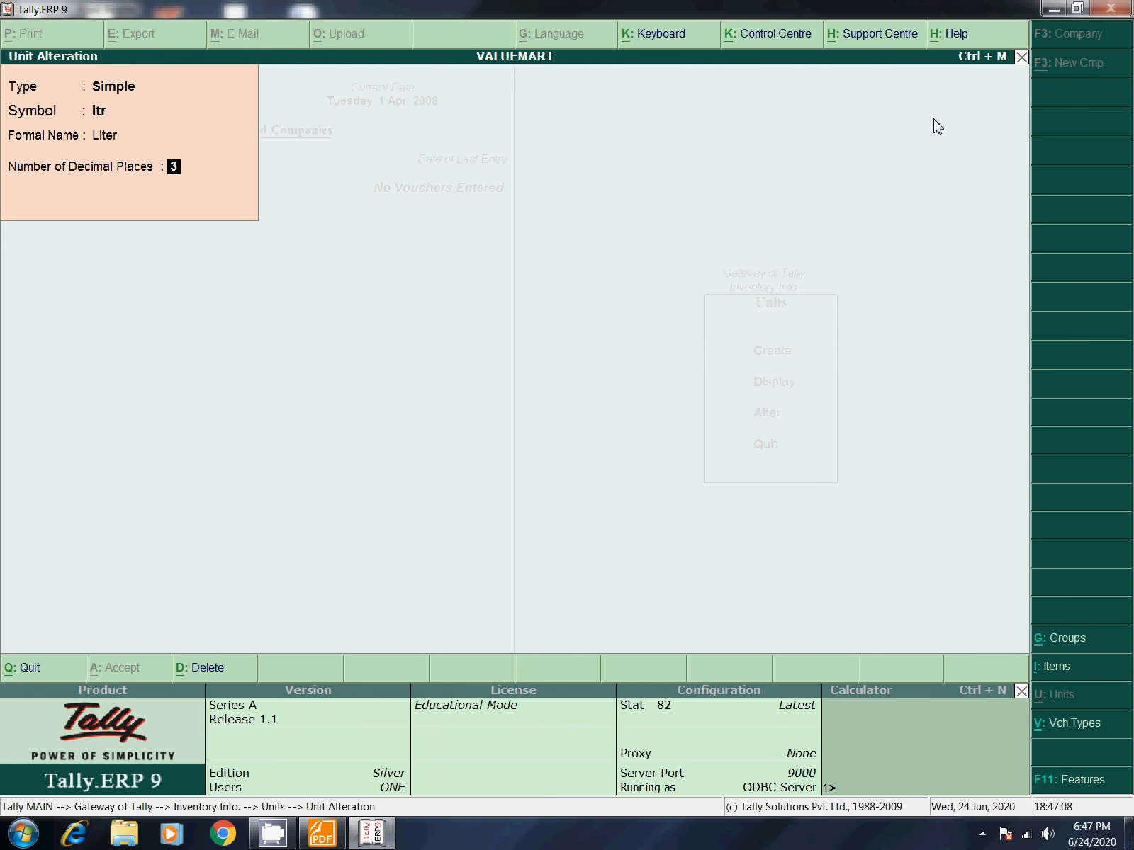
{"action": "key", "text": "Return"}
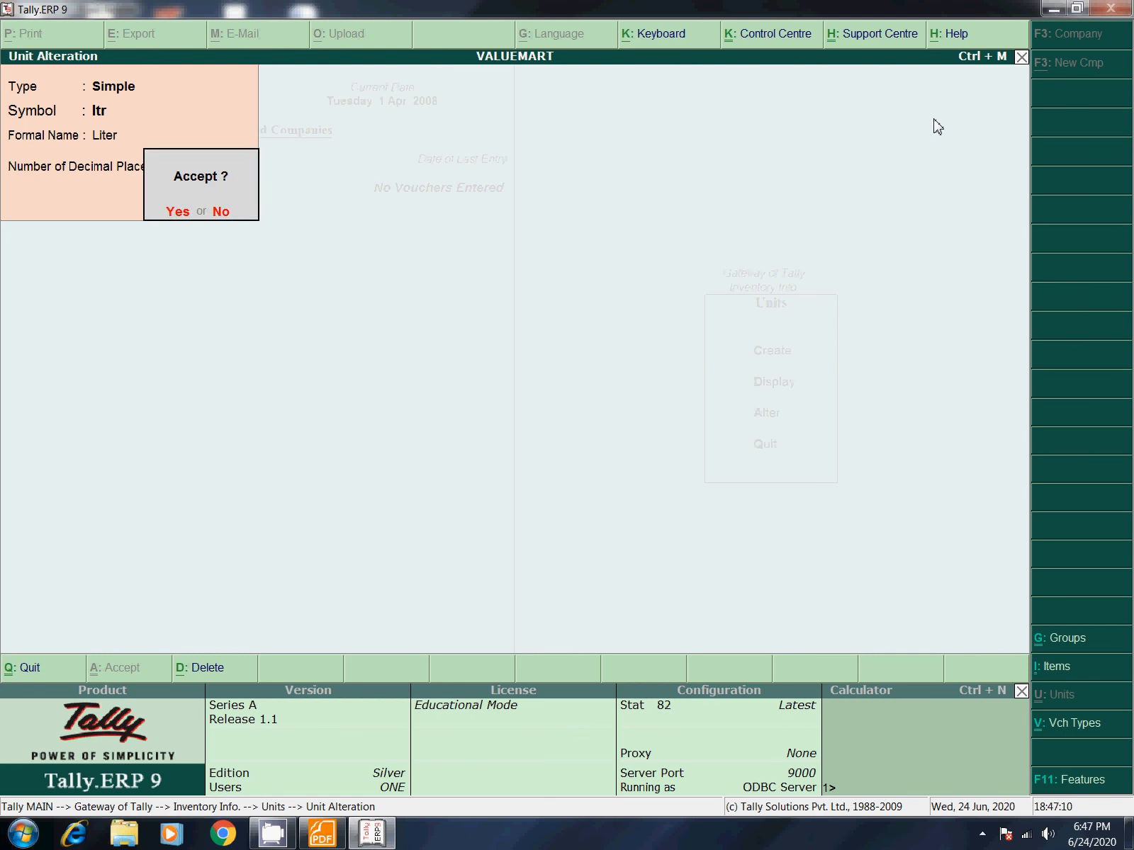
Step: Save the ltr change, then create stock item Biscuits under Primary with unit nos
{"action": "key", "text": "y"}
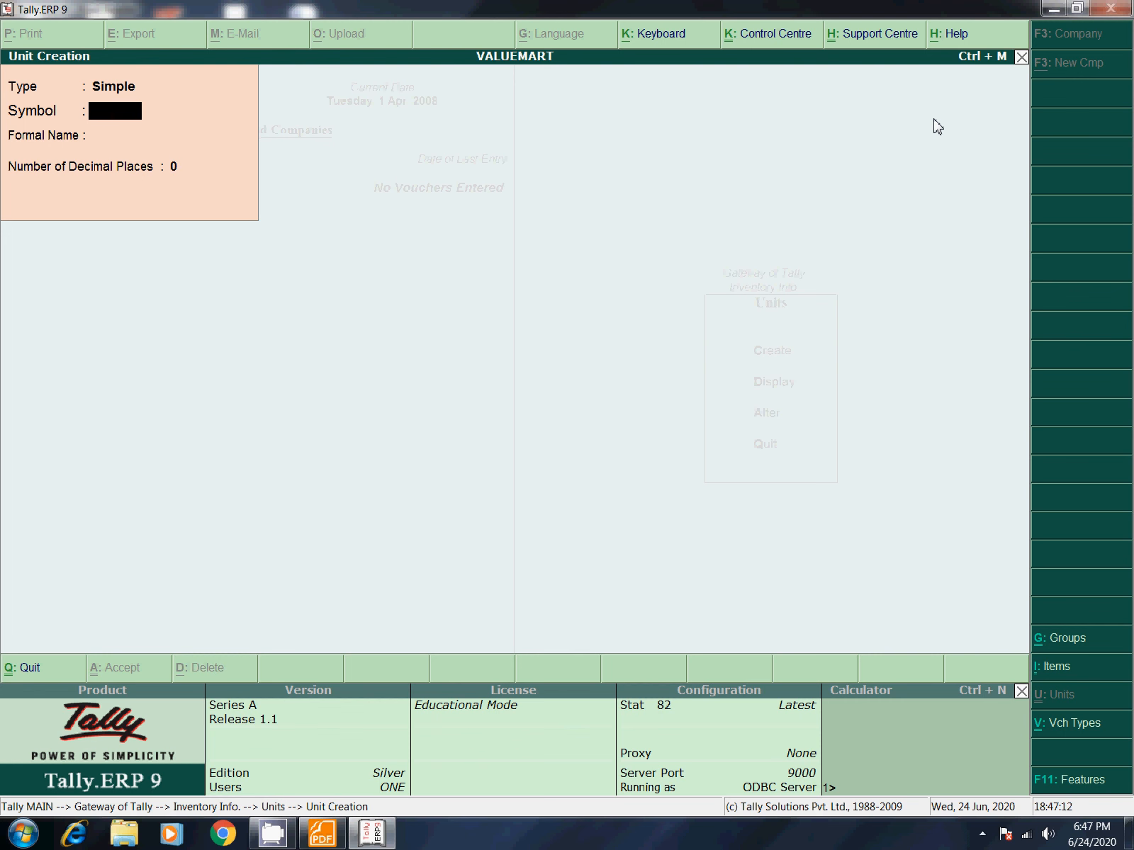
{"action": "key", "text": "Escape"}
{"action": "key", "text": "y"}
{"action": "key", "text": "Escape"}
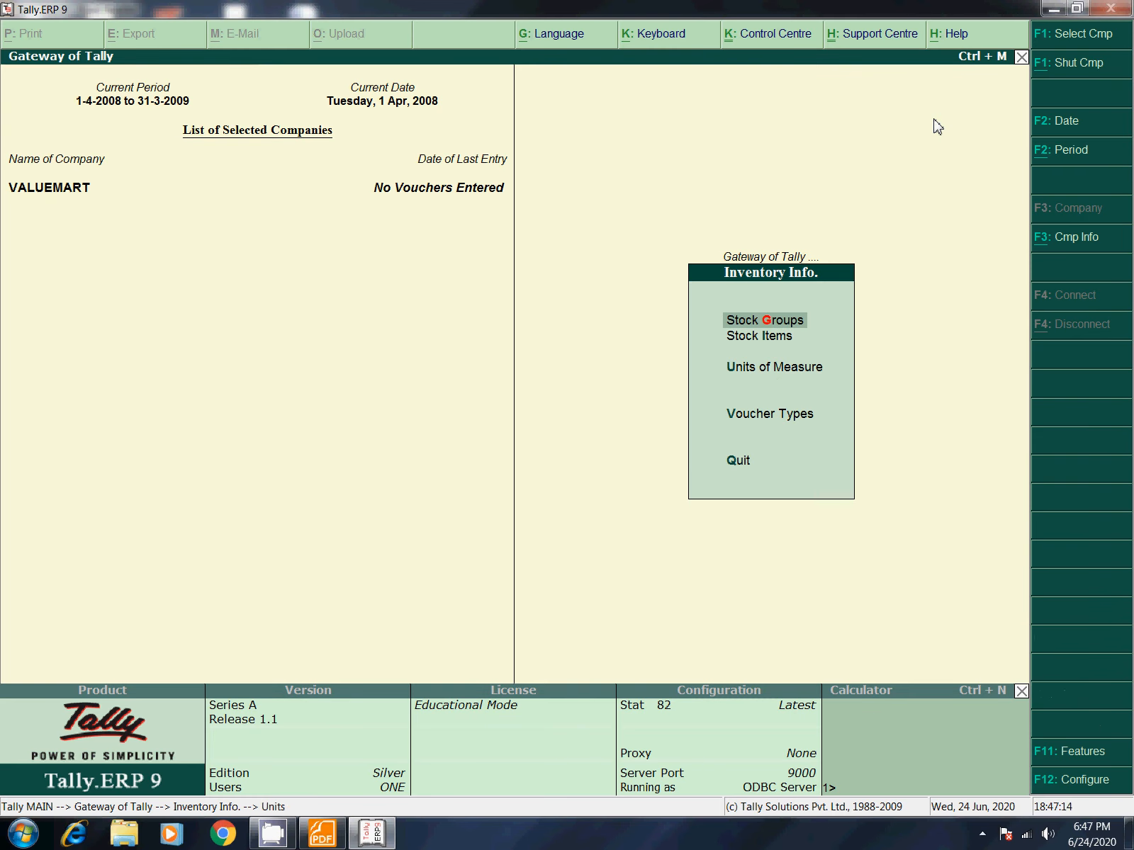
{"action": "key", "text": "Down"}
{"action": "key", "text": "Return"}
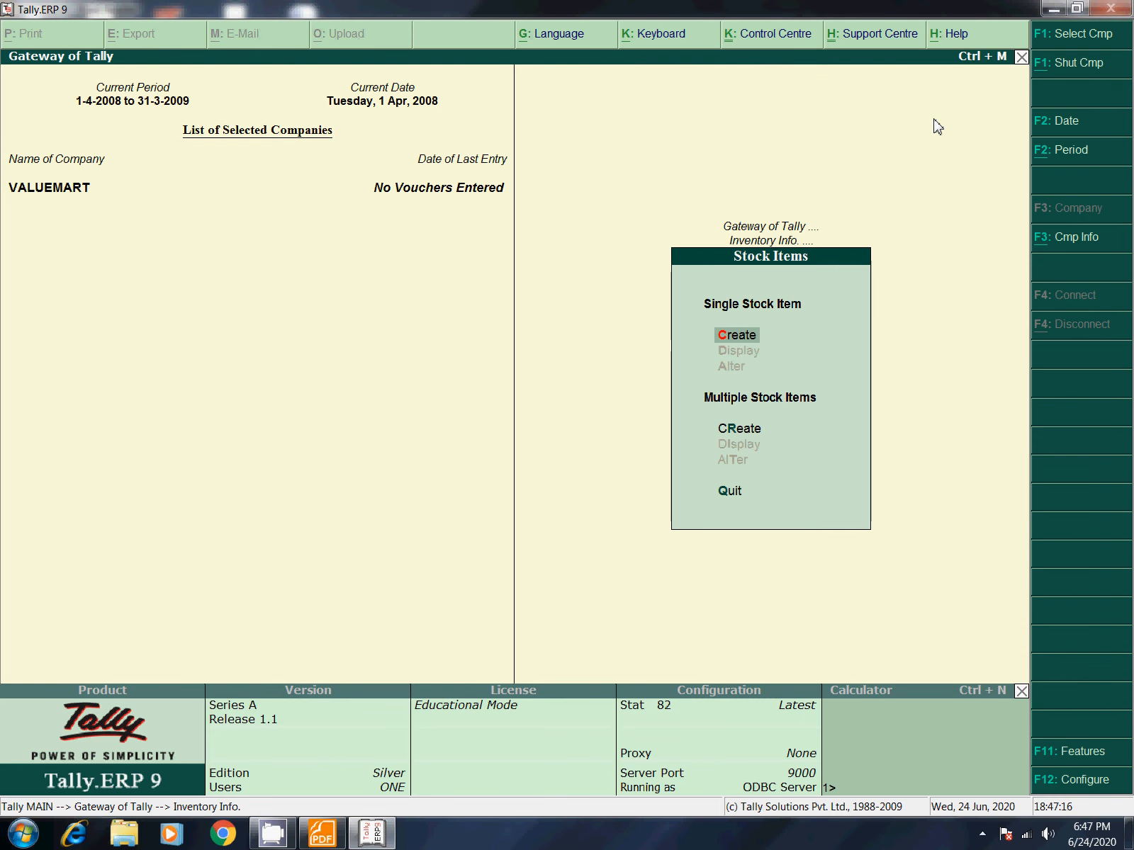
{"action": "key", "text": "Return"}
{"action": "type", "text": "Bis"}
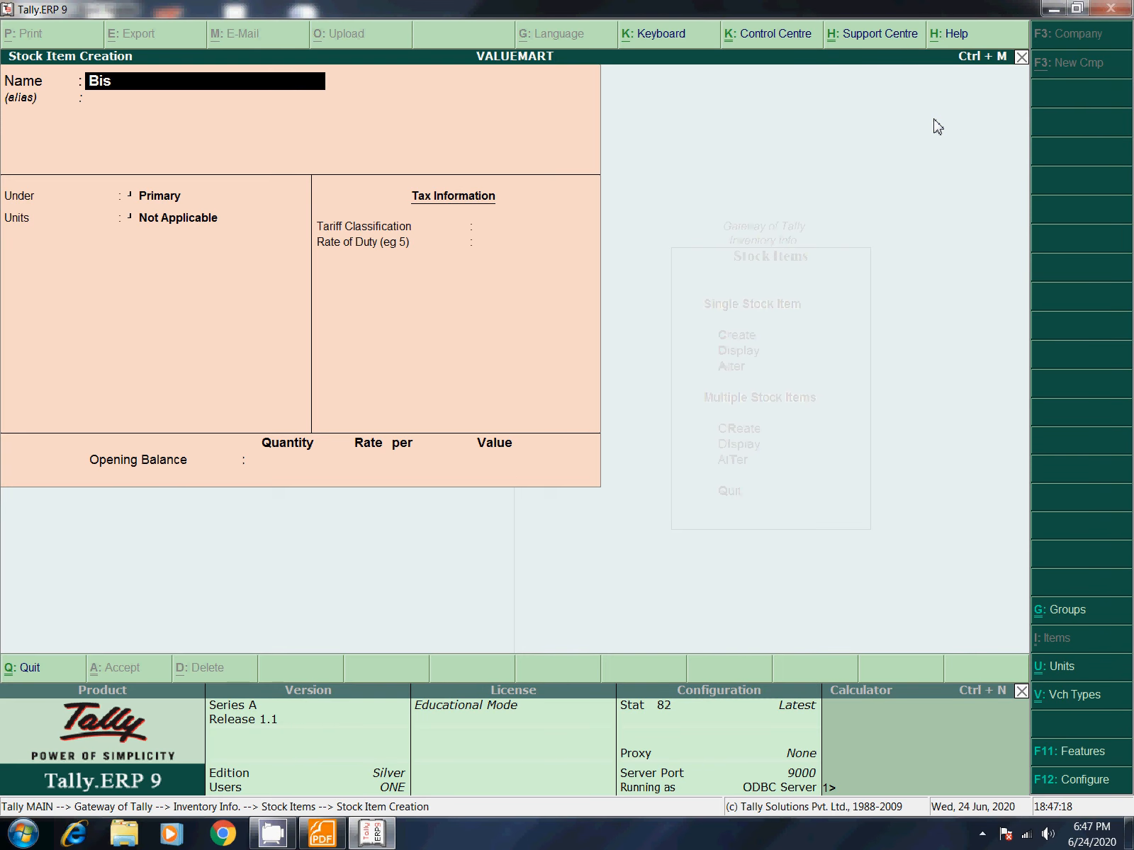
{"action": "type", "text": "cuits"}
{"action": "key", "text": "Return"}
{"action": "key", "text": "Return"}
{"action": "key", "text": "Return"}
{"action": "key", "text": "Down"}
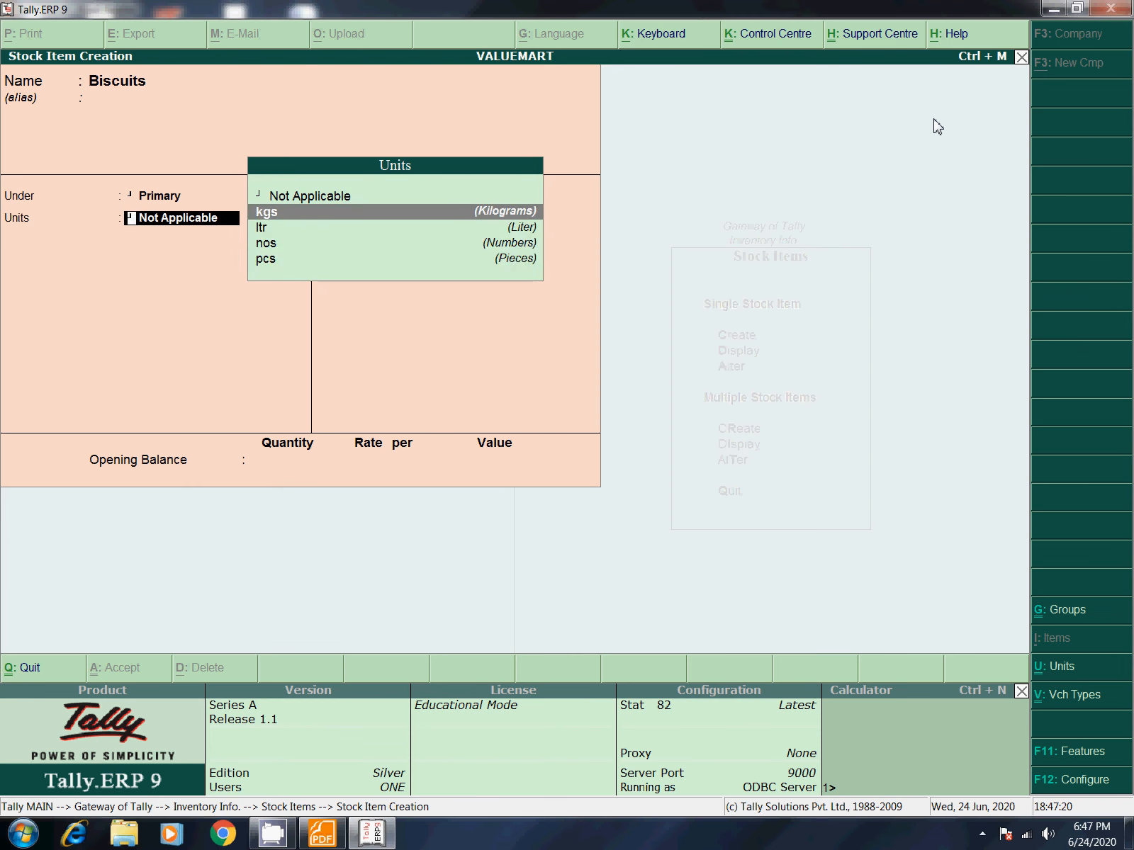
{"action": "key", "text": "Down"}
{"action": "key", "text": "Down"}
{"action": "key", "text": "Down"}
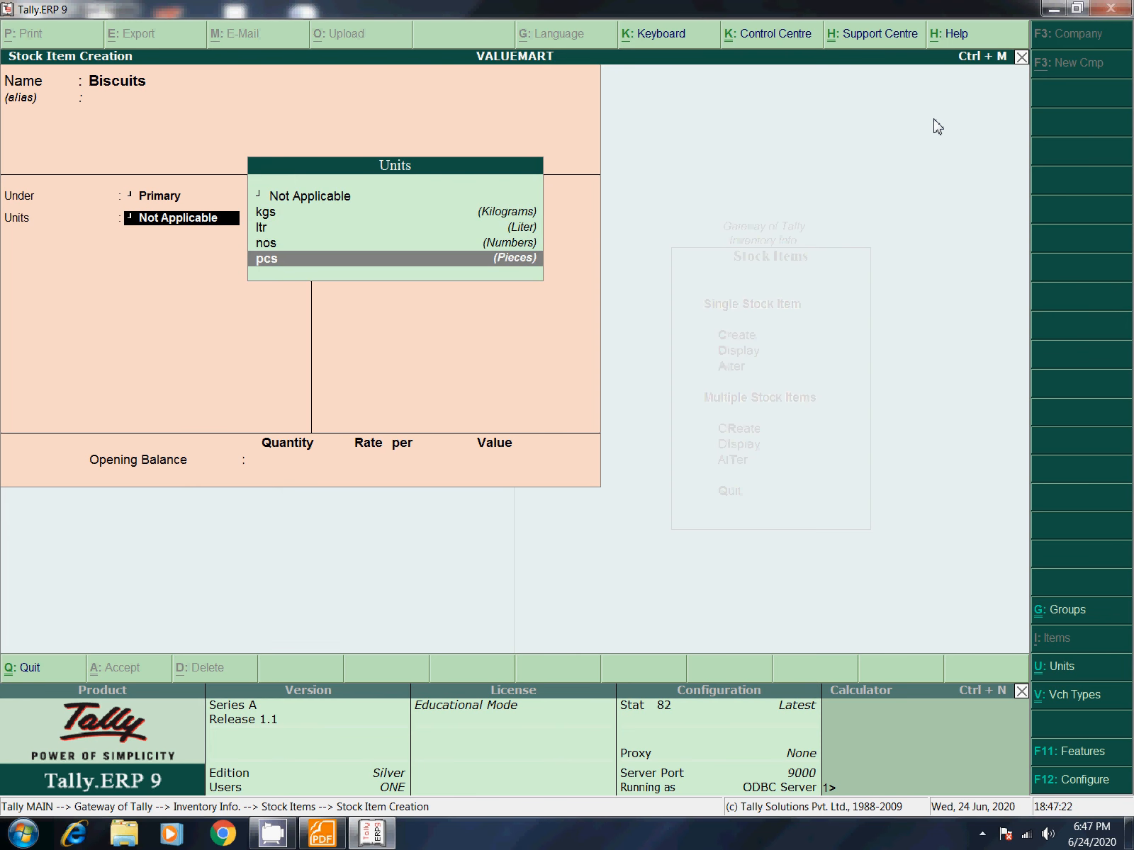
{"action": "key", "text": "Up"}
{"action": "key", "text": "Return"}
{"action": "key", "text": "Return"}
{"action": "key", "text": "Return"}
{"action": "key", "text": "Return"}
{"action": "key", "text": "Return"}
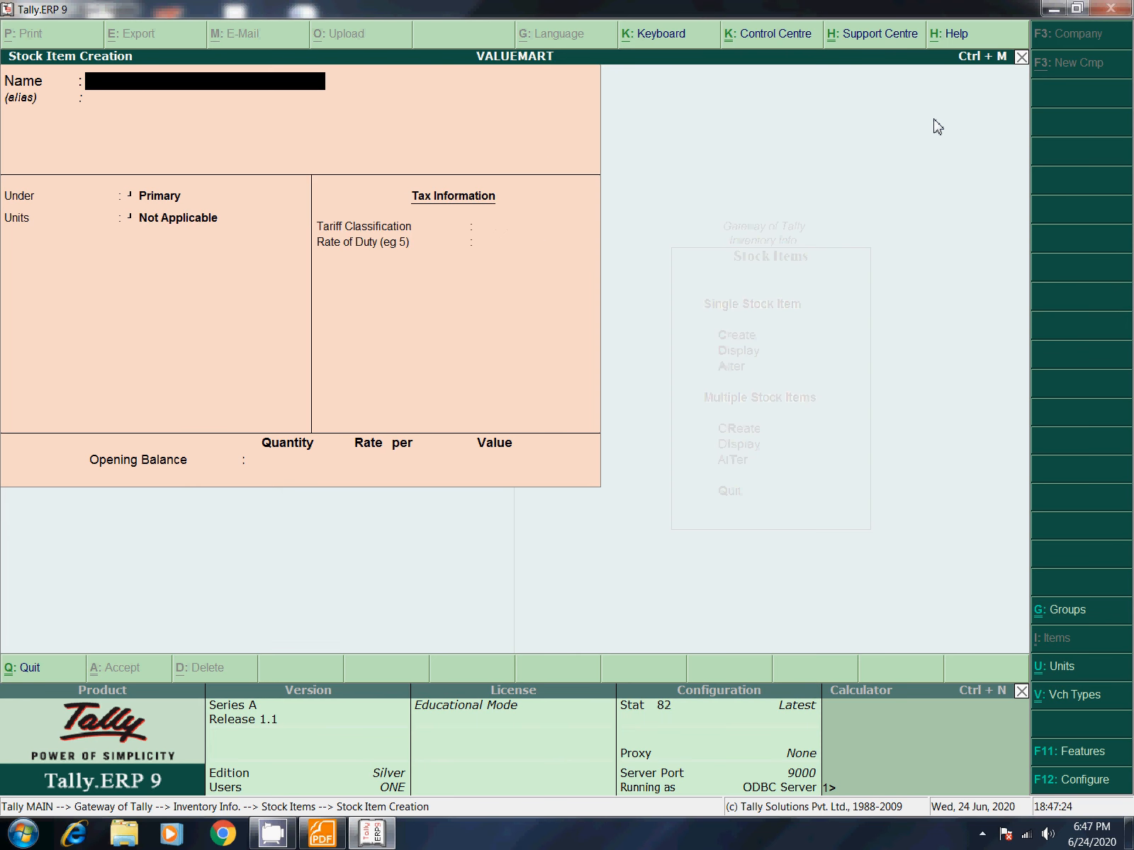
Step: Create stock items Chocolate and Shampoo under Primary, both with unit pcs
{"action": "type", "text": "Chocolate"}
{"action": "key", "text": "Return"}
{"action": "key", "text": "Return"}
{"action": "key", "text": "Return"}
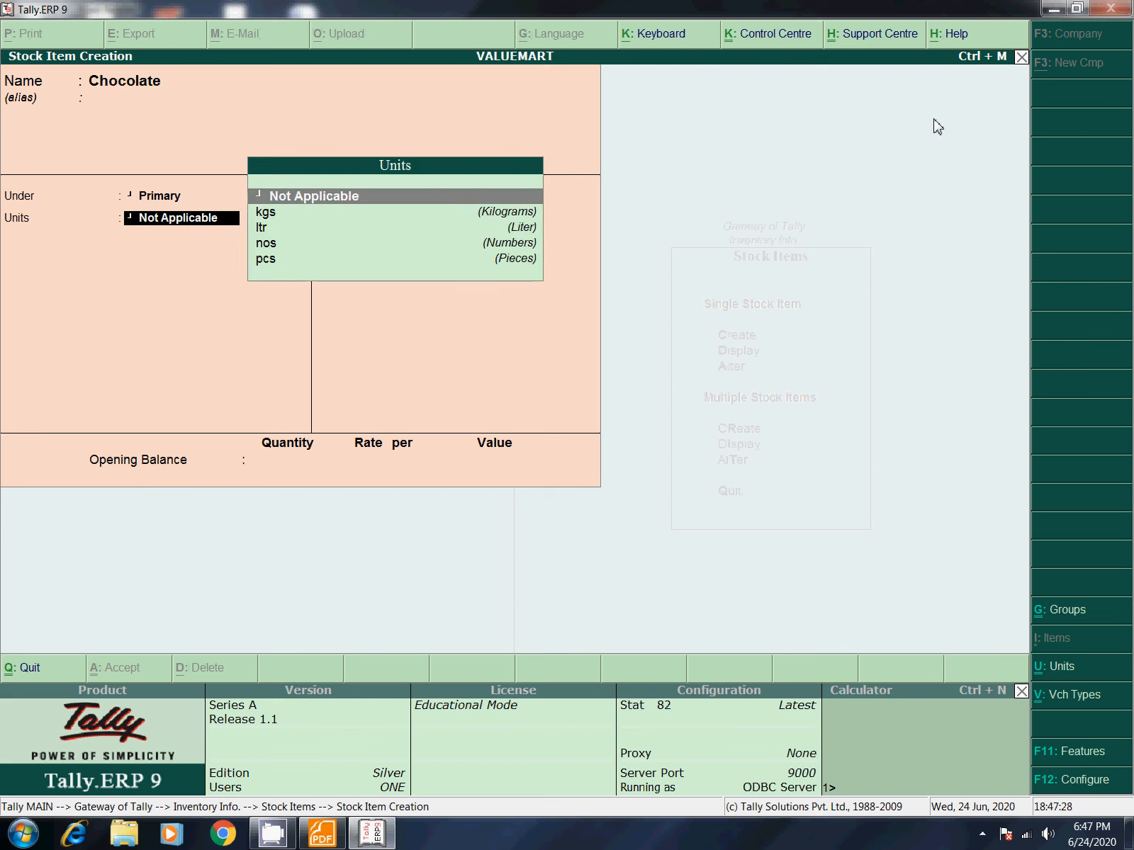
{"action": "key", "text": "Down"}
{"action": "key", "text": "Down"}
{"action": "key", "text": "Down"}
{"action": "key", "text": "Down"}
{"action": "key", "text": "Return"}
{"action": "key", "text": "Return"}
{"action": "key", "text": "Return"}
{"action": "key", "text": "Return"}
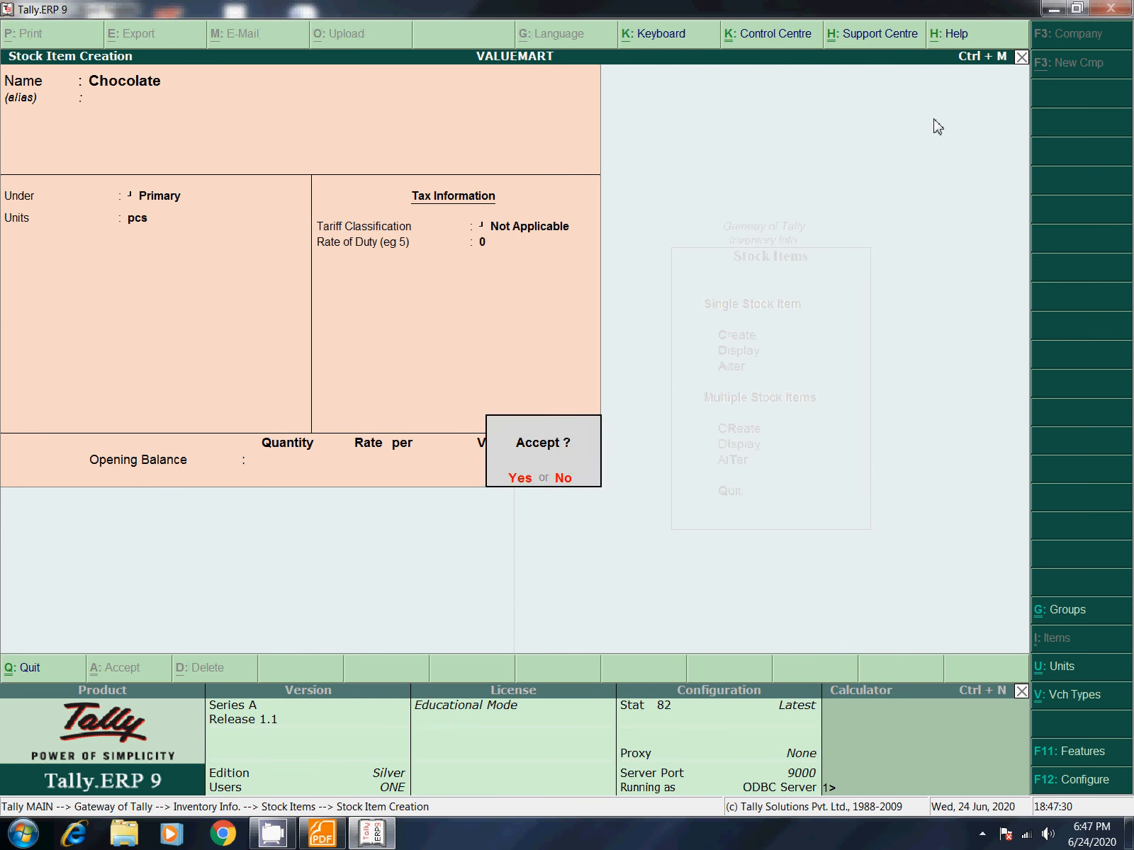
{"action": "key", "text": "Return"}
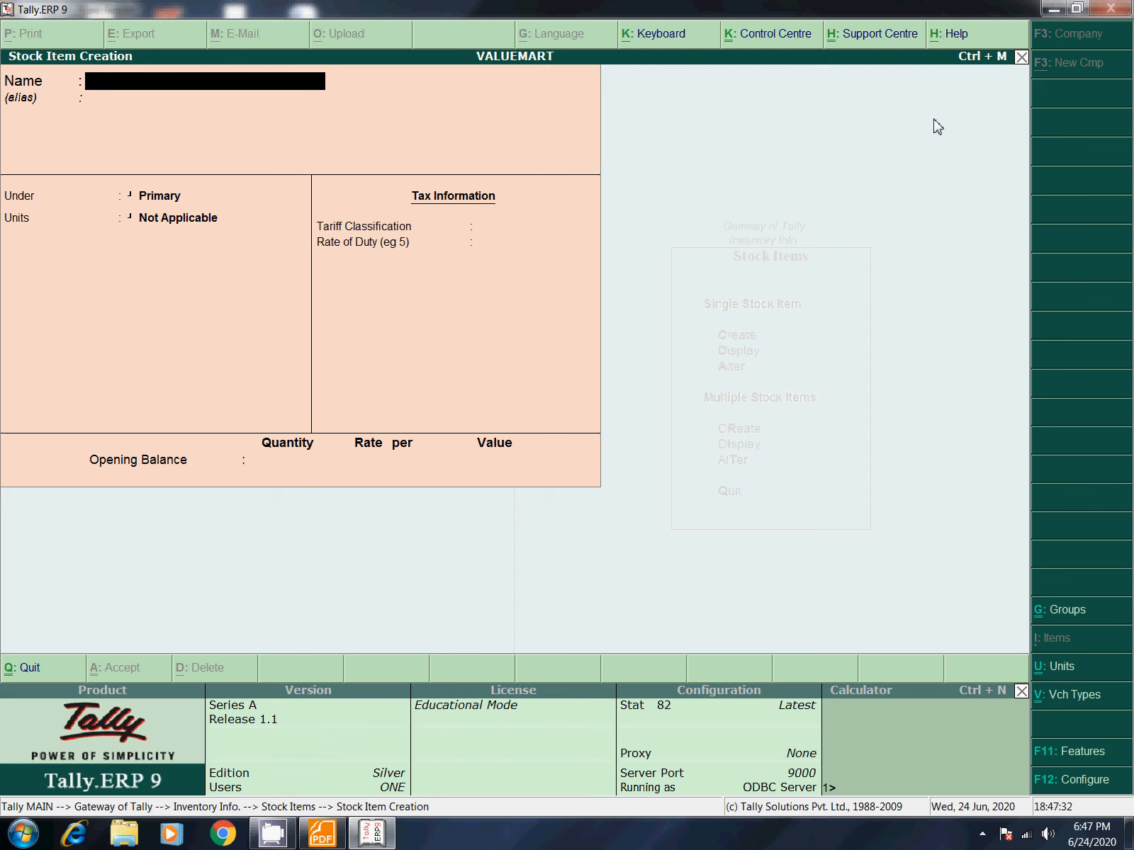
{"action": "type", "text": "Shampoo"}
{"action": "key", "text": "Return"}
{"action": "key", "text": "Return"}
{"action": "key", "text": "Return"}
{"action": "key", "text": "Down"}
{"action": "key", "text": "Down"}
{"action": "key", "text": "Down"}
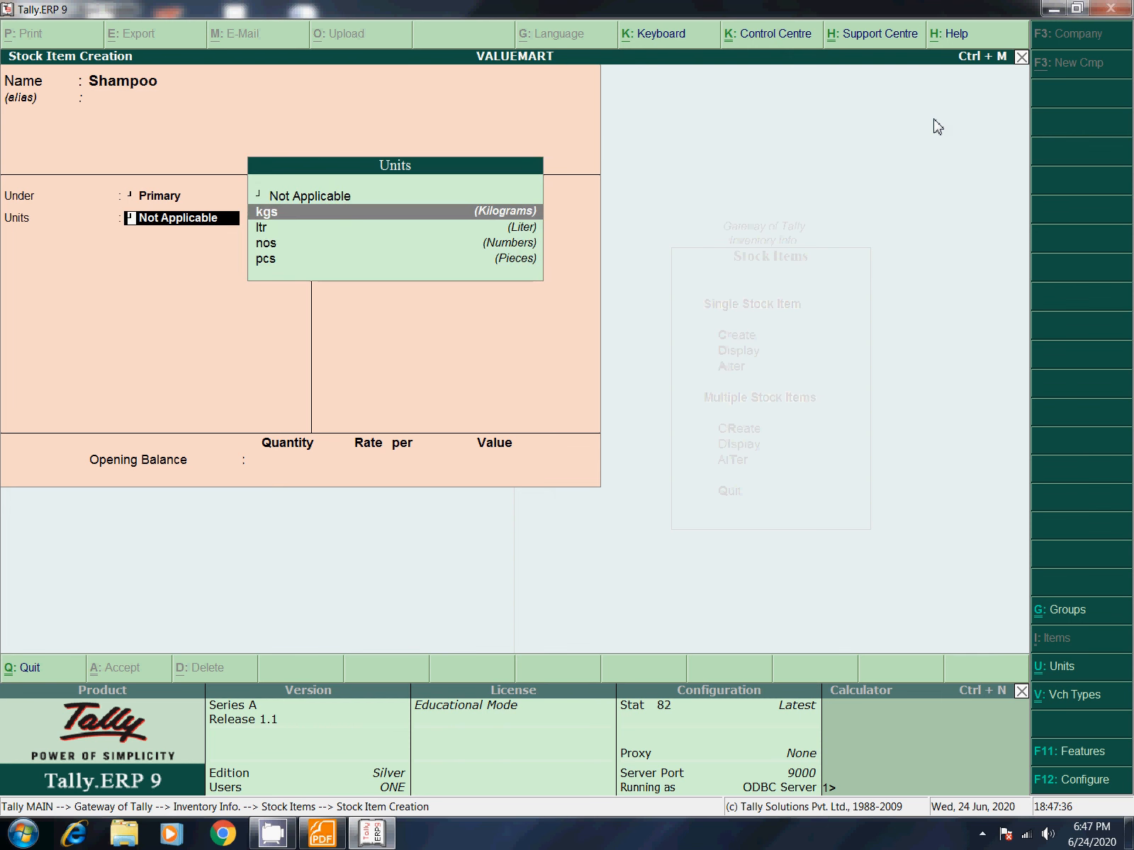
{"action": "key", "text": "Down"}
{"action": "key", "text": "Return"}
{"action": "key", "text": "Return"}
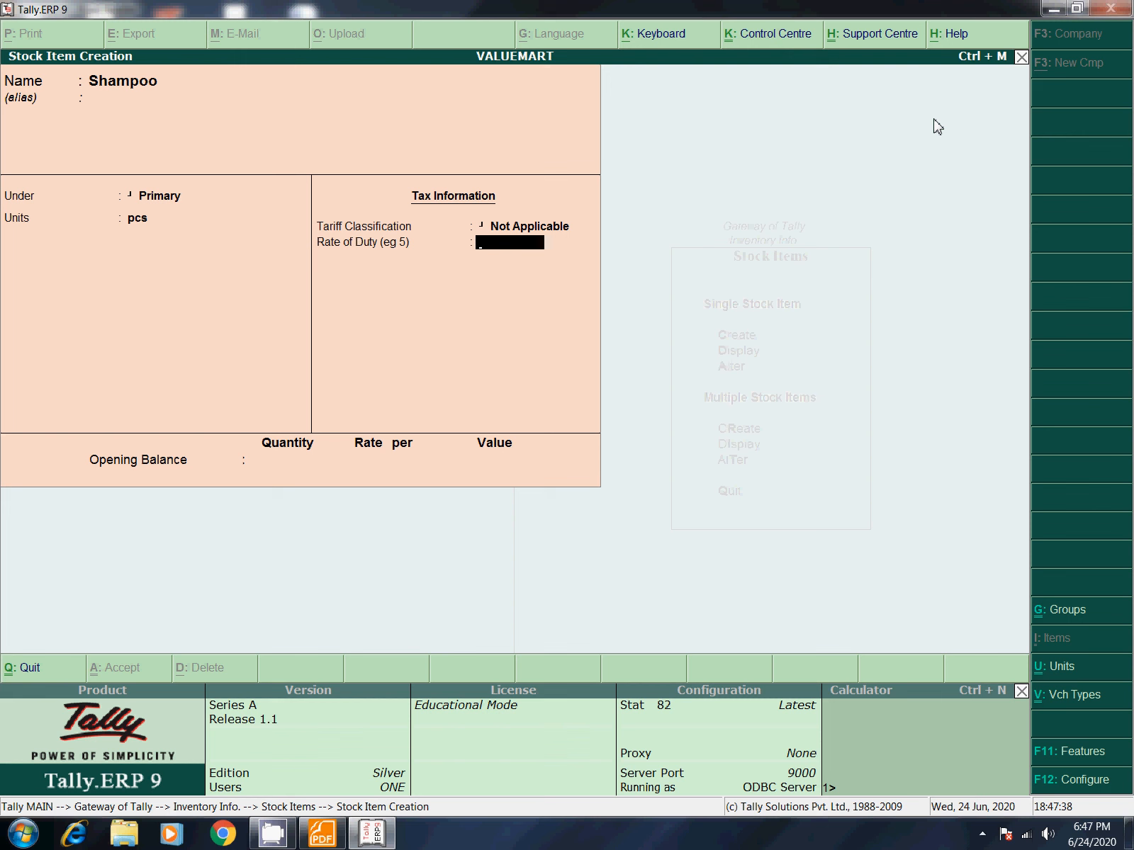
{"action": "key", "text": "Return"}
{"action": "key", "text": "Return"}
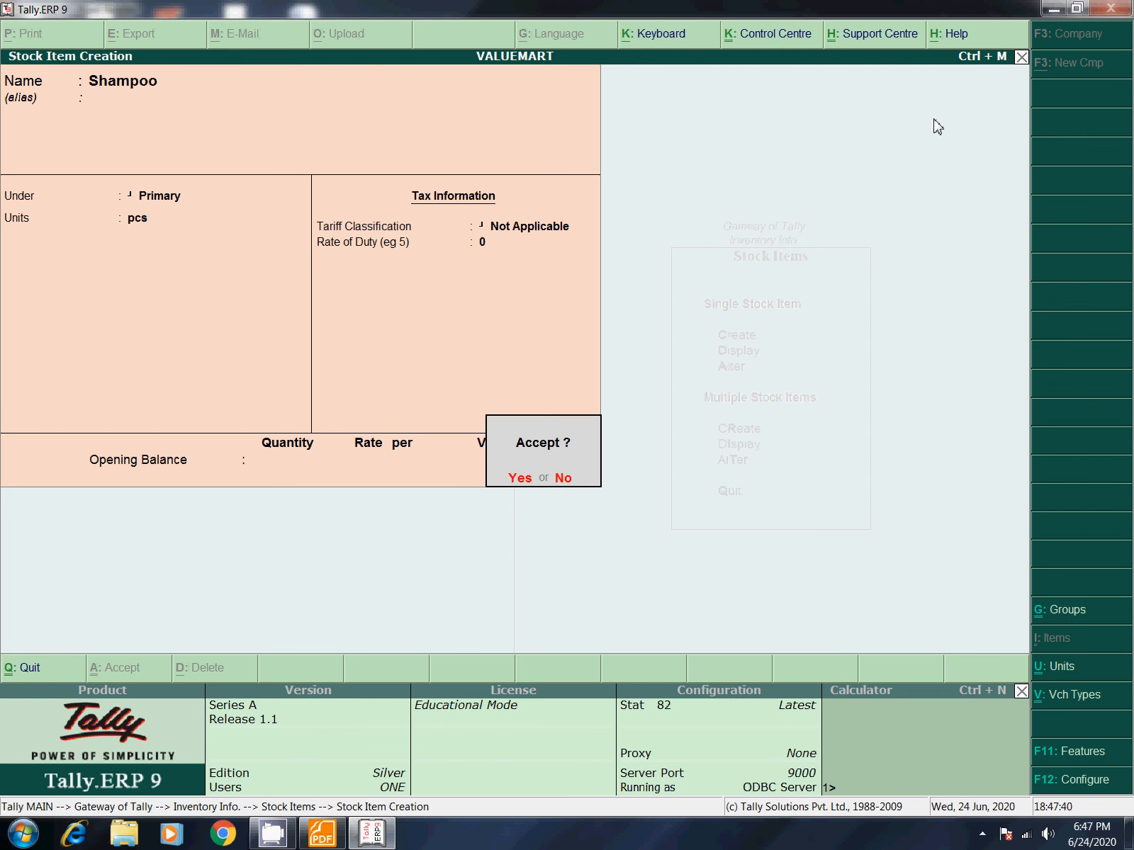
{"action": "key", "text": "Return"}
Step: Create stock items Rice with unit kgs and Oil with unit ltr under Primary
{"action": "type", "text": "Rice"}
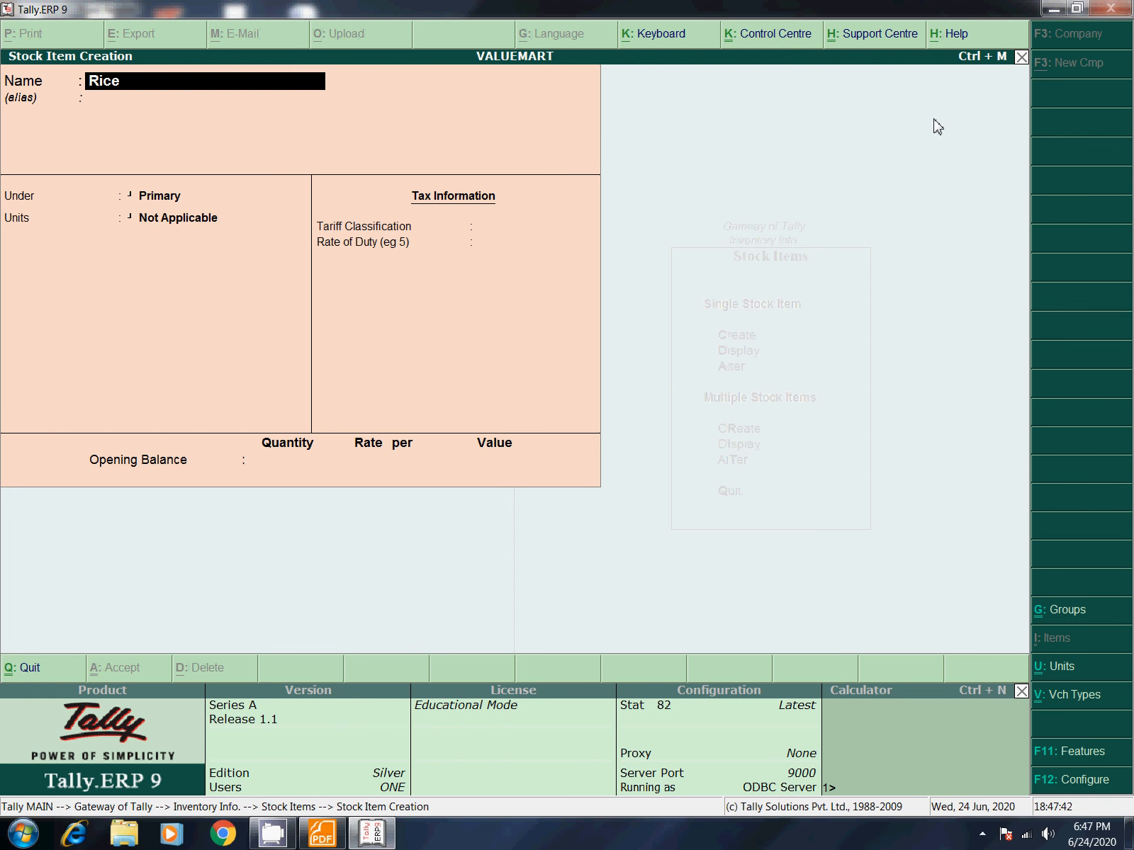
{"action": "key", "text": "Return"}
{"action": "key", "text": "Return"}
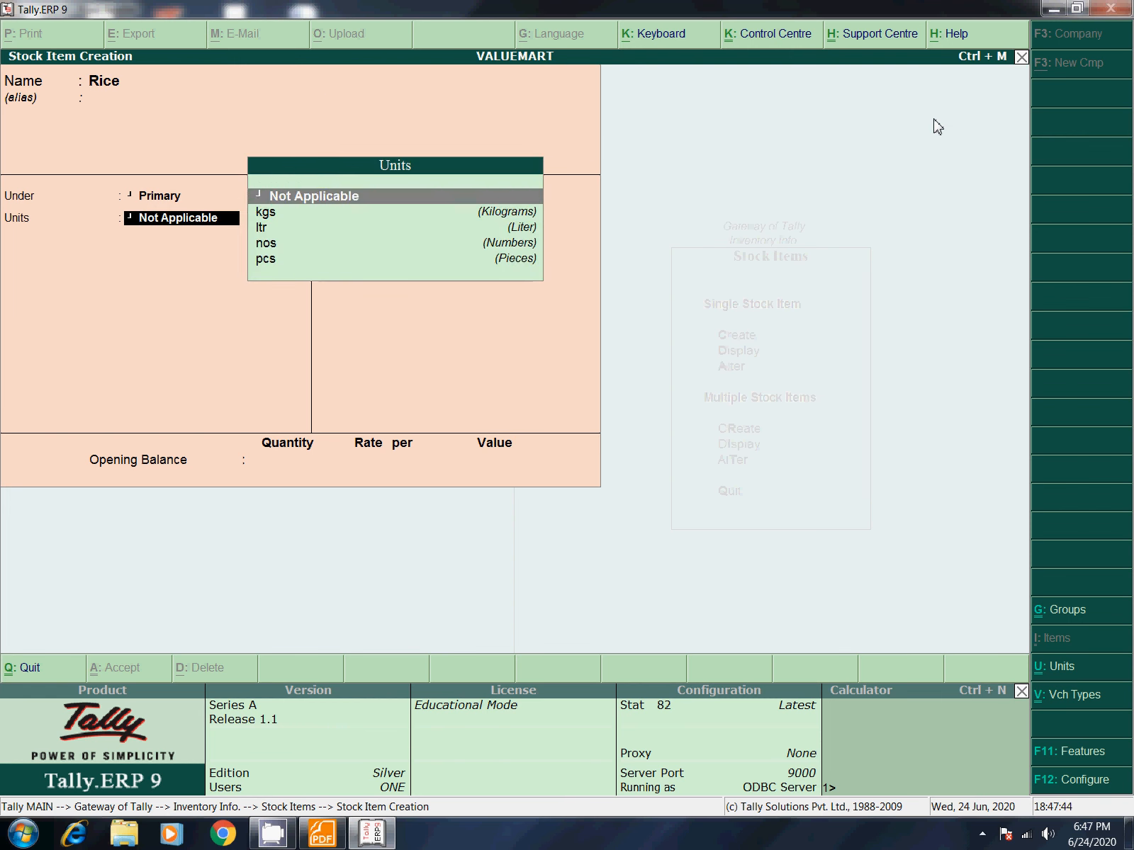
{"action": "key", "text": "Down"}
{"action": "key", "text": "Down"}
{"action": "key", "text": "Down"}
{"action": "key", "text": "Down"}
{"action": "key", "text": "Up"}
{"action": "key", "text": "Up"}
{"action": "key", "text": "Up"}
{"action": "key", "text": "Return"}
{"action": "key", "text": "Return"}
{"action": "key", "text": "Return"}
{"action": "key", "text": "Return"}
{"action": "key", "text": "Return"}
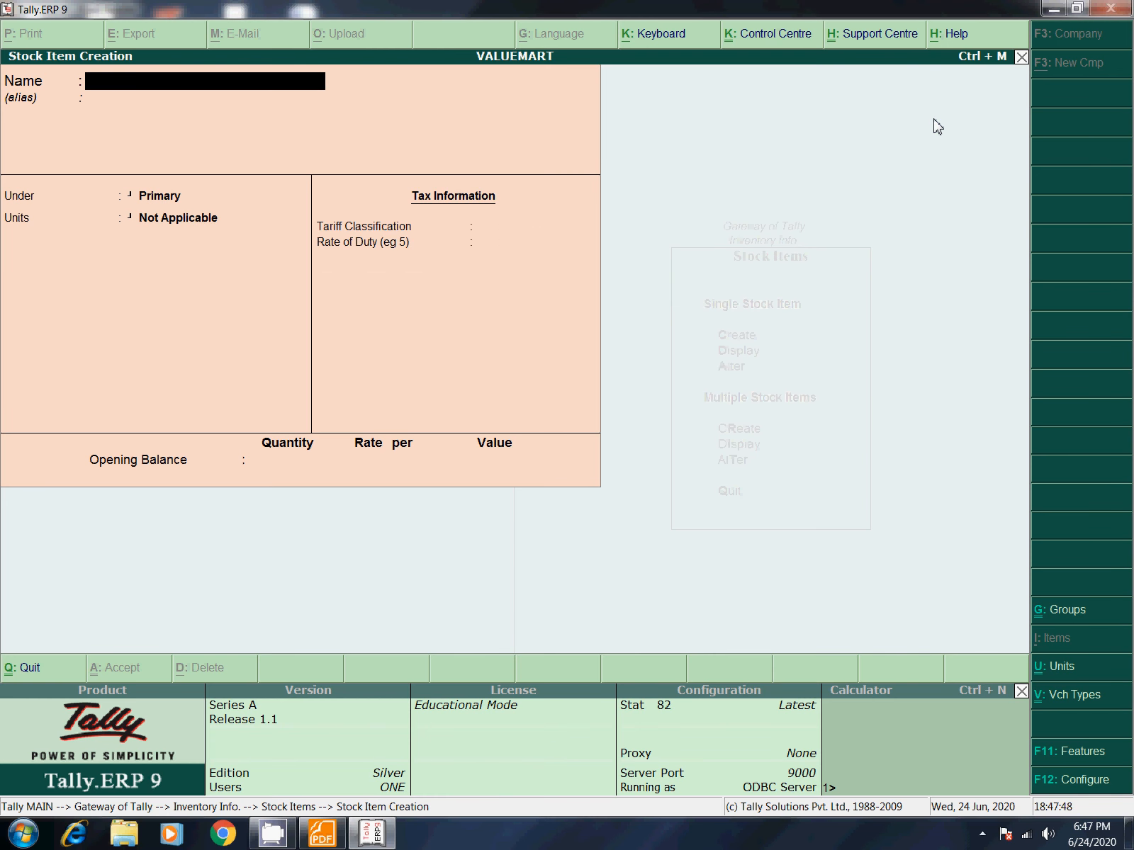
{"action": "type", "text": "Oil"}
{"action": "key", "text": "Return"}
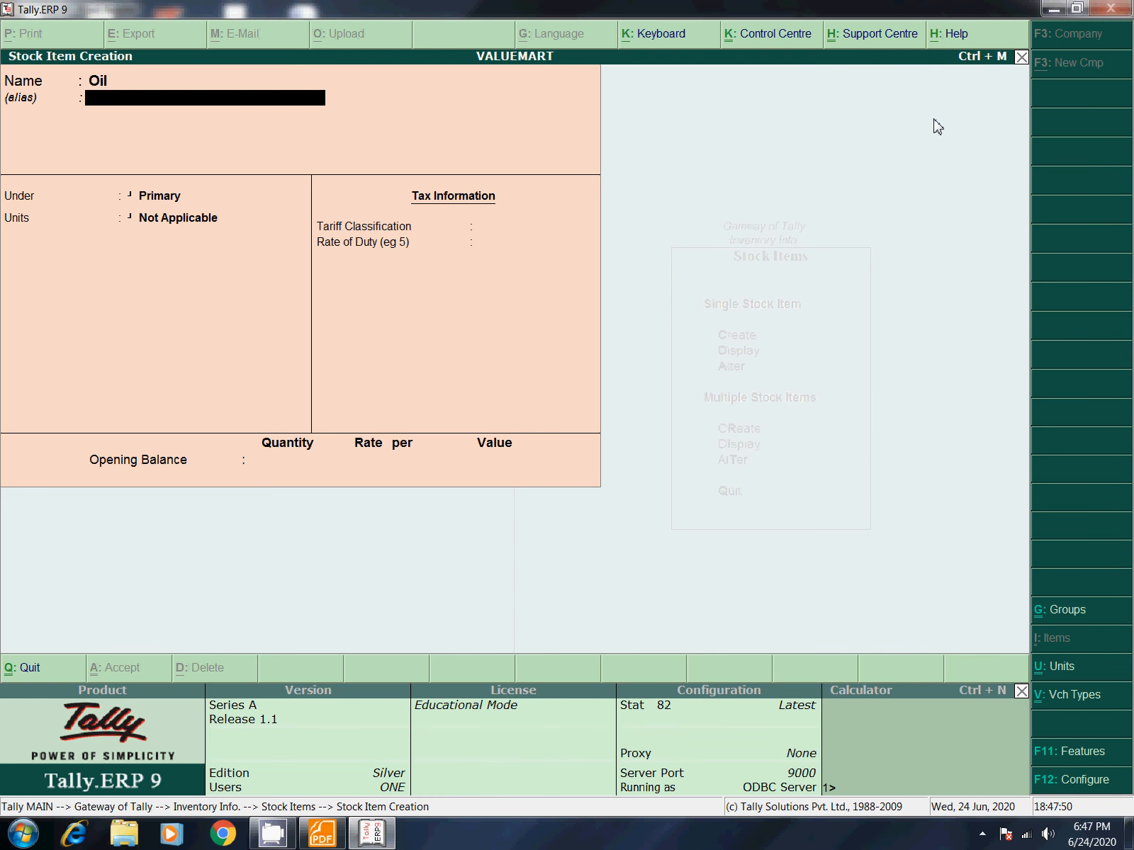
{"action": "key", "text": "Return"}
{"action": "key", "text": "Return"}
{"action": "key", "text": "Down"}
{"action": "key", "text": "Down"}
{"action": "key", "text": "Return"}
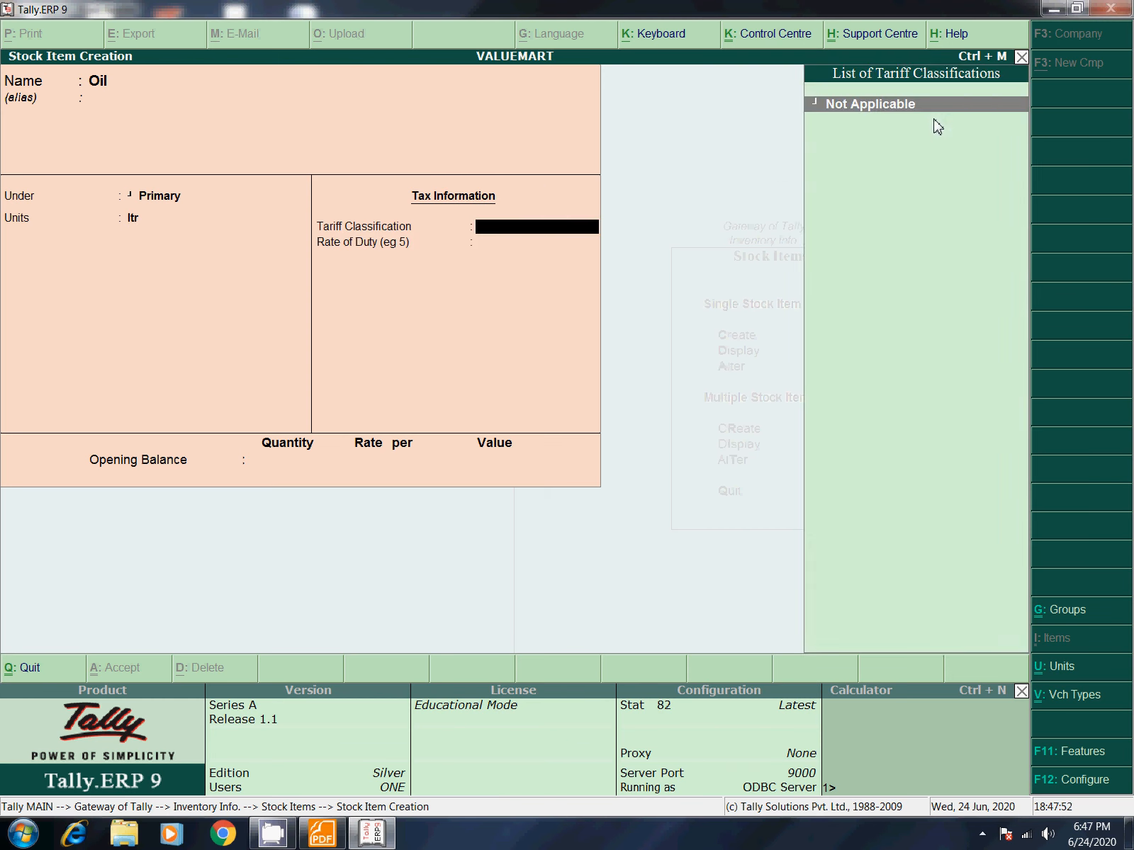
{"action": "key", "text": "Return"}
{"action": "key", "text": "Return"}
{"action": "key", "text": "Return"}
{"action": "key", "text": "Return"}
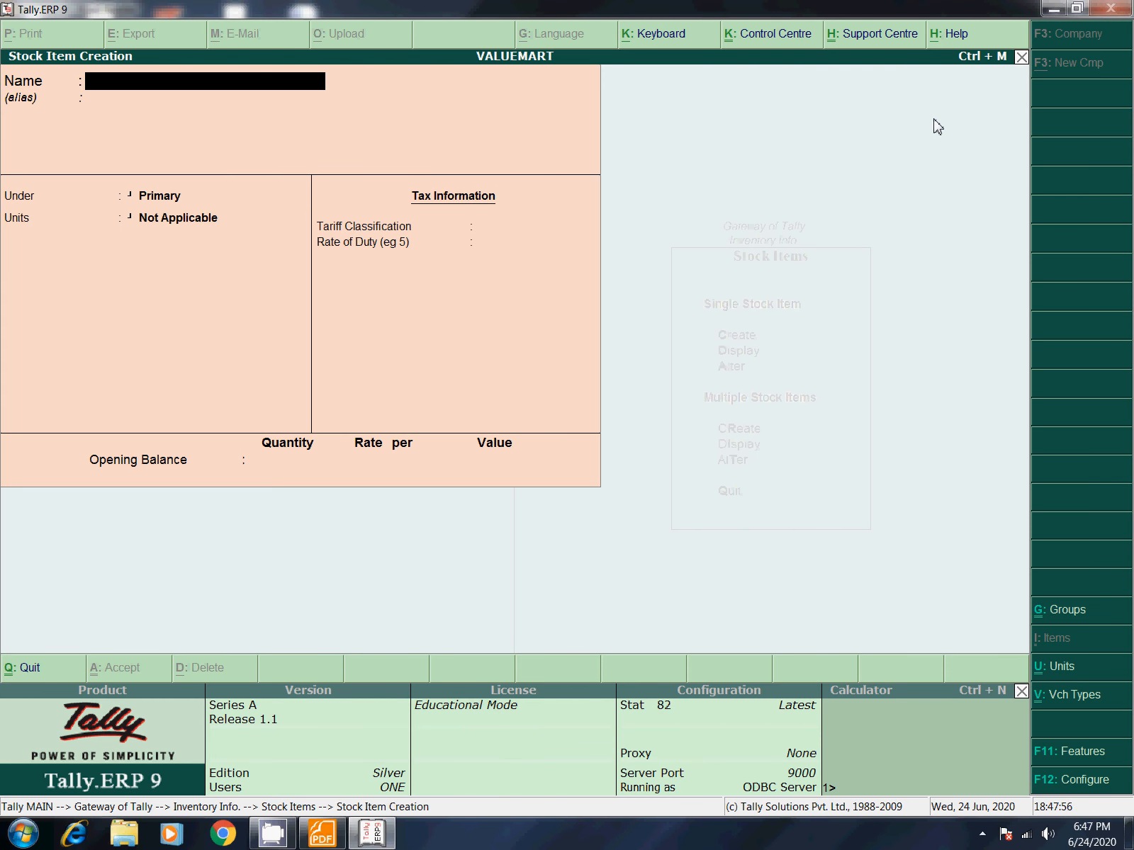
{"action": "key", "text": "Escape"}
{"action": "key", "text": "Escape"}
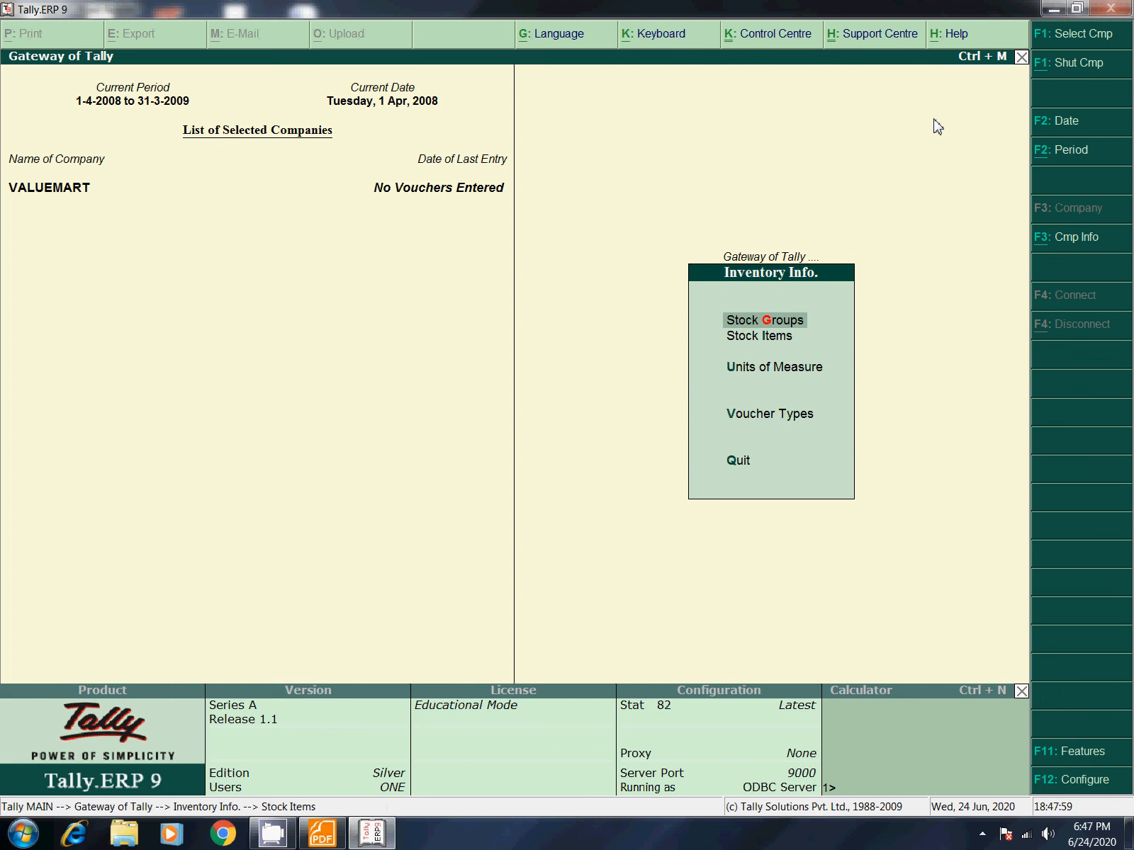
Step: Exit the Inventory Info menu back to the Gateway of Tally
{"action": "key", "text": "Down"}
{"action": "key", "text": "Down"}
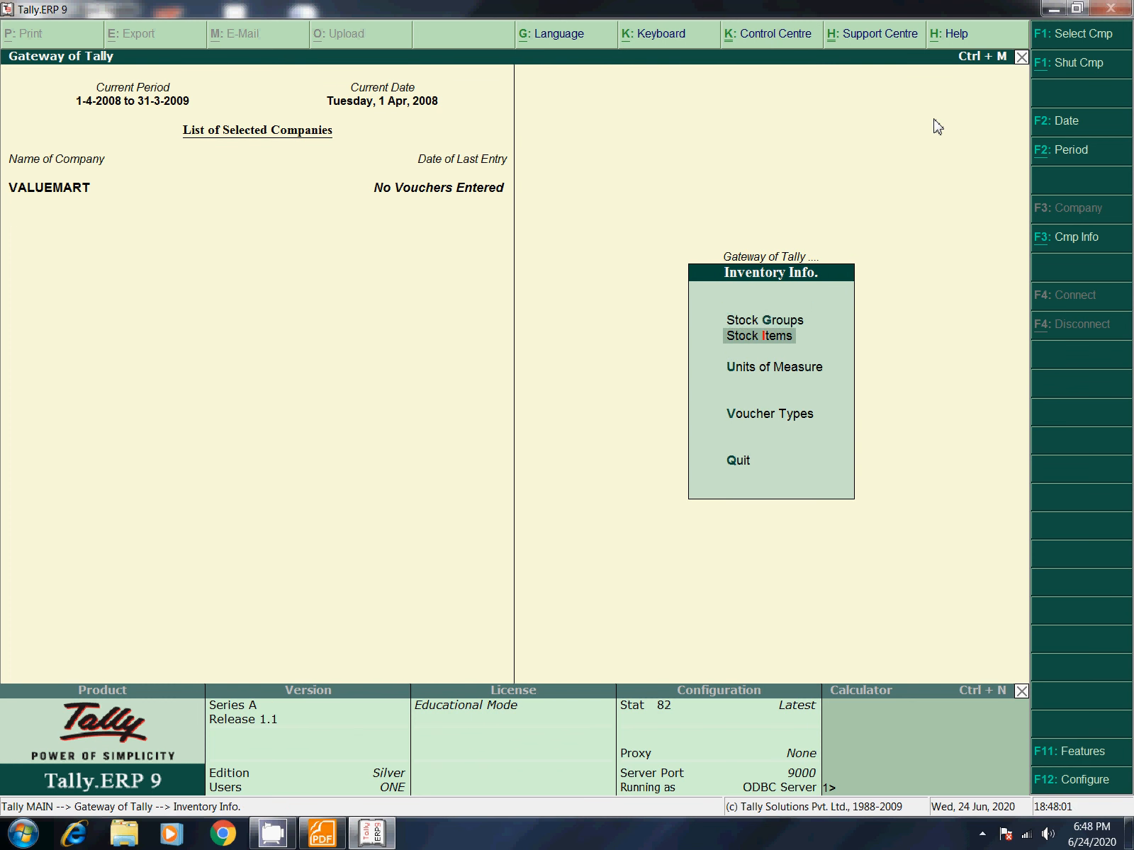
{"action": "key", "text": "Up"}
{"action": "key", "text": "Up"}
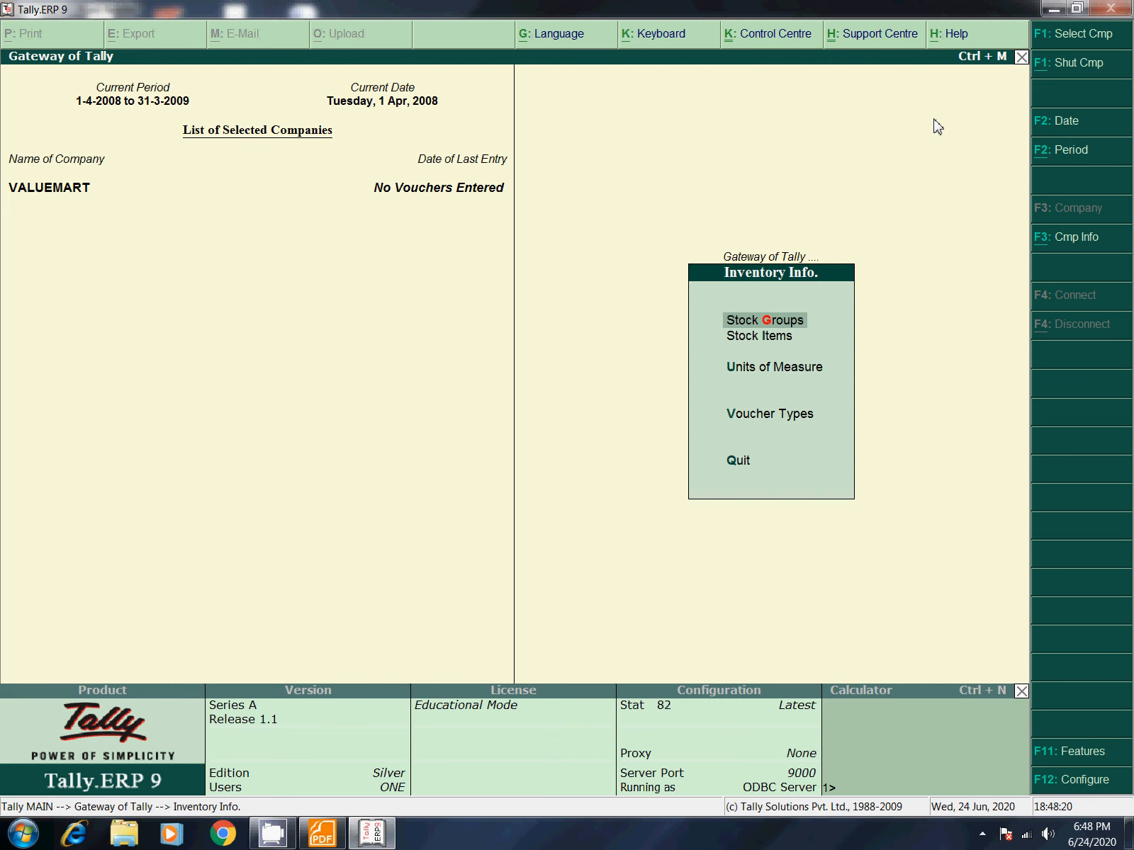
{"action": "key", "text": "Down"}
{"action": "key", "text": "Down"}
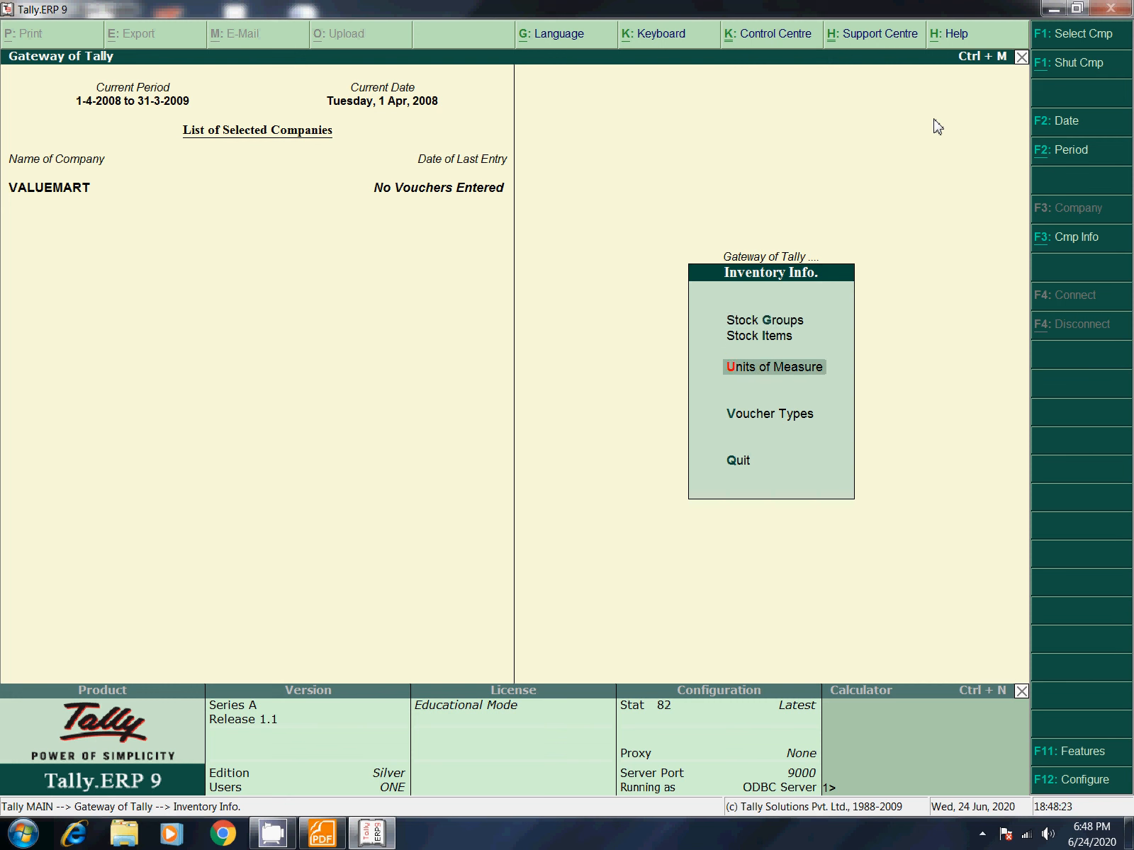
{"action": "key", "text": "Up"}
{"action": "key", "text": "Escape"}
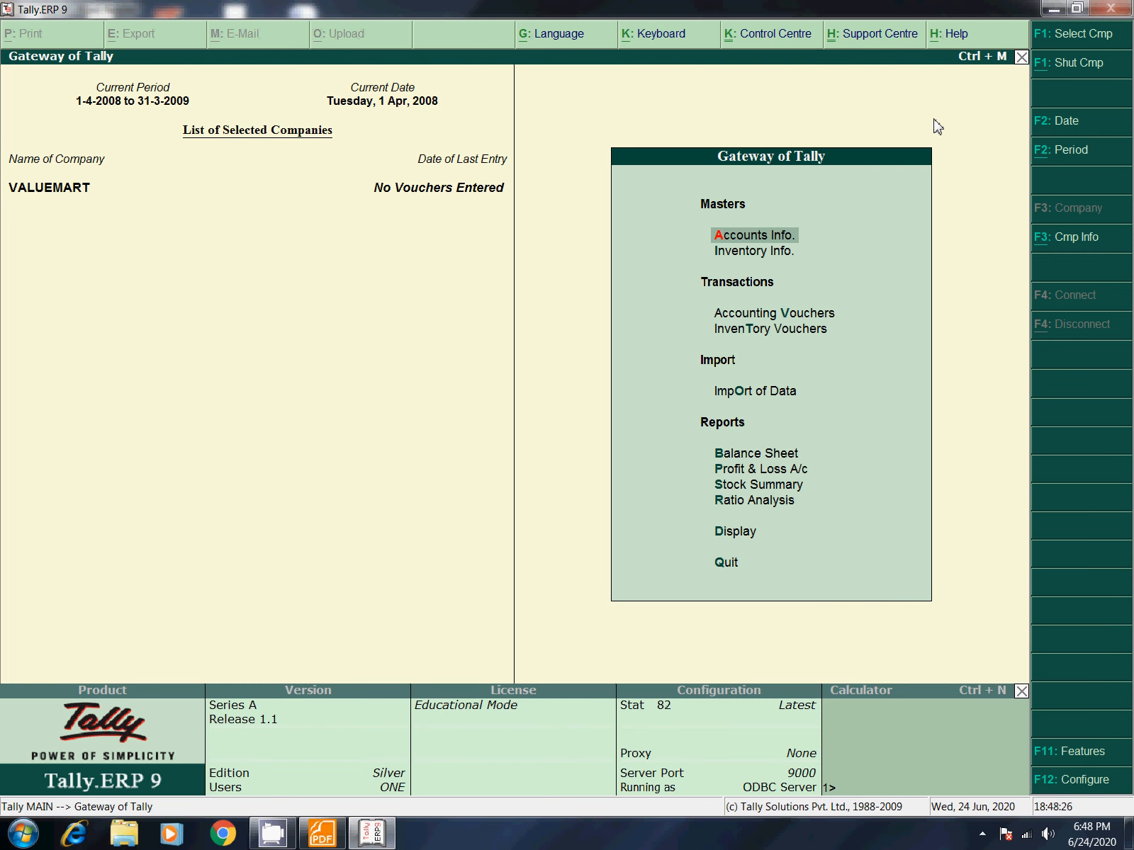
{"action": "key", "text": "Down"}
{"action": "key", "text": "Down"}
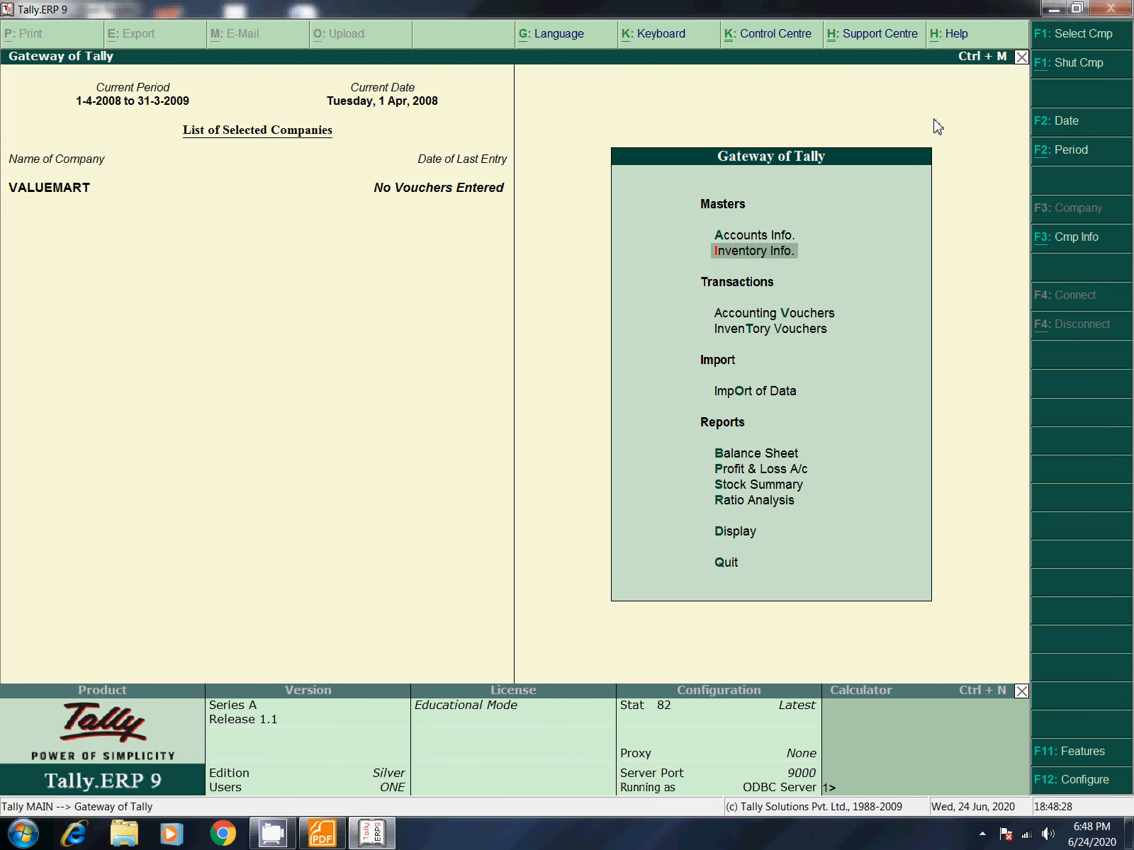
{"action": "key", "text": "Return"}
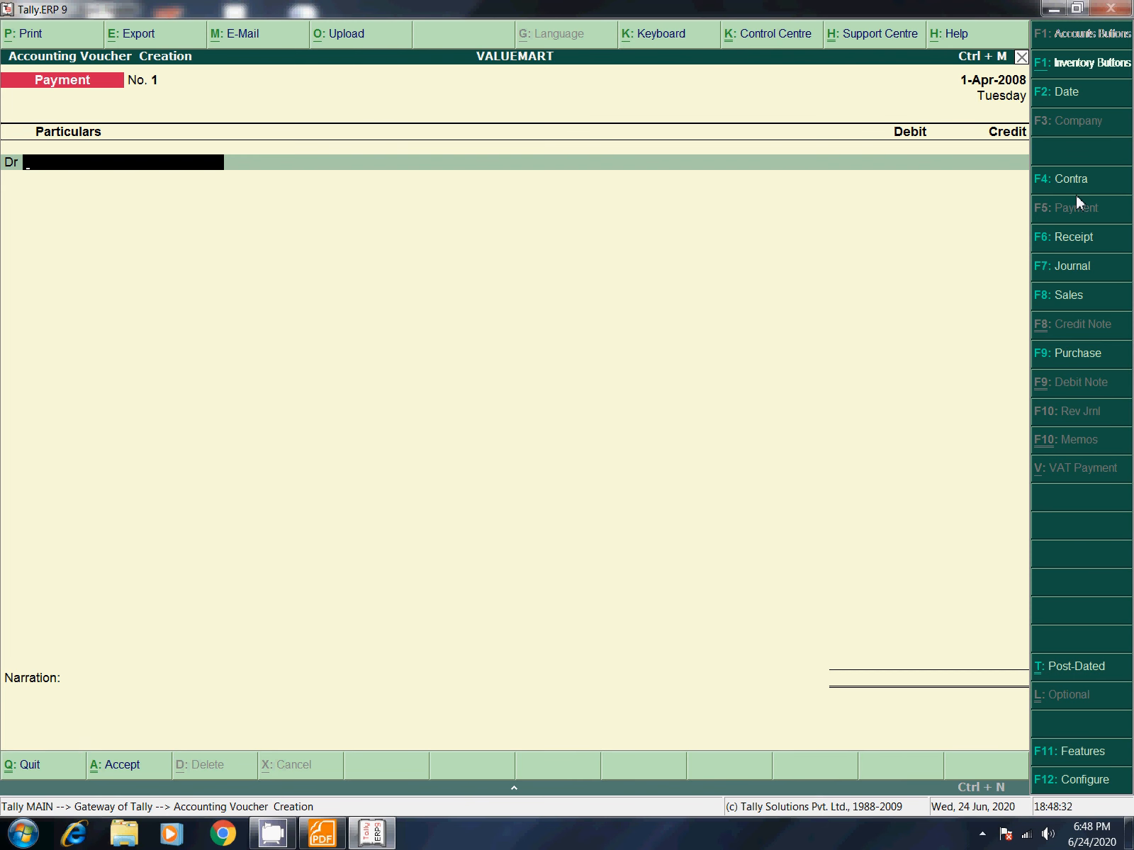
{"action": "key", "text": "Escape"}
{"action": "key", "text": "Down"}
{"action": "key", "text": "Return"}
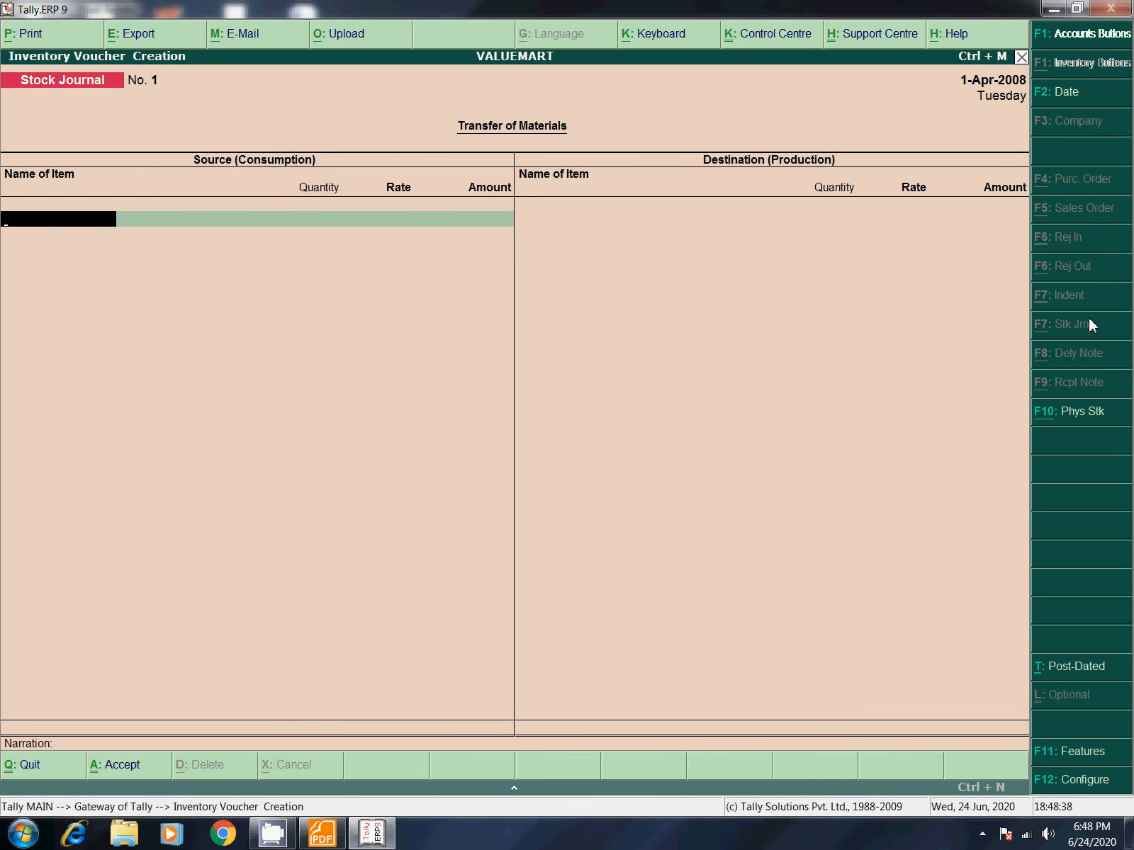
{"action": "key", "text": "Escape"}
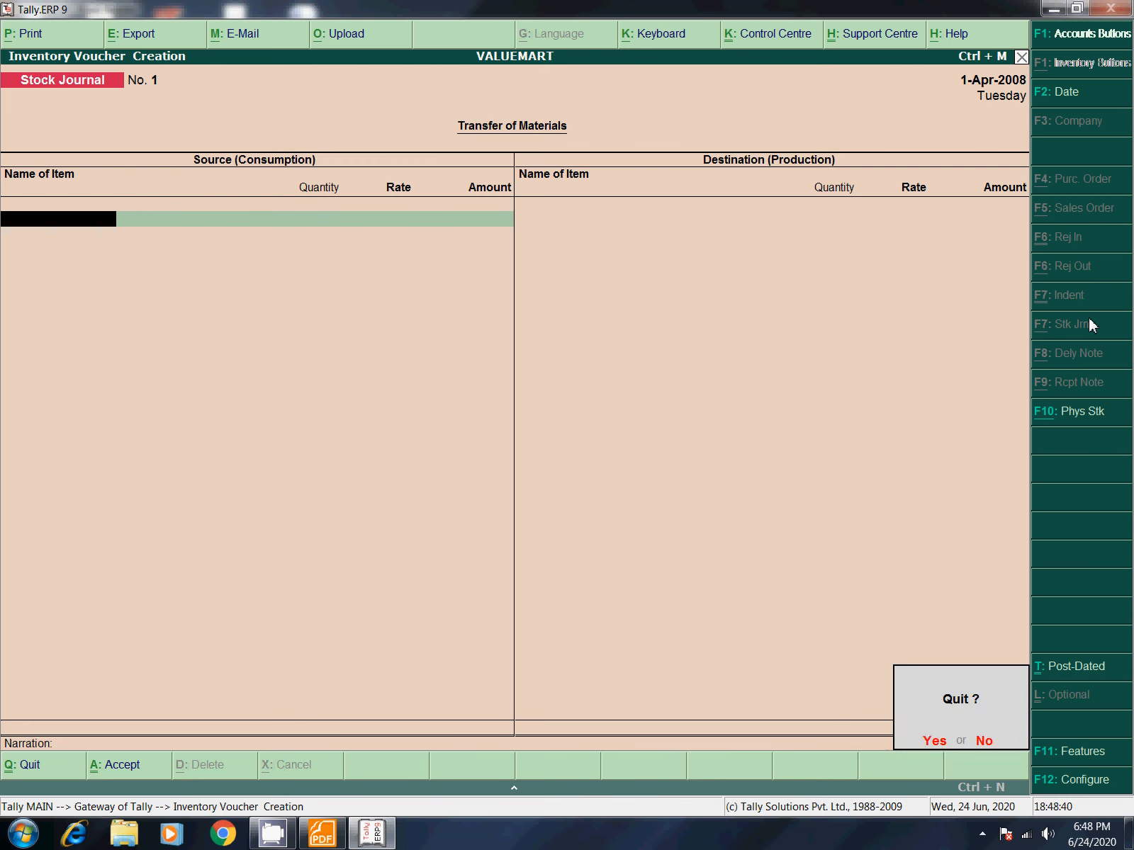
{"action": "key", "text": "Return"}
{"action": "key", "text": "Up"}
{"action": "key", "text": "Up"}
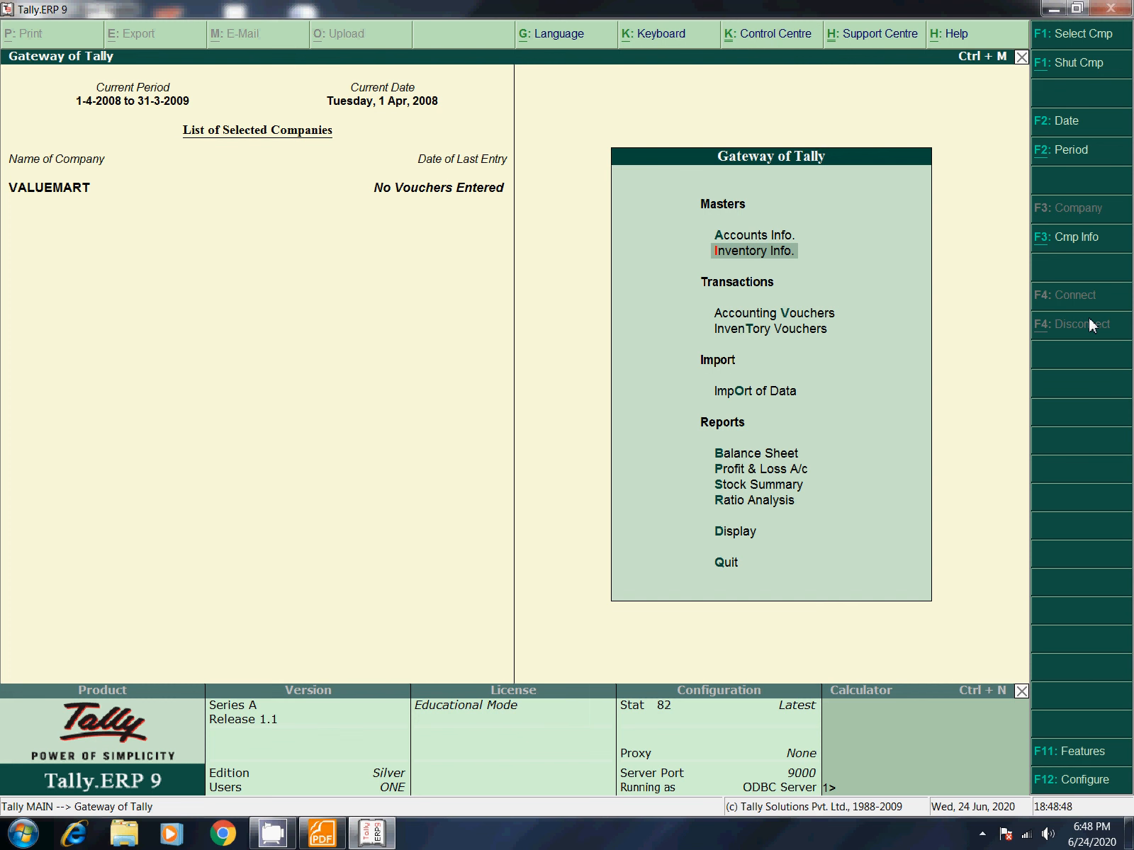
Step: Explore the Accounts Info voucher type options, then back out to Gateway of Tally
{"action": "key", "text": "Down"}
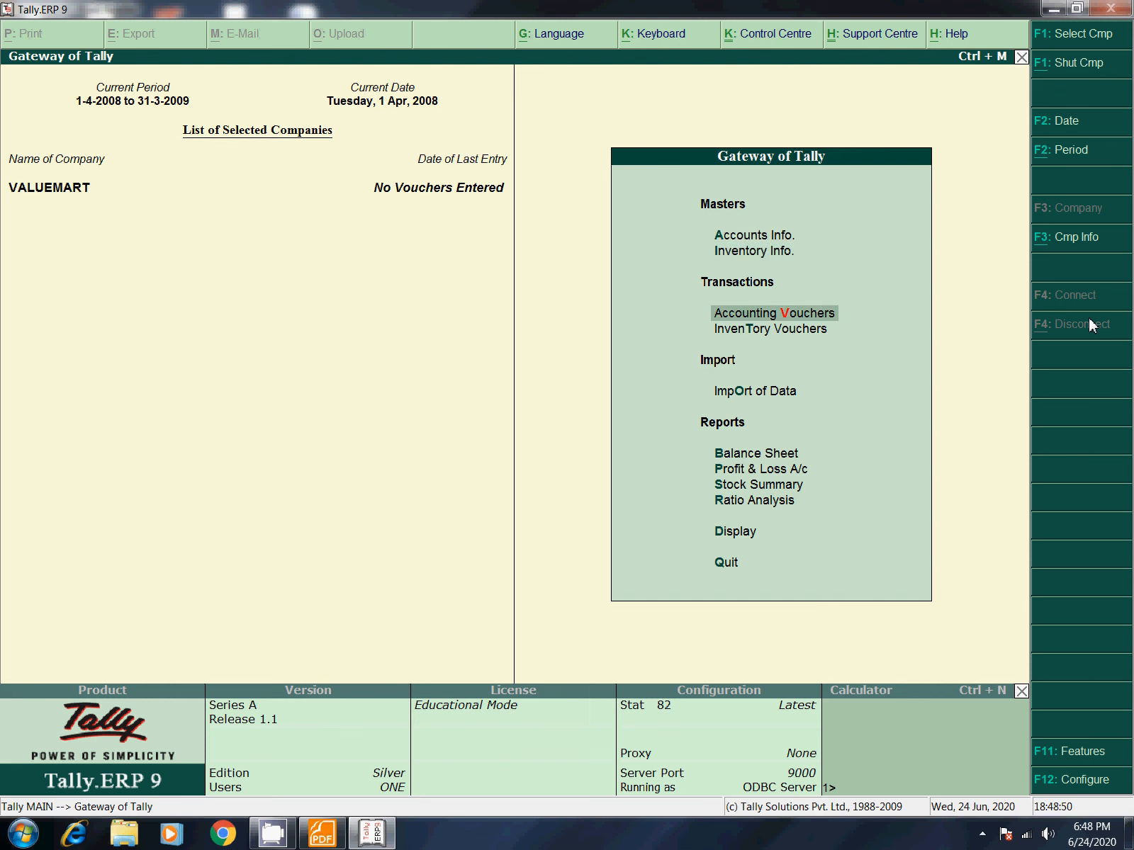
{"action": "key", "text": "Up"}
{"action": "key", "text": "Up"}
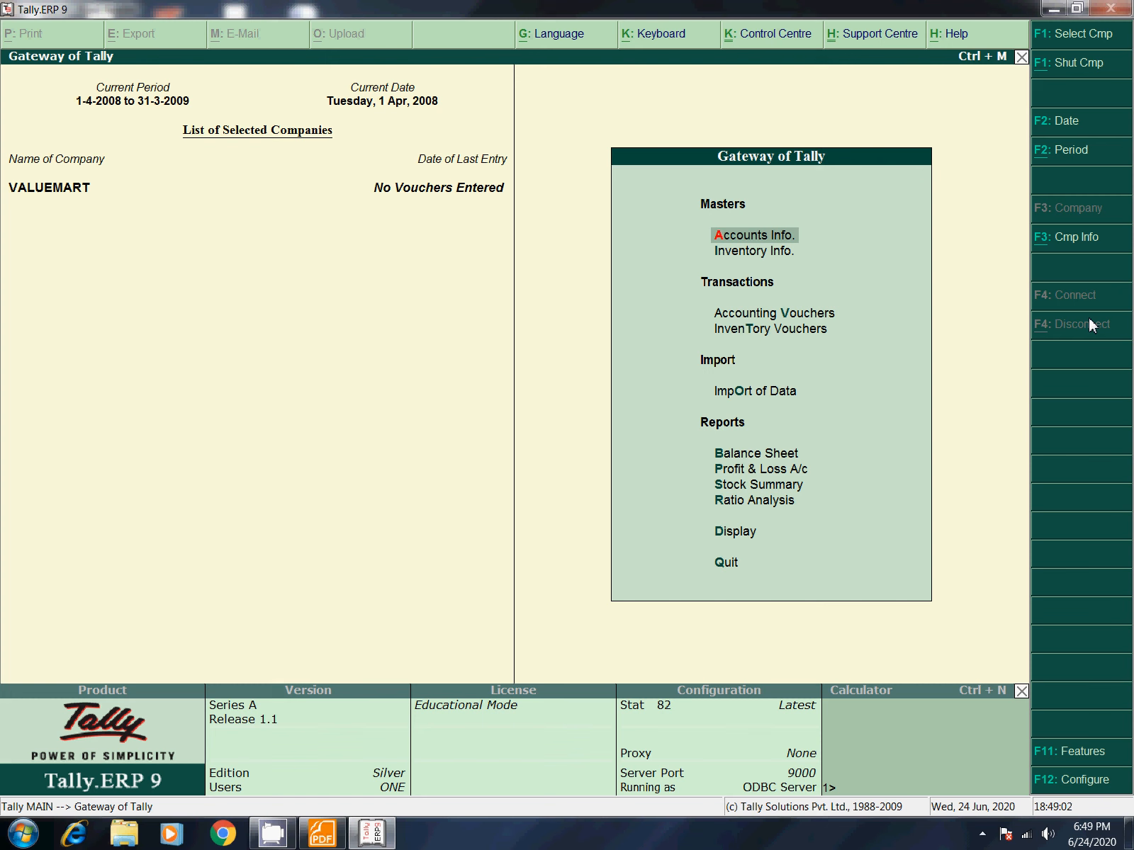
{"action": "key", "text": "Return"}
{"action": "key", "text": "Down"}
{"action": "key", "text": "Down"}
{"action": "key", "text": "Down"}
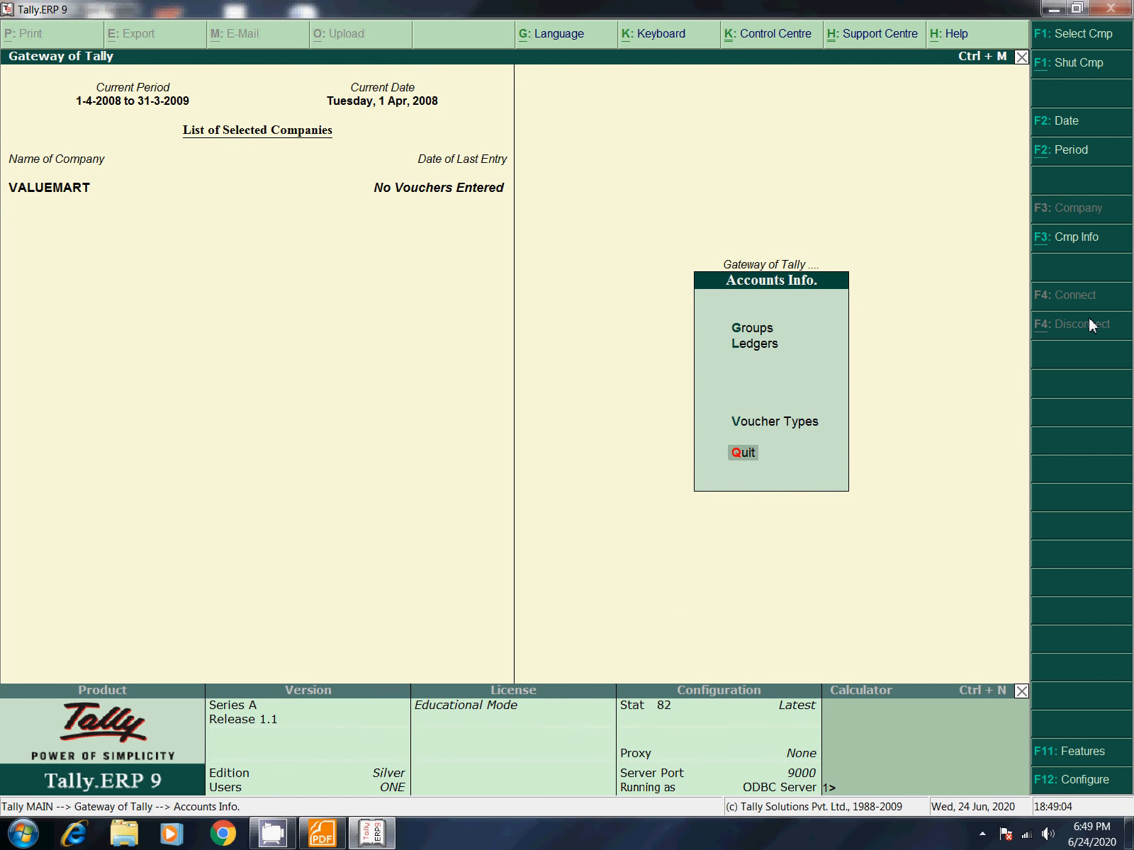
{"action": "key", "text": "Up"}
{"action": "key", "text": "Return"}
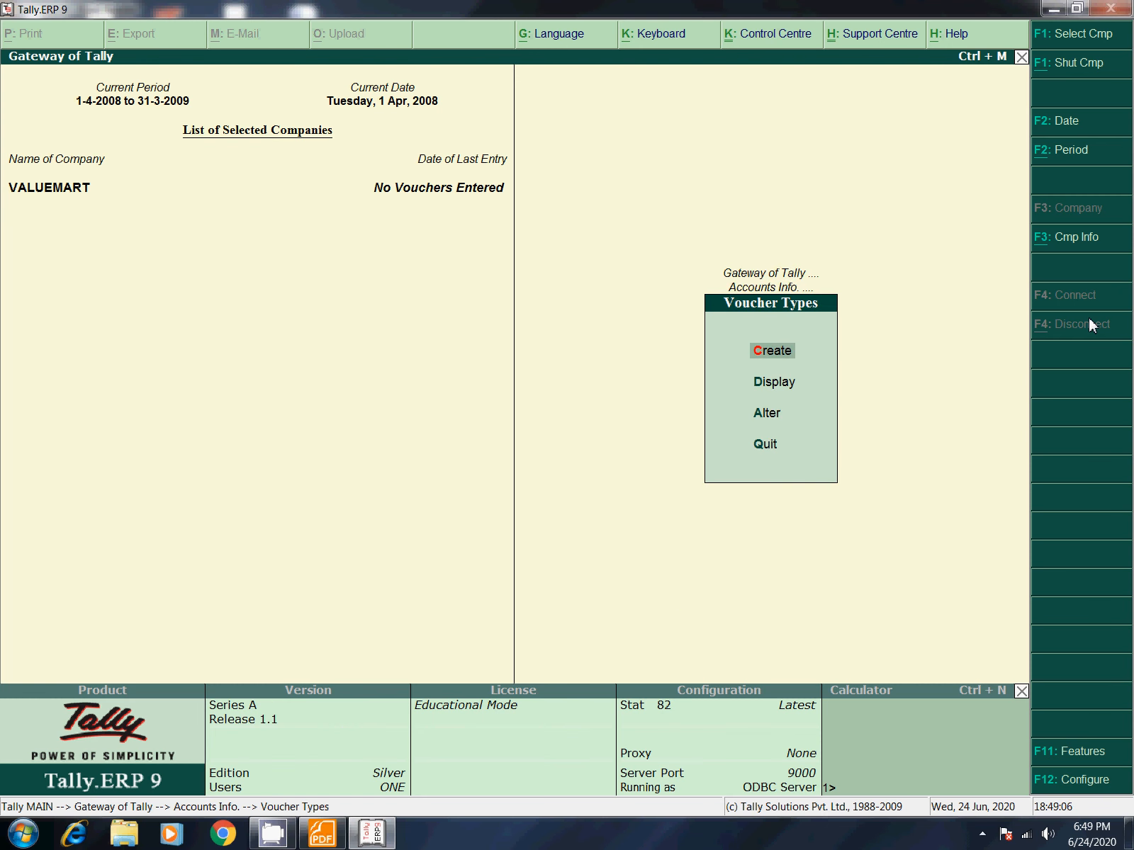
{"action": "key", "text": "Down"}
{"action": "key", "text": "Down"}
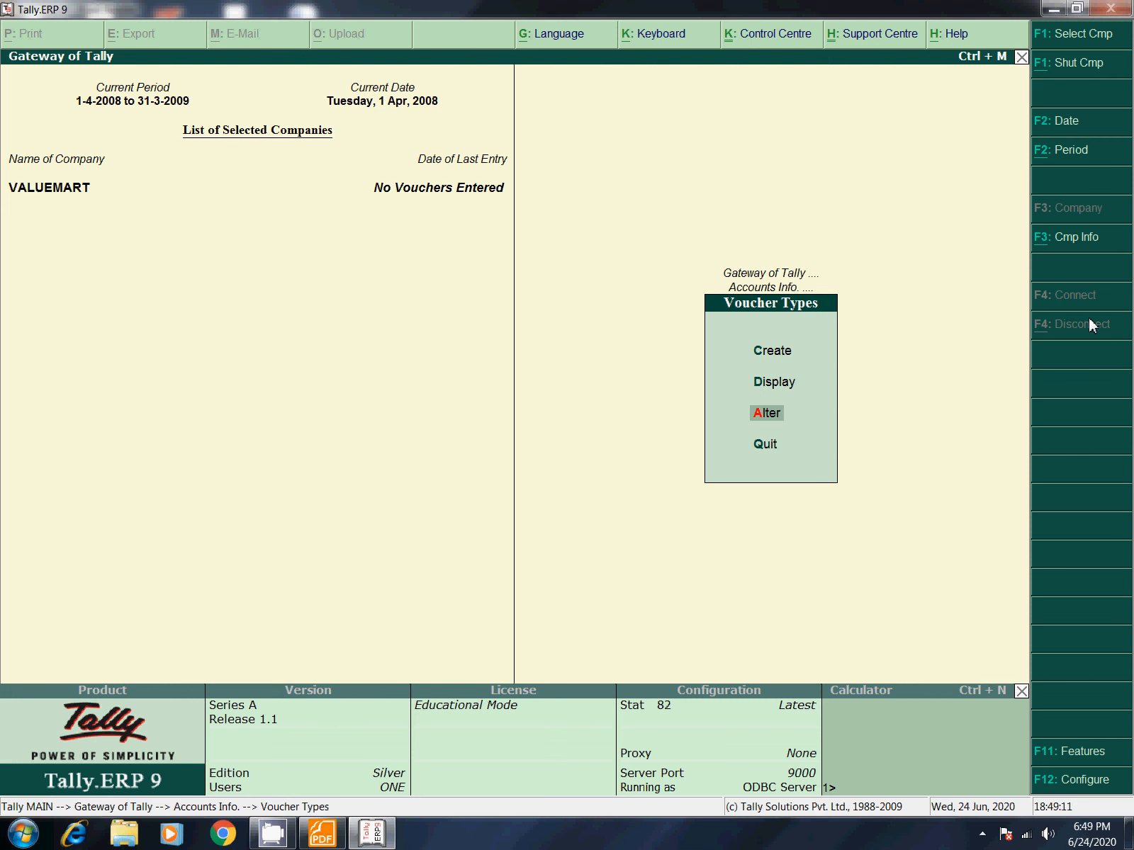
{"action": "key", "text": "Up"}
{"action": "key", "text": "Up"}
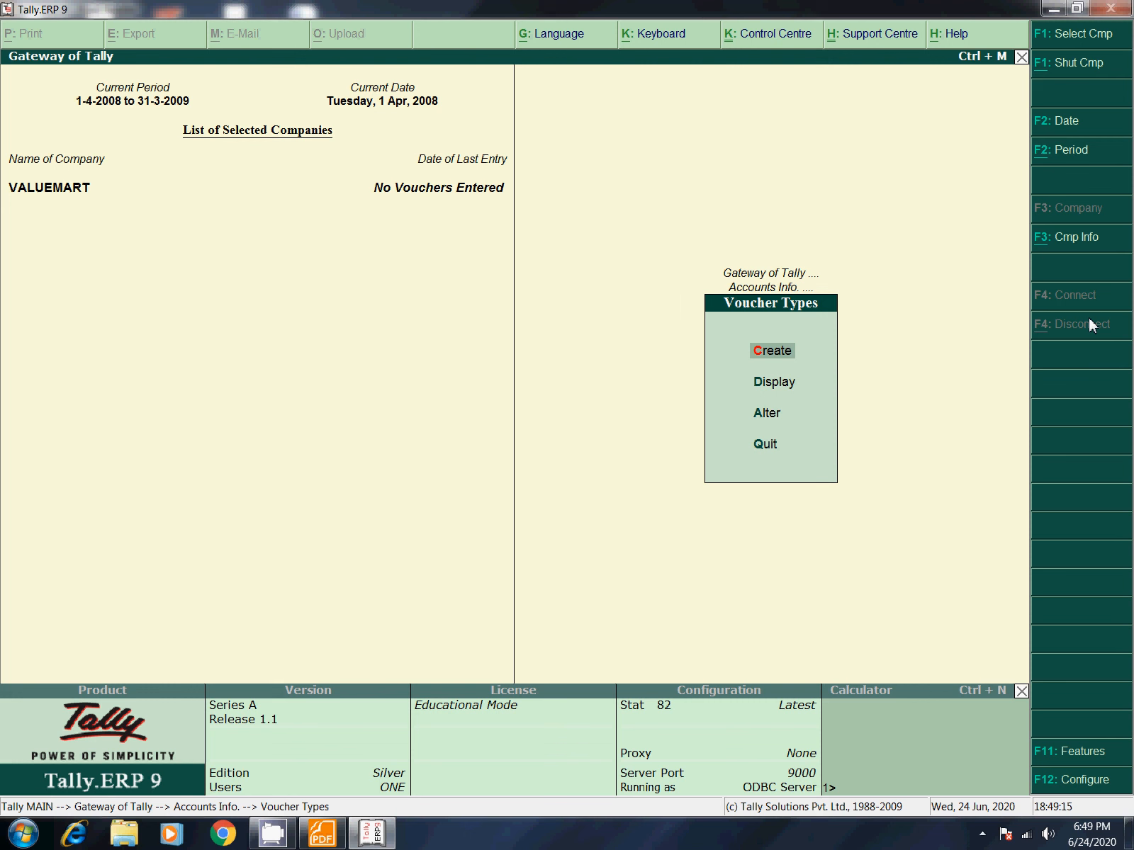
{"action": "key", "text": "Down"}
{"action": "key", "text": "Down"}
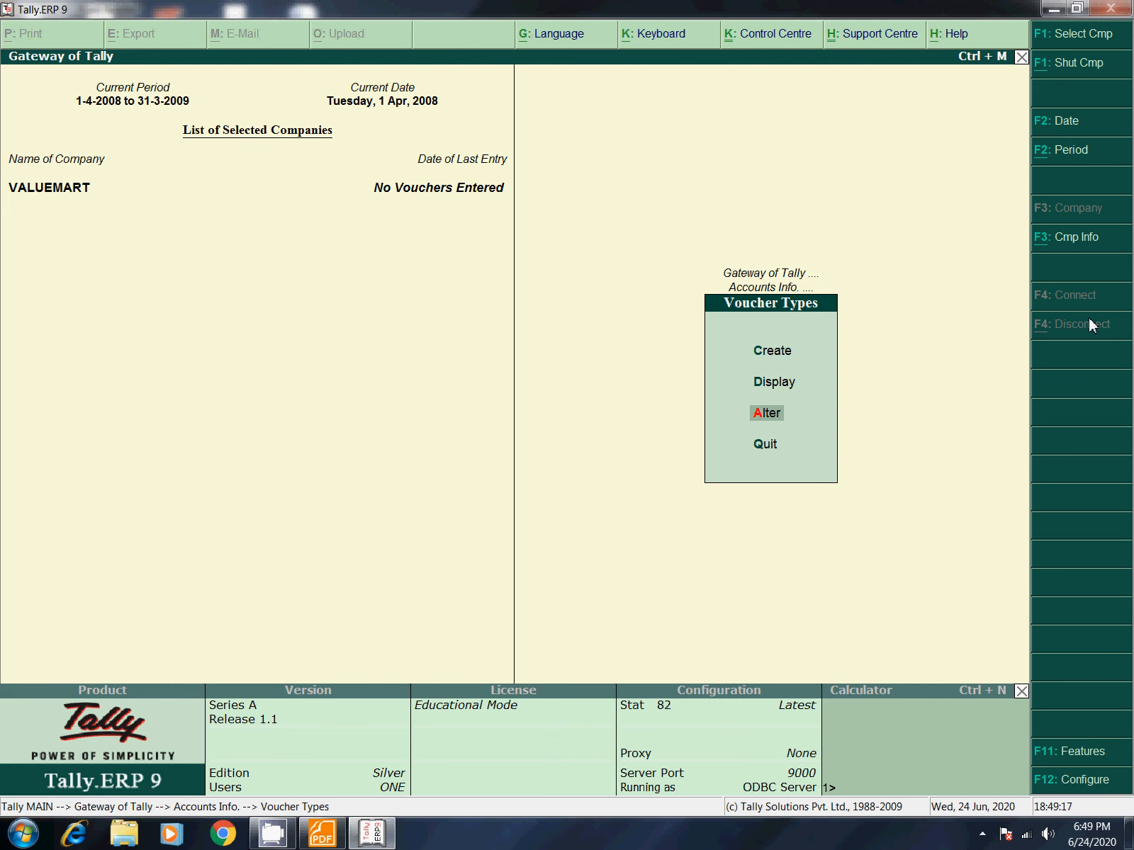
{"action": "key", "text": "Up"}
{"action": "key", "text": "Up"}
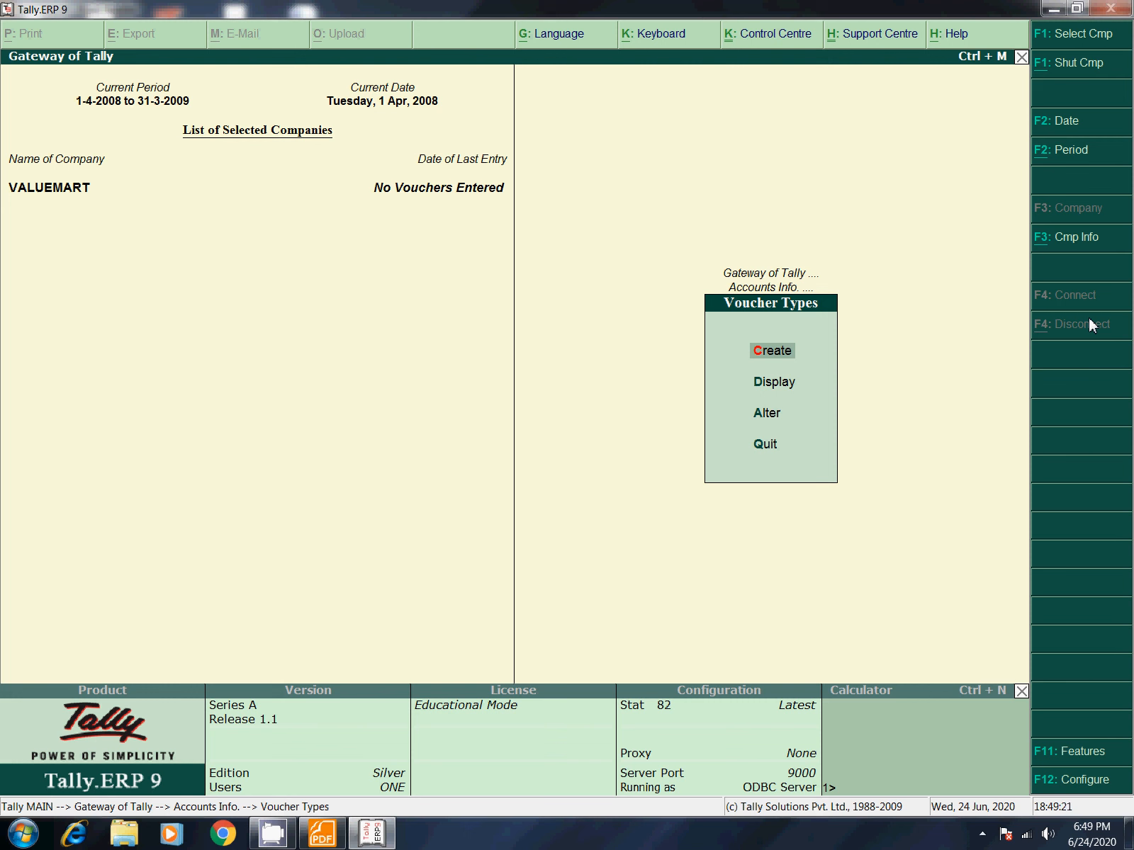
{"action": "key", "text": "Escape"}
{"action": "key", "text": "Escape"}
{"action": "key", "text": "Return"}
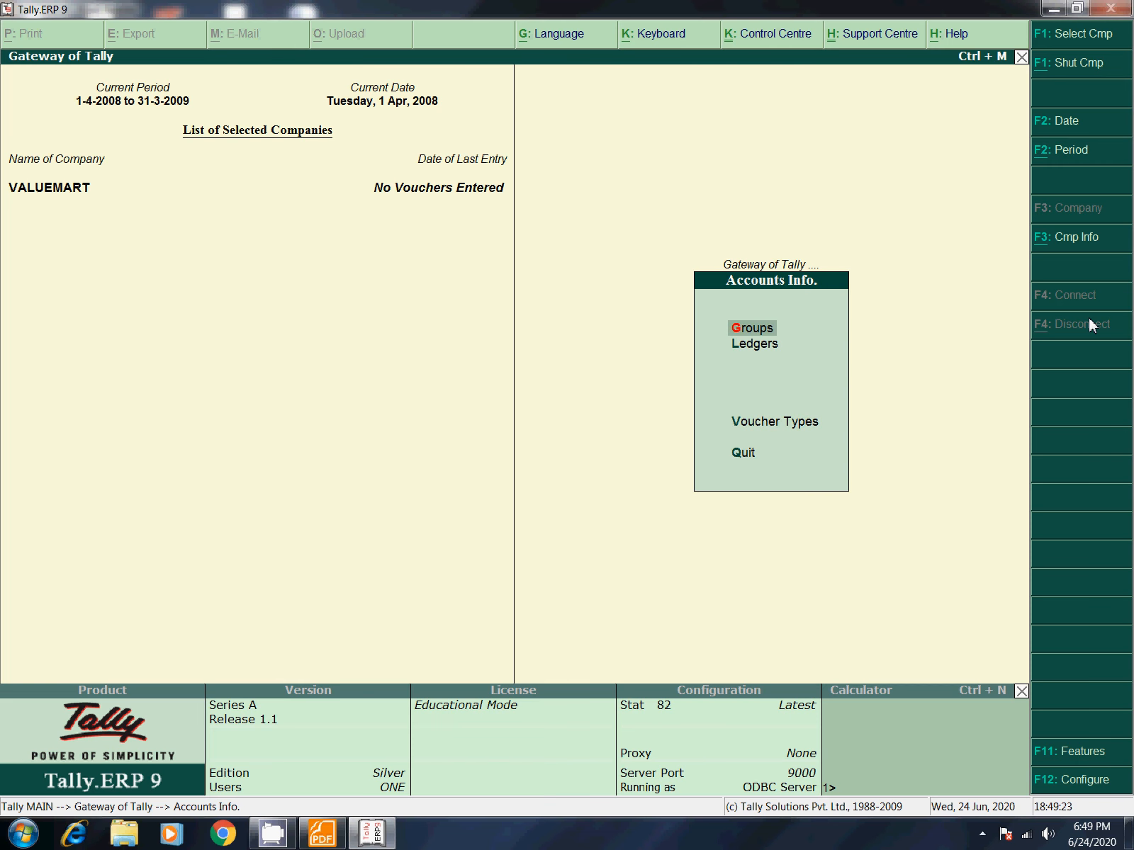
{"action": "key", "text": "Down"}
{"action": "key", "text": "Down"}
{"action": "key", "text": "Return"}
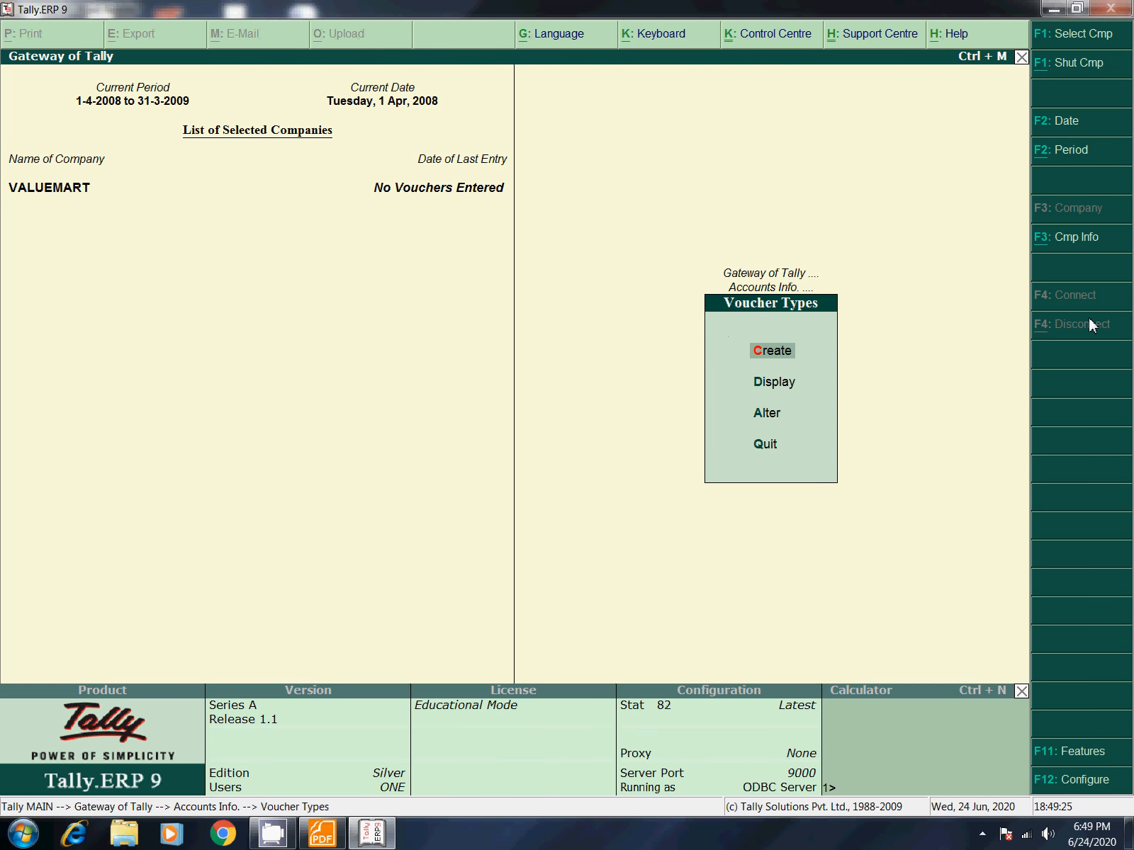
{"action": "key", "text": "Return"}
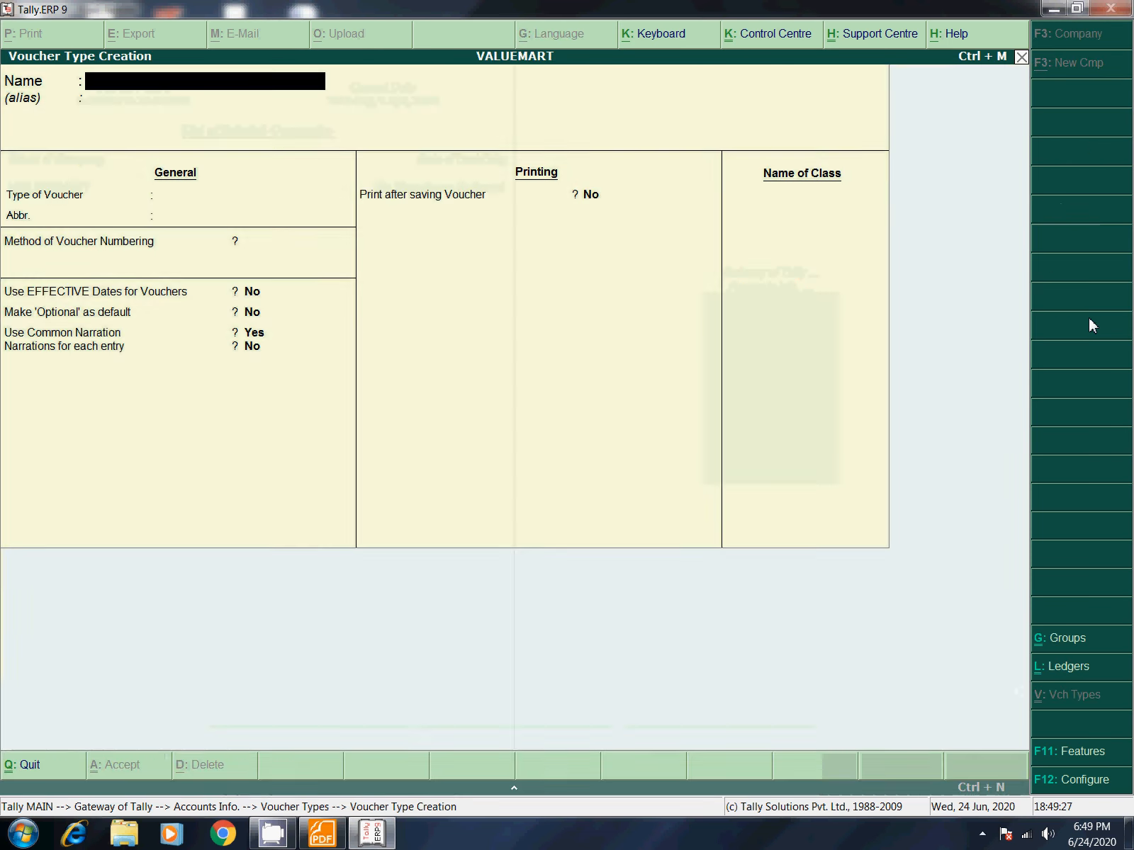
{"action": "key", "text": "Escape"}
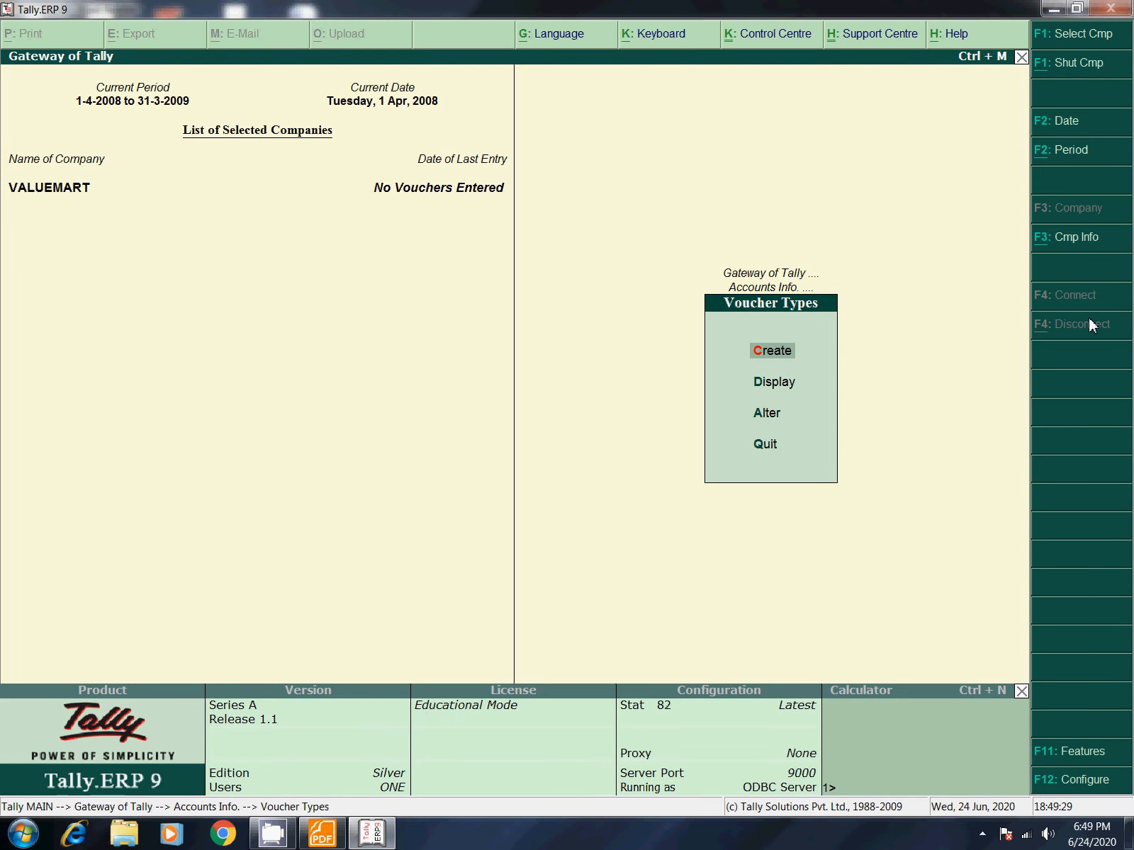
{"action": "key", "text": "Escape"}
{"action": "key", "text": "Escape"}
Step: Check Inventory Info's voucher types, then go to Accounts Info > Voucher Types > Create
{"action": "key", "text": "Down"}
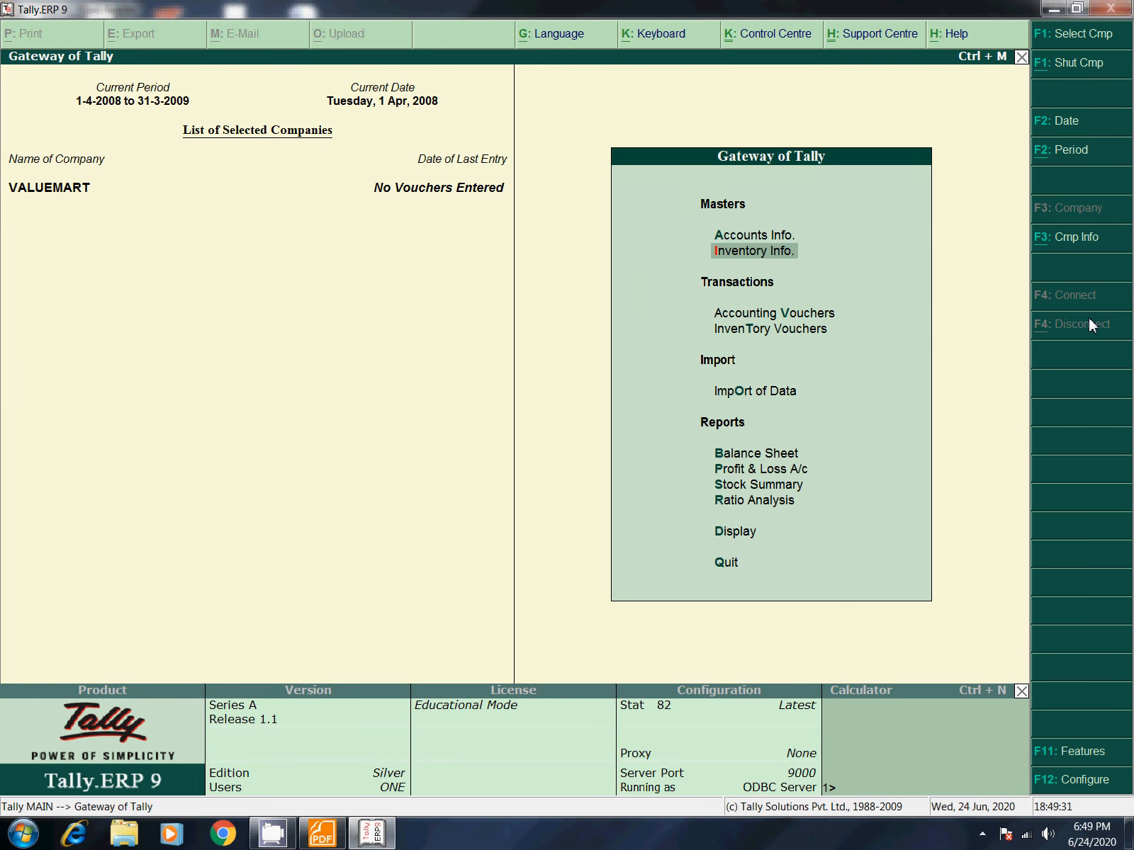
{"action": "key", "text": "Return"}
{"action": "key", "text": "Down"}
{"action": "key", "text": "Down"}
{"action": "key", "text": "Down"}
{"action": "key", "text": "Return"}
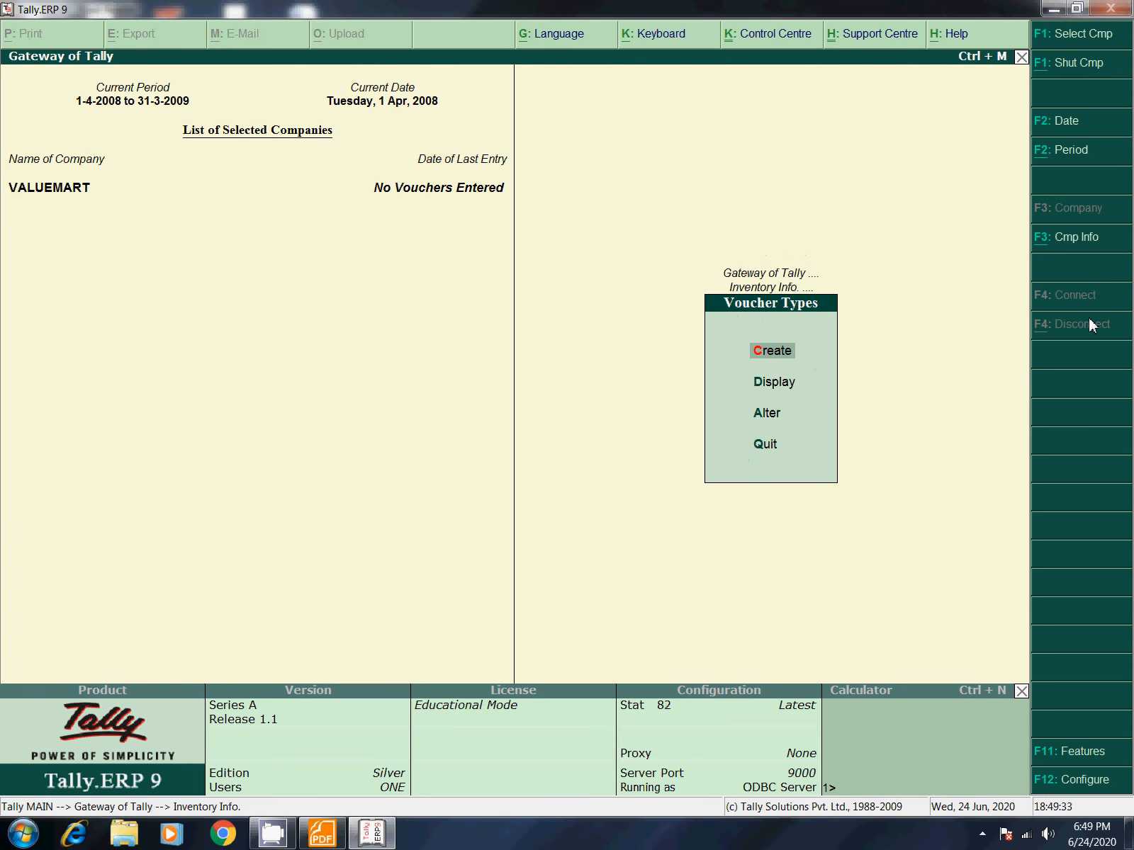
{"action": "key", "text": "Escape"}
{"action": "key", "text": "Escape"}
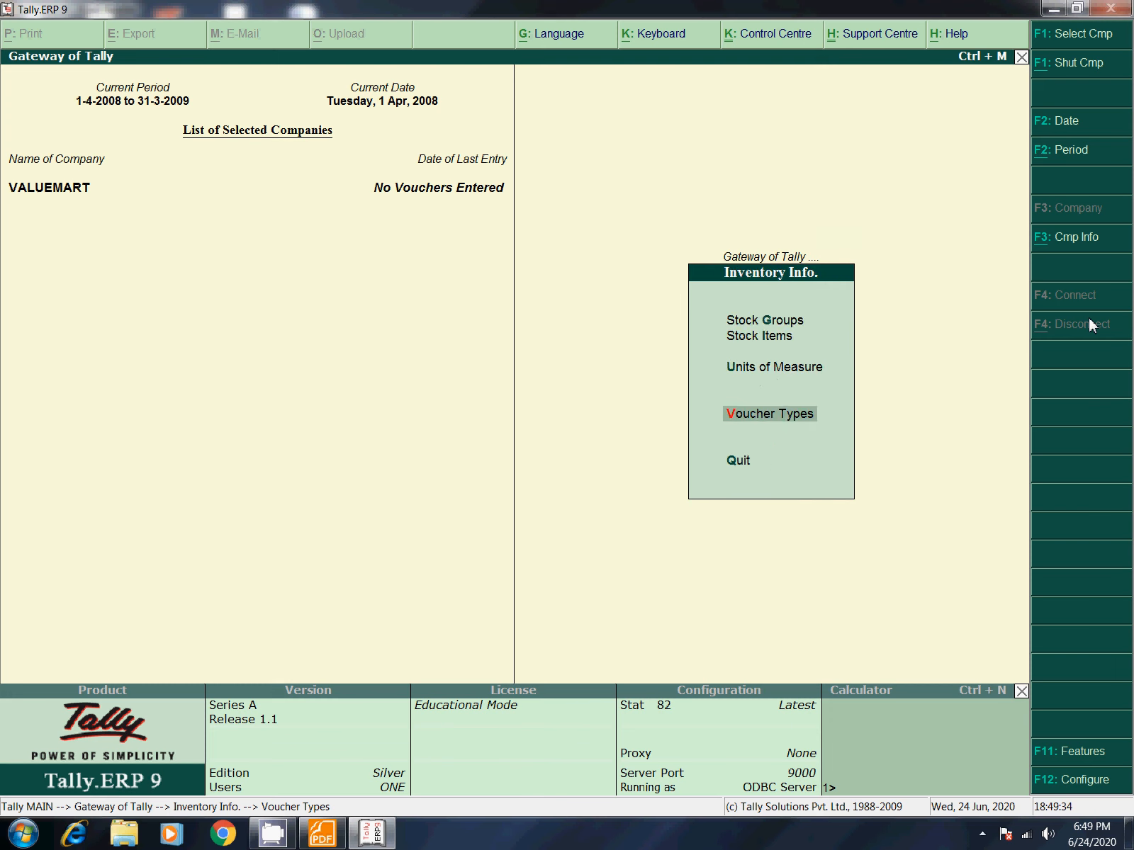
{"action": "key", "text": "a"}
{"action": "key", "text": "Down"}
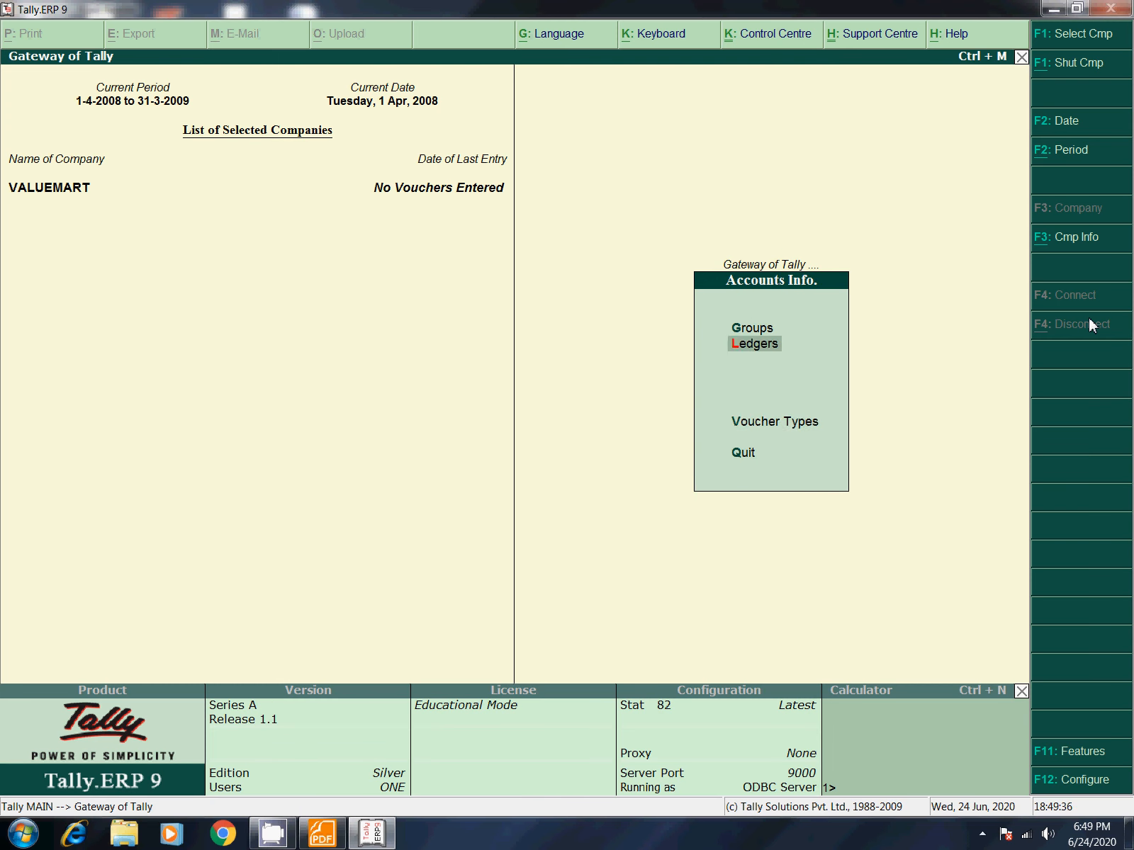
{"action": "key", "text": "Down"}
{"action": "key", "text": "Return"}
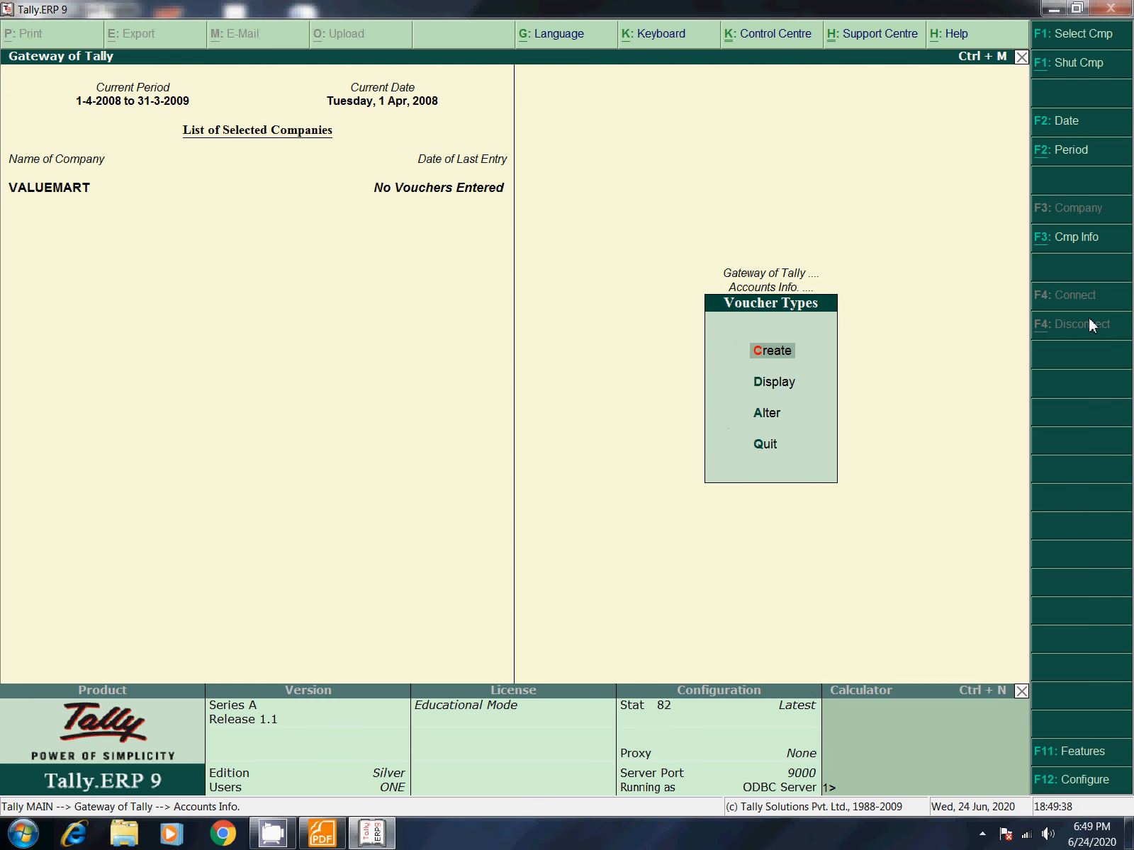
{"action": "key", "text": "Return"}
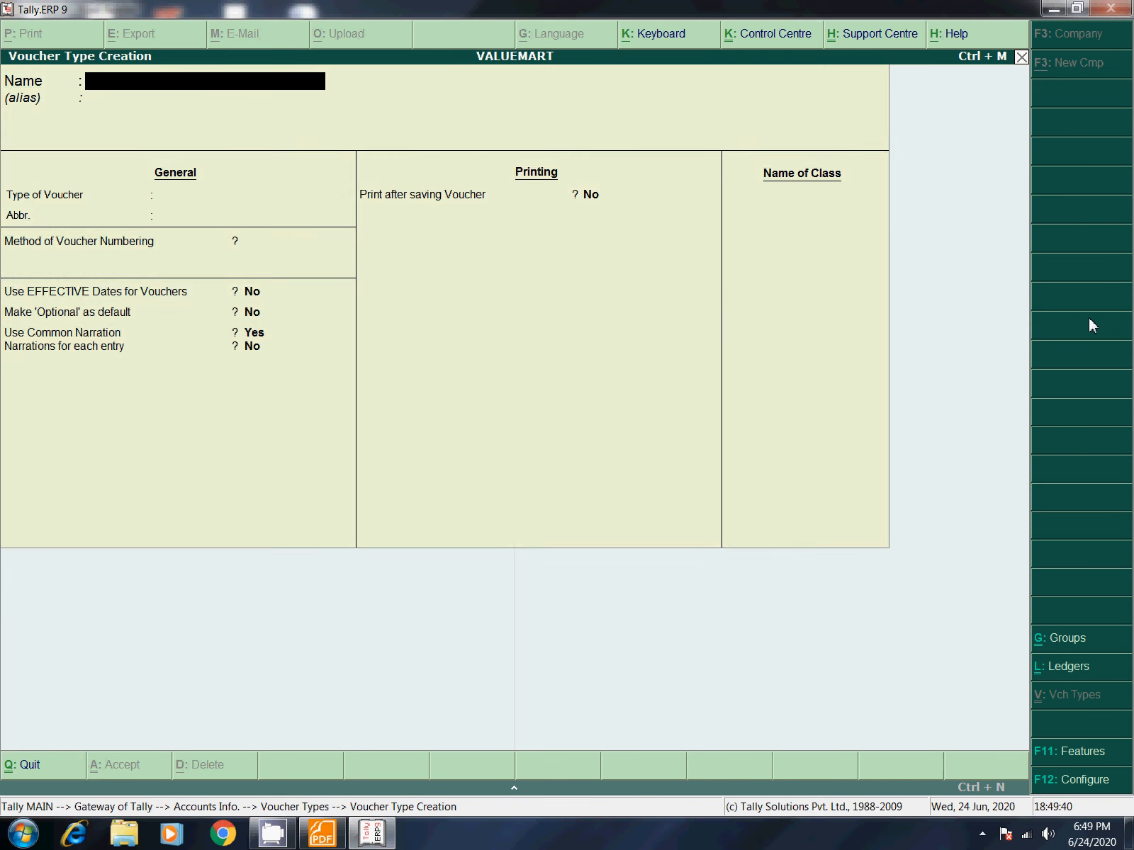
Step: Name the voucher type 'Valuemart Invoice' of type Sales, with abbreviation Sale and automatic numbering
{"action": "type", "text": "Valuemart Invoice"}
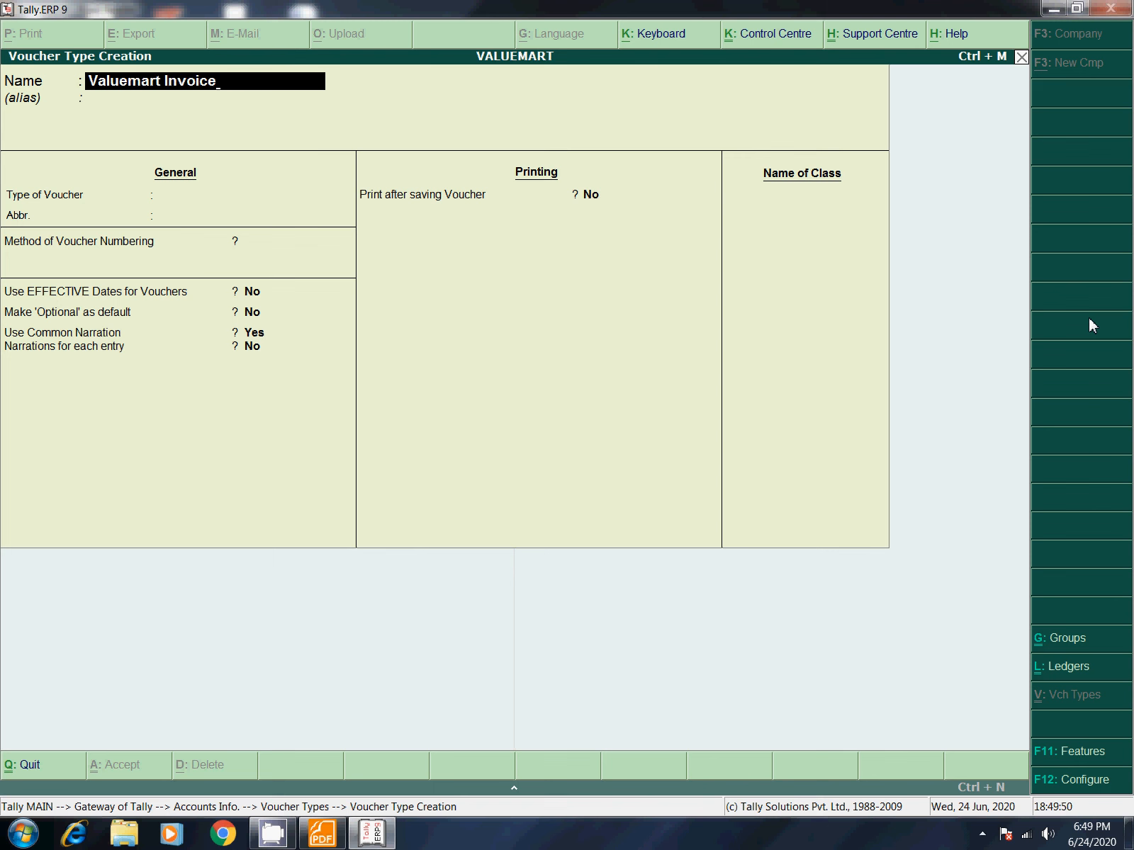
{"action": "key", "text": "Return"}
{"action": "key", "text": "Return"}
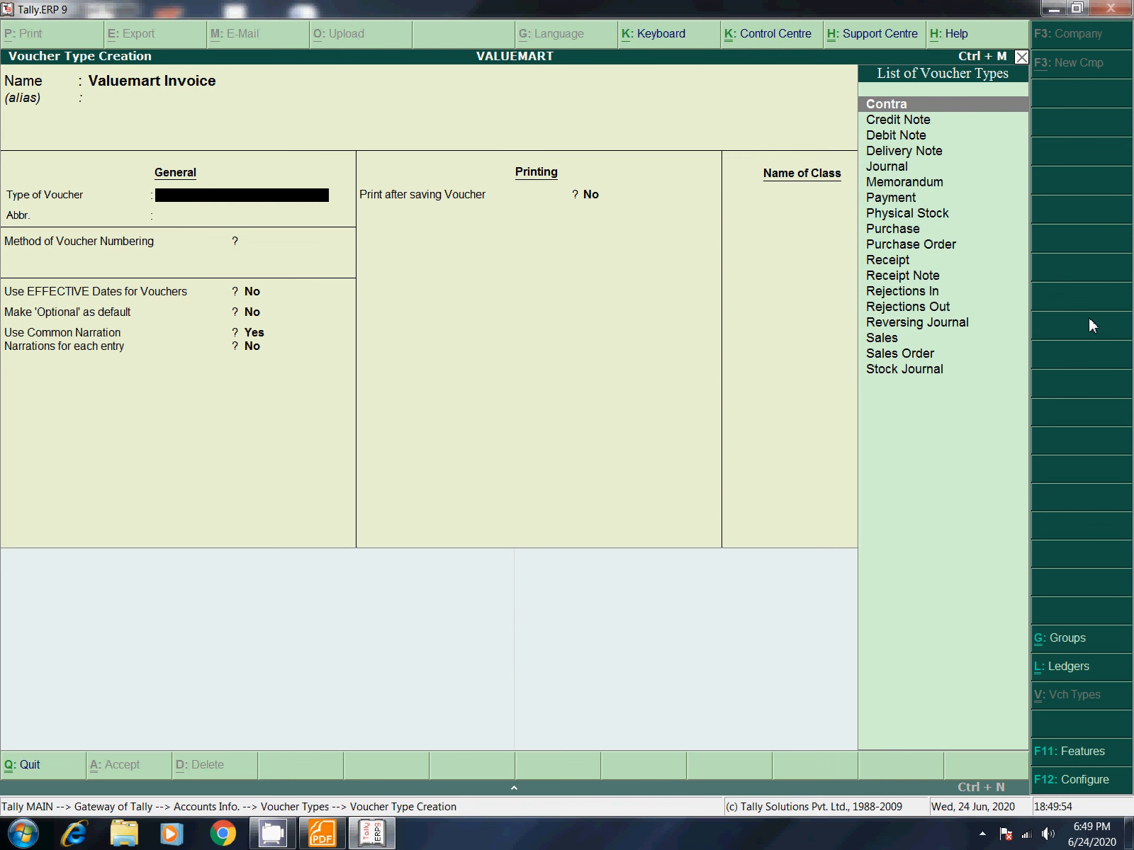
{"action": "type", "text": "Sales"}
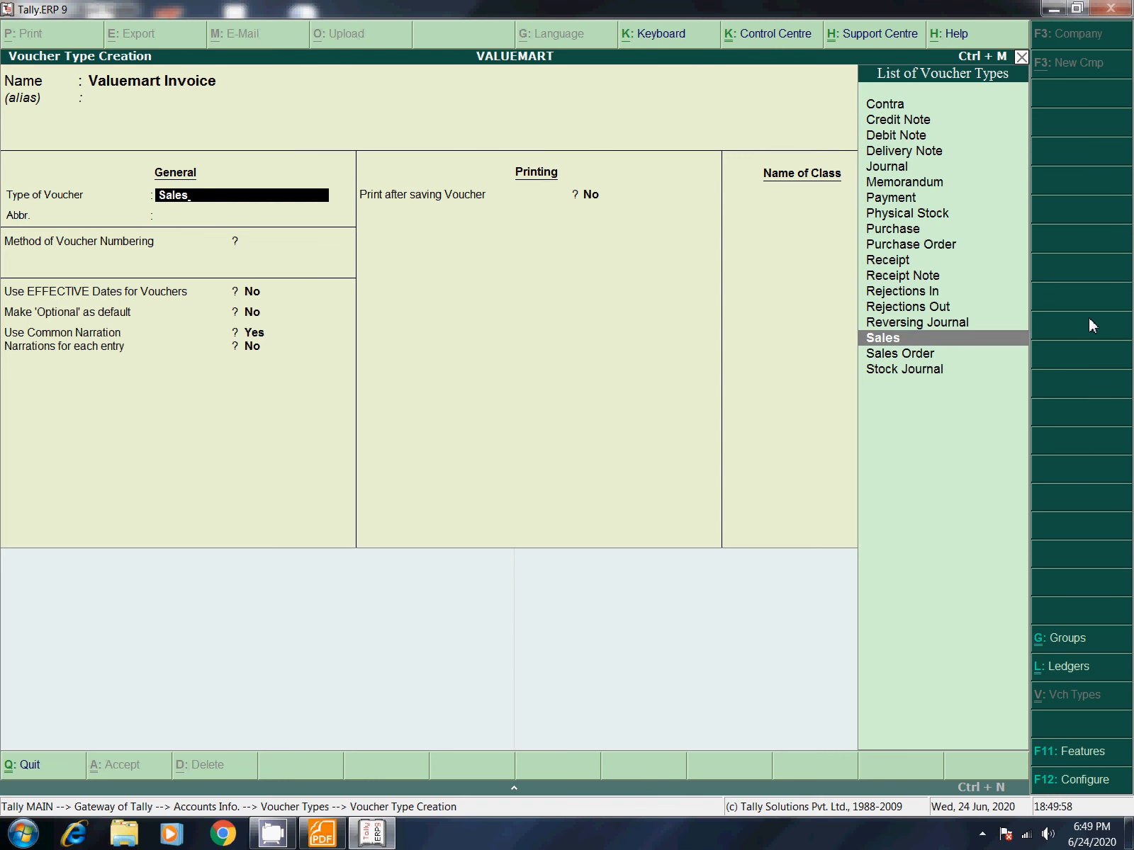
{"action": "key", "text": "Return"}
{"action": "key", "text": "Return"}
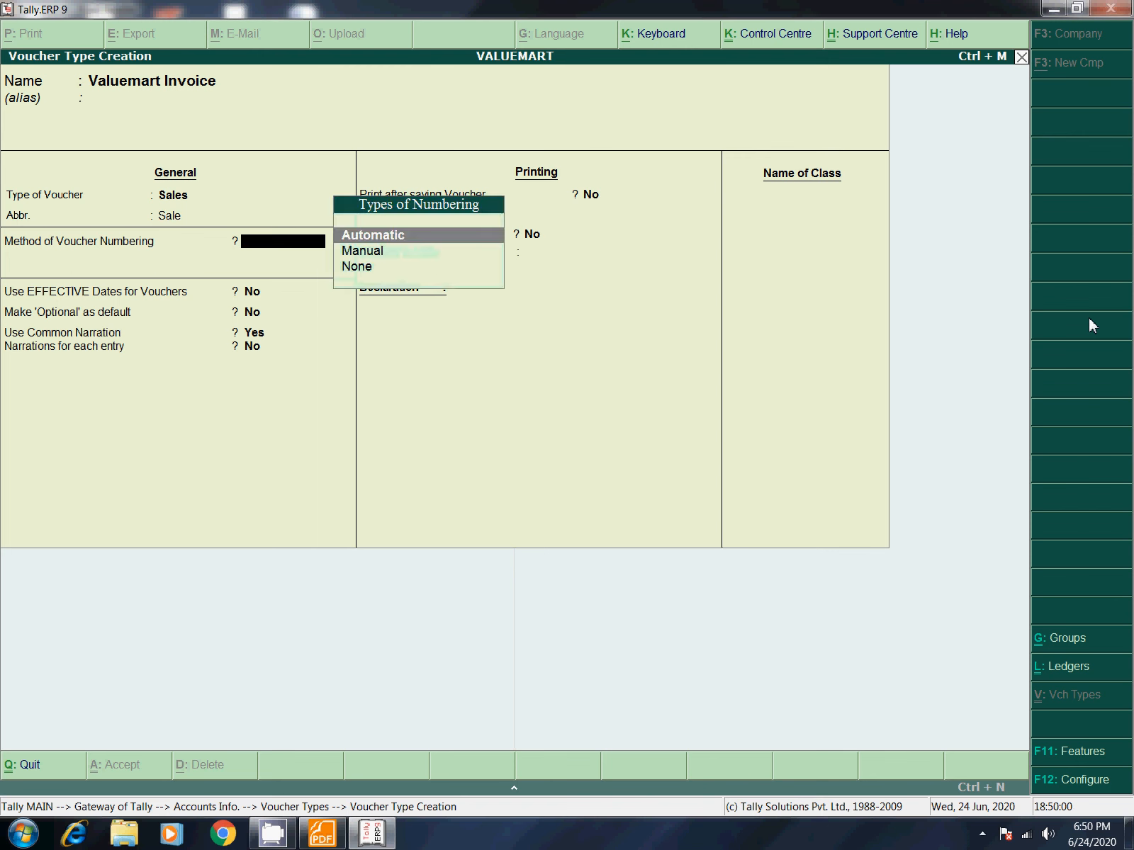
{"action": "key", "text": "Return"}
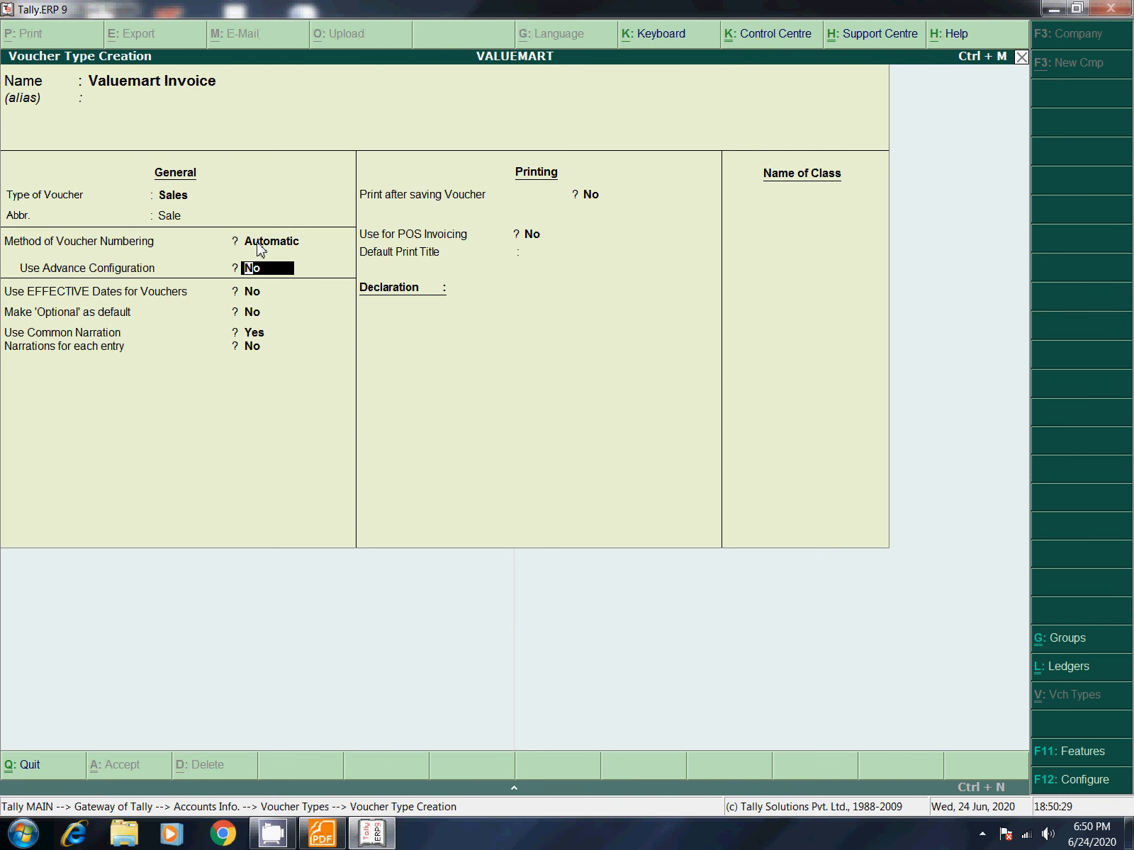
Step: Keep Automatic numbering, and set Print after saving Voucher and Use for POS Invoicing to Yes
{"action": "left_click", "coordinate": [258, 243]}
{"action": "key", "text": "Return"}
{"action": "key", "text": "Return"}
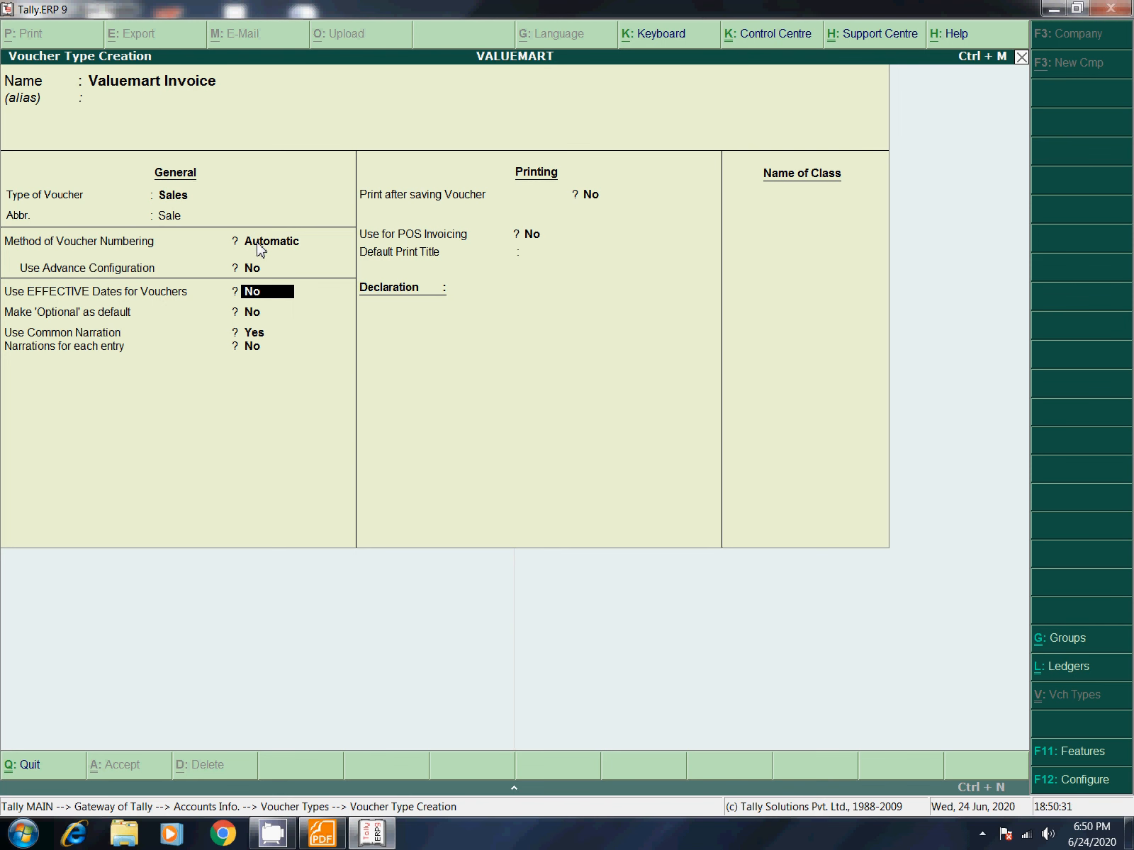
{"action": "key", "text": "Return"}
{"action": "key", "text": "Return"}
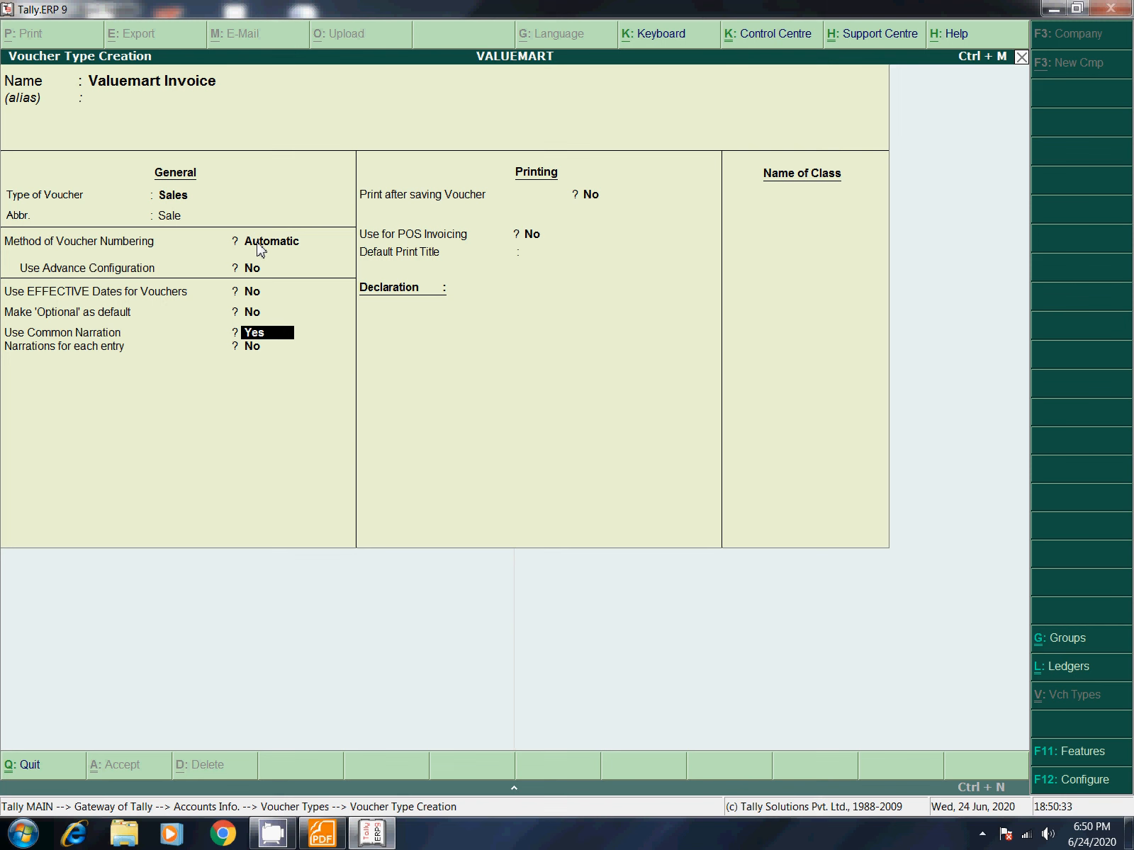
{"action": "key", "text": "Return"}
{"action": "key", "text": "Return"}
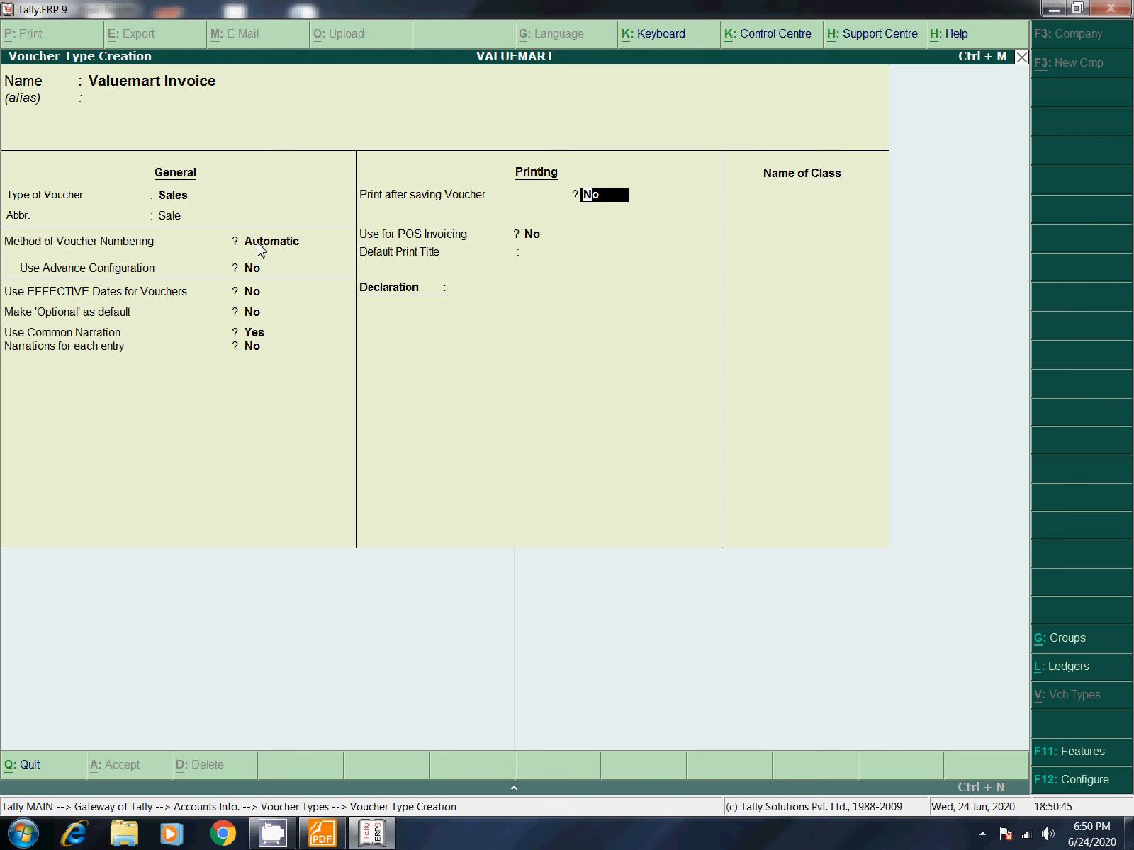
{"action": "type", "text": "yes"}
{"action": "key", "text": "Return"}
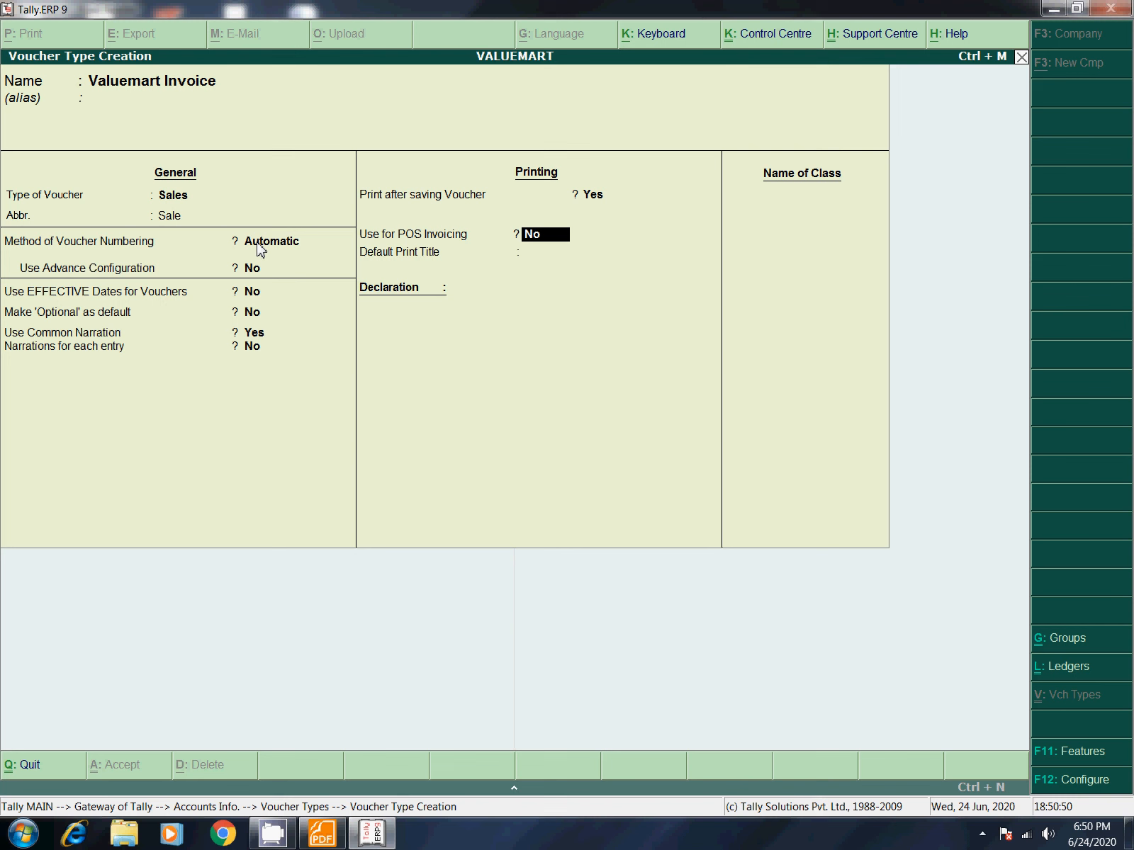
{"action": "type", "text": "y"}
{"action": "key", "text": "Return"}
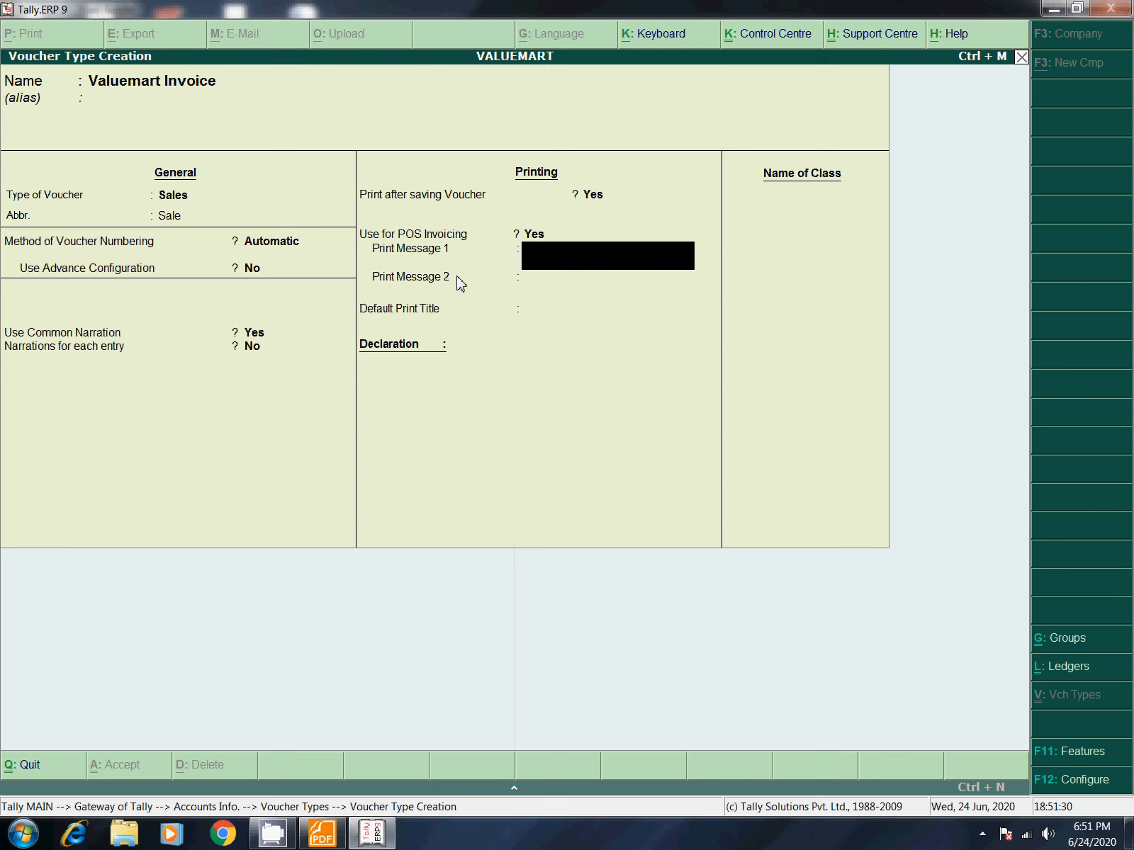
Step: Enter print messages 'Thanks for coming' and 'Visit again', then begin the print title
{"action": "type", "text": "C"}
{"action": "key", "text": "BackSpace"}
{"action": "type", "text": "Thanks for coming"}
{"action": "key", "text": "Return"}
{"action": "type", "text": "Vis"}
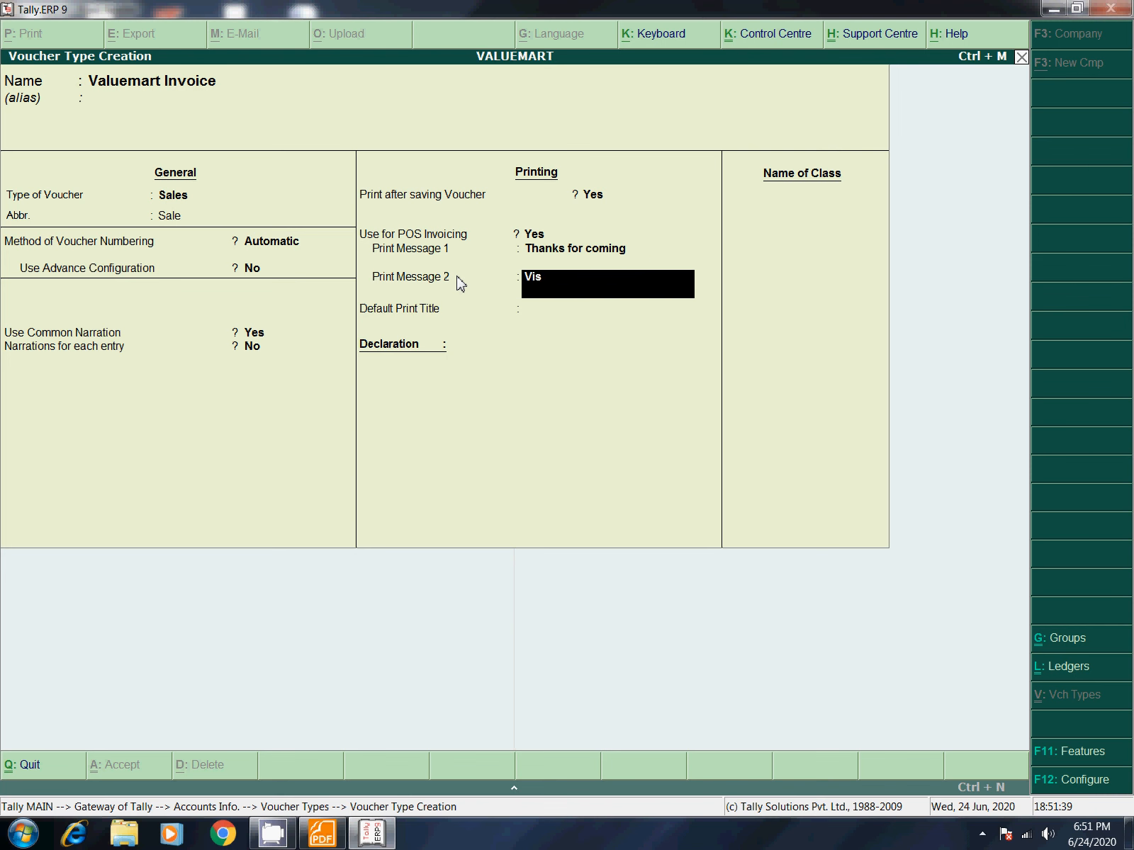
{"action": "type", "text": "it again"}
{"action": "key", "text": "Return"}
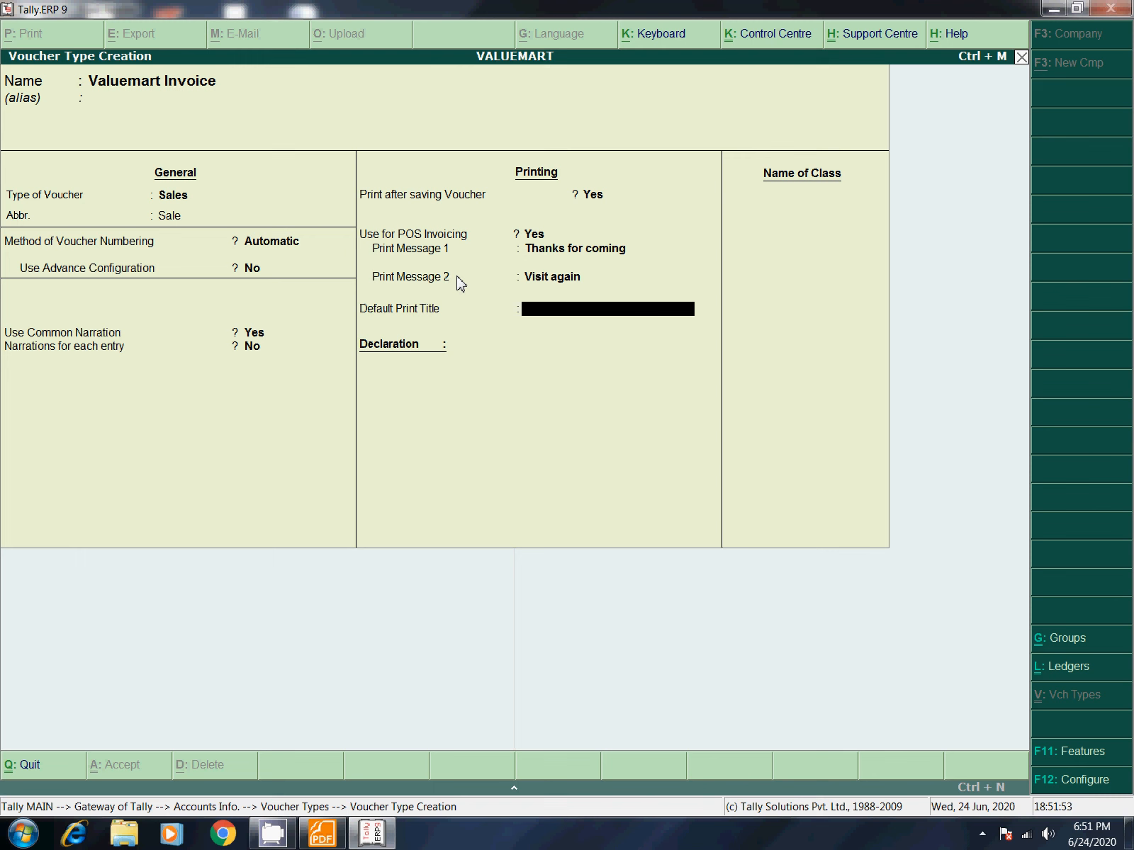
{"action": "type", "text": "Computererized invo"}
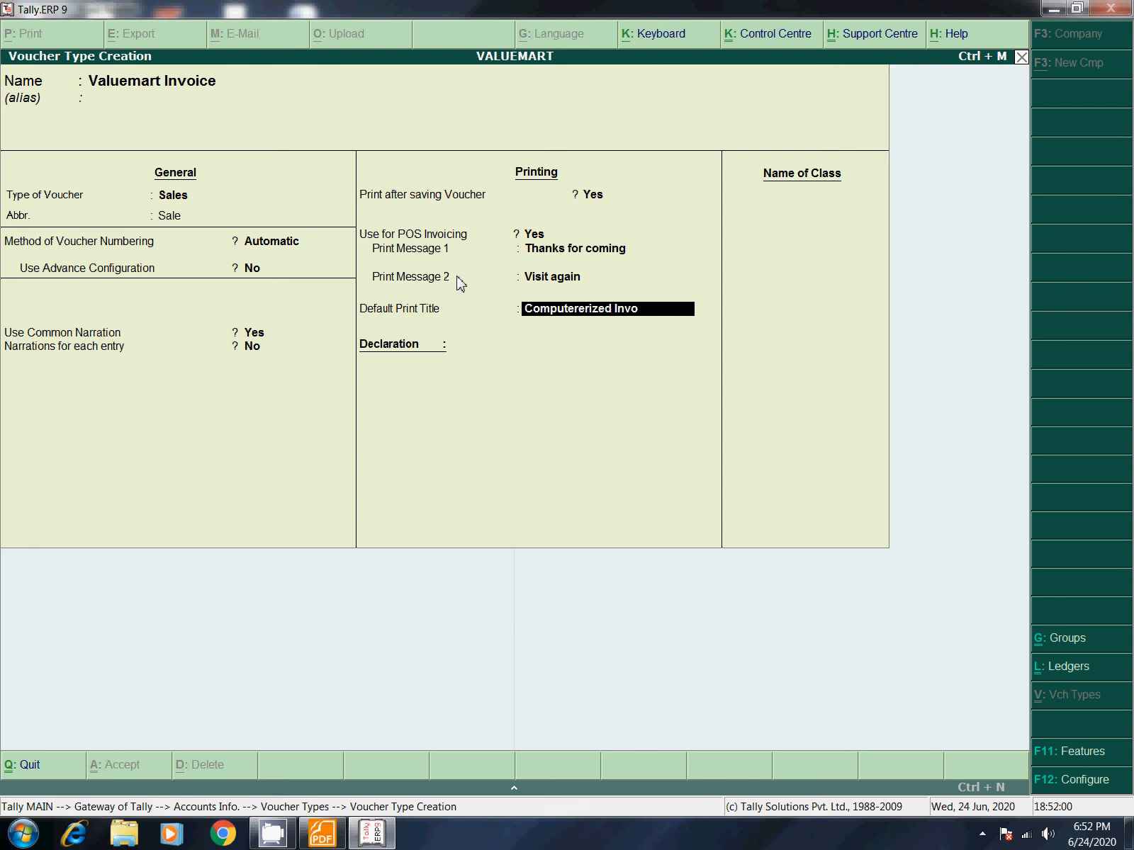
Step: Correct the default print title to 'Computerized Invoice'
{"action": "key", "text": "BackSpace"}
{"action": "key", "text": "BackSpace"}
{"action": "key", "text": "BackSpace"}
{"action": "key", "text": "BackSpace"}
{"action": "key", "text": "BackSpace"}
{"action": "key", "text": "BackSpace"}
{"action": "key", "text": "BackSpace"}
{"action": "key", "text": "BackSpace"}
{"action": "key", "text": "BackSpace"}
{"action": "key", "text": "BackSpace"}
{"action": "type", "text": "ized invoice"}
{"action": "key", "text": "Return"}
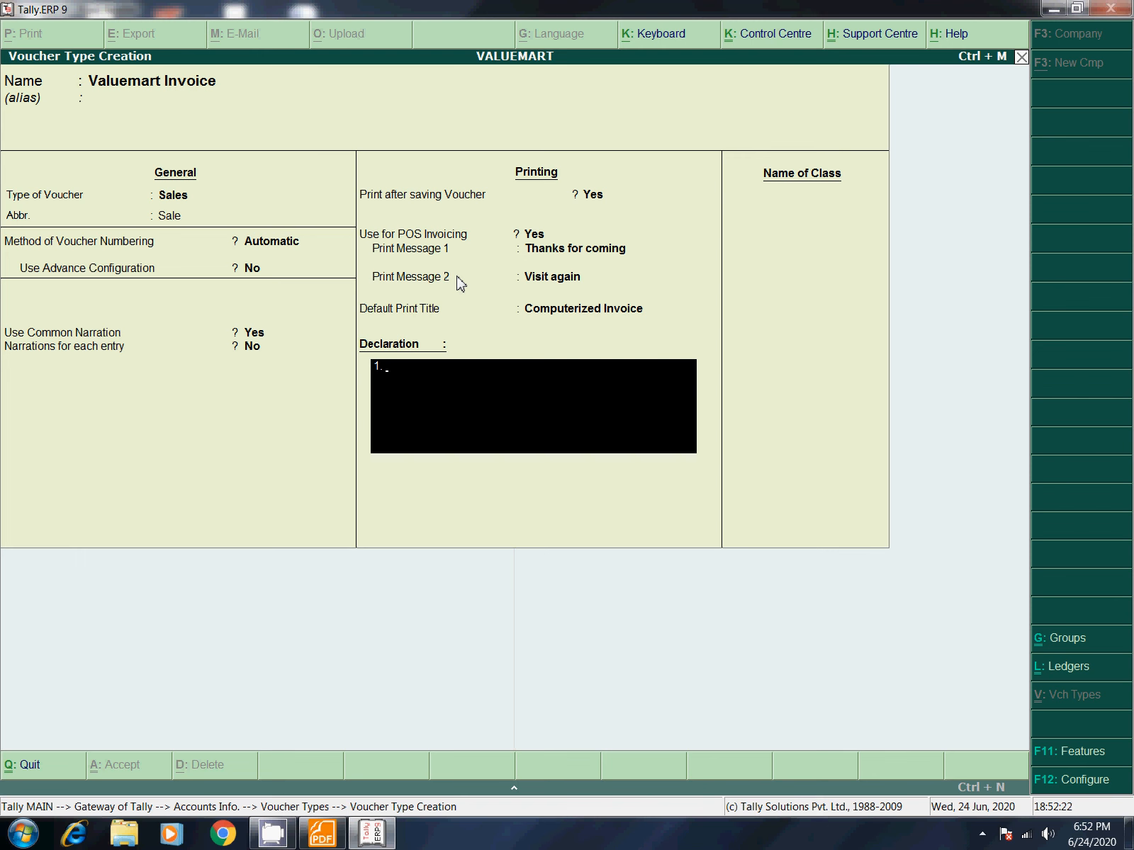
Step: Add declaration lines 'once Sold no Refund' and 'Return only on Thursday'
{"action": "type", "text": "once Sold no Refund"}
{"action": "key", "text": "Return"}
{"action": "key", "text": "Return"}
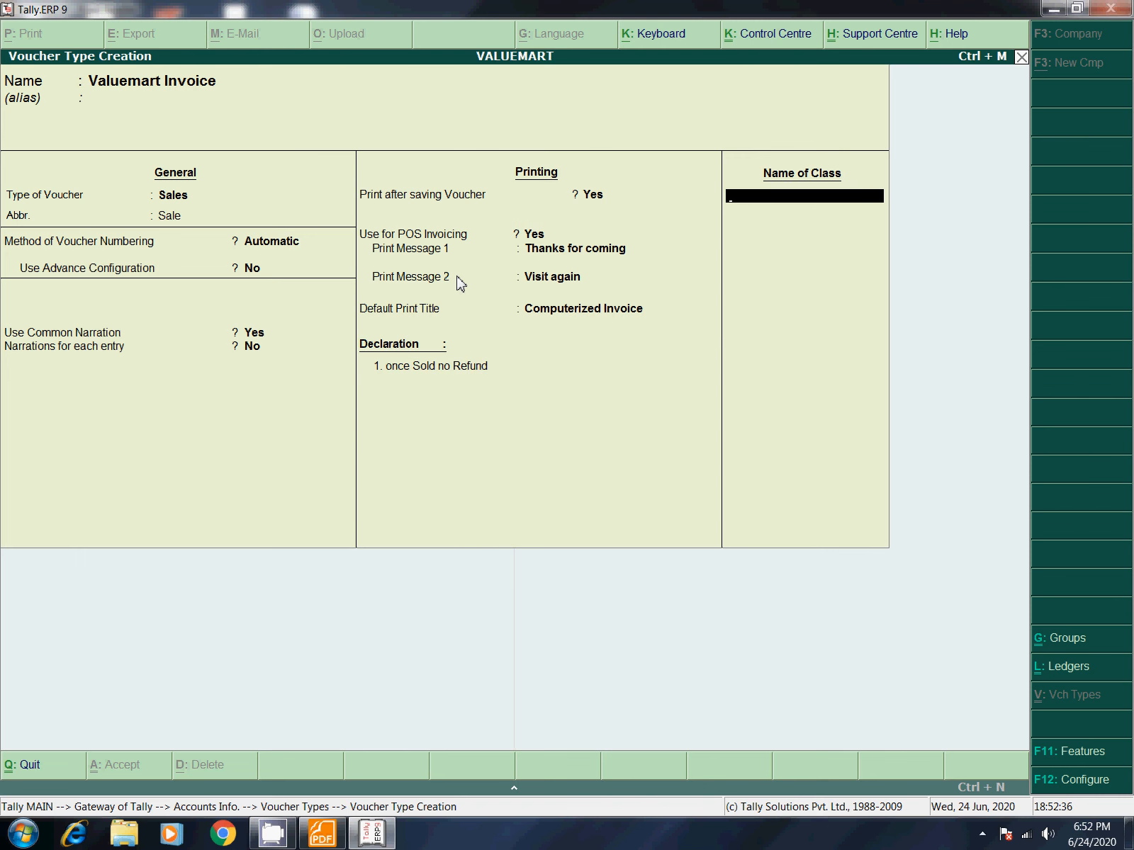
{"action": "key", "text": "BackSpace"}
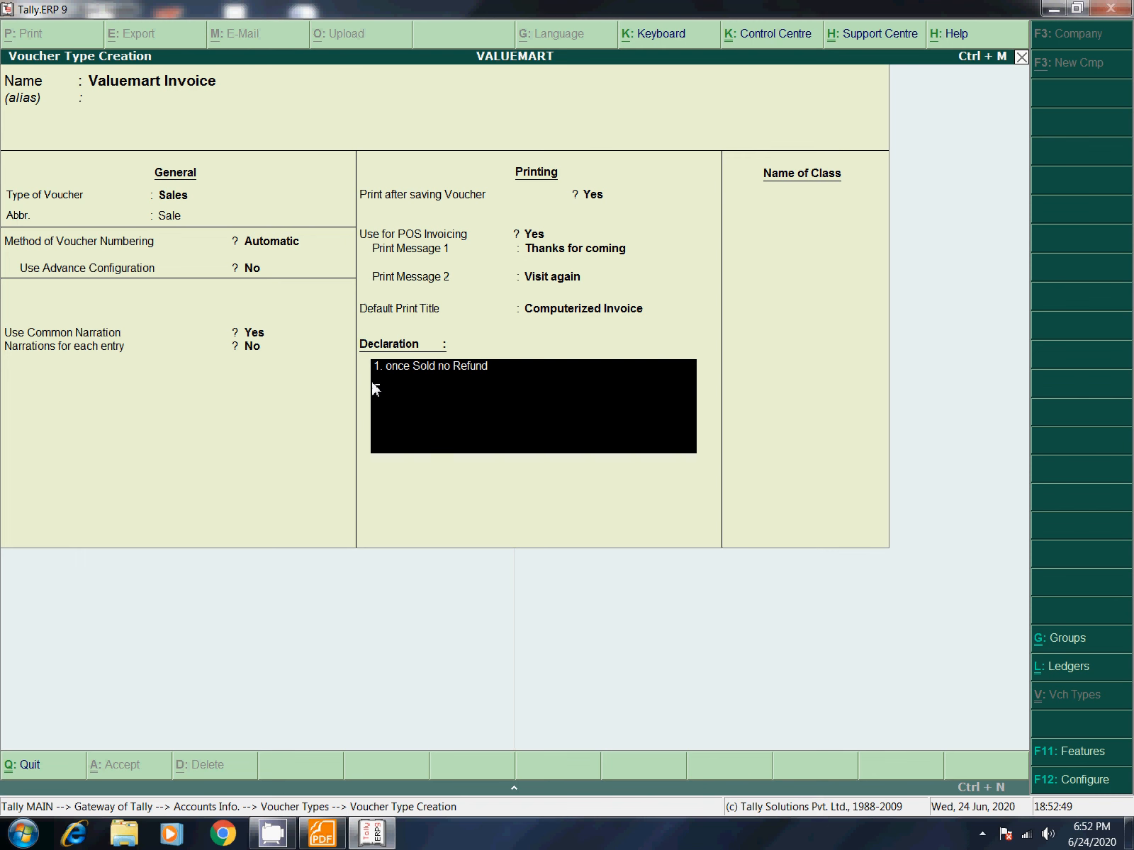
{"action": "type", "text": "2. Refu"}
{"action": "key", "text": "BackSpace"}
{"action": "key", "text": "BackSpace"}
{"action": "key", "text": "BackSpace"}
{"action": "key", "text": "BackSpace"}
{"action": "type", "text": "Return only on Thursday"}
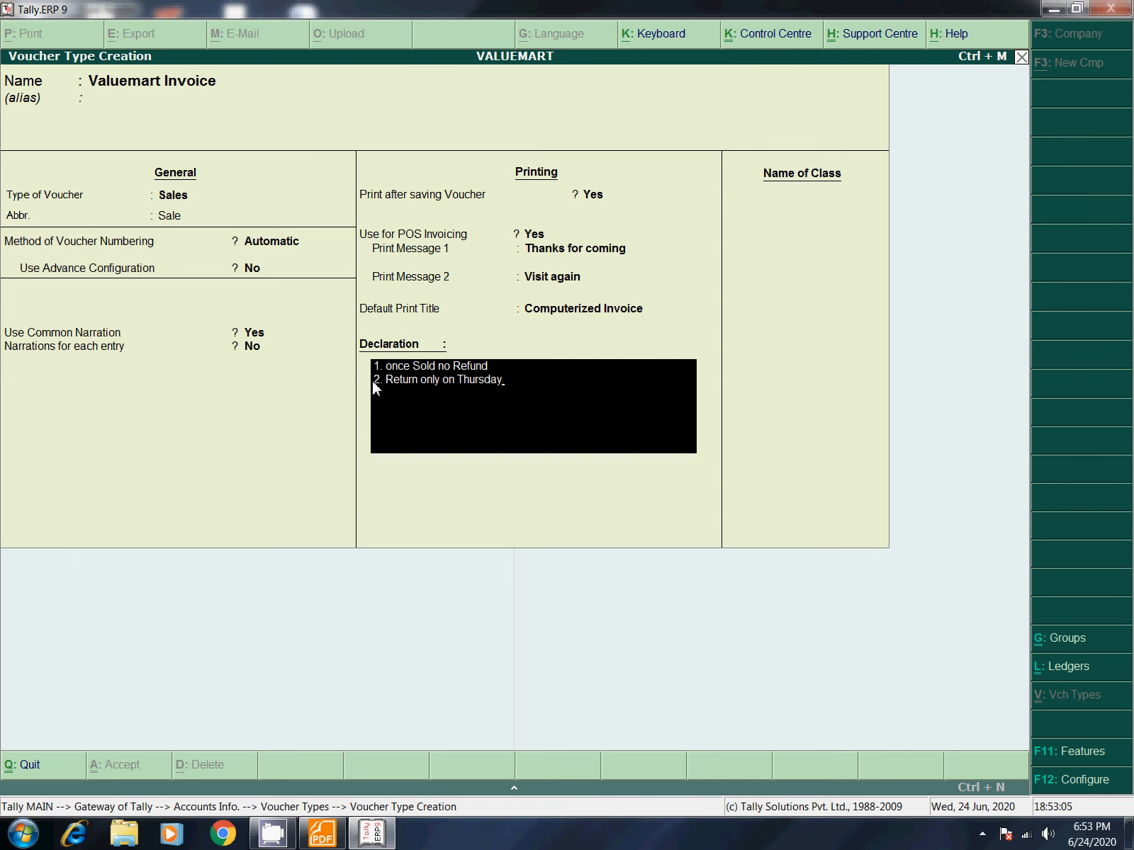
{"action": "key", "text": "Return"}
{"action": "key", "text": "Return"}
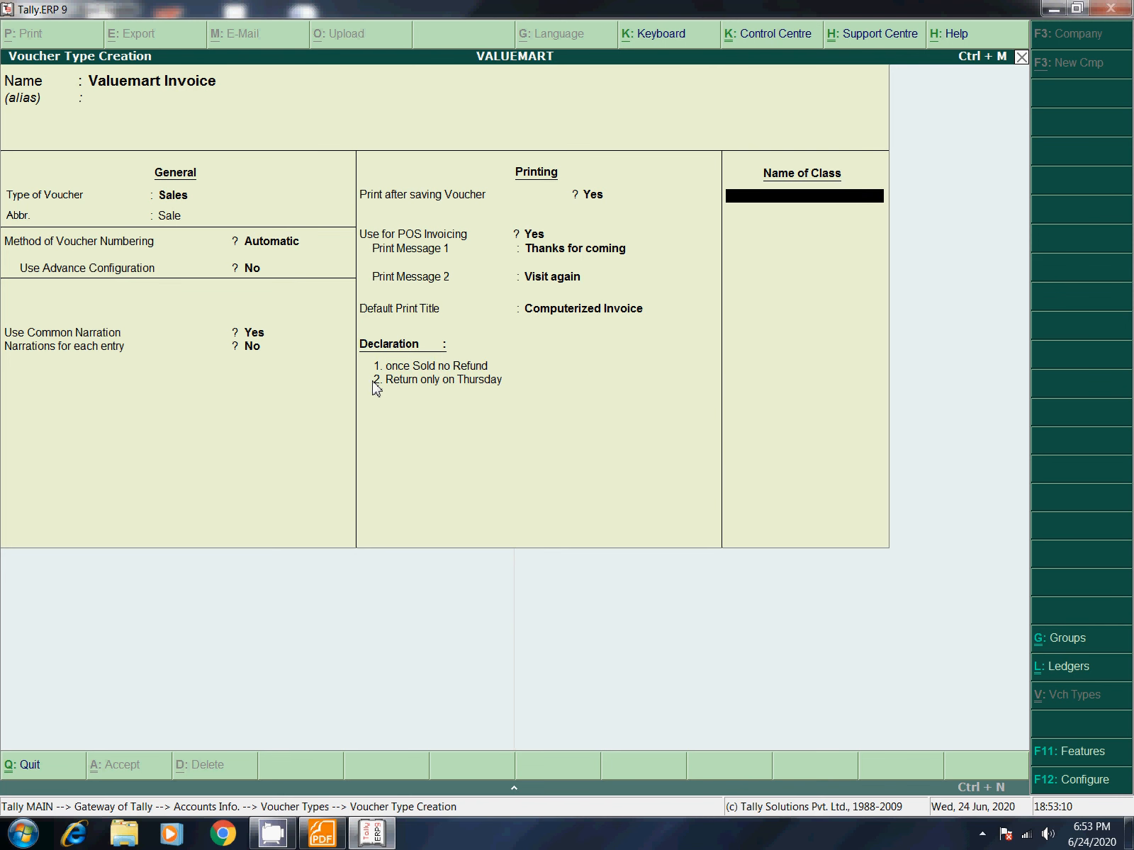
Step: Enter the Pos voucher class and enable Gift Vouchers
{"action": "type", "text": "Pos"}
{"action": "key", "text": "Return"}
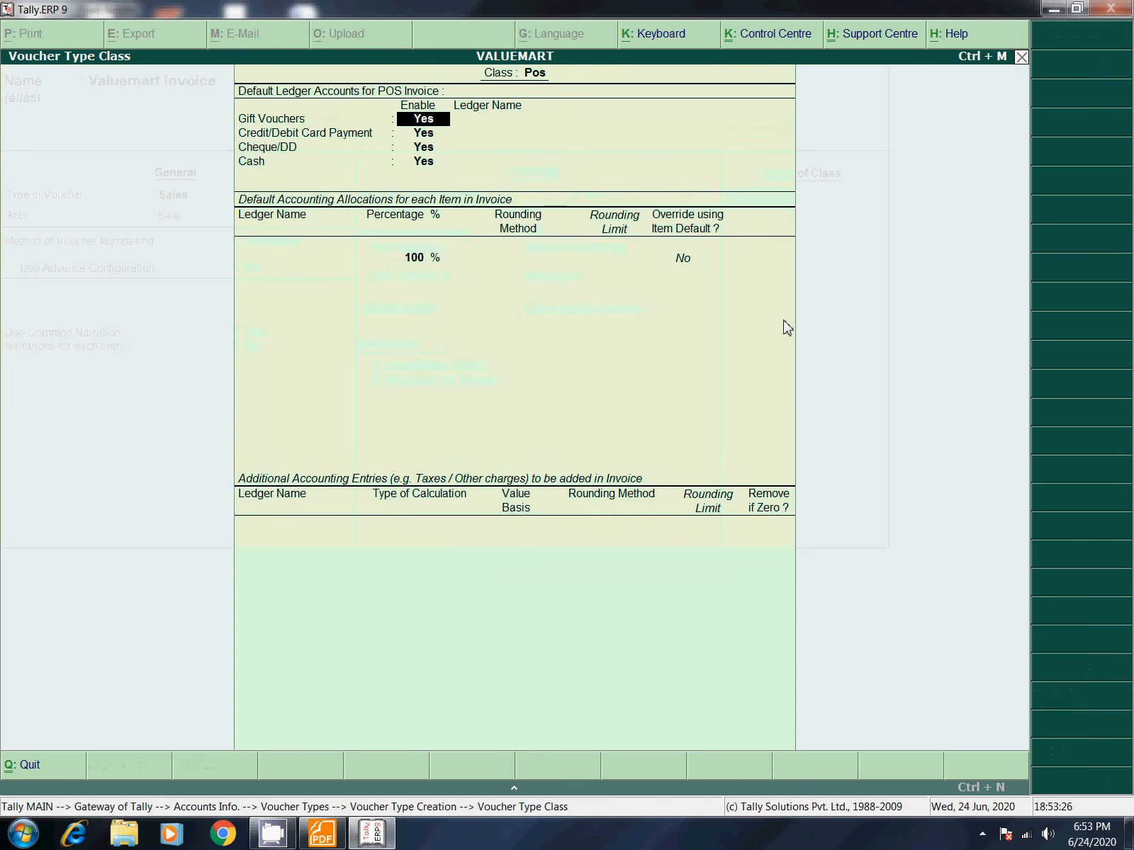
{"action": "key", "text": "Return"}
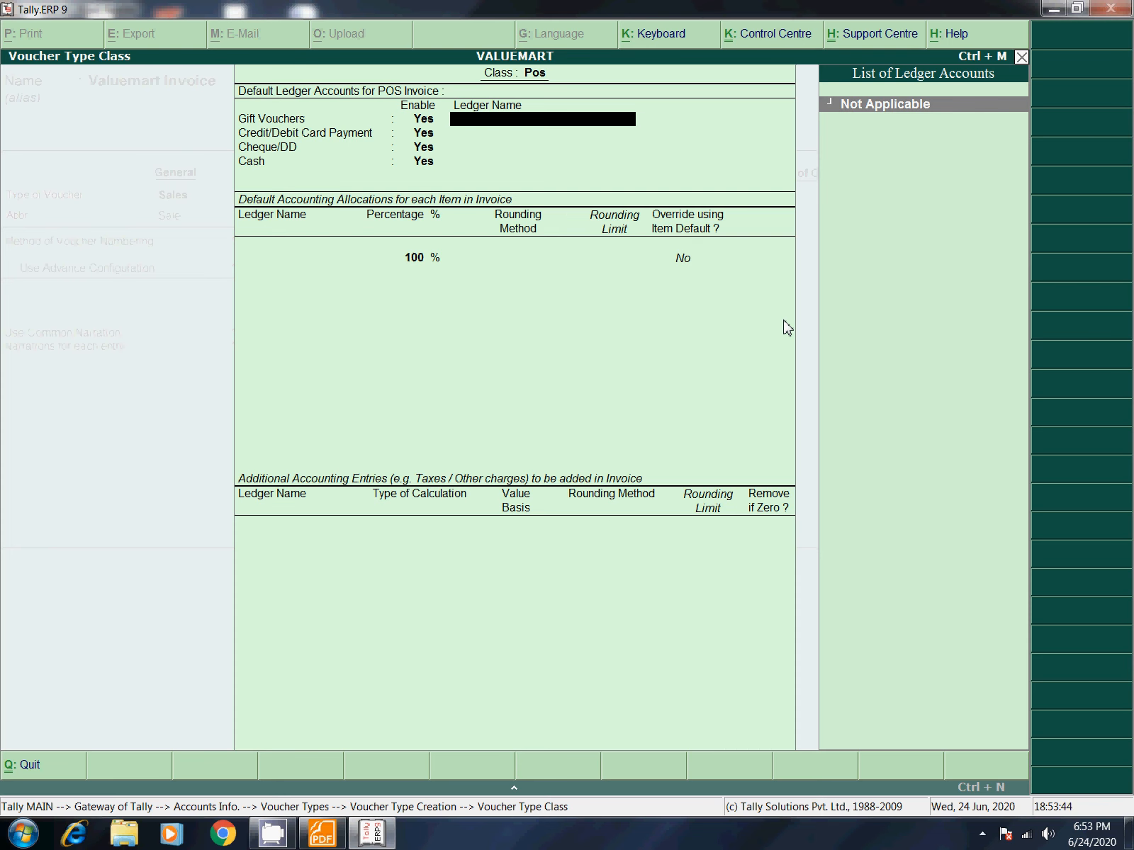
Step: Create and save the Sbi Gift Voucher ledger under Sundry Debtors
{"action": "key", "text": "alt+c"}
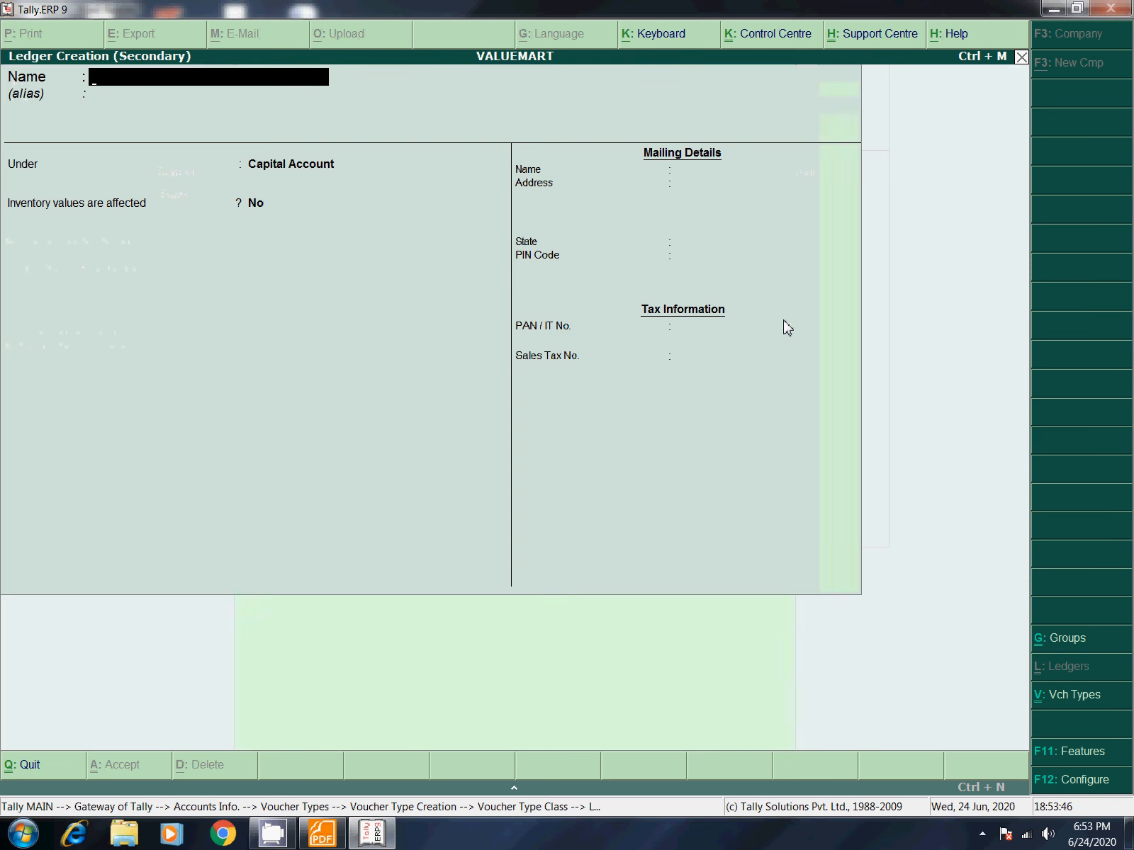
{"action": "type", "text": "Sbi Gift Voucher"}
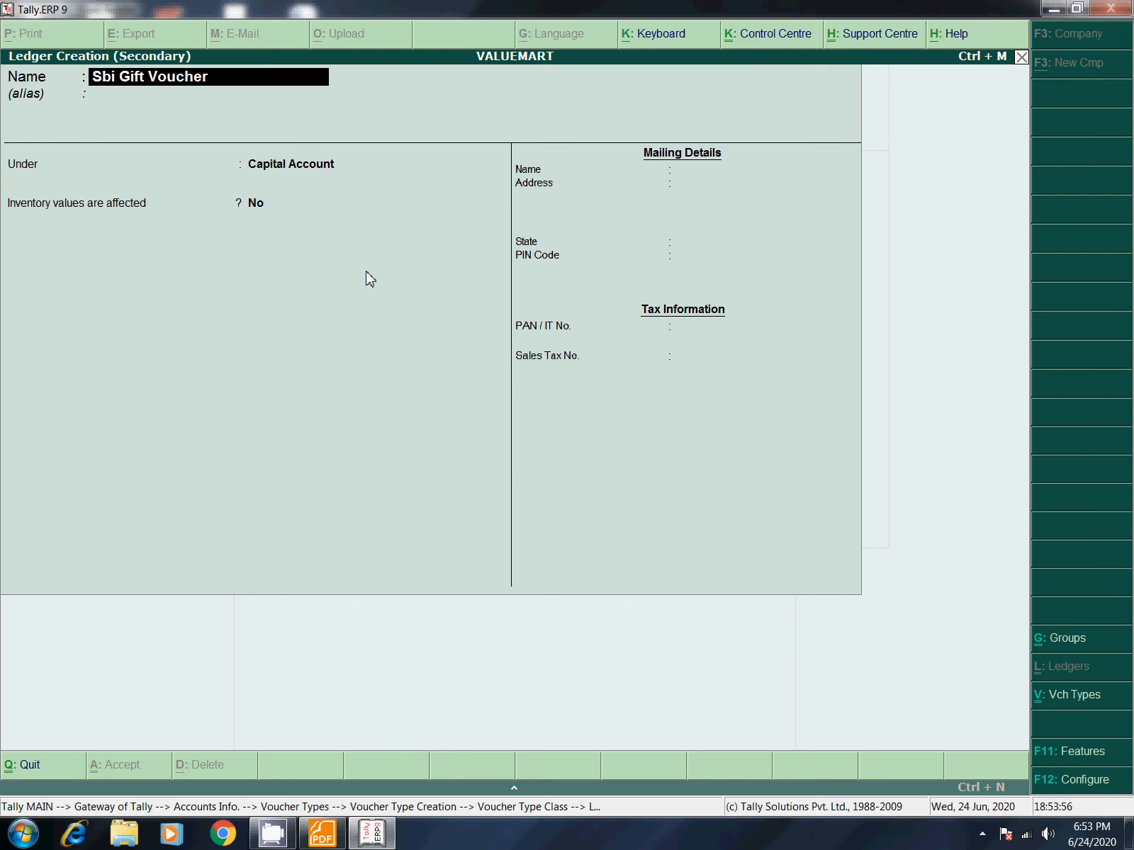
{"action": "key", "text": "Return"}
{"action": "type", "text": "S"}
{"action": "key", "text": "Down"}
{"action": "key", "text": "Down"}
{"action": "key", "text": "Down"}
{"action": "key", "text": "Down"}
{"action": "key", "text": "Down"}
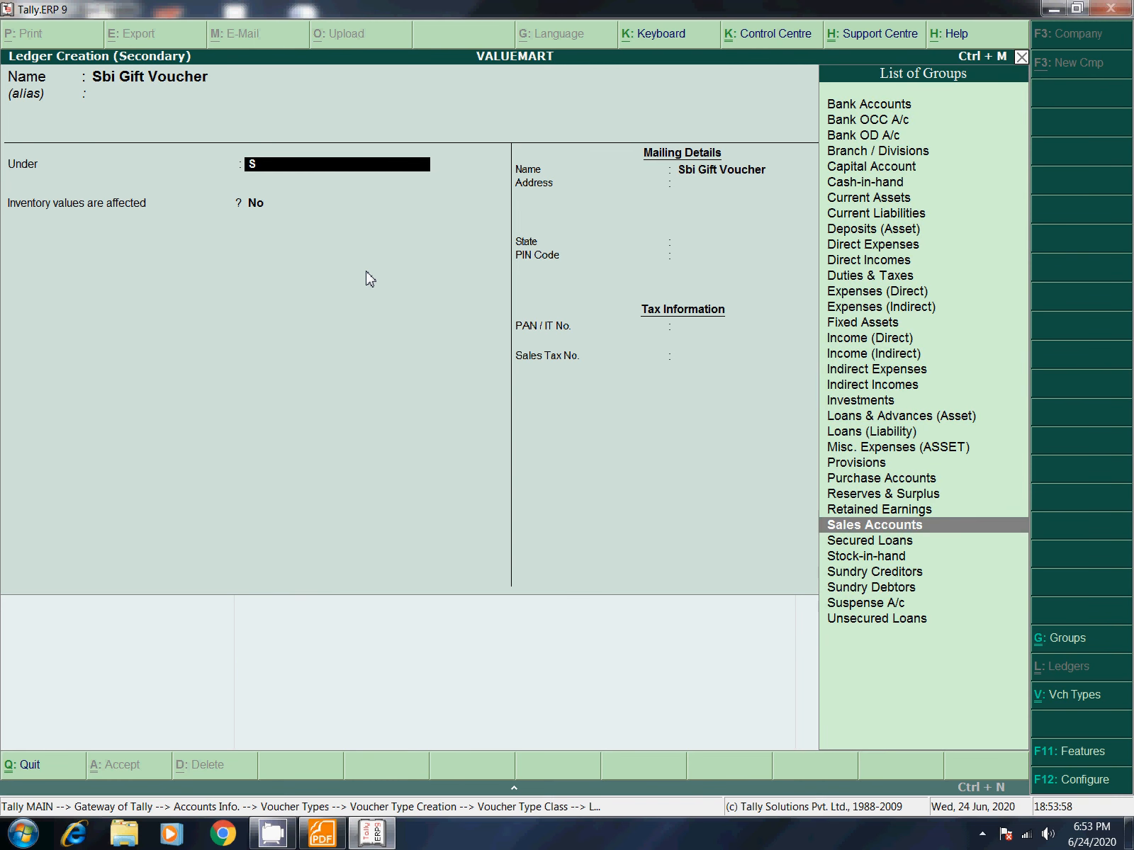
{"action": "key", "text": "Return"}
{"action": "key", "text": "Return"}
{"action": "key", "text": "Return"}
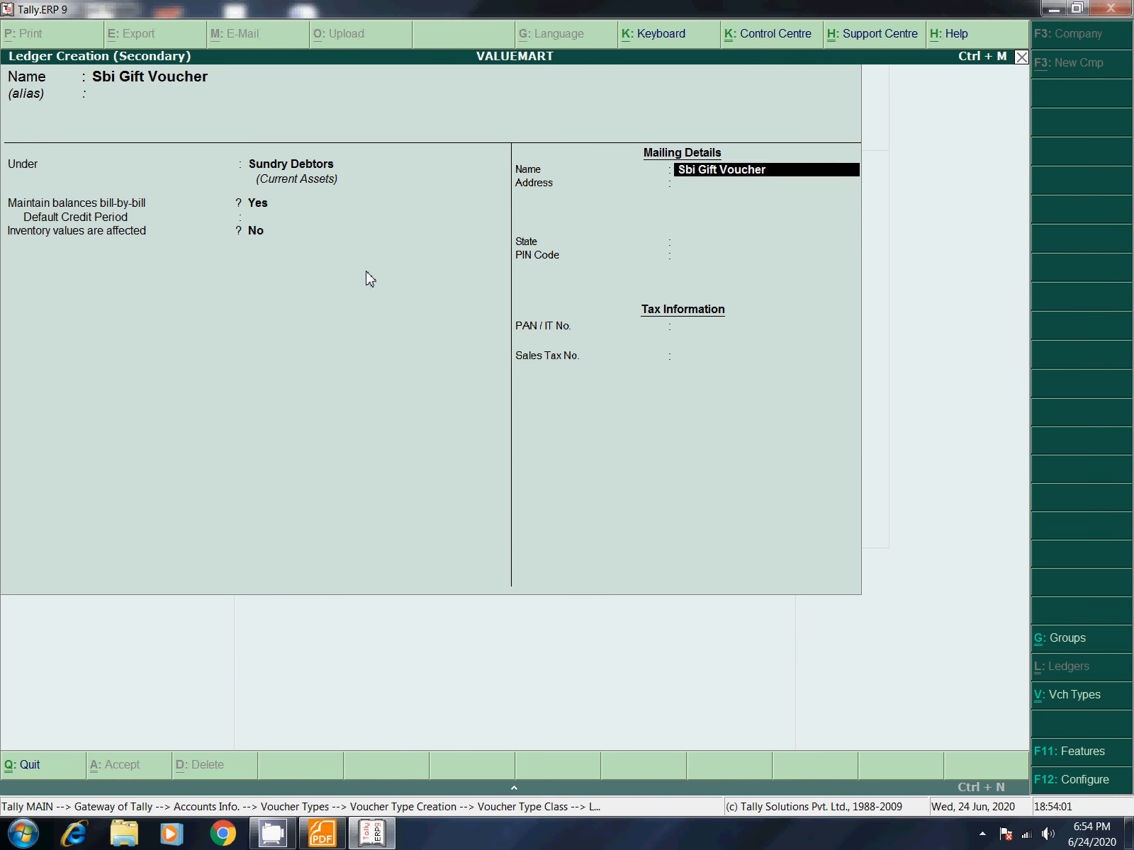
{"action": "key", "text": "Return"}
{"action": "key", "text": "Return"}
{"action": "key", "text": "Return"}
{"action": "key", "text": "Return"}
{"action": "key", "text": "Return"}
{"action": "key", "text": "ctrl+a"}
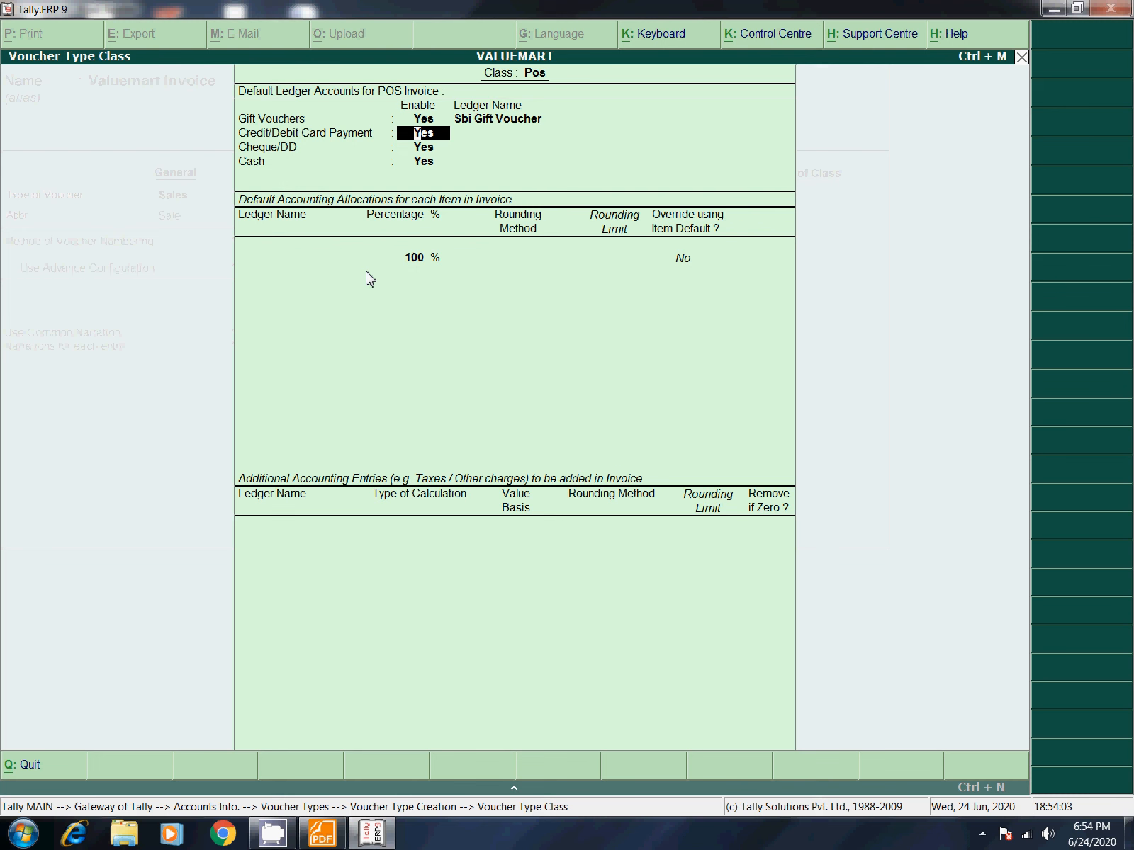
{"action": "key", "text": "Return"}
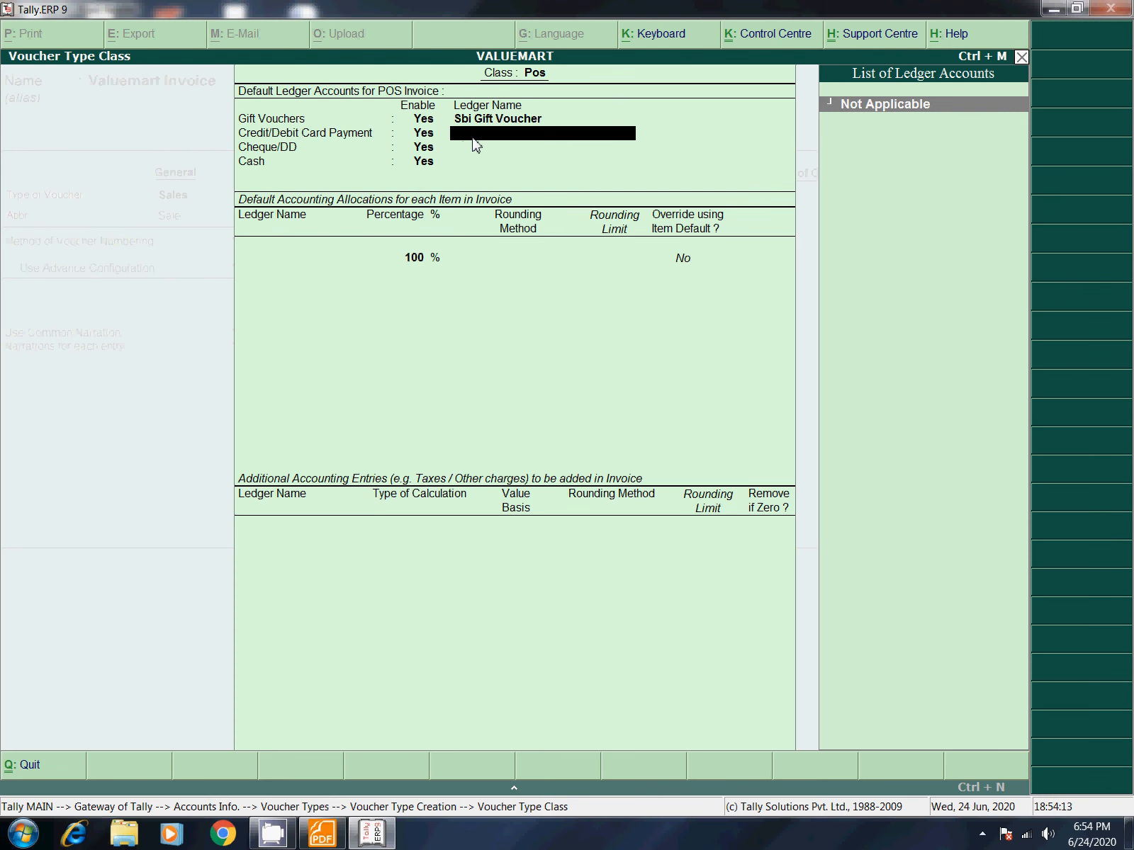
Step: Create the Icici Credit Card ledger under Bank Accounts for card payments
{"action": "key", "text": "alt+c"}
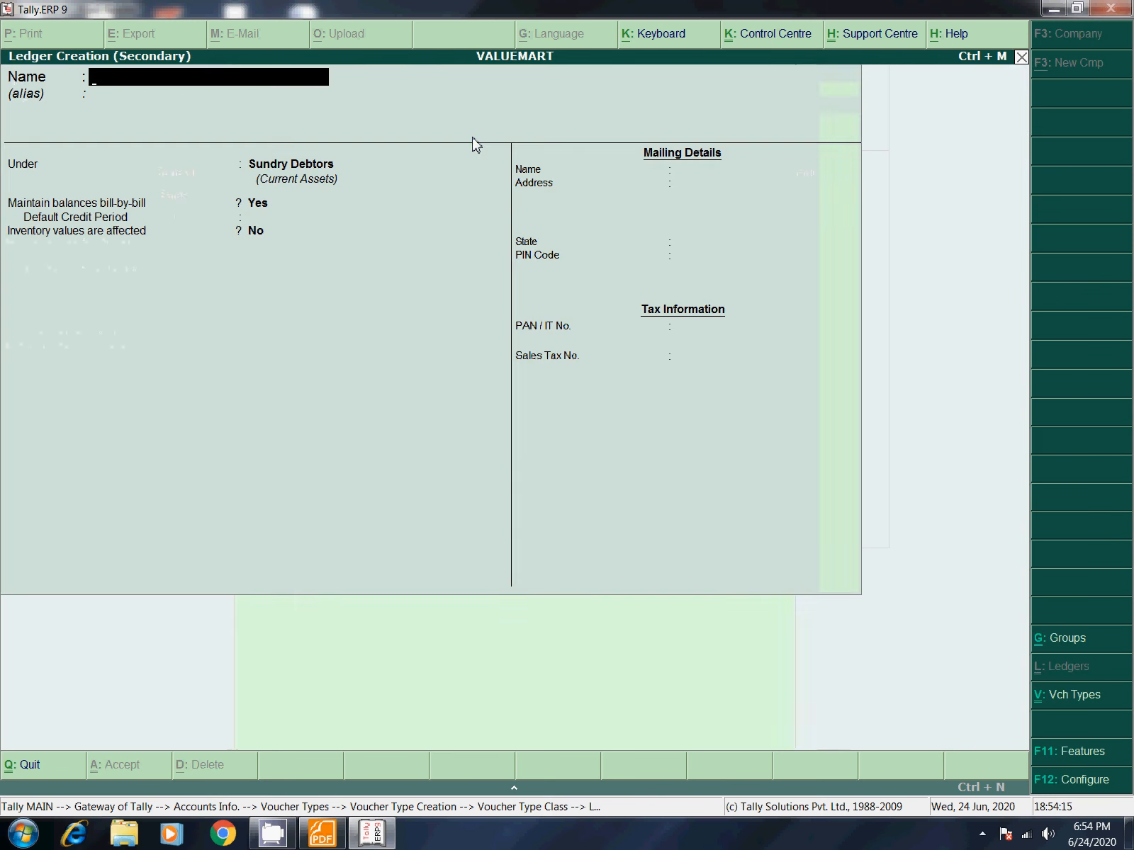
{"action": "type", "text": "Icici Credit"}
{"action": "type", "text": "Card"}
{"action": "key", "text": "Return"}
{"action": "key", "text": "Return"}
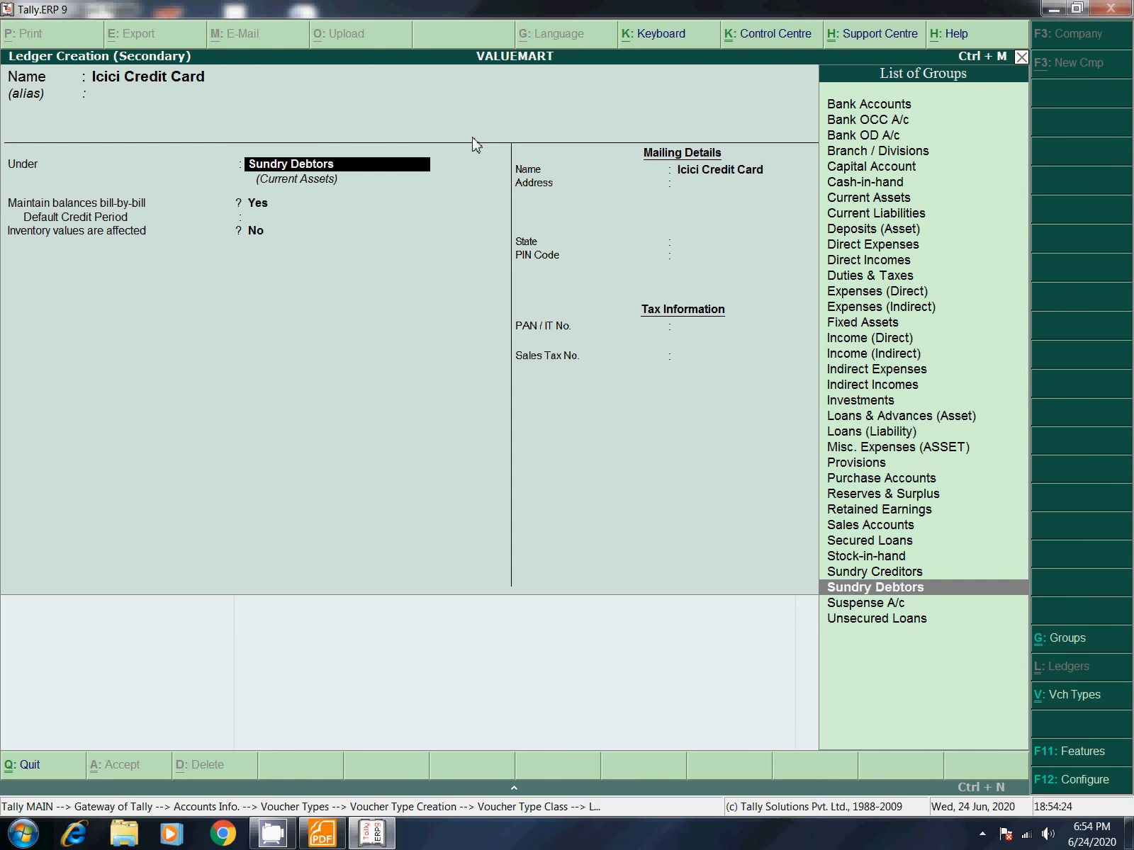
{"action": "type", "text": "Ba"}
{"action": "key", "text": "Return"}
{"action": "key", "text": "Return"}
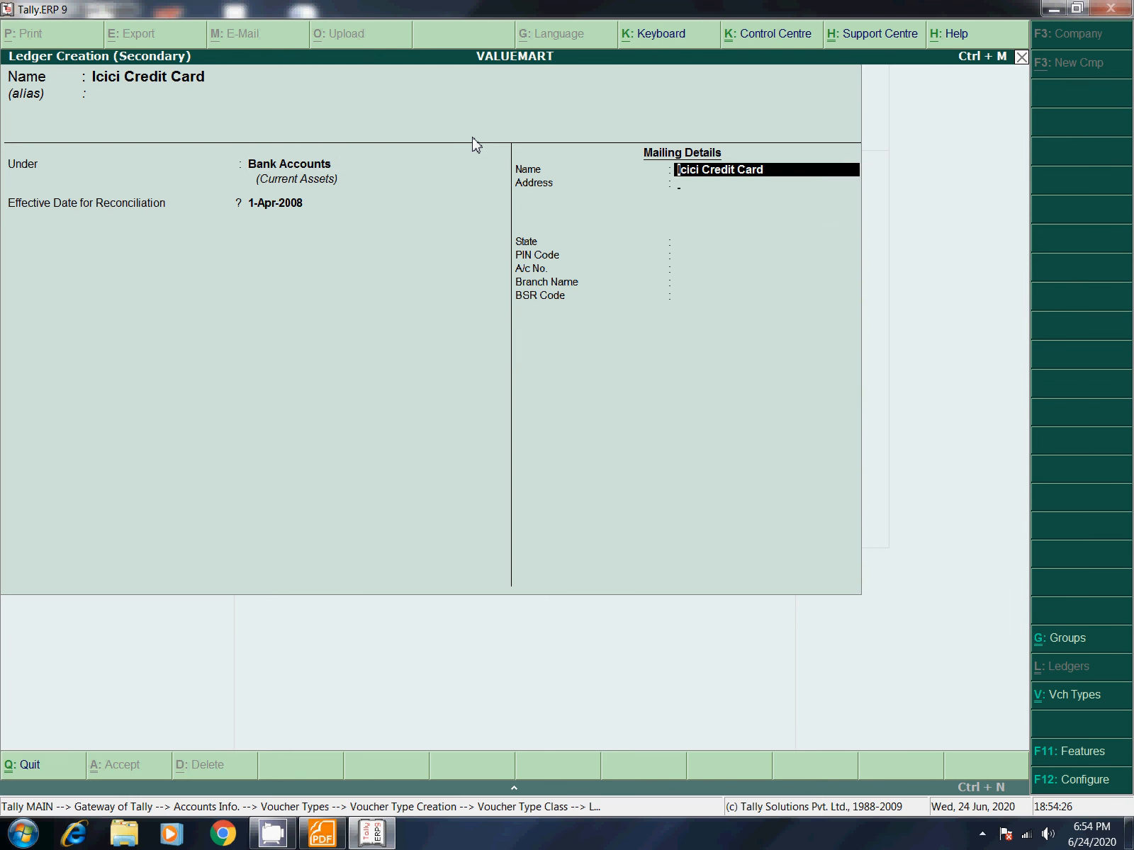
{"action": "key", "text": "Return"}
{"action": "key", "text": "Return"}
{"action": "key", "text": "Return"}
{"action": "key", "text": "Return"}
{"action": "key", "text": "Return"}
{"action": "key", "text": "Return"}
{"action": "key", "text": "Return"}
{"action": "key", "text": "Return"}
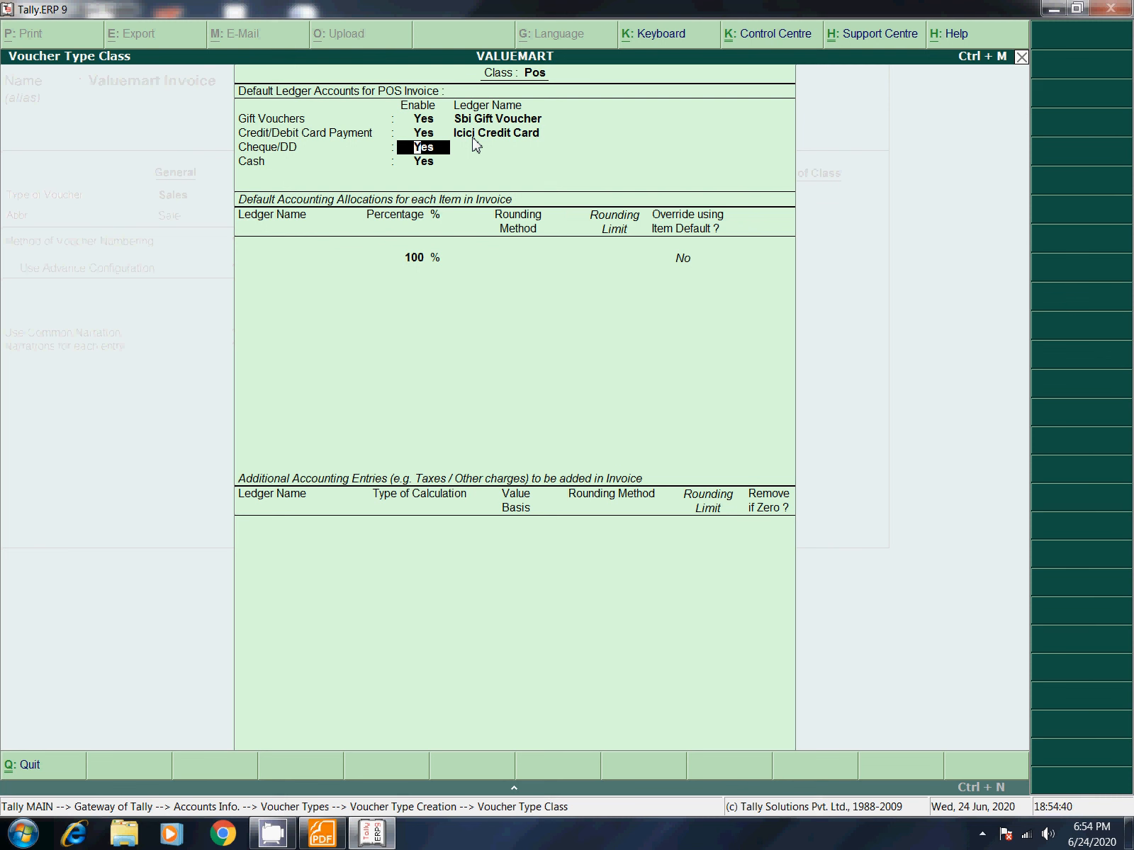
Step: Enable Cheque/DD and create the Syndicate Bank ledger under Bank Accounts
{"action": "key", "text": "Return"}
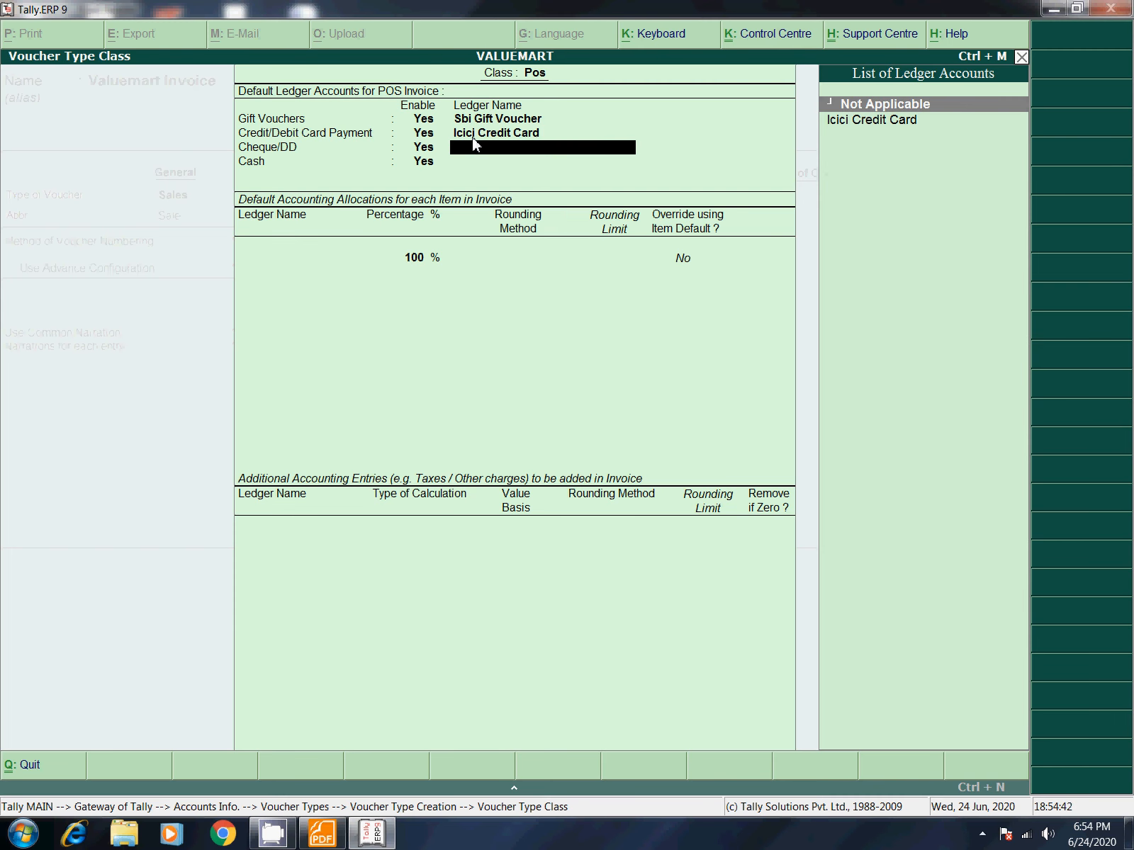
{"action": "key", "text": "alt+c"}
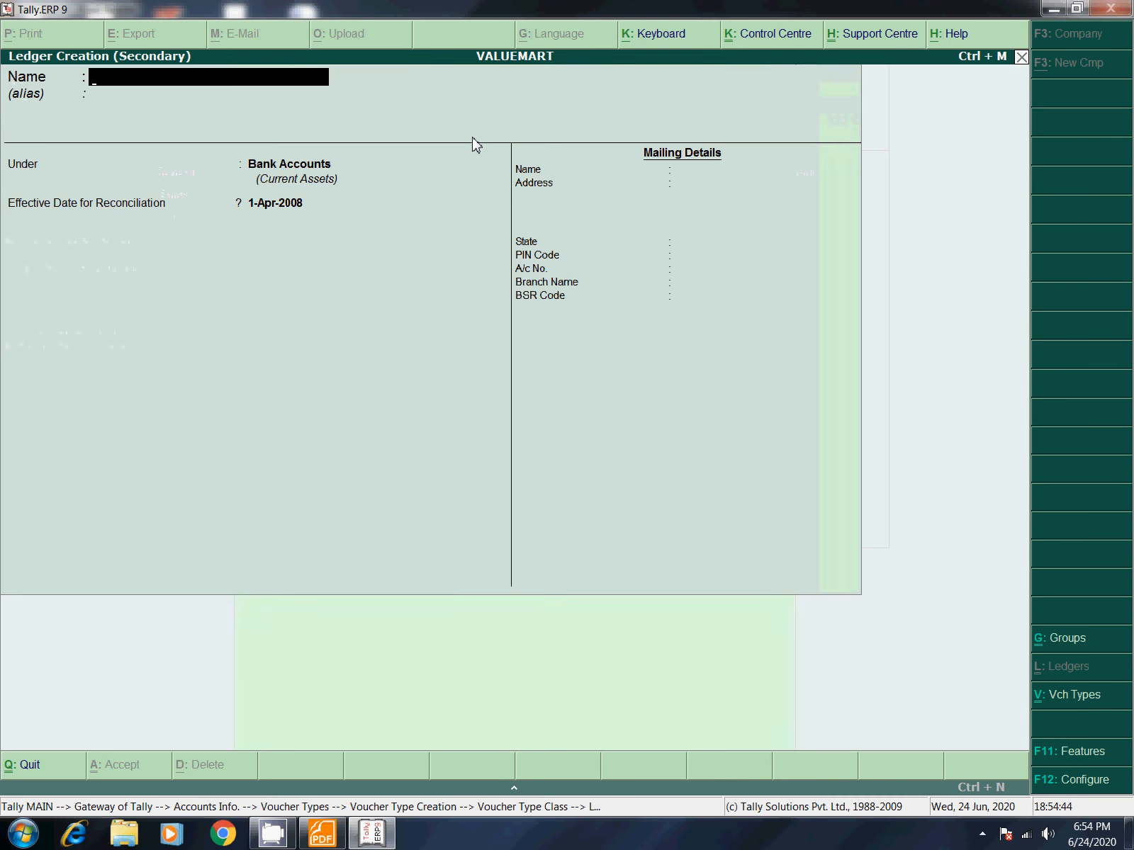
{"action": "type", "text": "Syndicate Bank"}
{"action": "key", "text": "Return"}
{"action": "key", "text": "Return"}
{"action": "key", "text": "Return"}
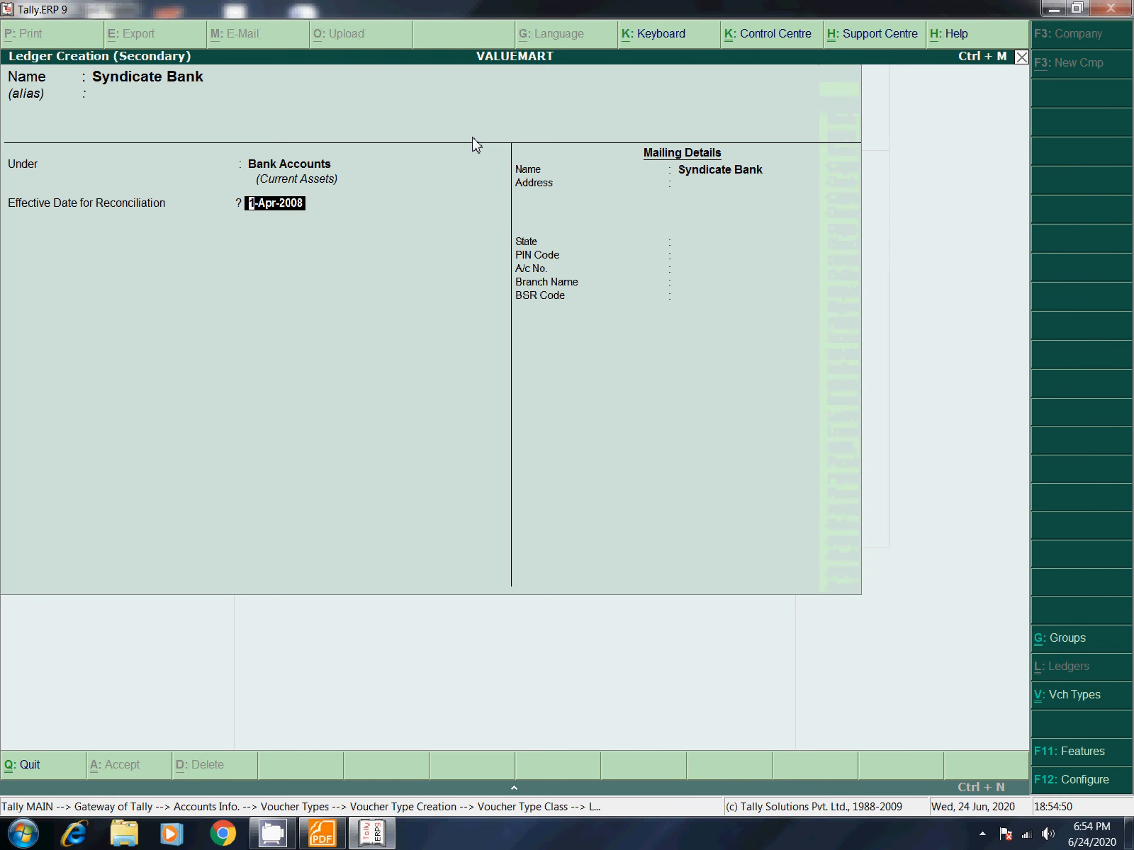
{"action": "key", "text": "Return"}
{"action": "key", "text": "Return"}
{"action": "key", "text": "Return"}
{"action": "key", "text": "Return"}
{"action": "key", "text": "Return"}
{"action": "key", "text": "Return"}
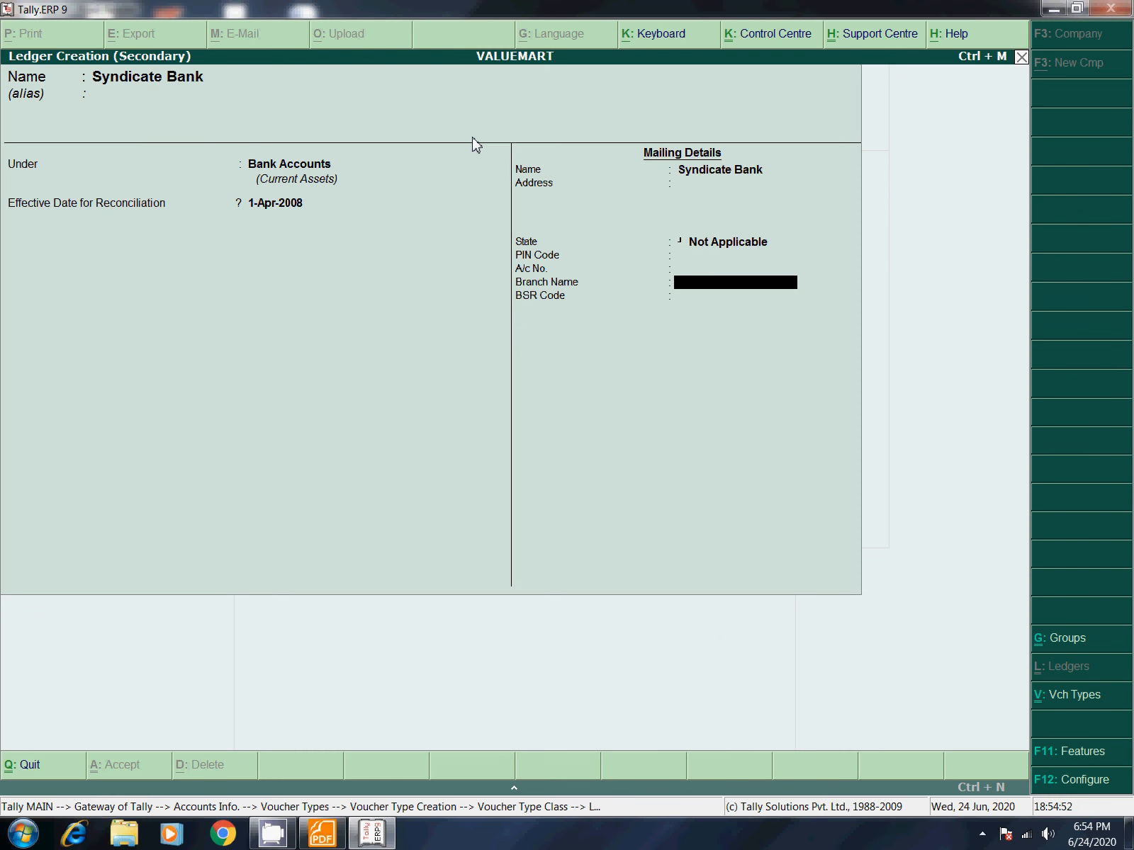
{"action": "key", "text": "Return"}
{"action": "key", "text": "Return"}
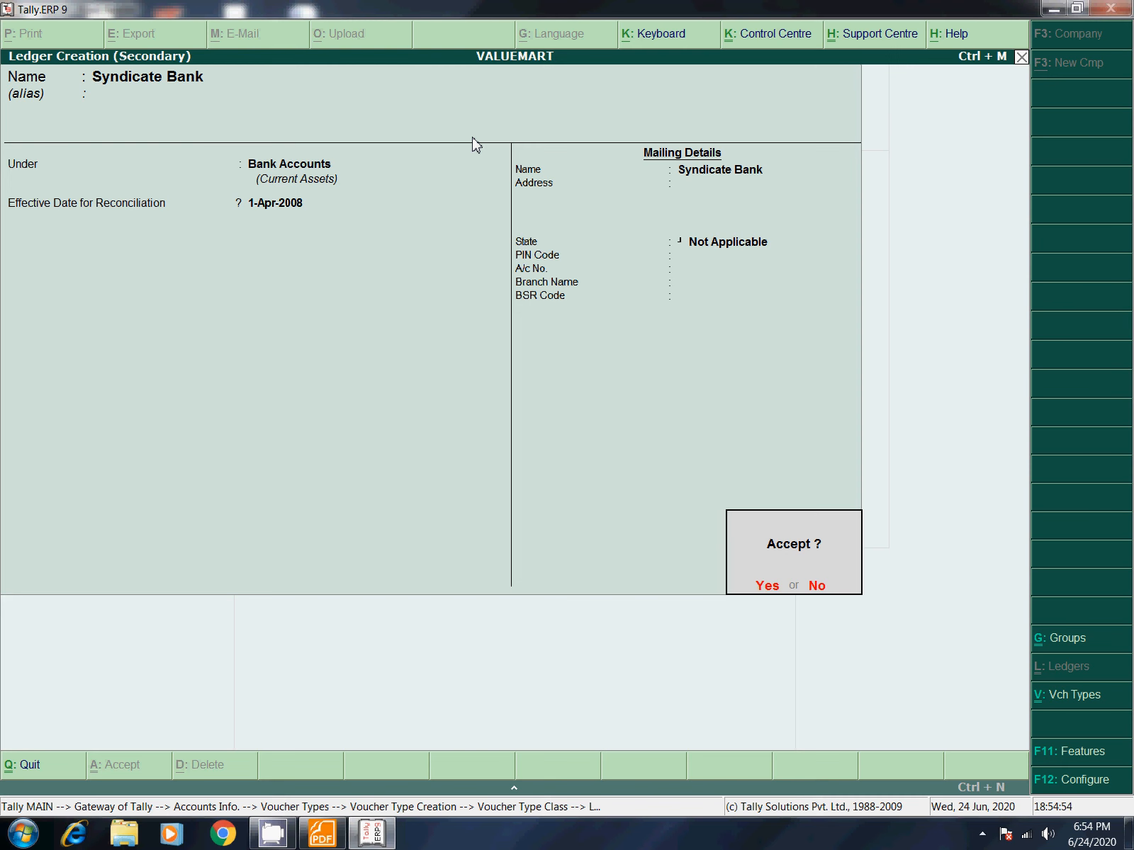
{"action": "key", "text": "Return"}
Step: Enable cash payments with Cash as the ledger
{"action": "type", "text": "y"}
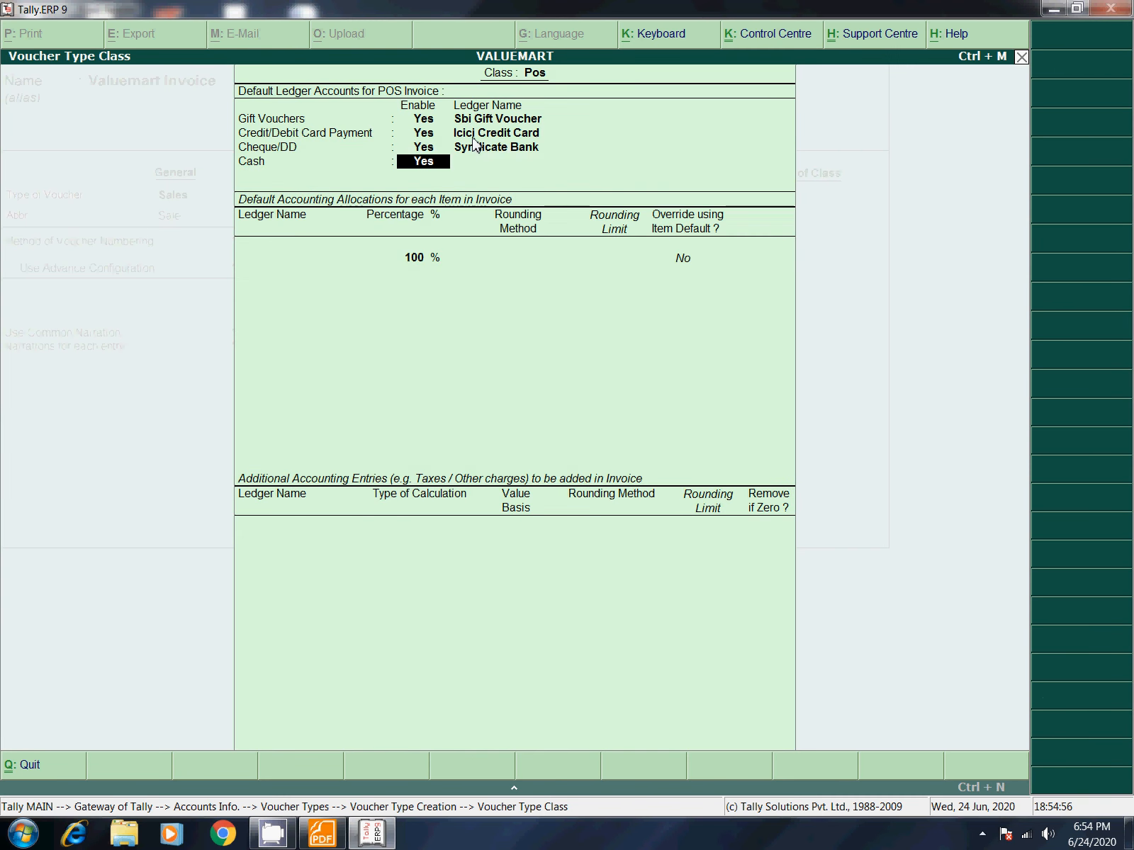
{"action": "key", "text": "Return"}
{"action": "key", "text": "Down"}
{"action": "key", "text": "Return"}
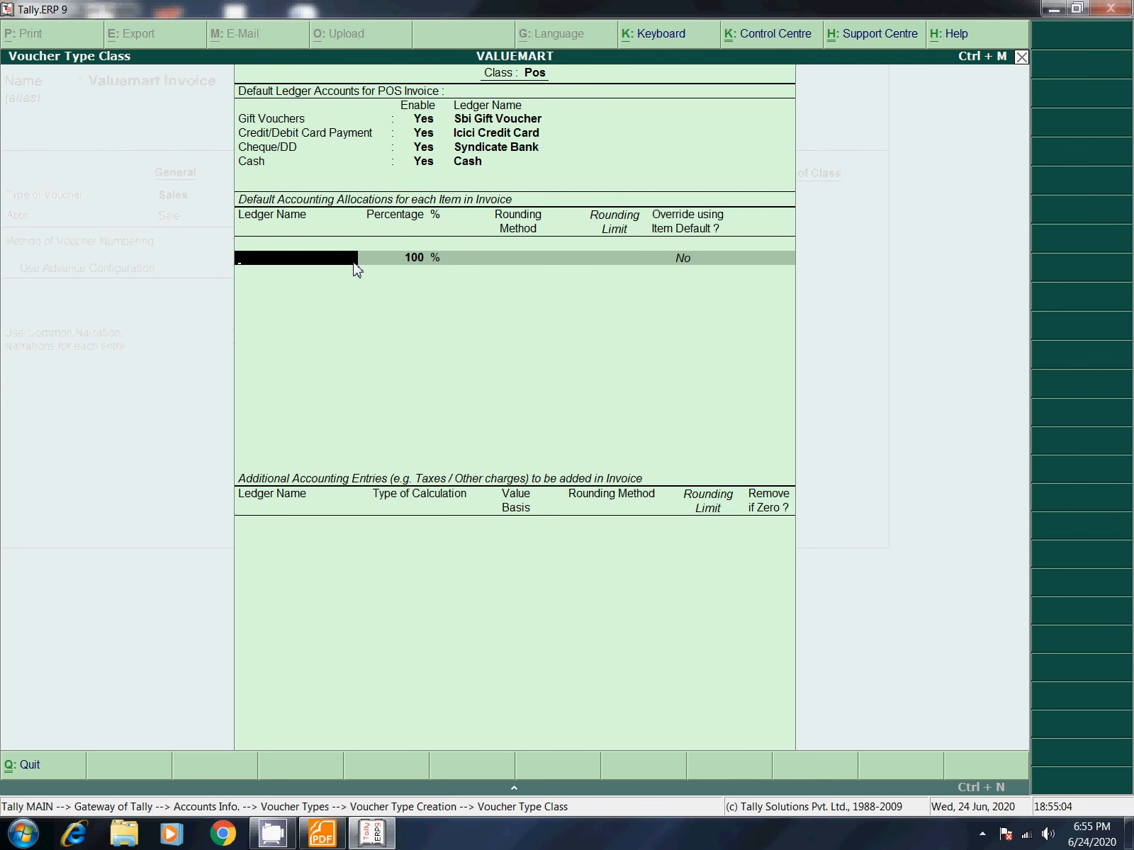
Step: Create the Sales@4% ledger under Sales Accounts as the 100% item allocation
{"action": "key", "text": "alt+c"}
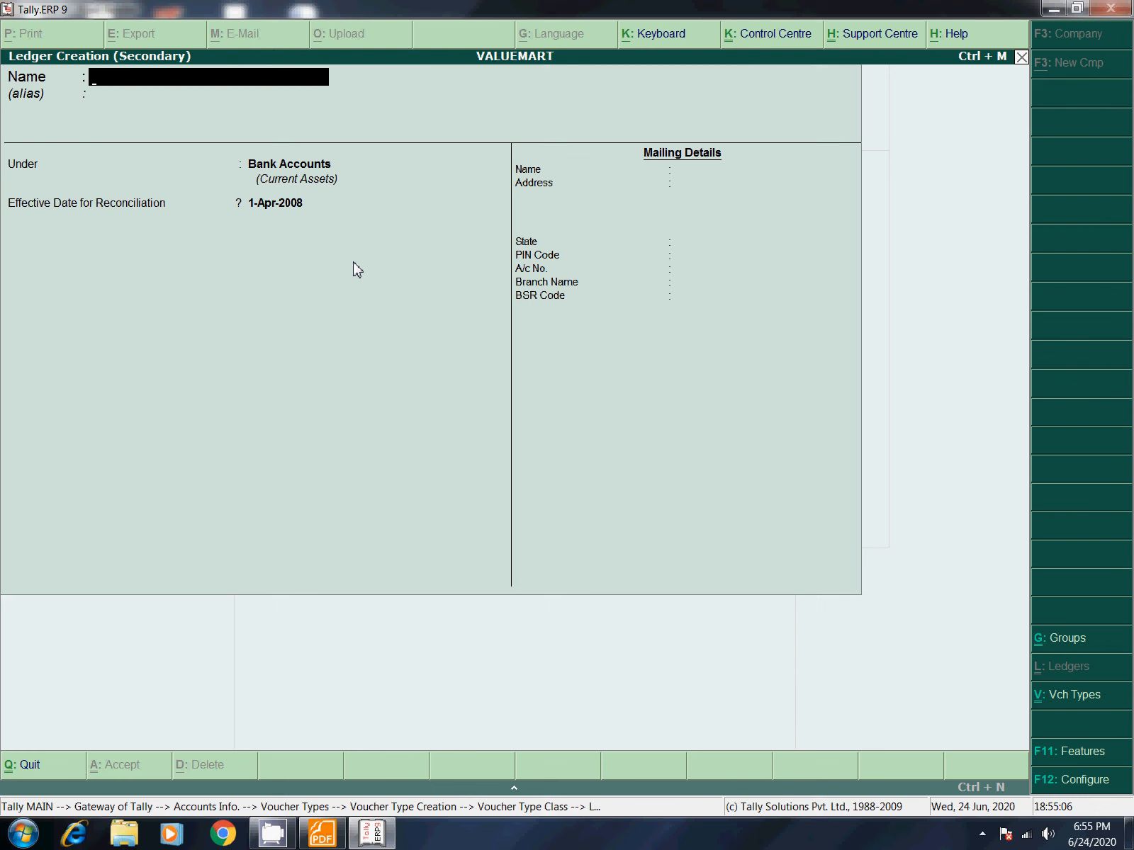
{"action": "type", "text": "Sales@4%"}
{"action": "key", "text": "Return"}
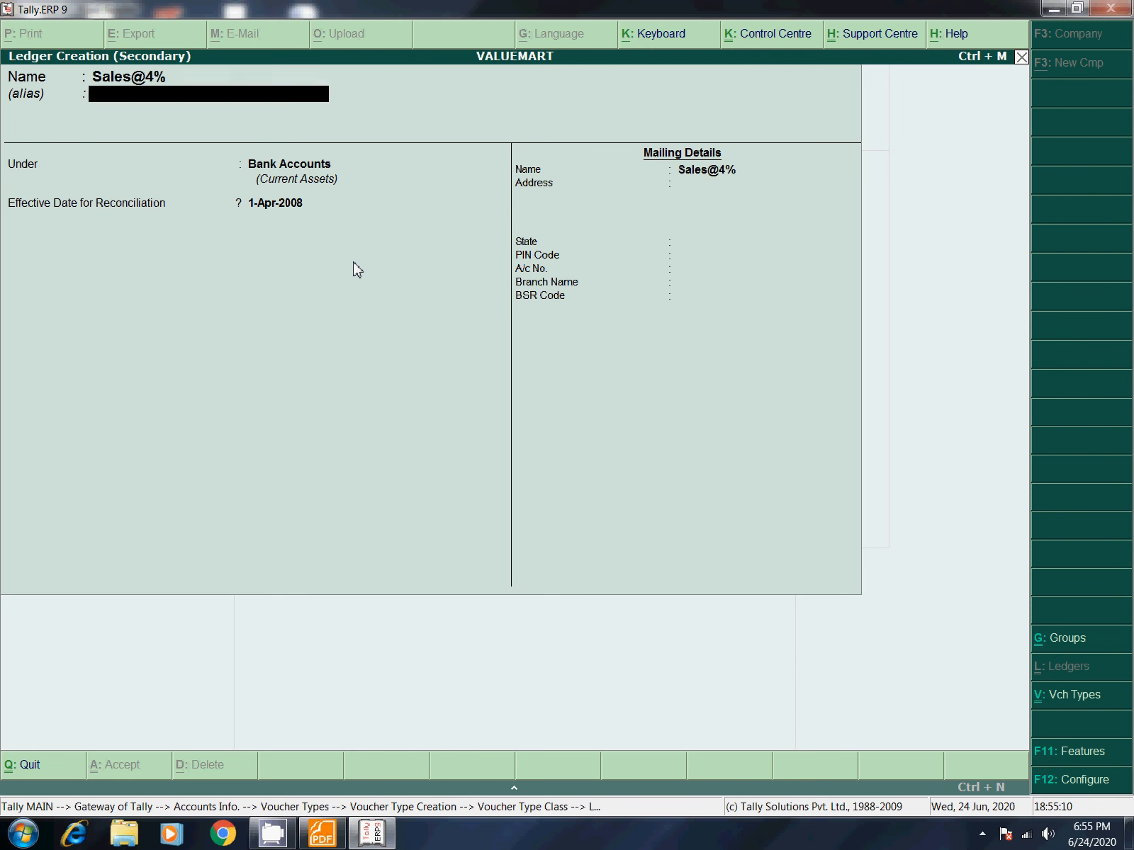
{"action": "key", "text": "Return"}
{"action": "type", "text": "S"}
{"action": "key", "text": "Return"}
{"action": "key", "text": "Return"}
{"action": "key", "text": "Return"}
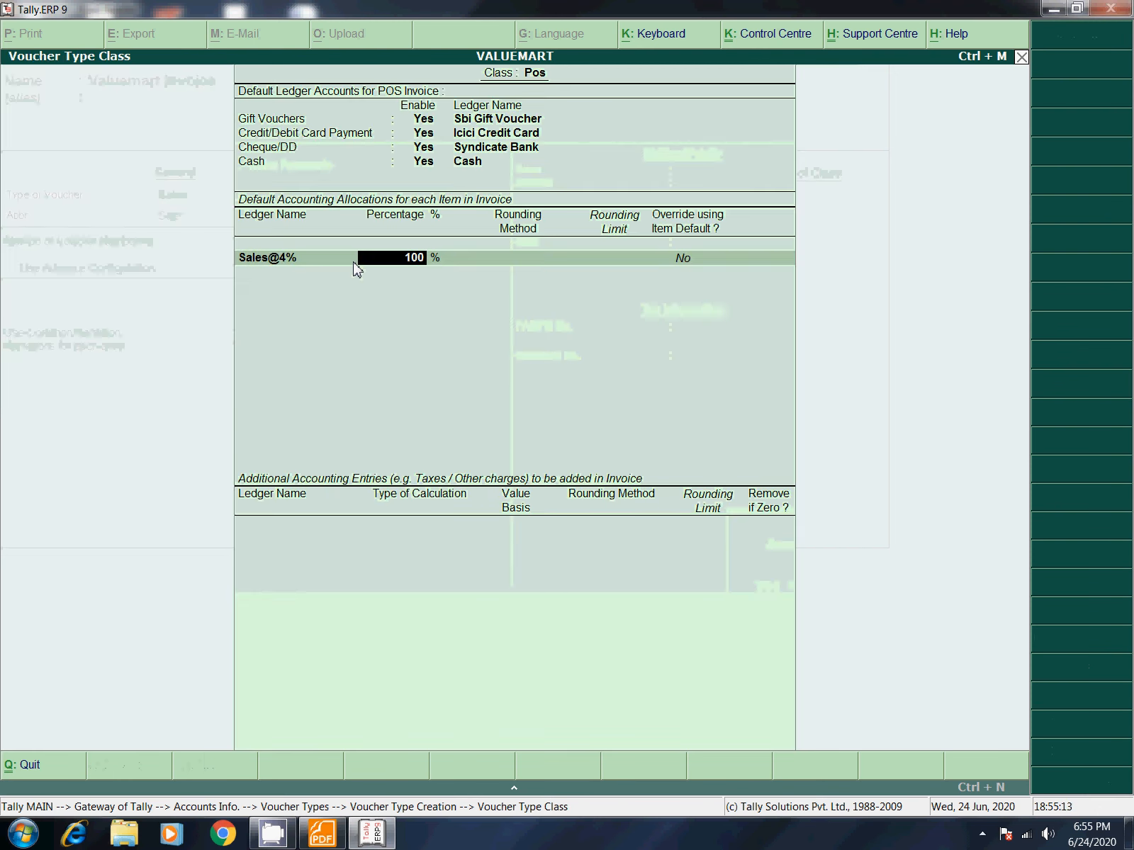
{"action": "key", "text": "Return"}
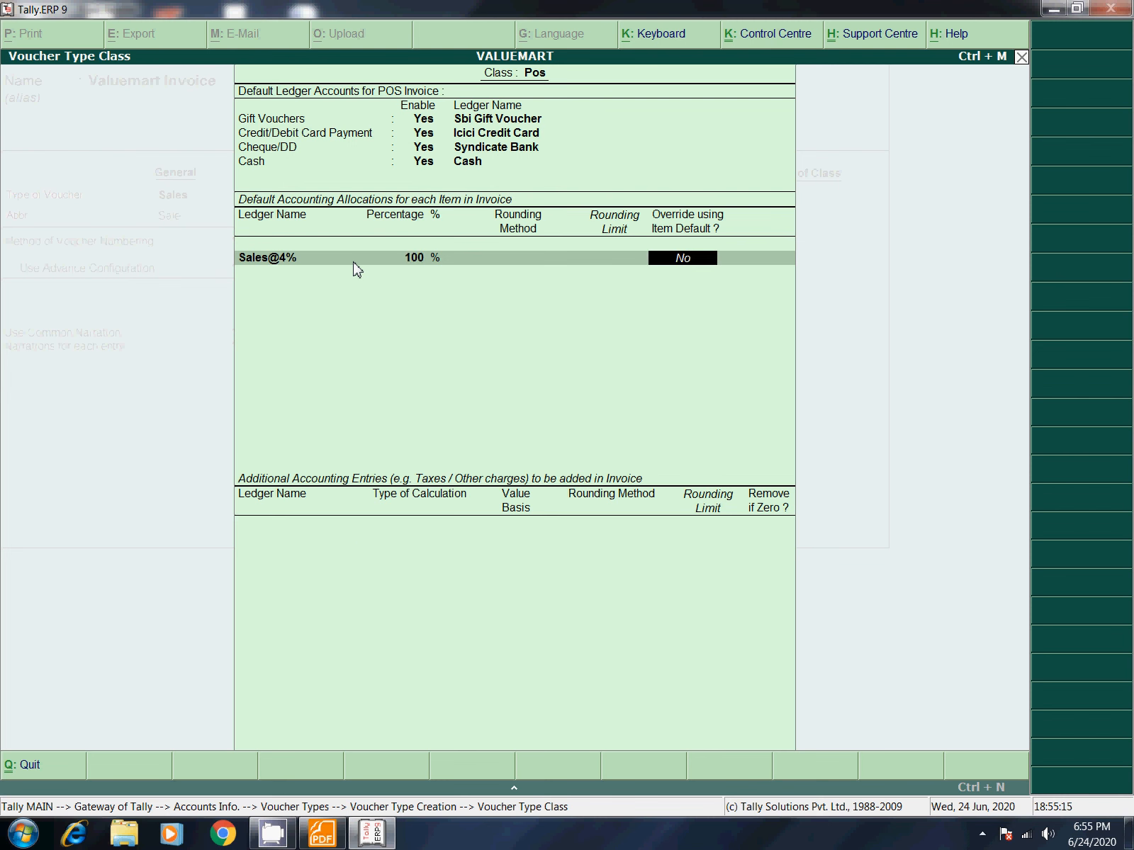
{"action": "key", "text": "Return"}
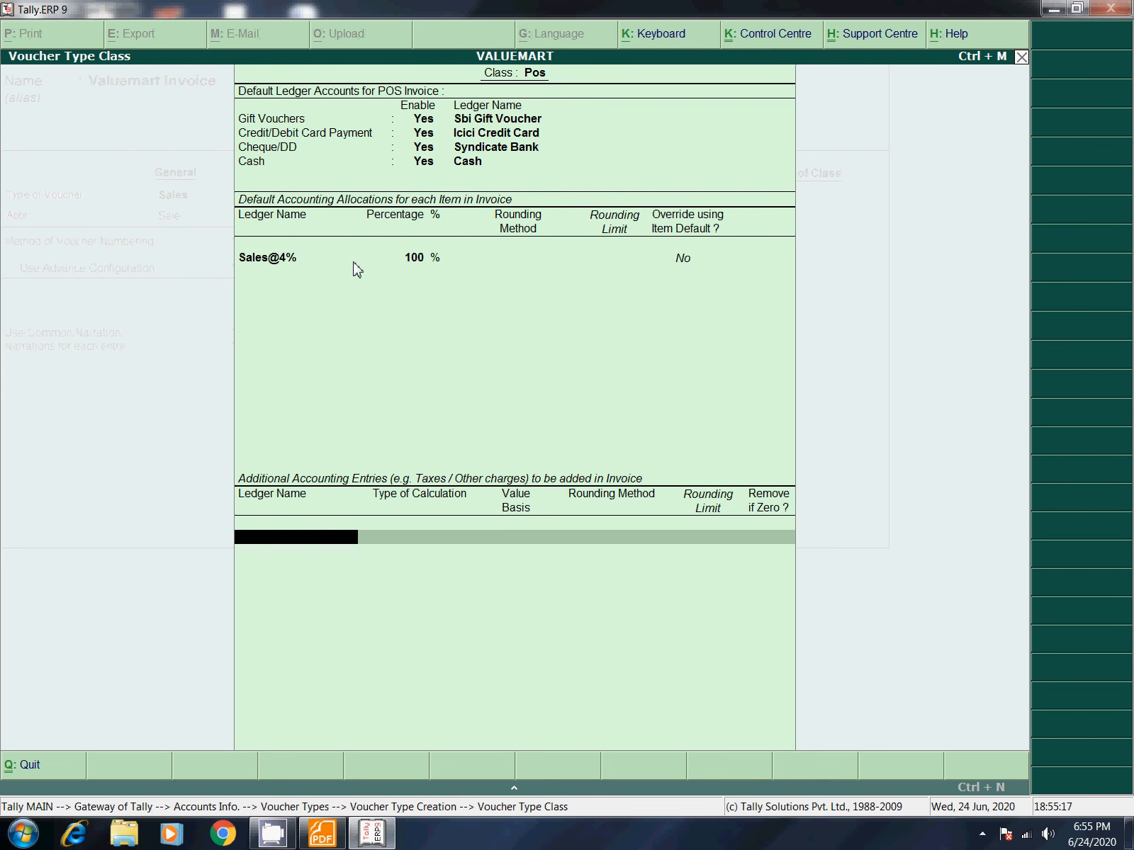
Step: Create the Output Vat@4% ledger under Duties & Taxes
{"action": "key", "text": "alt+c"}
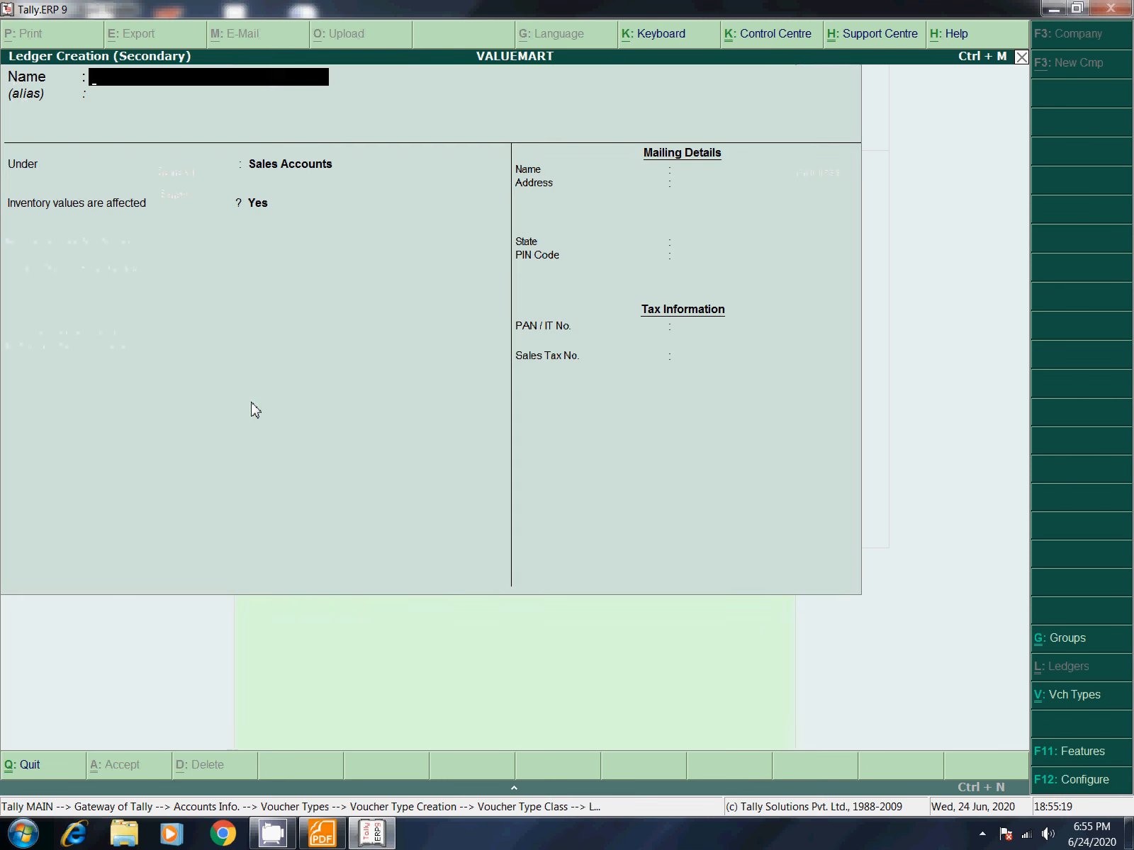
{"action": "type", "text": "Output Vat@"}
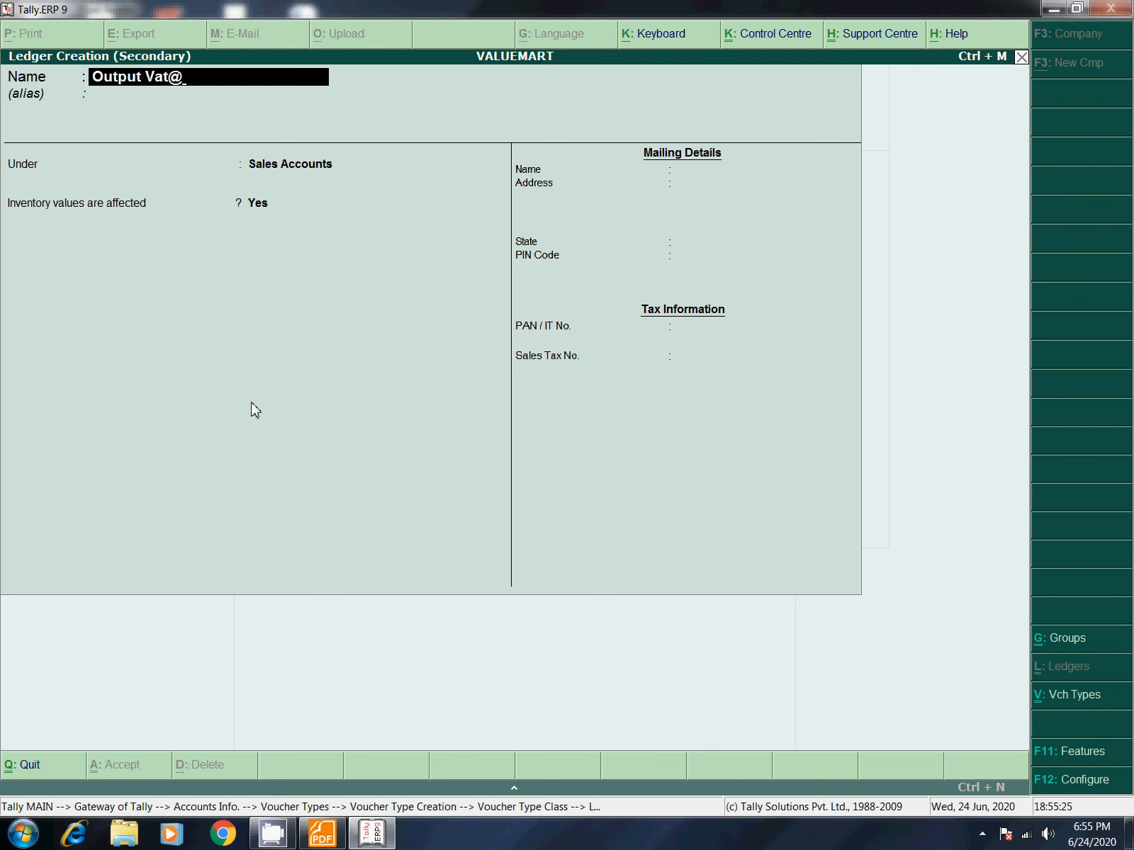
{"action": "type", "text": "4%"}
{"action": "key", "text": "Return"}
{"action": "key", "text": "Return"}
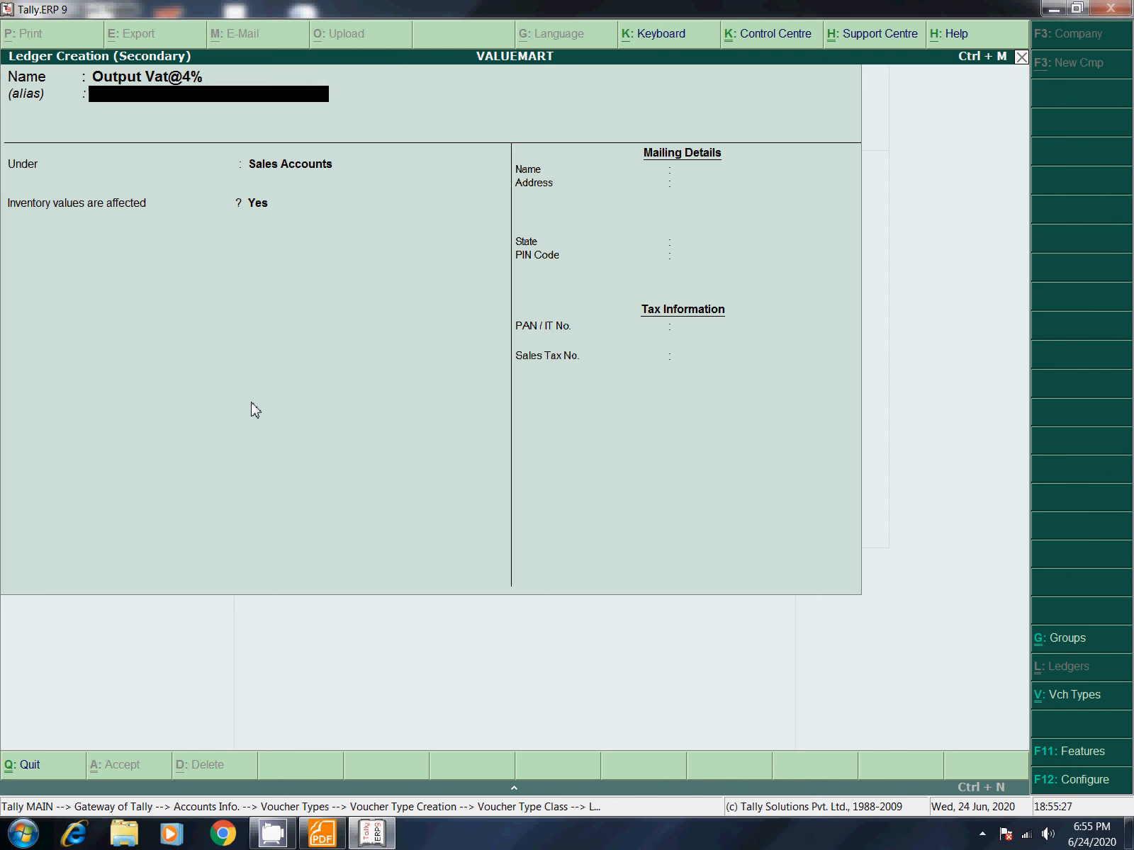
{"action": "type", "text": "Du"}
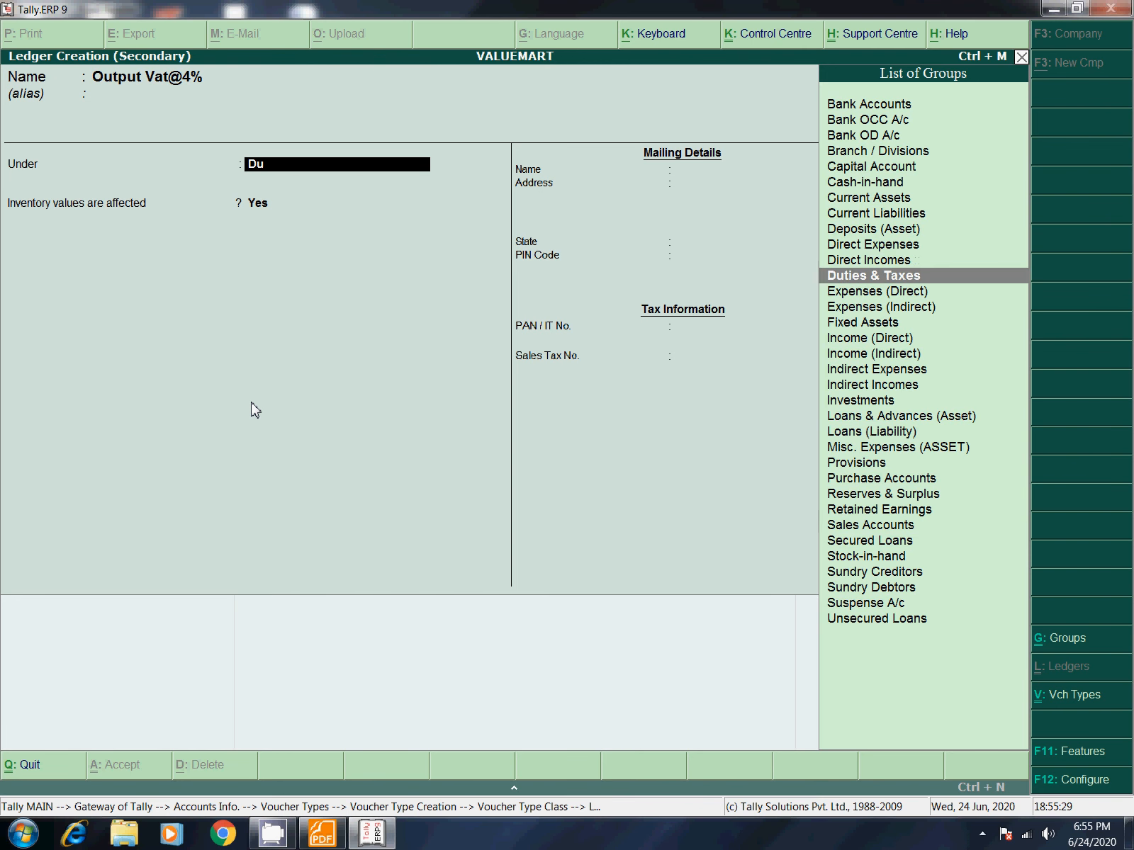
{"action": "key", "text": "Return"}
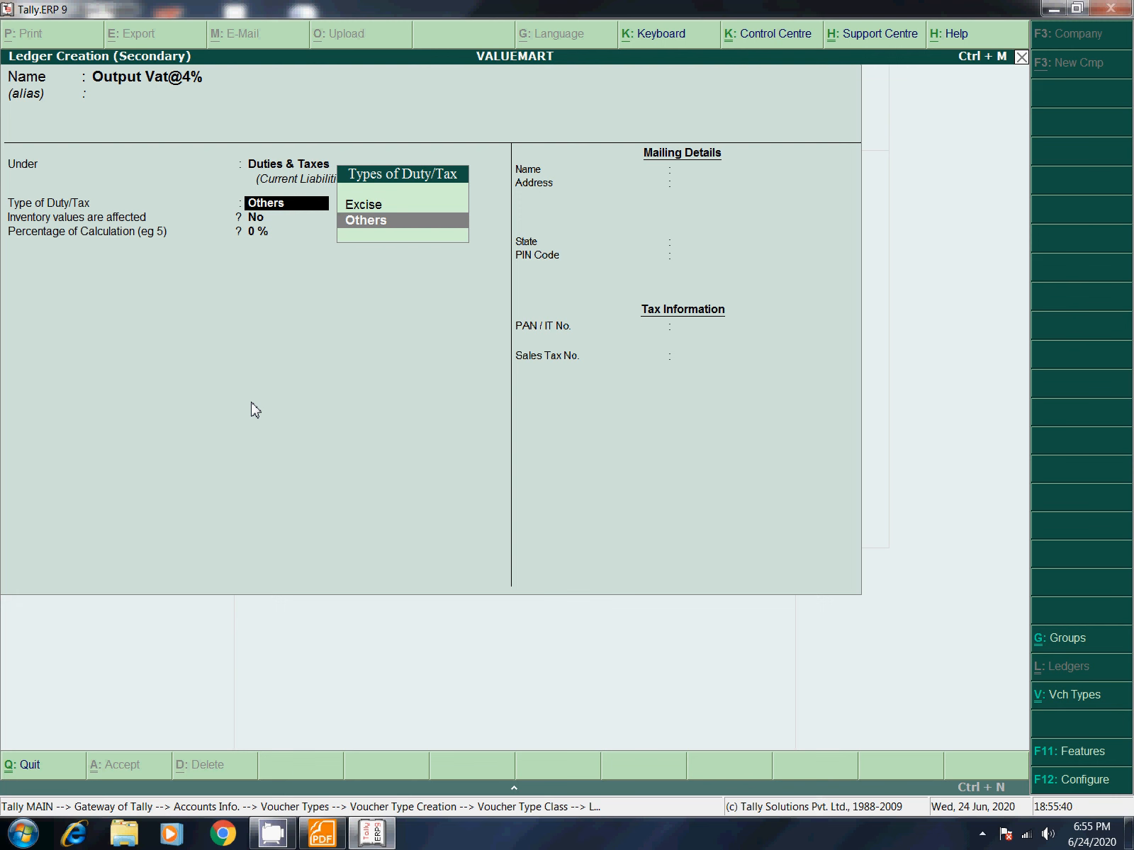
{"action": "key", "text": "BackSpace"}
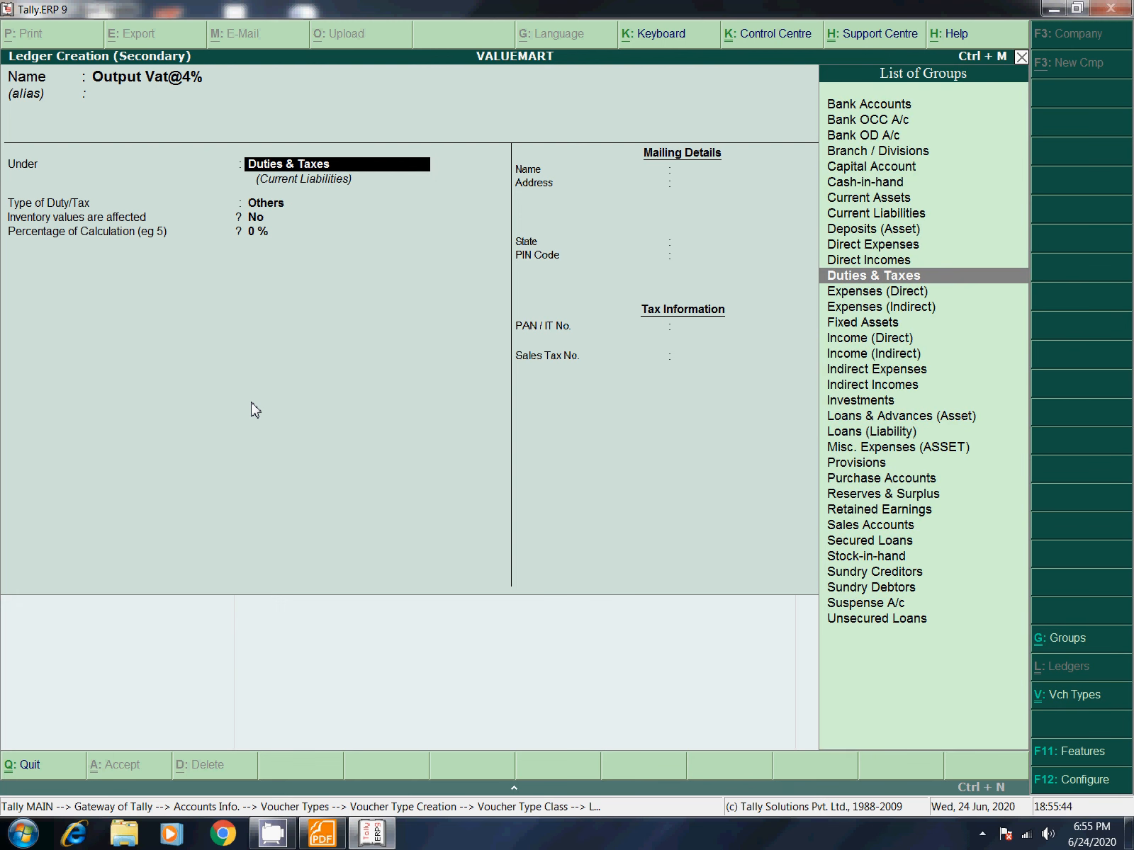
Step: Enable VAT for the company with Karnataka as the state in F11 Features
{"action": "left_click", "coordinate": [1054, 750]}
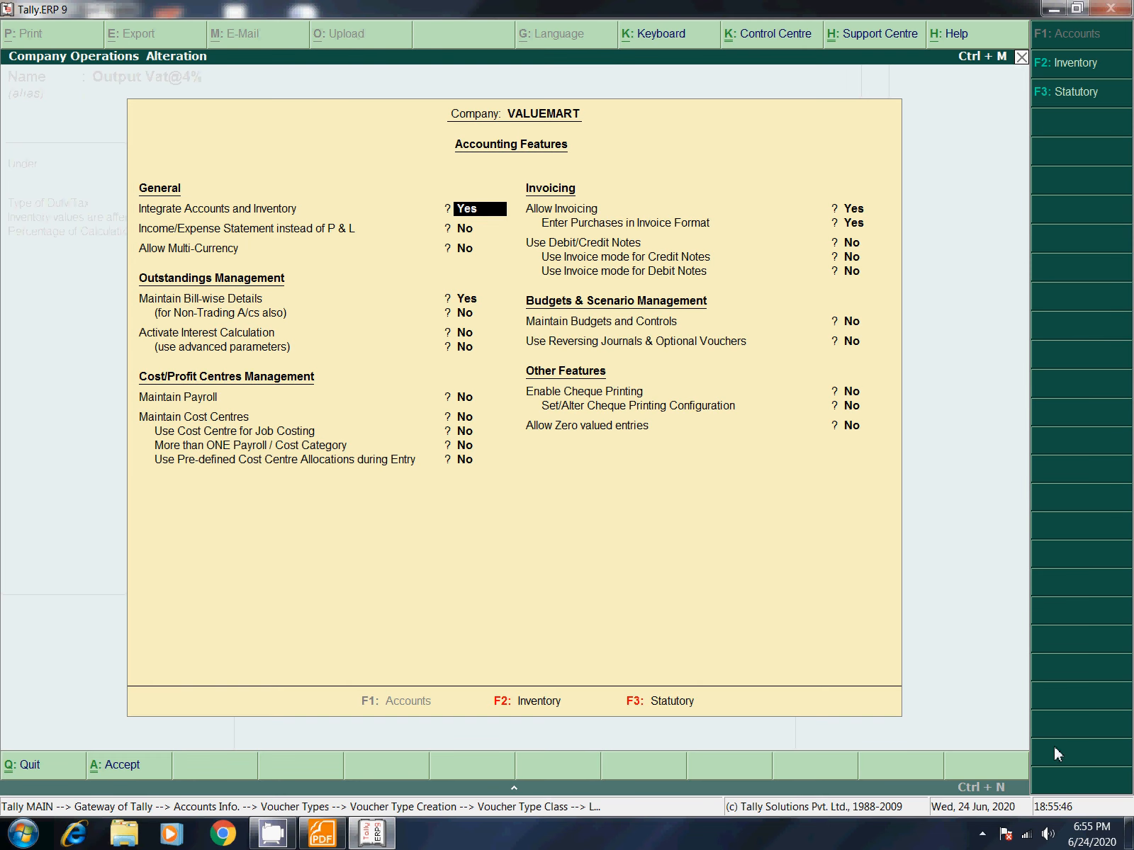
{"action": "left_click", "coordinate": [1057, 94]}
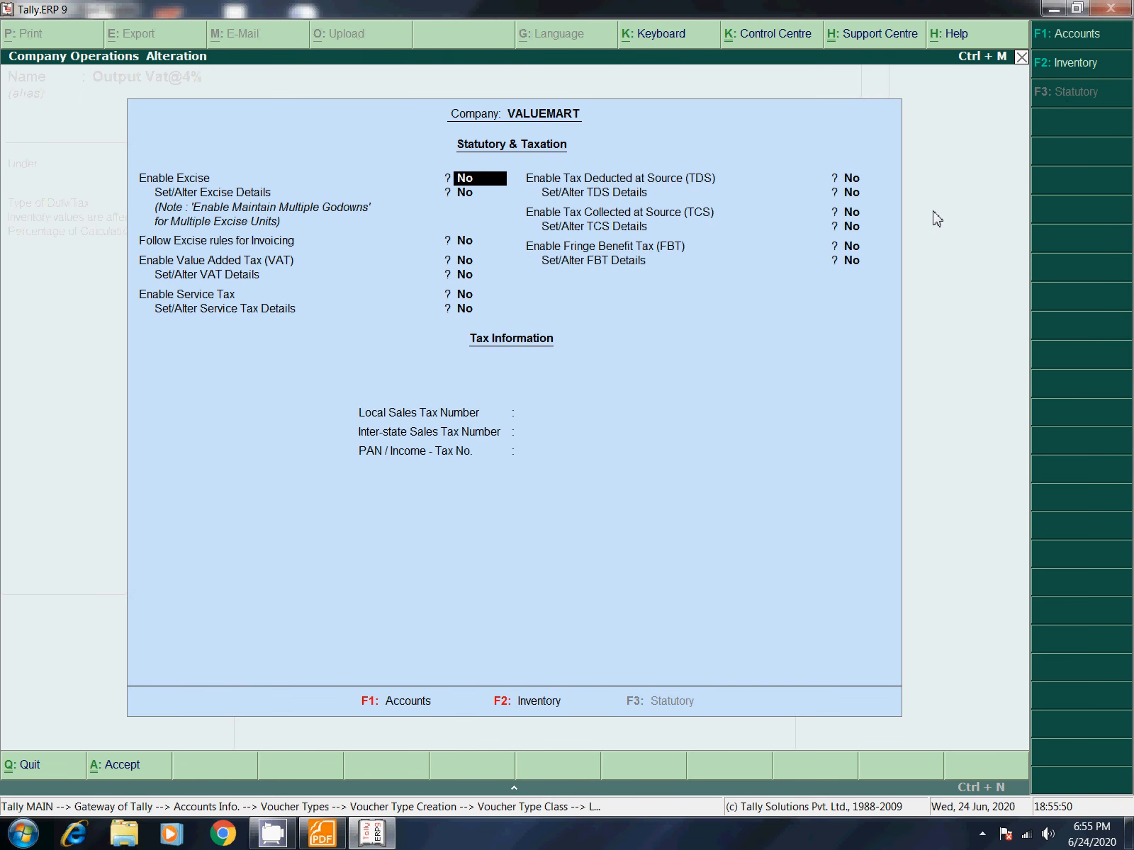
{"action": "key", "text": "Return"}
{"action": "key", "text": "Return"}
{"action": "key", "text": "y"}
{"action": "key", "text": "Return"}
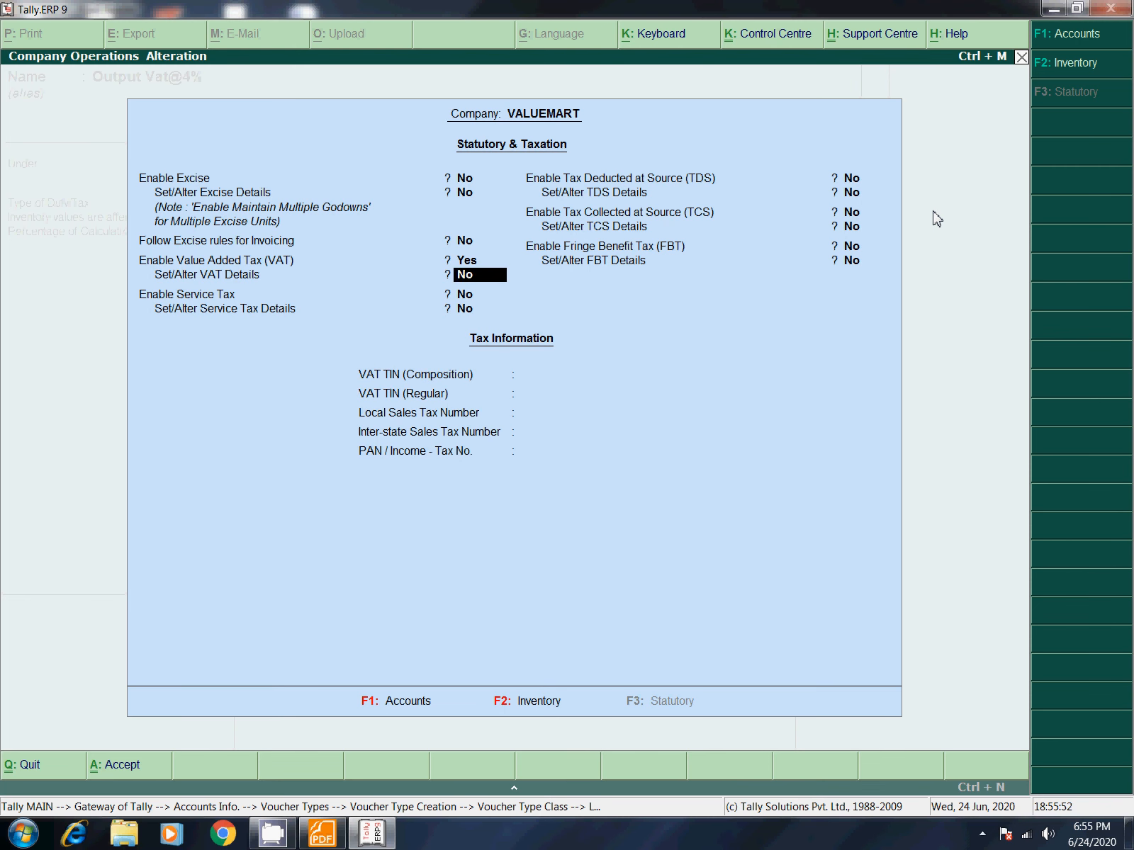
{"action": "key", "text": "y"}
{"action": "key", "text": "Return"}
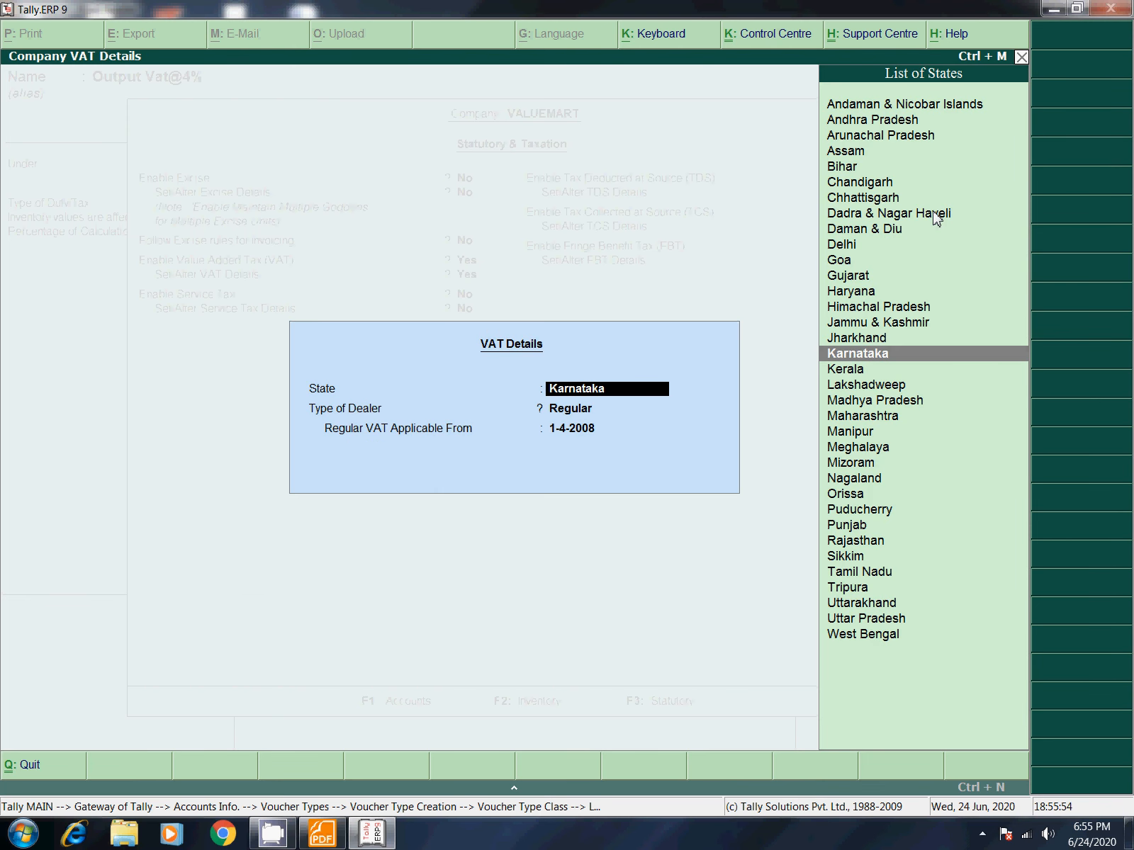
{"action": "key", "text": "Return"}
{"action": "key", "text": "Return"}
{"action": "key", "text": "Return"}
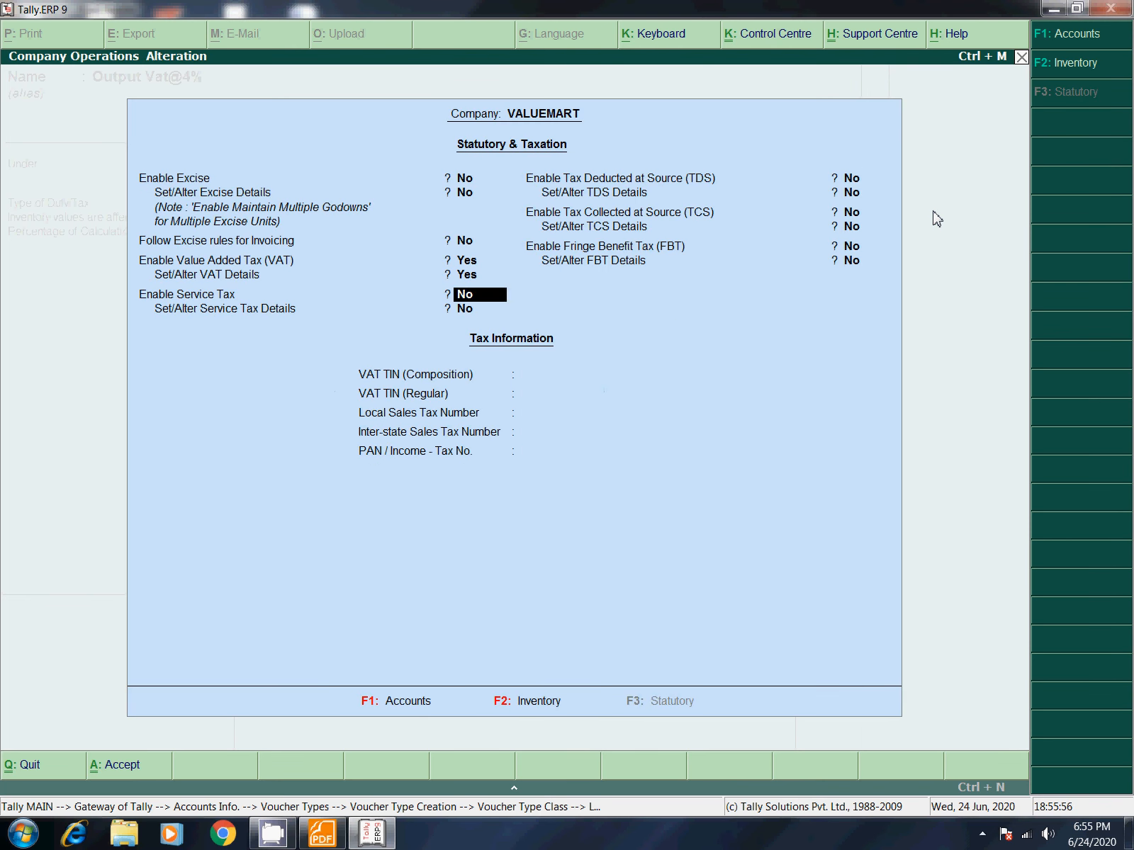
{"action": "key", "text": "Return"}
{"action": "key", "text": "Return"}
{"action": "key", "text": "Return"}
{"action": "key", "text": "Return"}
{"action": "key", "text": "Return"}
{"action": "key", "text": "Return"}
{"action": "key", "text": "Return"}
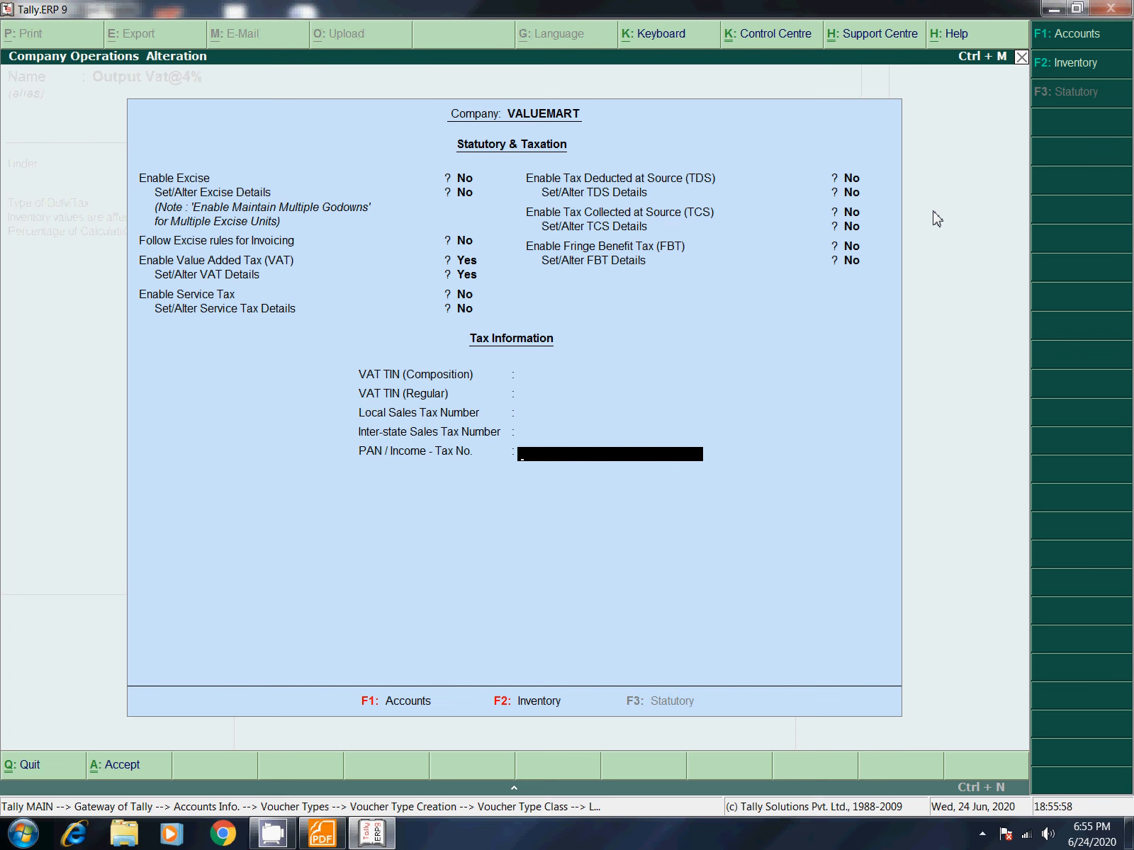
{"action": "key", "text": "Return"}
{"action": "key", "text": "Return"}
Step: Give Output Vat@4% duty type VAT and class Output VAT @ 4%, and save it
{"action": "key", "text": "Return"}
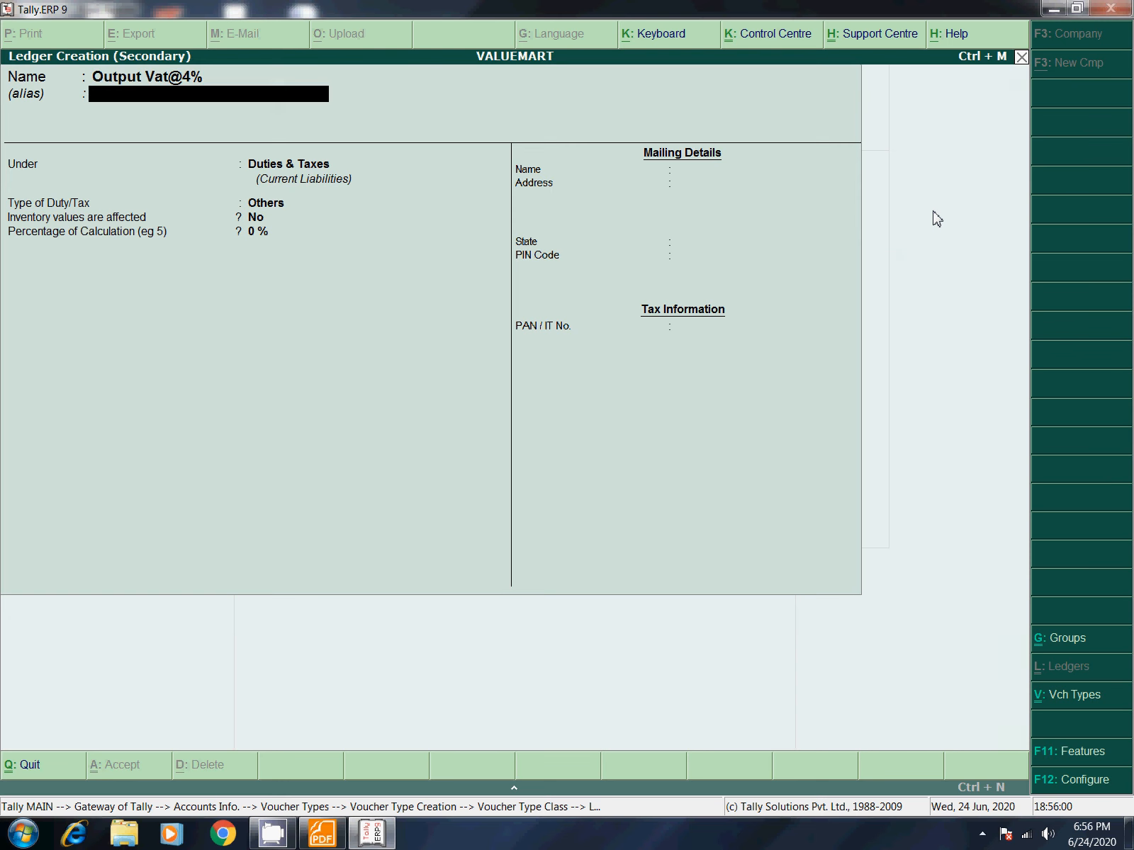
{"action": "key", "text": "Return"}
{"action": "key", "text": "Return"}
{"action": "key", "text": "Down"}
{"action": "key", "text": "Return"}
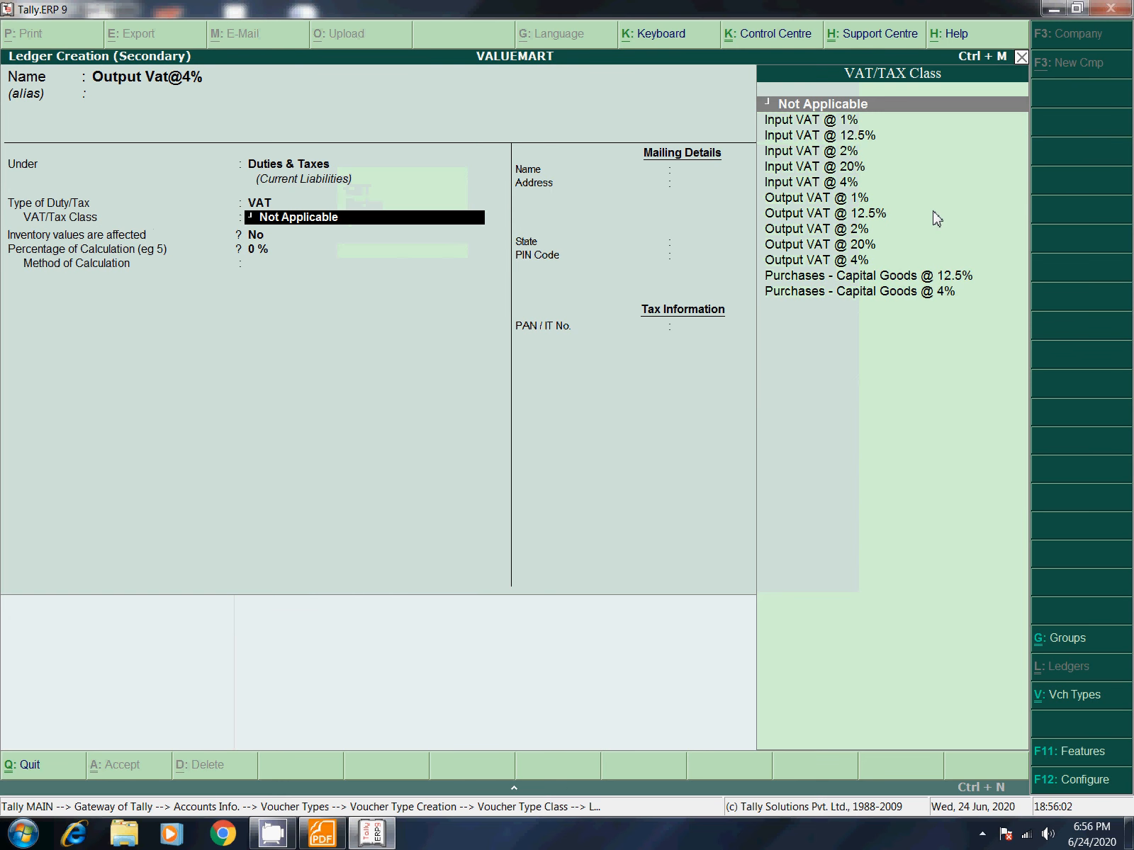
{"action": "type", "text": "Out"}
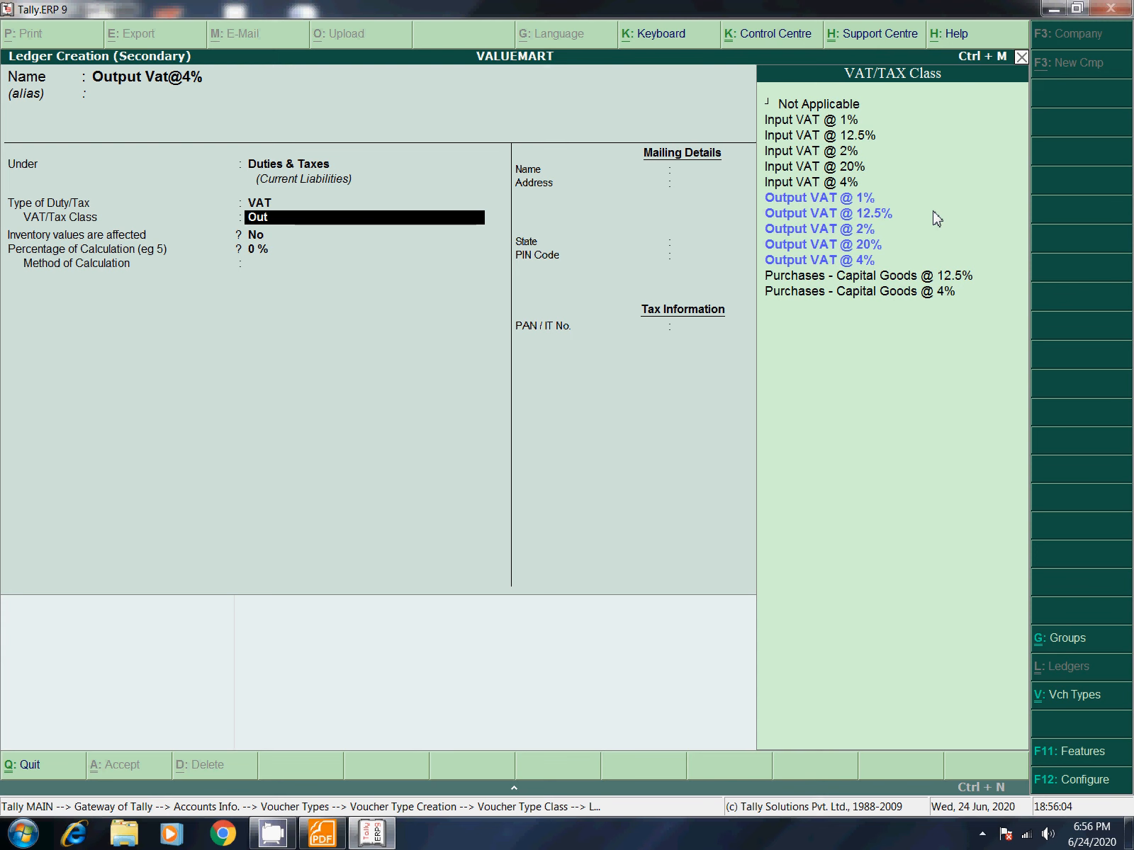
{"action": "key", "text": "Down"}
{"action": "key", "text": "Down"}
{"action": "key", "text": "Down"}
{"action": "key", "text": "Down"}
{"action": "key", "text": "Return"}
{"action": "key", "text": "Return"}
{"action": "key", "text": "Return"}
{"action": "key", "text": "Return"}
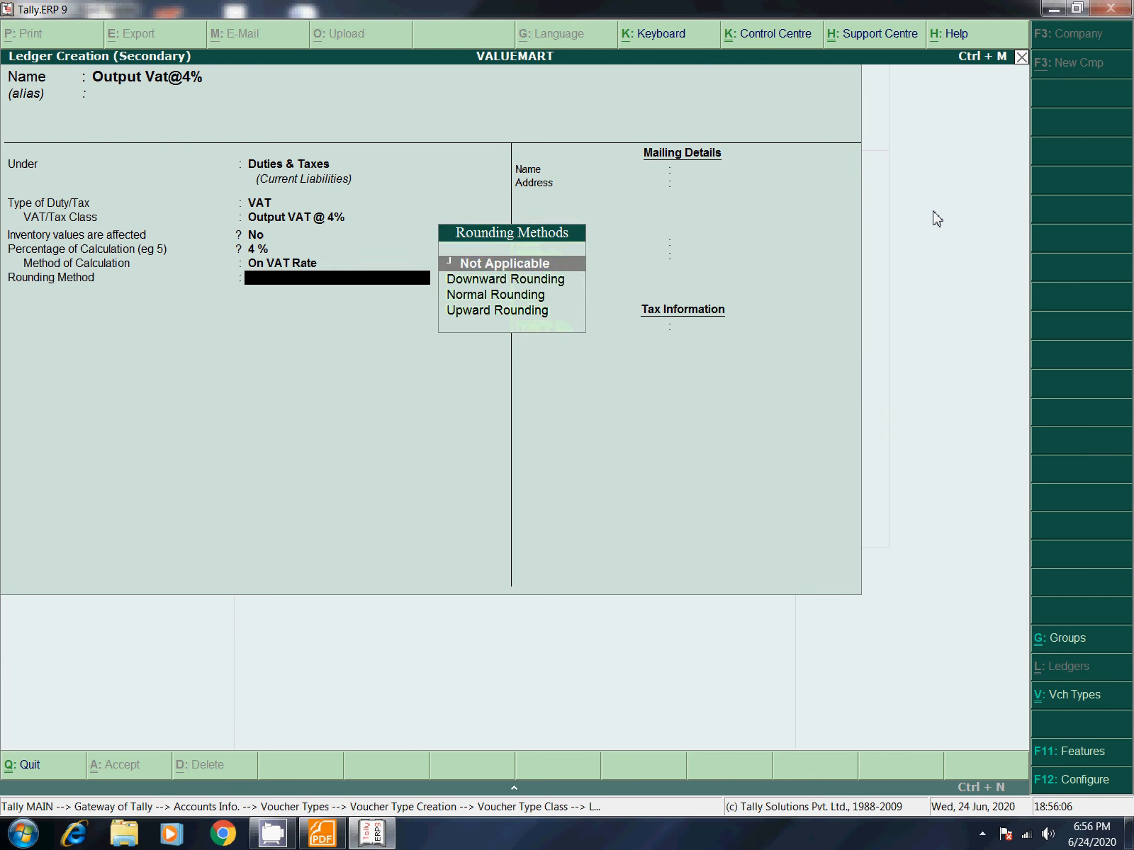
{"action": "key", "text": "Return"}
{"action": "key", "text": "Return"}
{"action": "key", "text": "Return"}
{"action": "key", "text": "Return"}
{"action": "key", "text": "Return"}
{"action": "key", "text": "Return"}
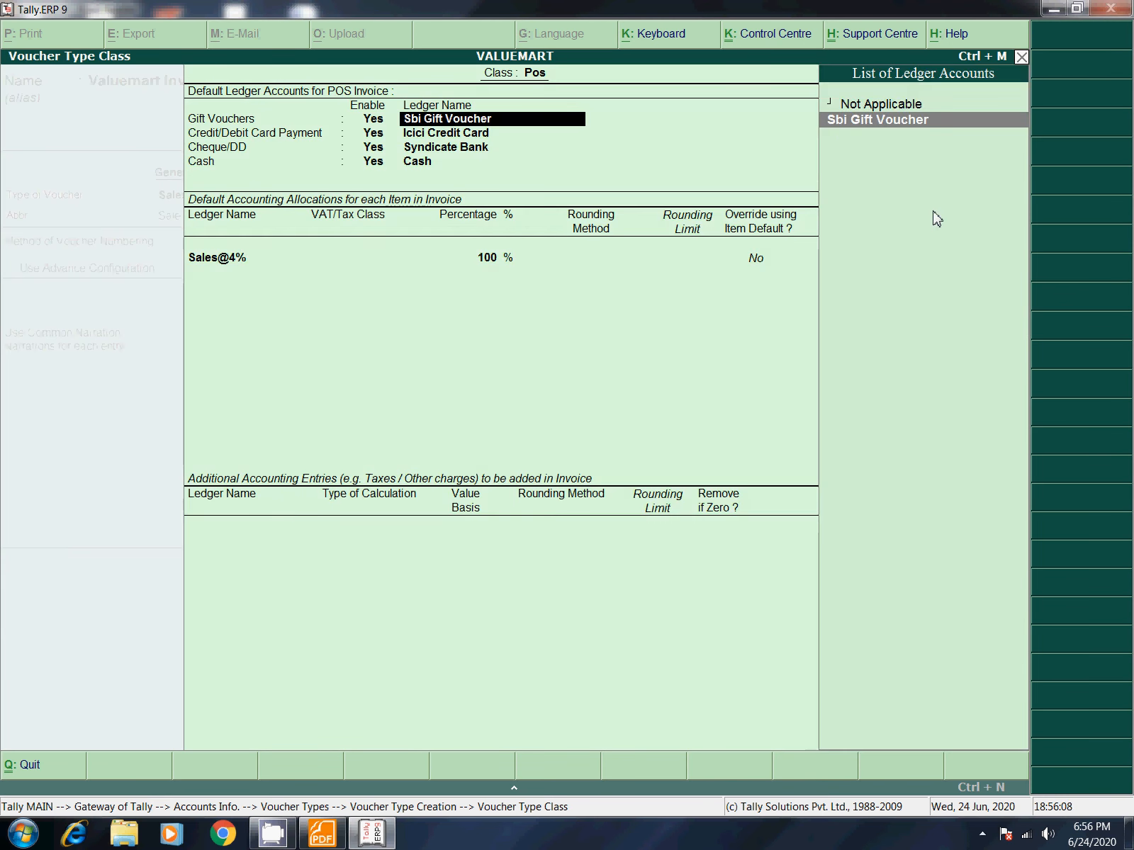
{"action": "key", "text": "Return"}
{"action": "key", "text": "Return"}
{"action": "key", "text": "Return"}
{"action": "key", "text": "Return"}
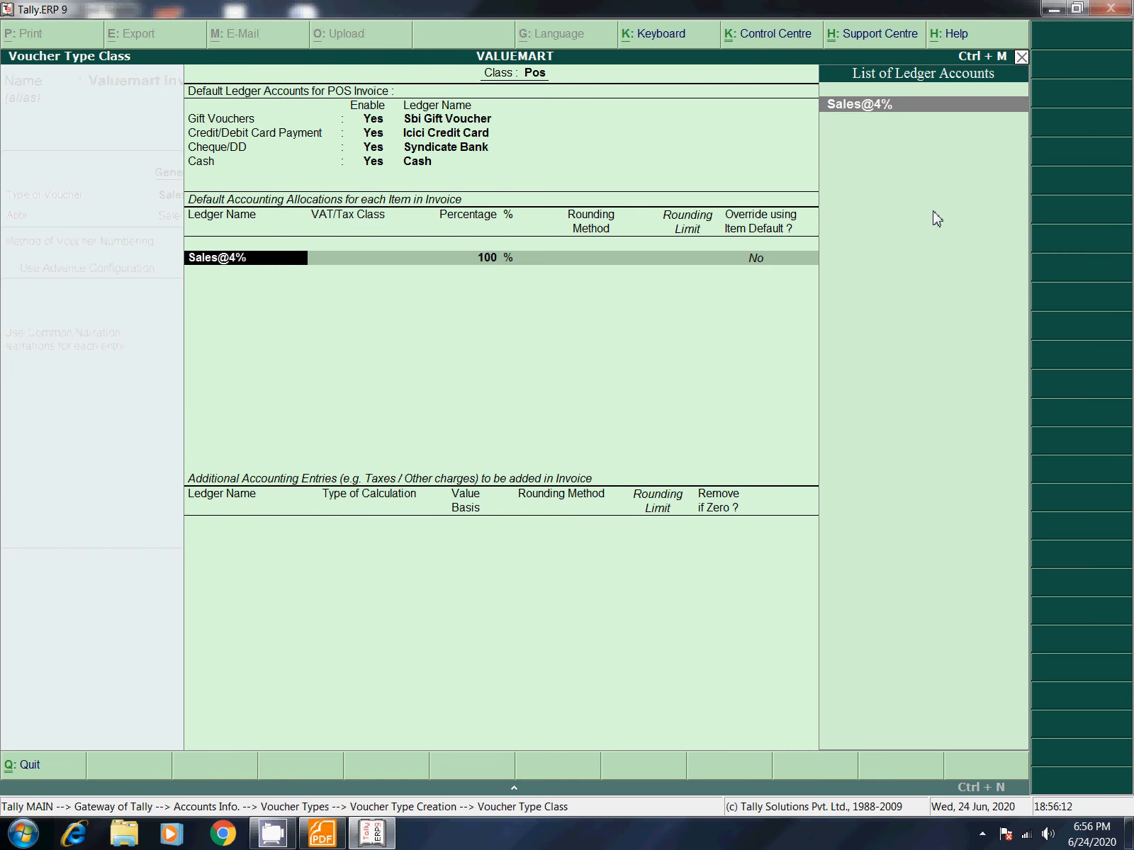
Step: Set Sales@4% to Used in VAT Returns with the Sales @ 4% VAT class
{"action": "key", "text": "ctrl+Return"}
{"action": "key", "text": "Return"}
{"action": "key", "text": "Return"}
{"action": "key", "text": "Return"}
{"action": "key", "text": "Return"}
{"action": "key", "text": "Return"}
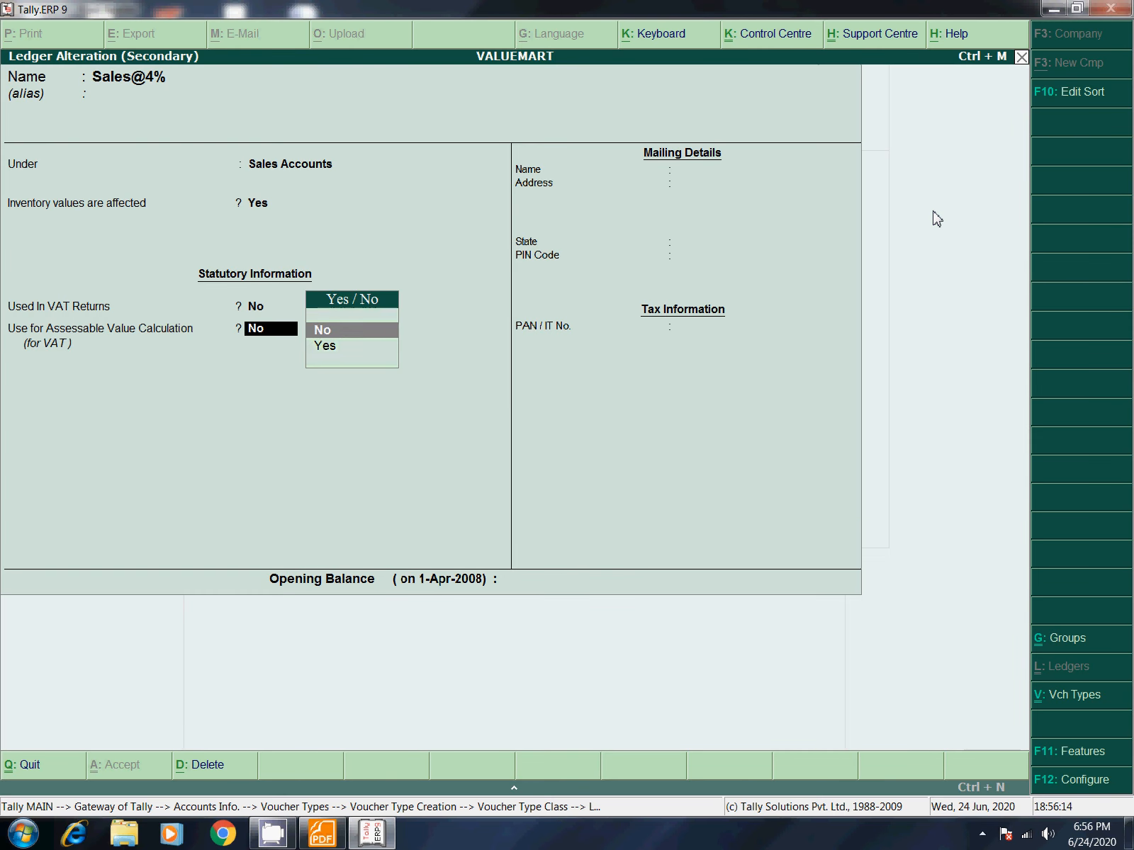
{"action": "key", "text": "BackSpace"}
{"action": "type", "text": "yes"}
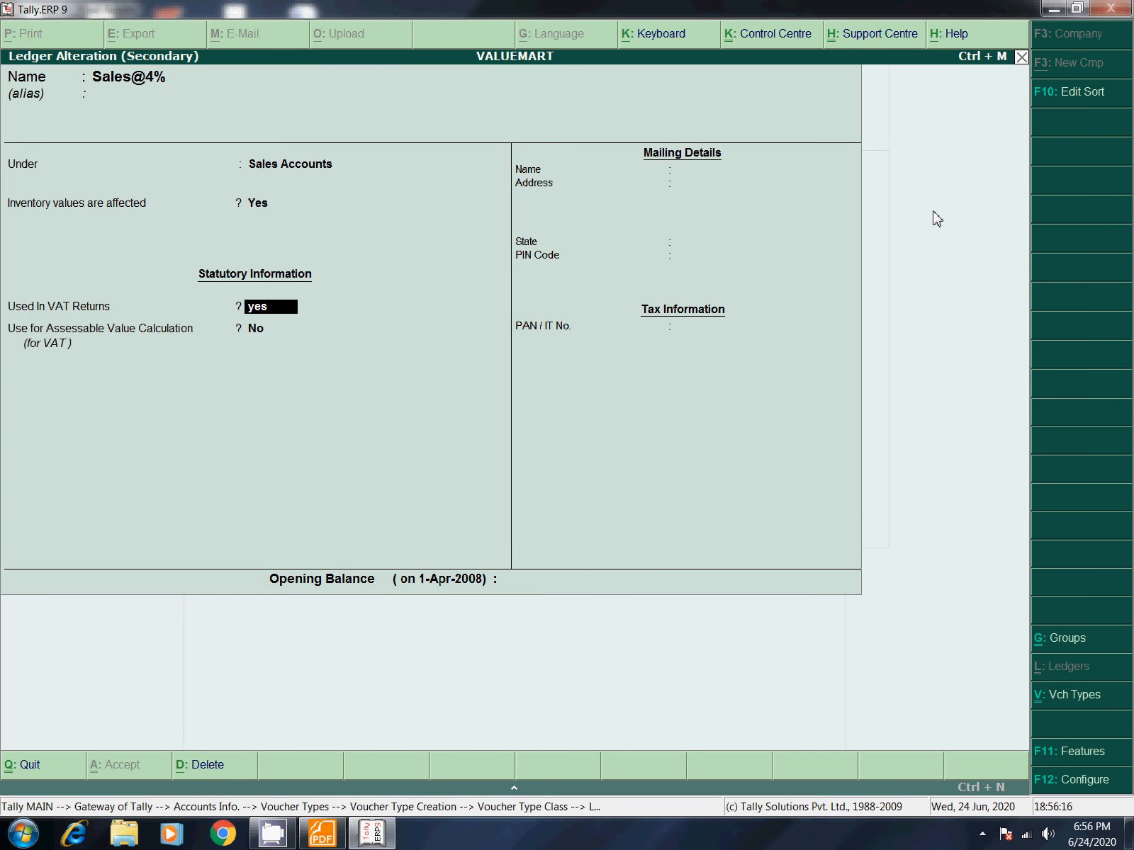
{"action": "key", "text": "Return"}
{"action": "key", "text": "Down"}
{"action": "key", "text": "Down"}
{"action": "key", "text": "Down"}
{"action": "key", "text": "Down"}
{"action": "key", "text": "Down"}
{"action": "key", "text": "Down"}
{"action": "key", "text": "Down"}
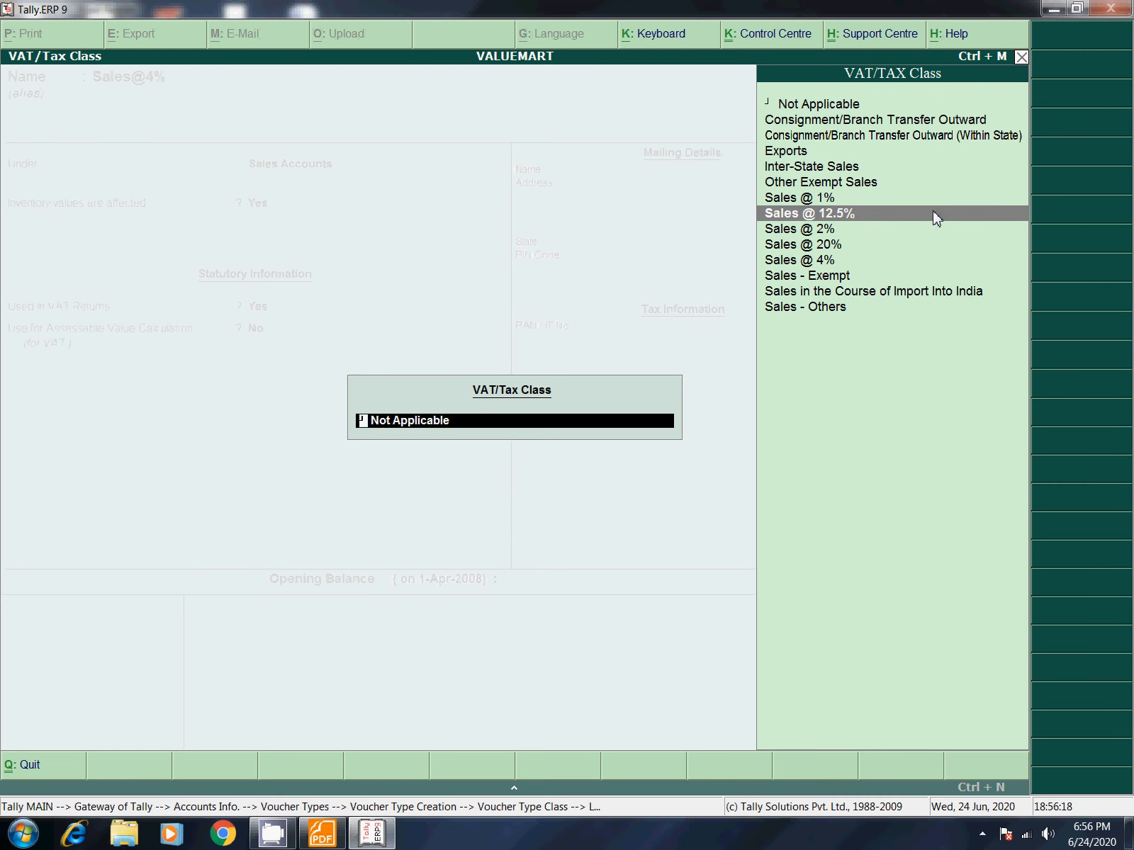
{"action": "key", "text": "Down"}
{"action": "key", "text": "Down"}
{"action": "key", "text": "Down"}
{"action": "key", "text": "Return"}
{"action": "key", "text": "Return"}
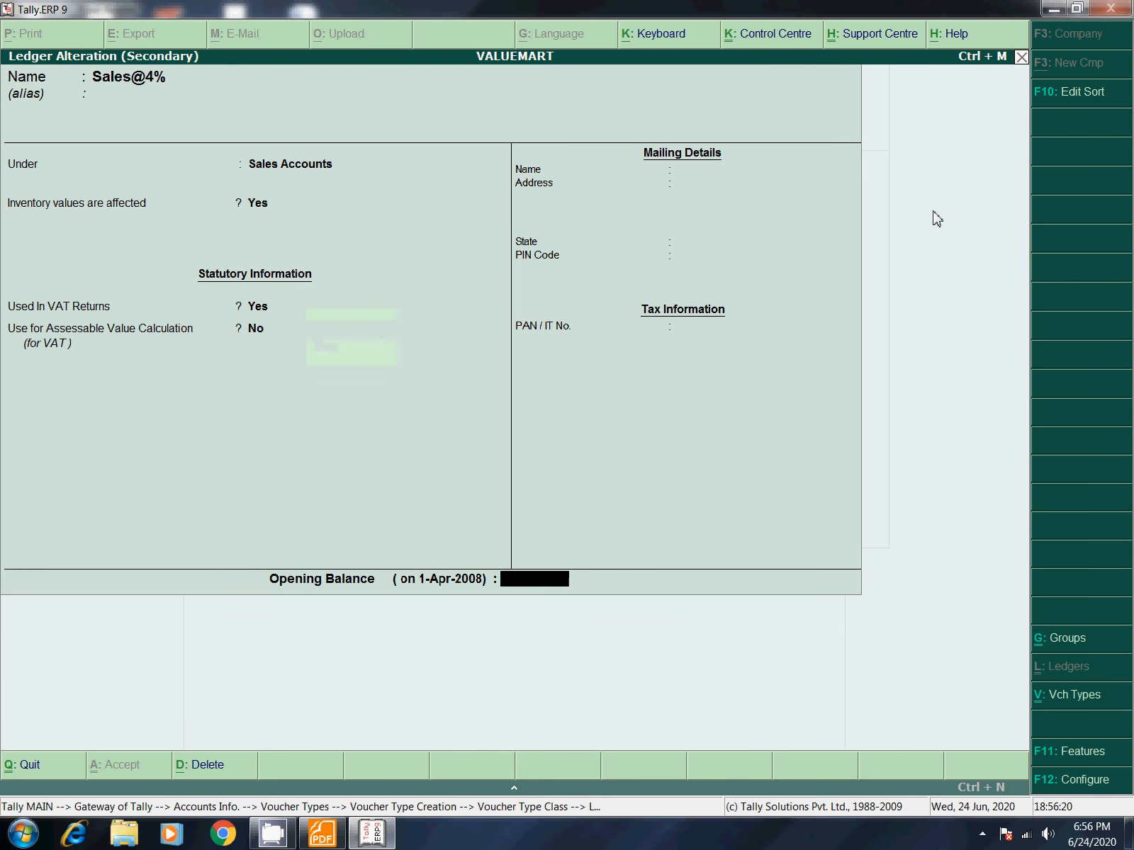
{"action": "key", "text": "Return"}
{"action": "key", "text": "Return"}
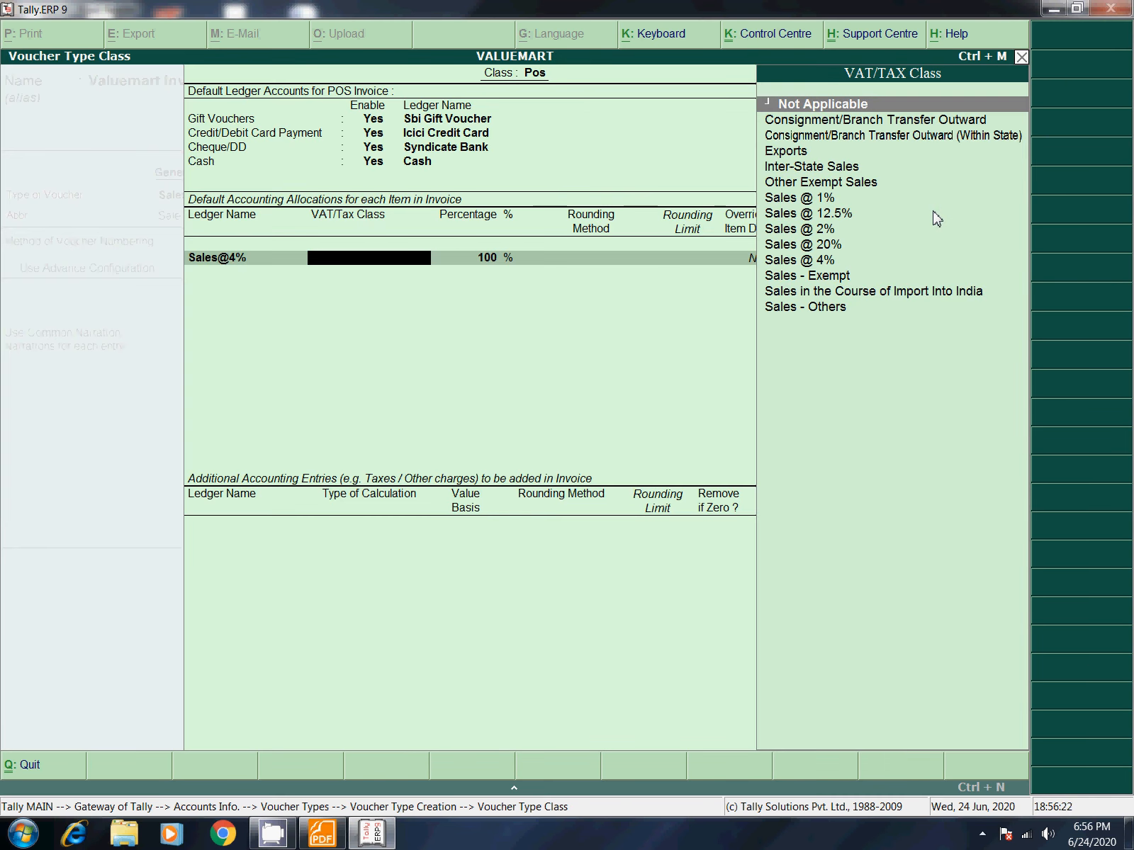
{"action": "key", "text": "Down"}
{"action": "key", "text": "Down"}
{"action": "key", "text": "Down"}
{"action": "key", "text": "Down"}
{"action": "key", "text": "Down"}
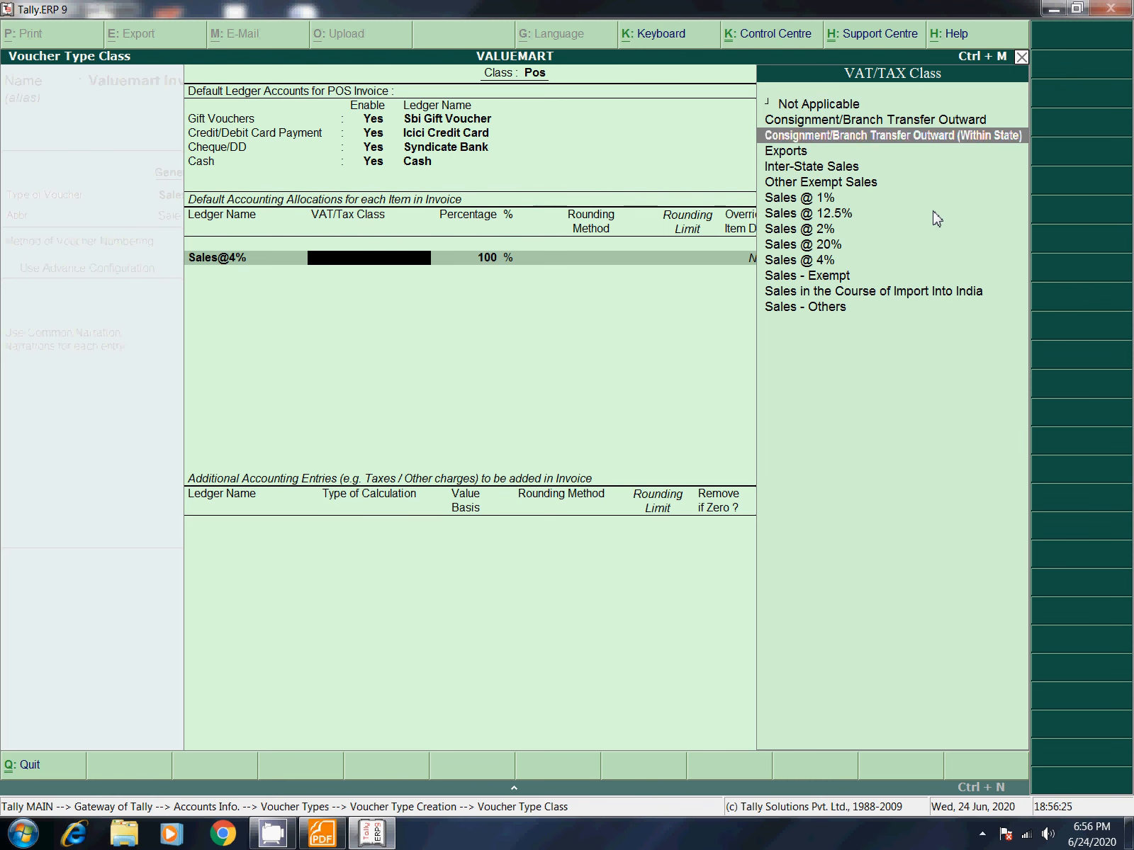
{"action": "key", "text": "Down"}
{"action": "key", "text": "Down"}
{"action": "key", "text": "Down"}
{"action": "key", "text": "Down"}
{"action": "key", "text": "Down"}
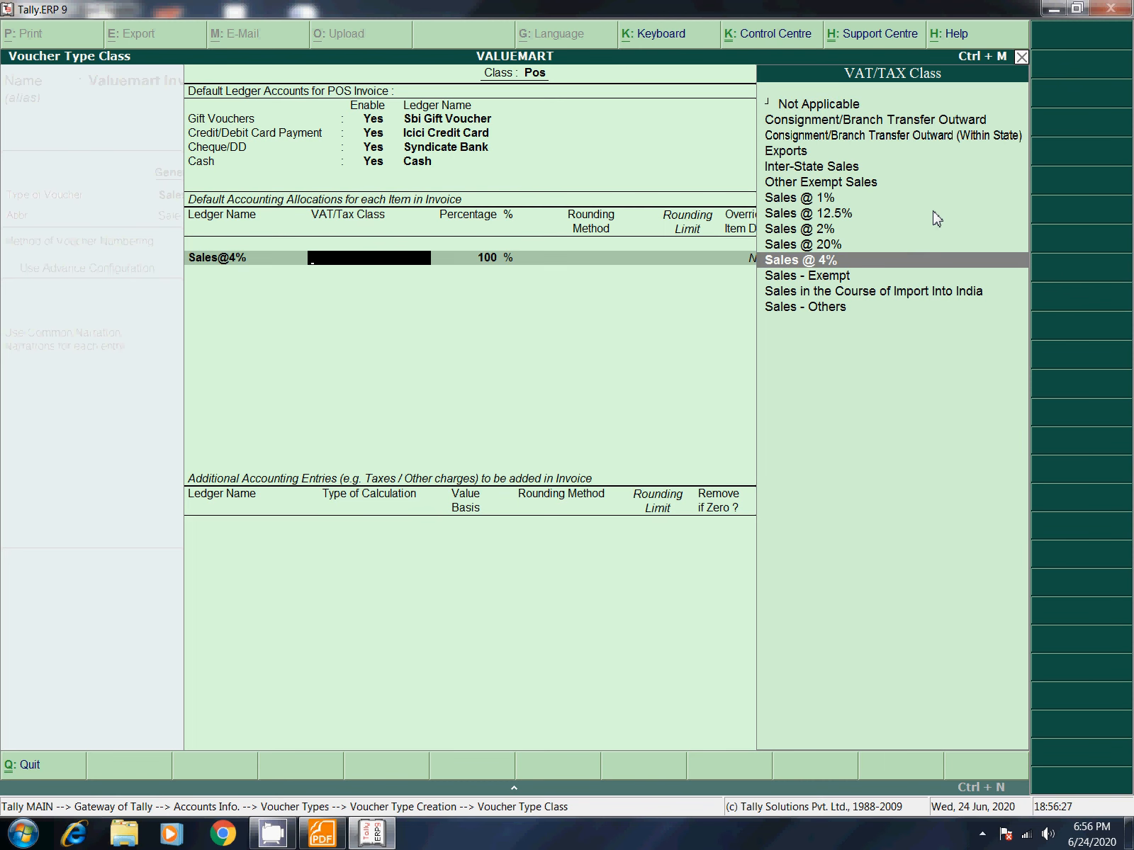
{"action": "key", "text": "Return"}
{"action": "key", "text": "Return"}
{"action": "key", "text": "Return"}
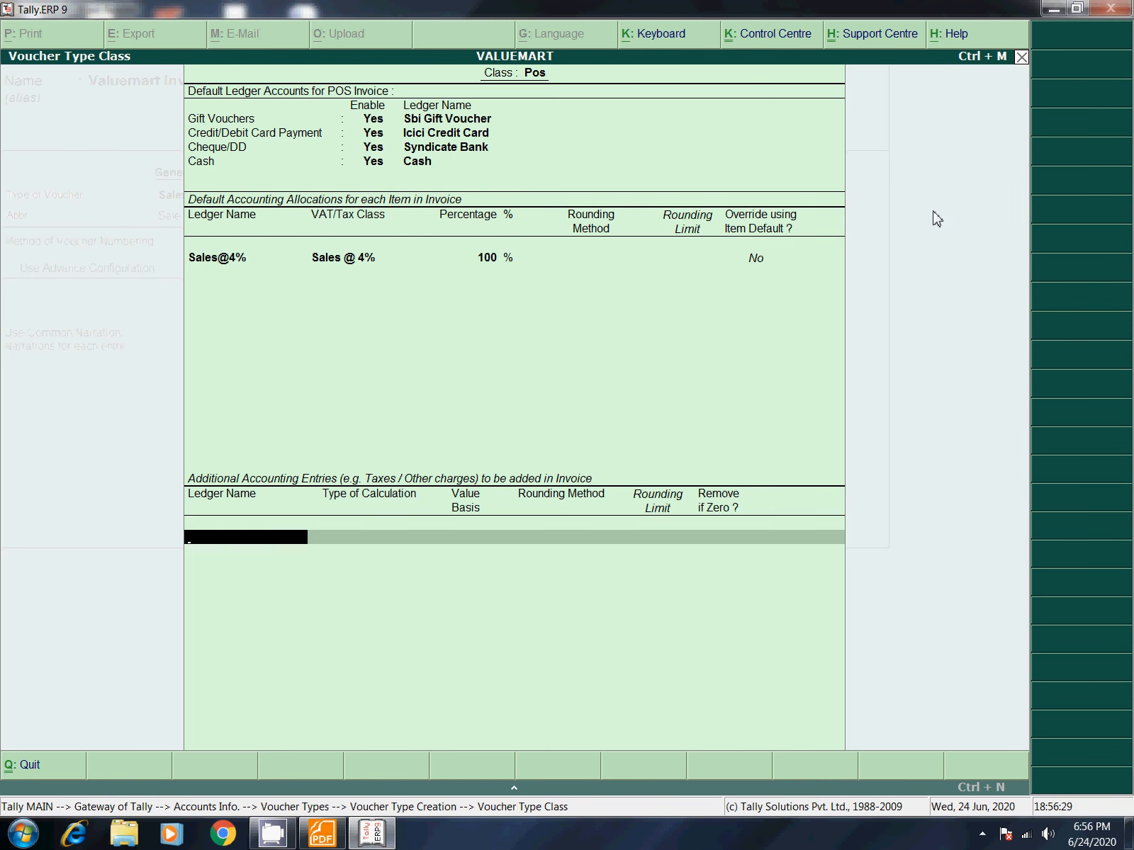
Step: Add Output Vat@4% On Total Sales at 4% to the Pos class and close it
{"action": "type", "text": "Out"}
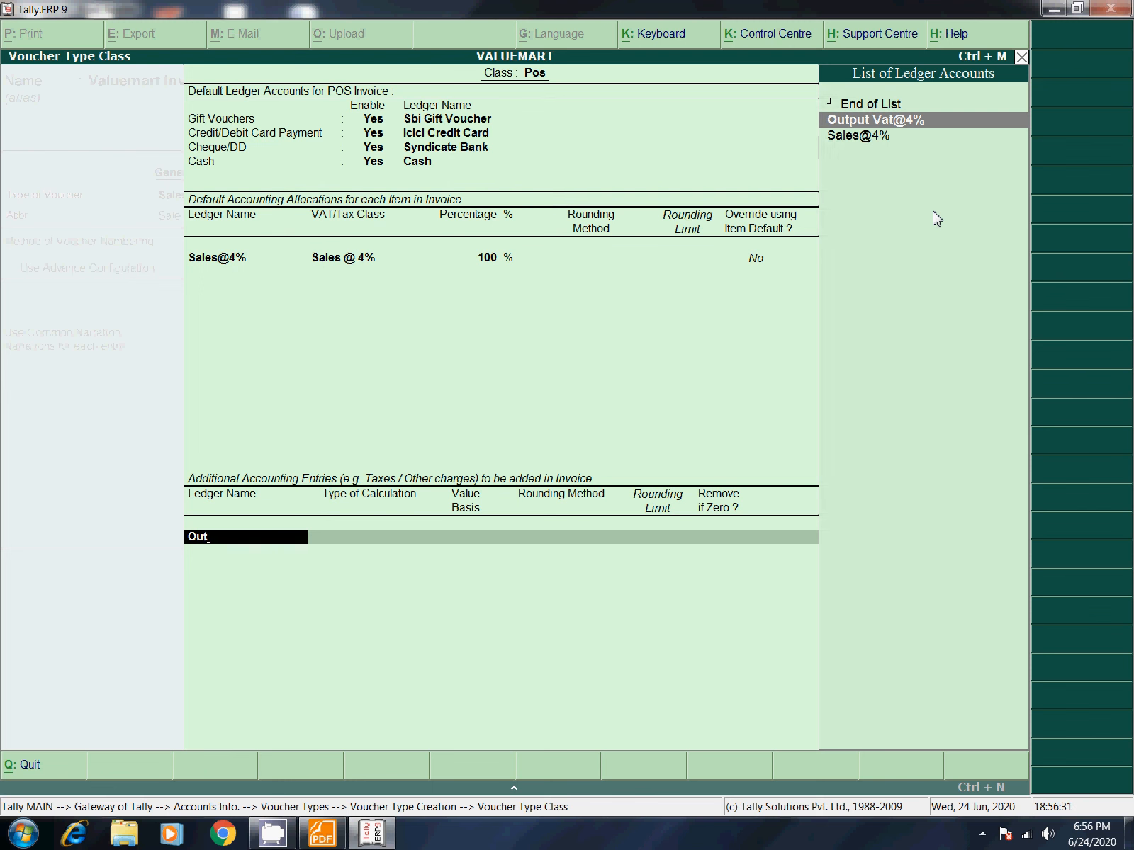
{"action": "key", "text": "Return"}
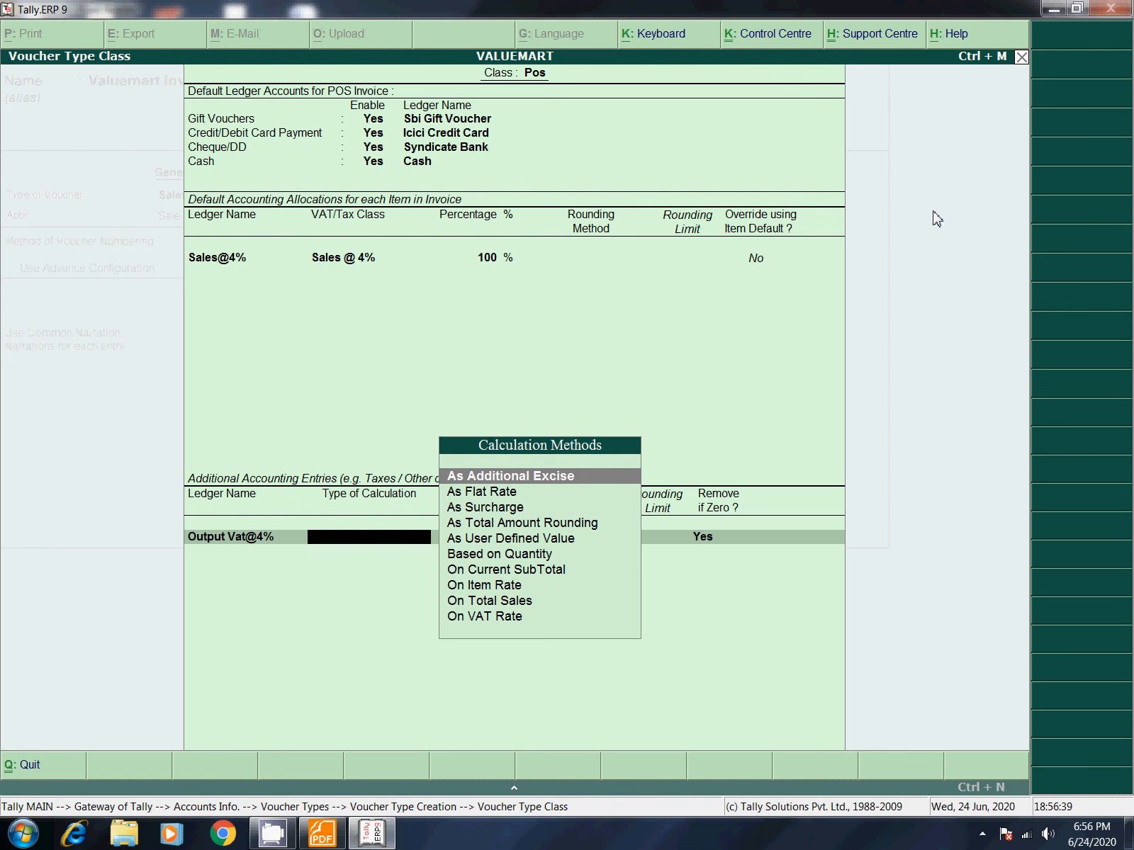
{"action": "key", "text": "Down"}
{"action": "key", "text": "Down"}
{"action": "key", "text": "Down"}
{"action": "key", "text": "Down"}
{"action": "key", "text": "Down"}
{"action": "key", "text": "Down"}
{"action": "key", "text": "Down"}
{"action": "key", "text": "Down"}
{"action": "key", "text": "Return"}
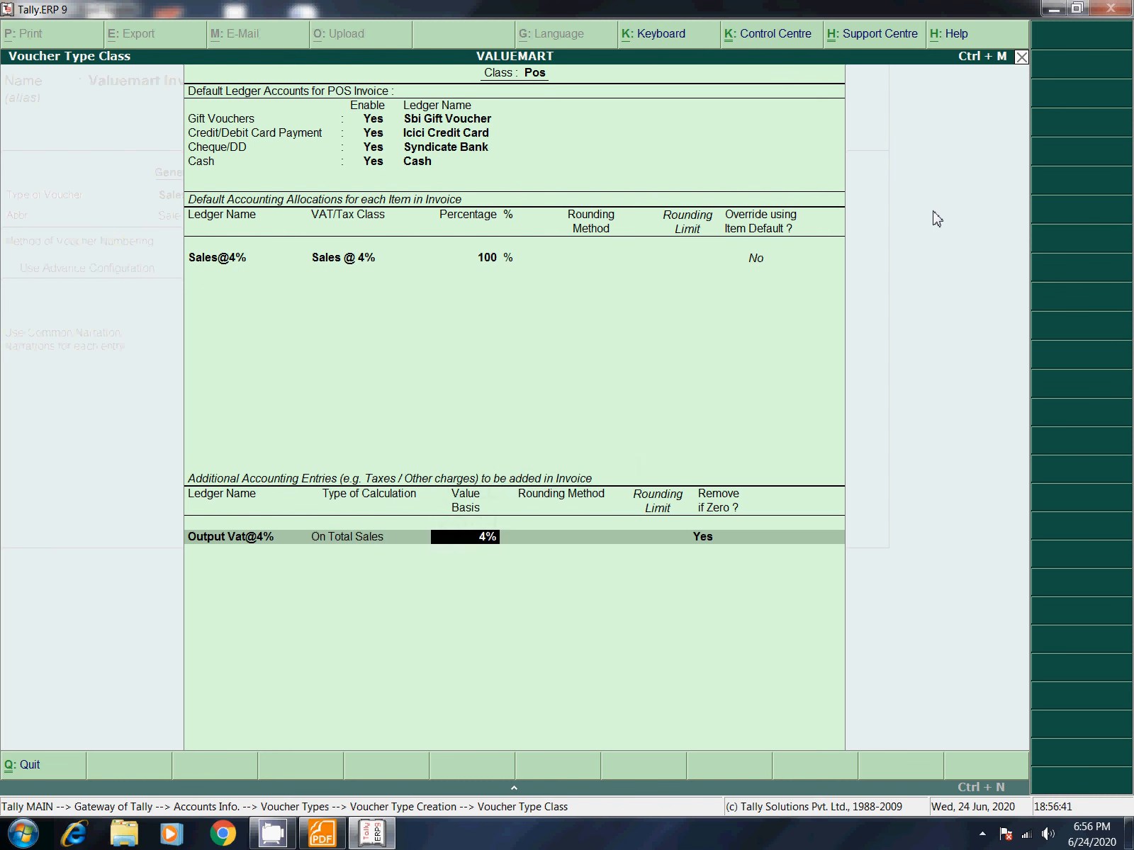
{"action": "key", "text": "Return"}
{"action": "key", "text": "Return"}
{"action": "key", "text": "Return"}
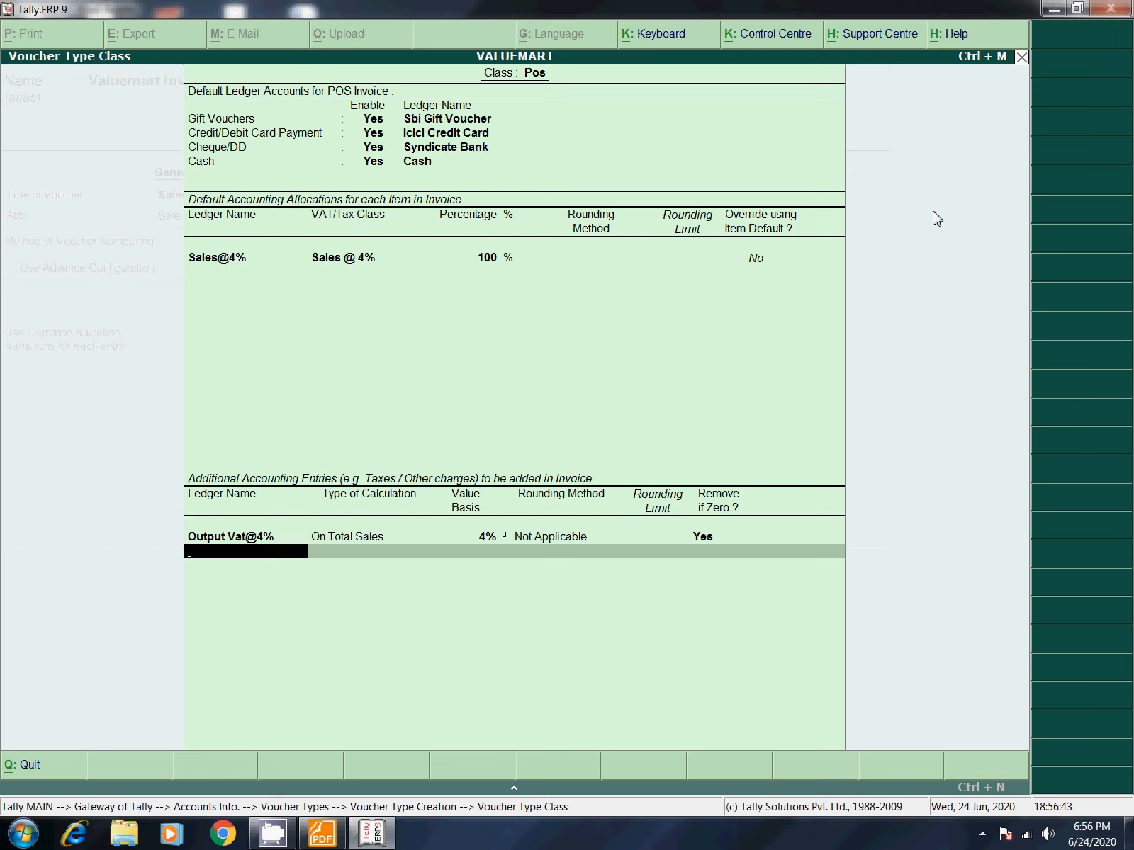
{"action": "key", "text": "Return"}
{"action": "key", "text": "Return"}
{"action": "key", "text": "Return"}
{"action": "key", "text": "Return"}
{"action": "key", "text": "Return"}
{"action": "key", "text": "Return"}
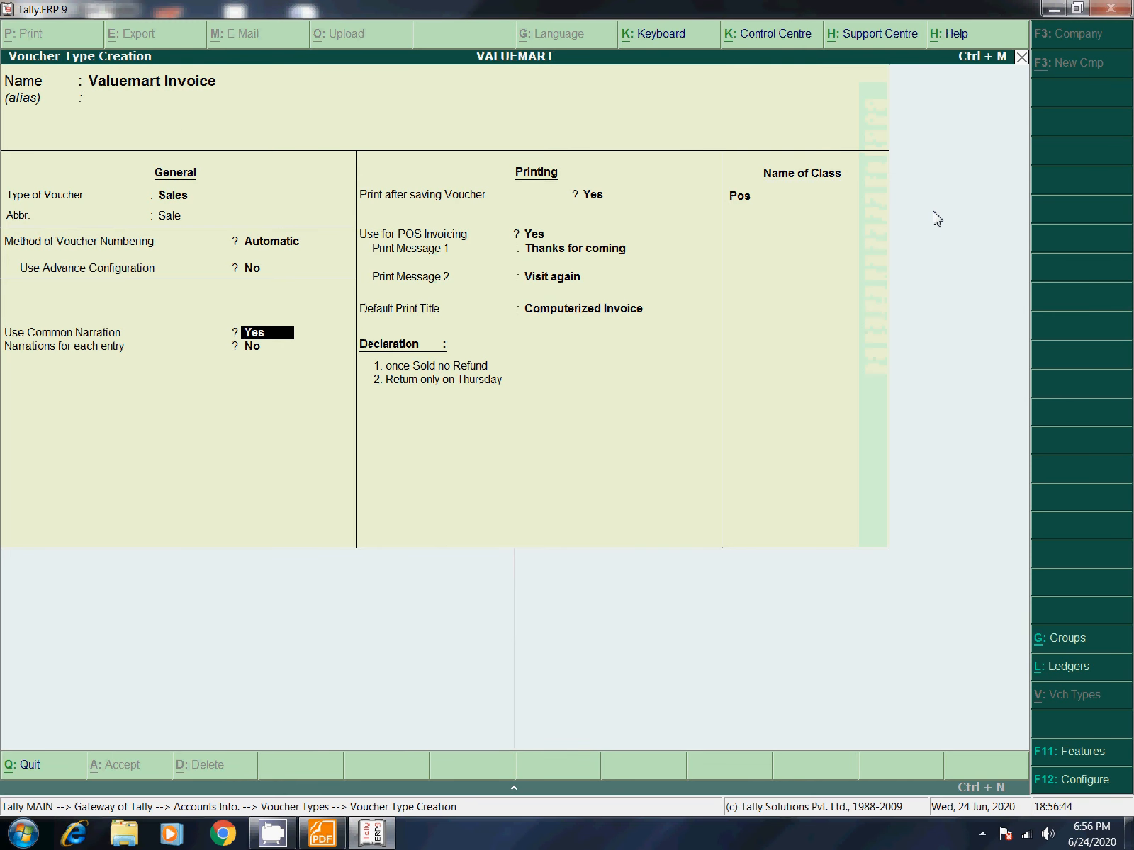
Step: Save the Valuemart Invoice voucher type with its Pos class settings and return to the Gateway
{"action": "key", "text": "Return"}
{"action": "key", "text": "Return"}
{"action": "key", "text": "Return"}
{"action": "key", "text": "Return"}
{"action": "key", "text": "Return"}
{"action": "key", "text": "Return"}
{"action": "key", "text": "Return"}
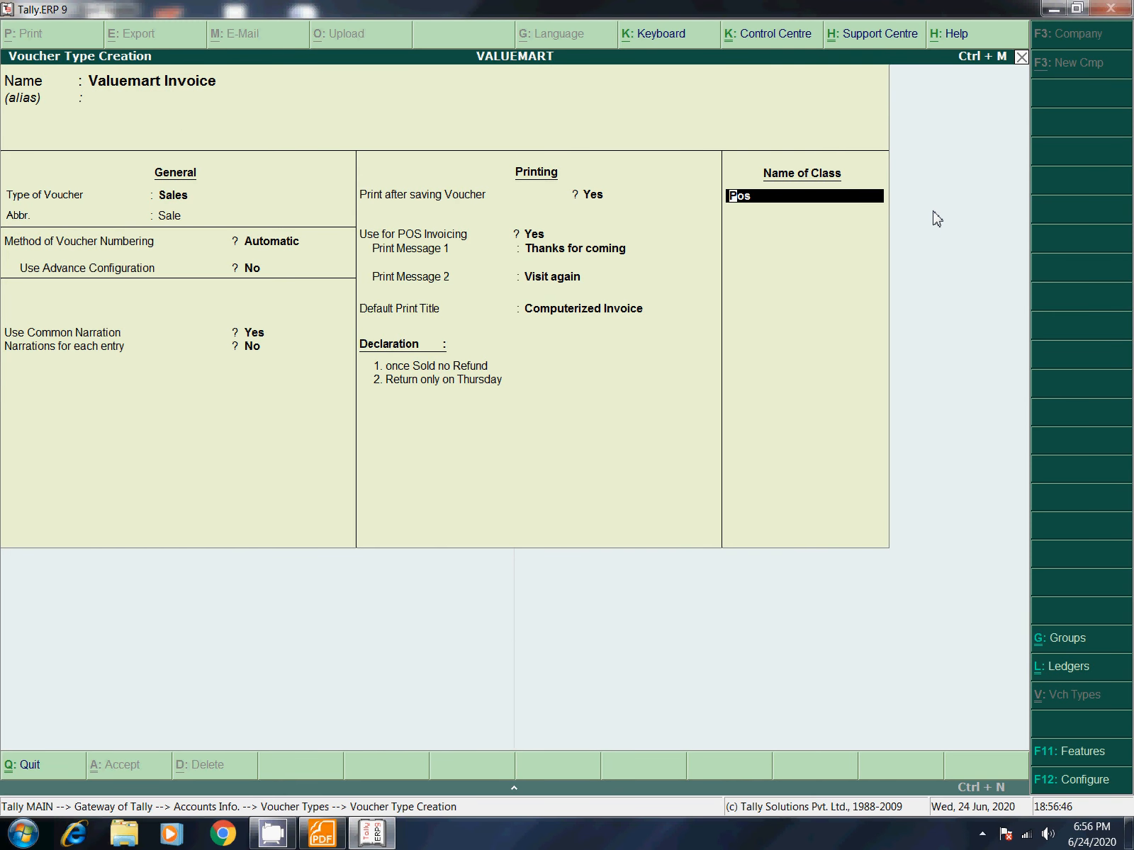
{"action": "key", "text": "Return"}
{"action": "key", "text": "ctrl+a"}
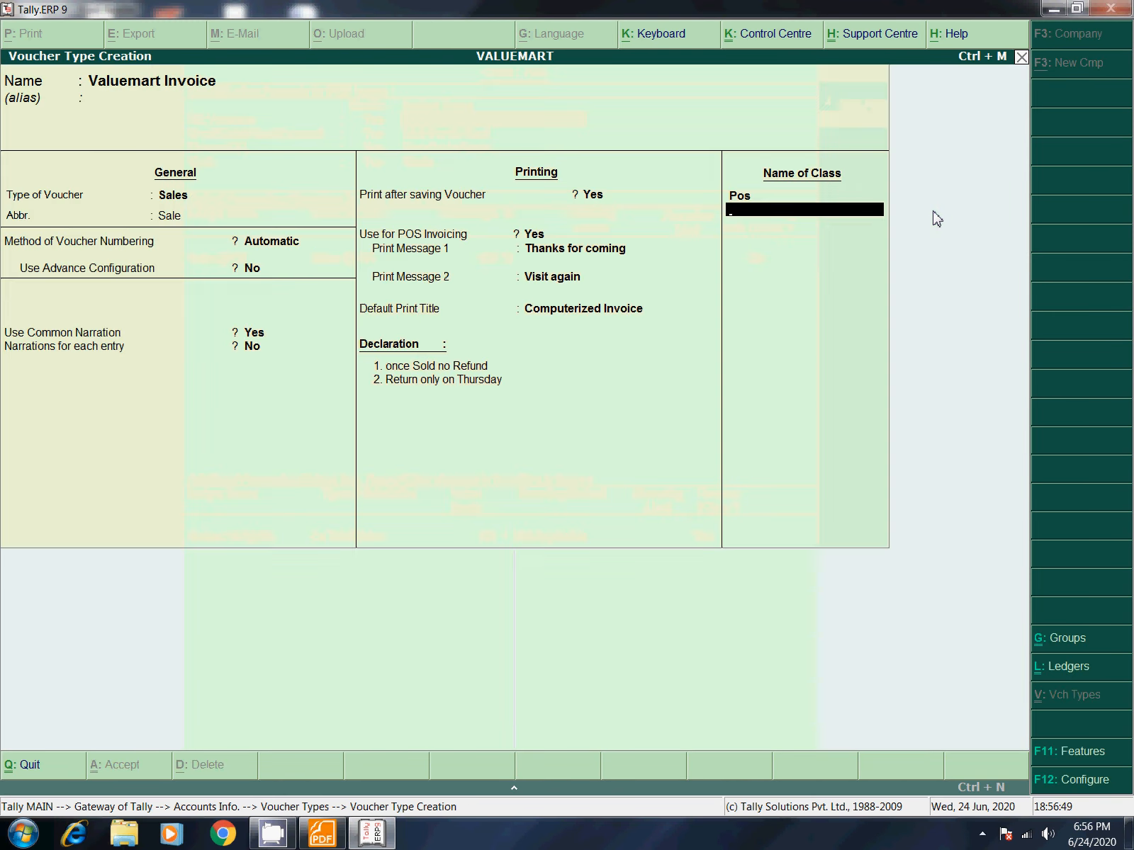
{"action": "key", "text": "ctrl+a"}
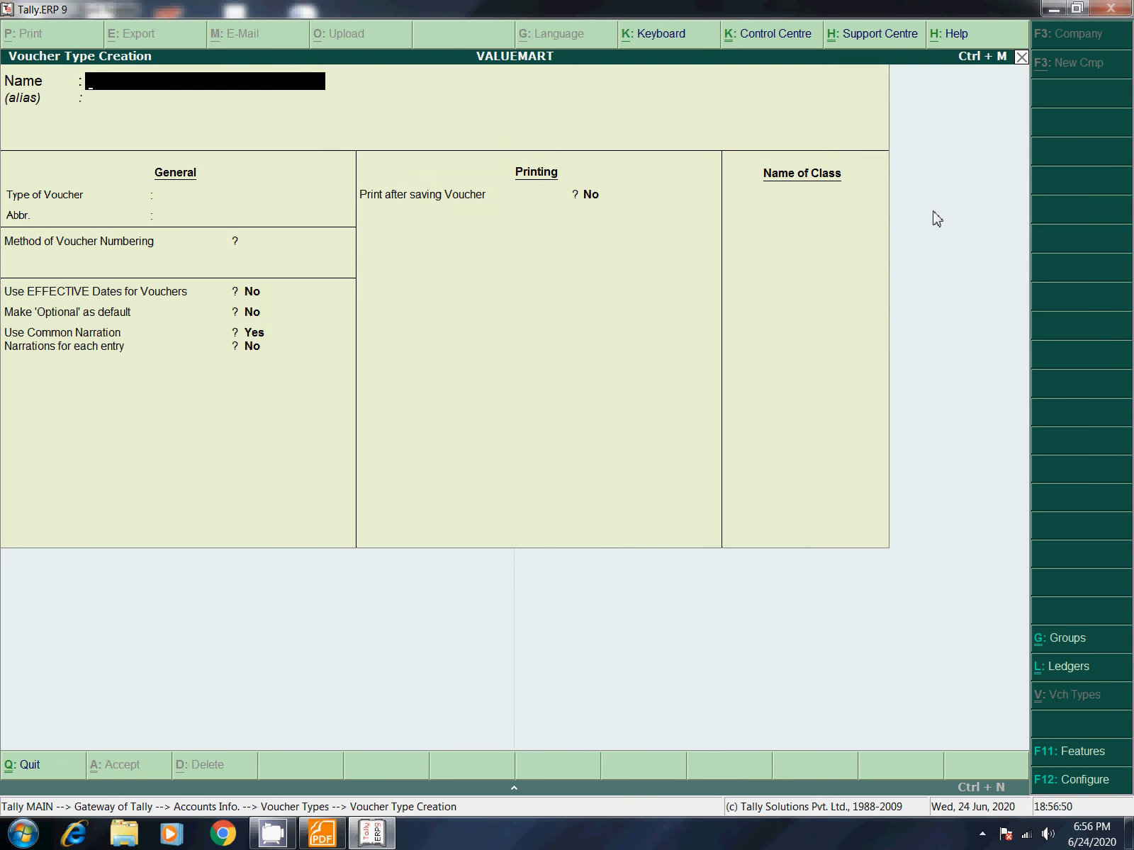
{"action": "key", "text": "Escape"}
{"action": "key", "text": "Escape"}
{"action": "key", "text": "Escape"}
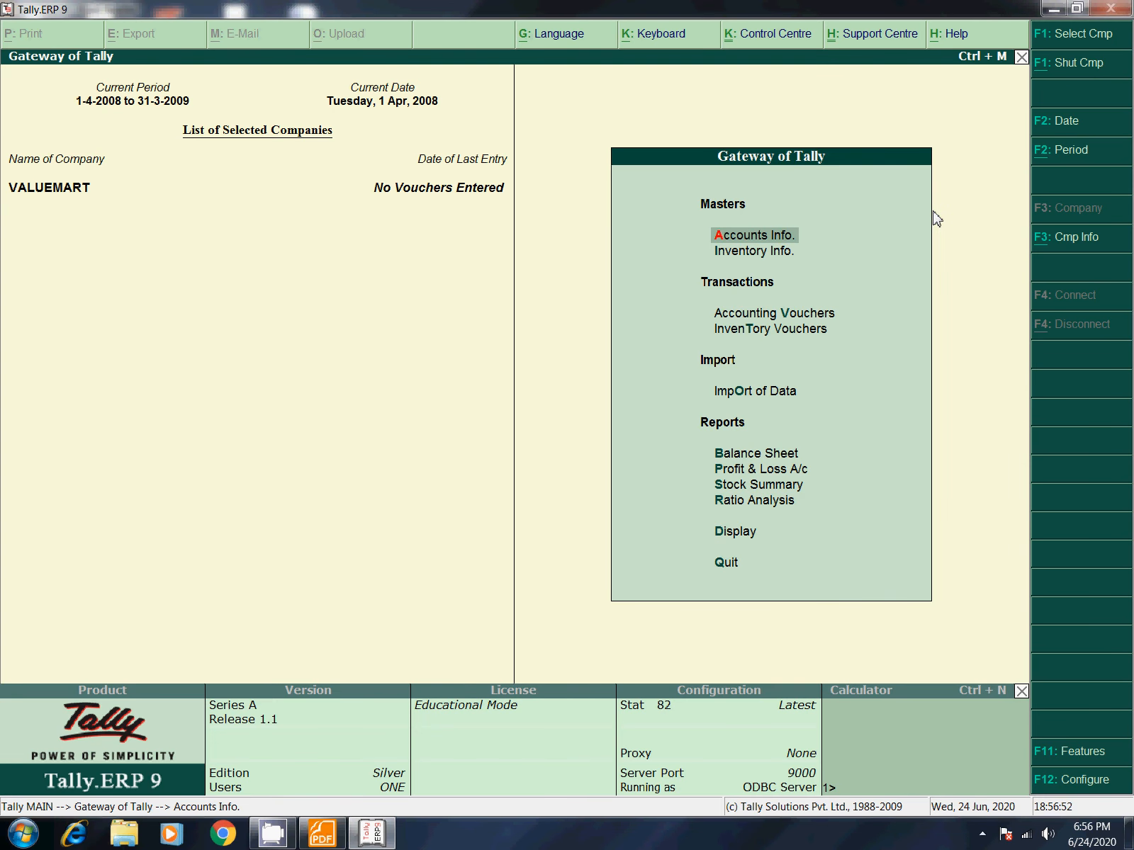
Step: Open accounting voucher entry and change the voucher type to Valuemart Invoice
{"action": "key", "text": "Down"}
{"action": "key", "text": "Down"}
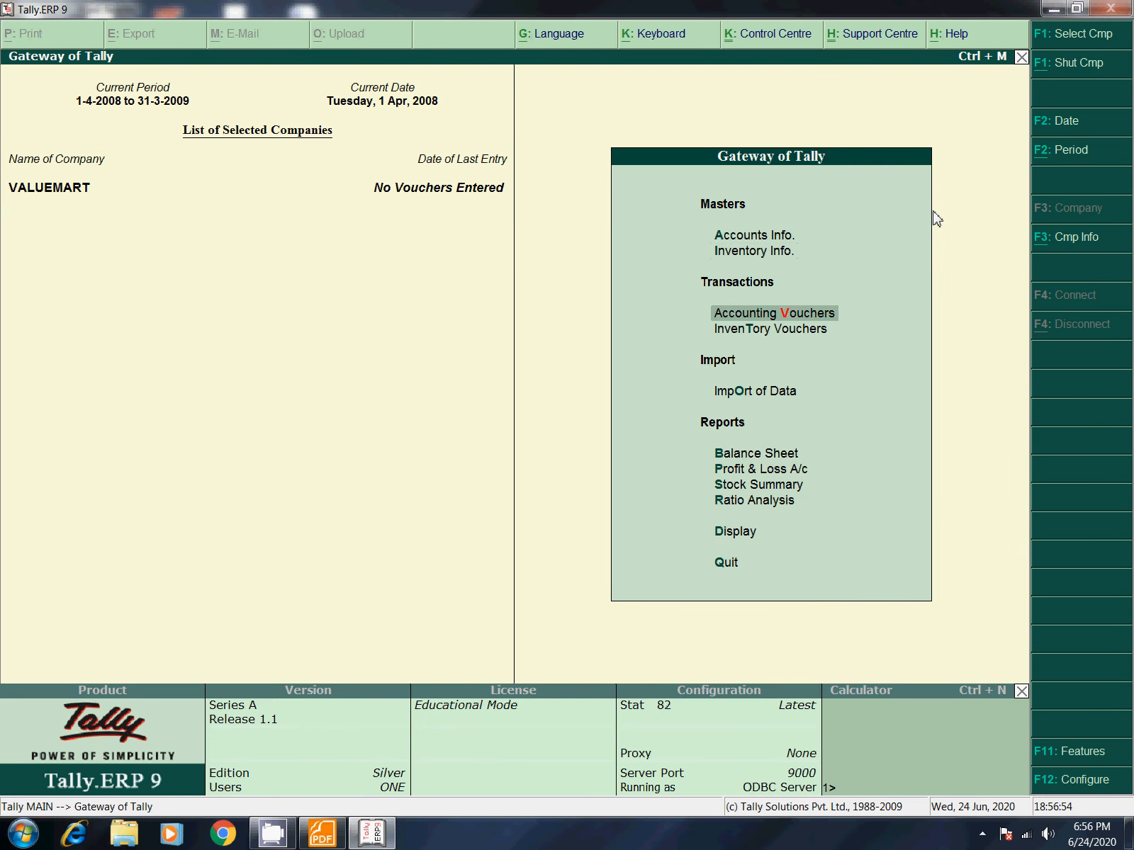
{"action": "key", "text": "Return"}
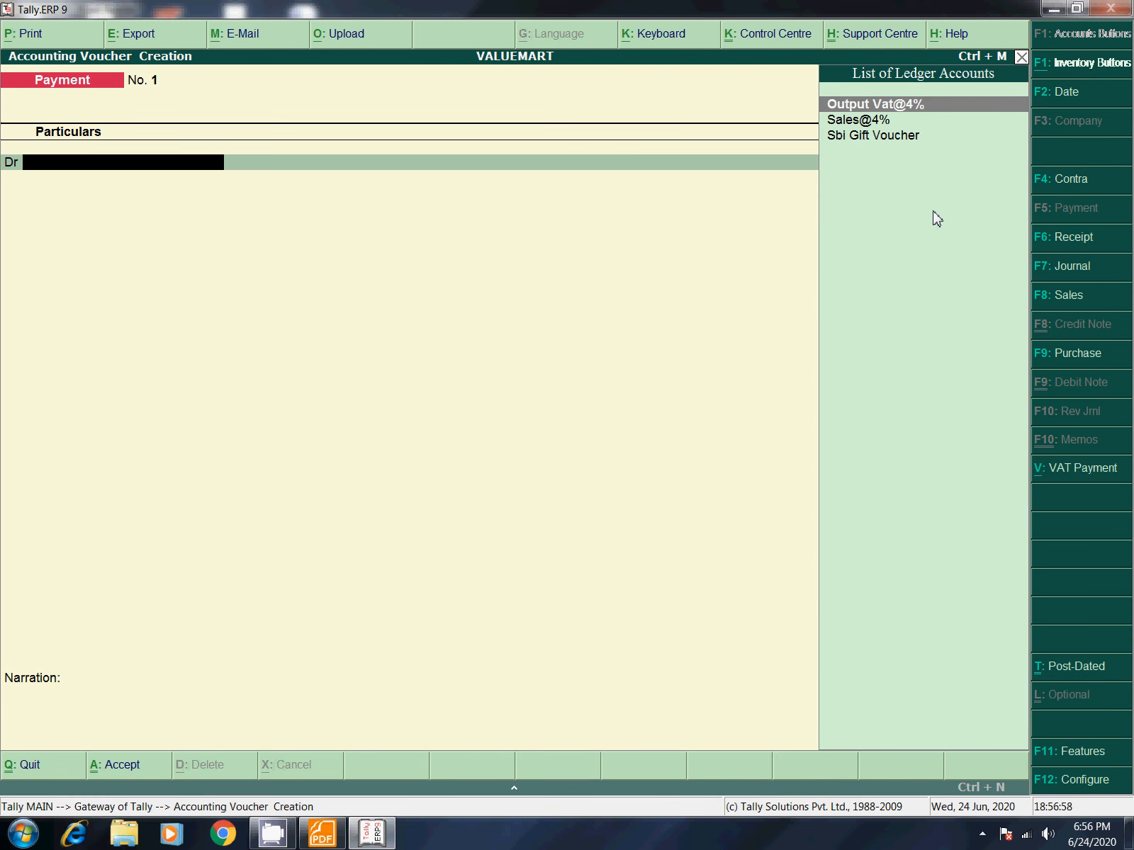
{"action": "left_click", "coordinate": [1055, 297]}
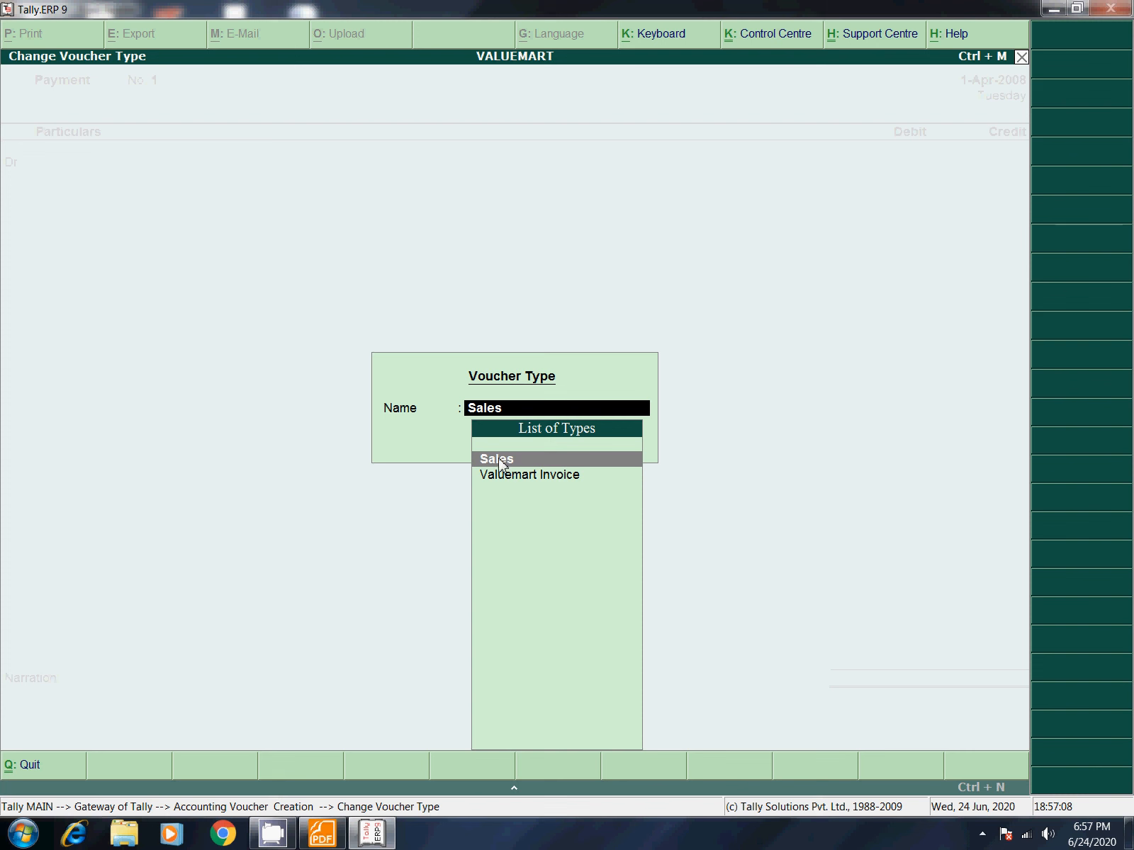
{"action": "left_click", "coordinate": [531, 475]}
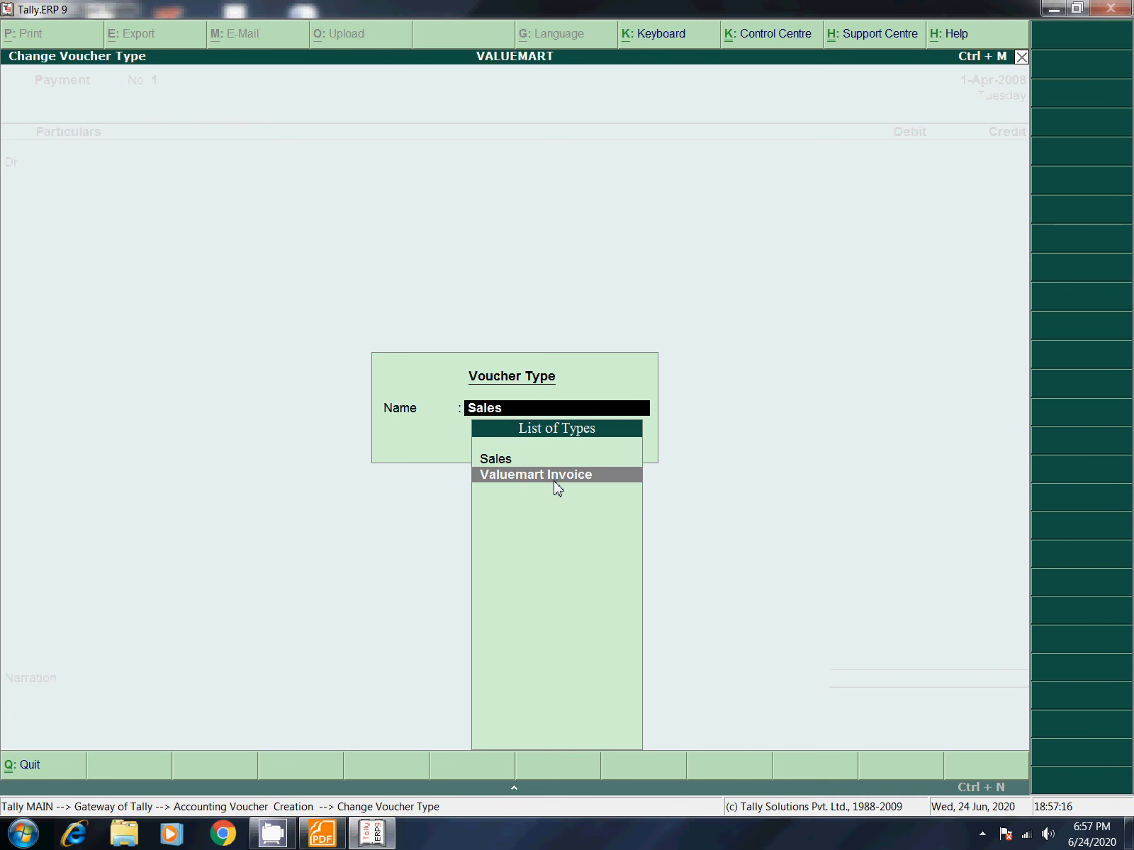
{"action": "key", "text": "Up"}
{"action": "key", "text": "Return"}
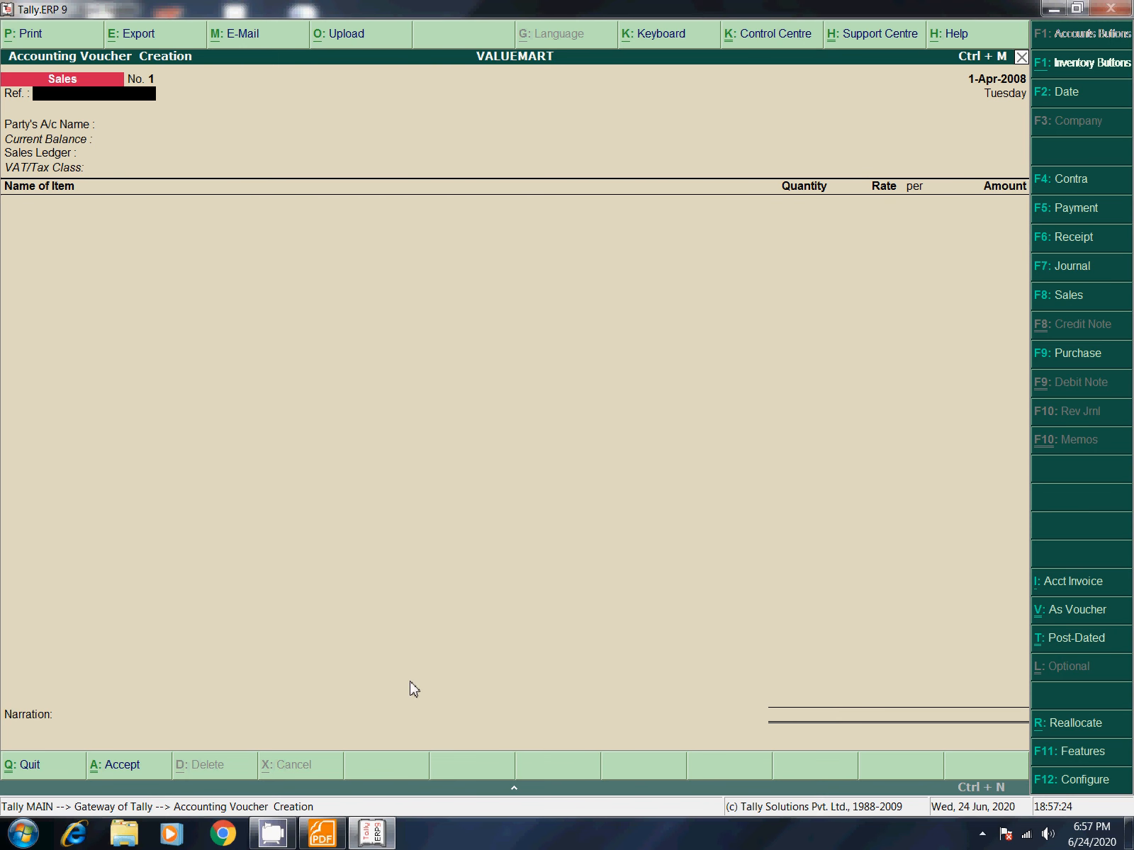
{"action": "left_click", "coordinate": [1075, 298]}
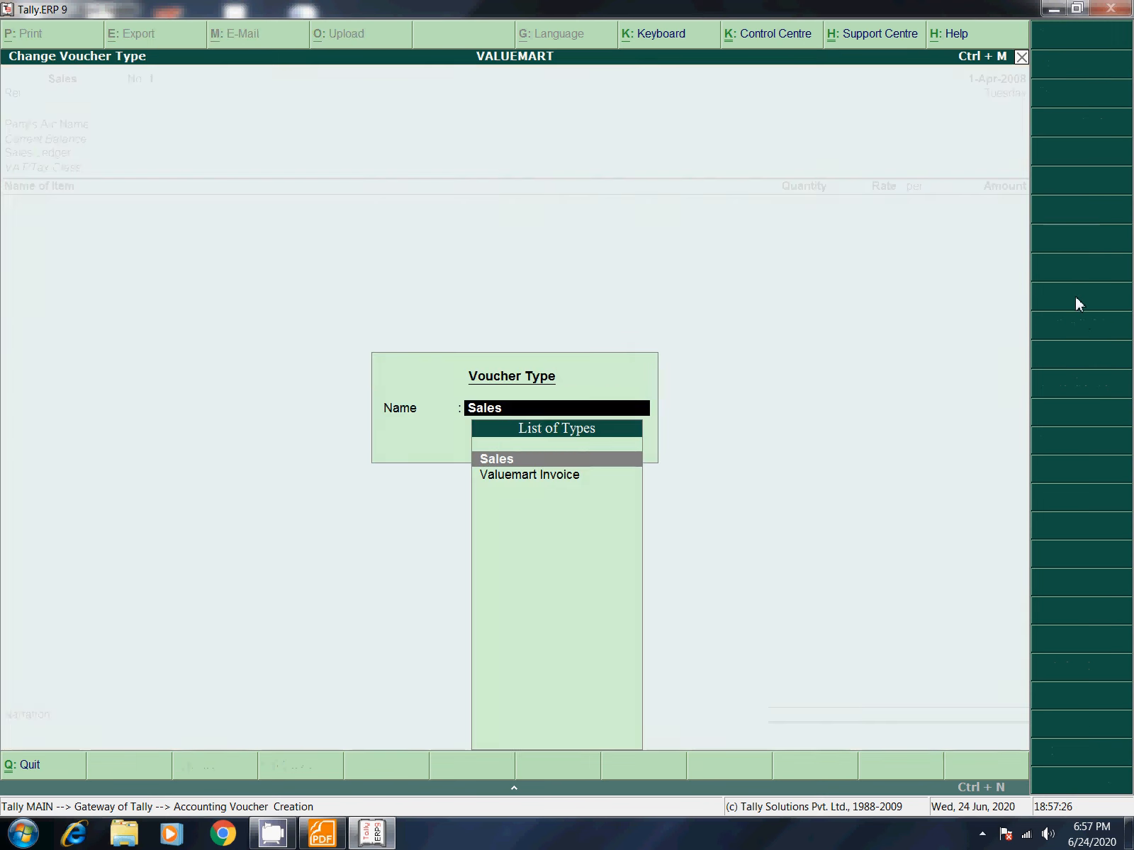
{"action": "left_click", "coordinate": [571, 478]}
{"action": "key", "text": "Return"}
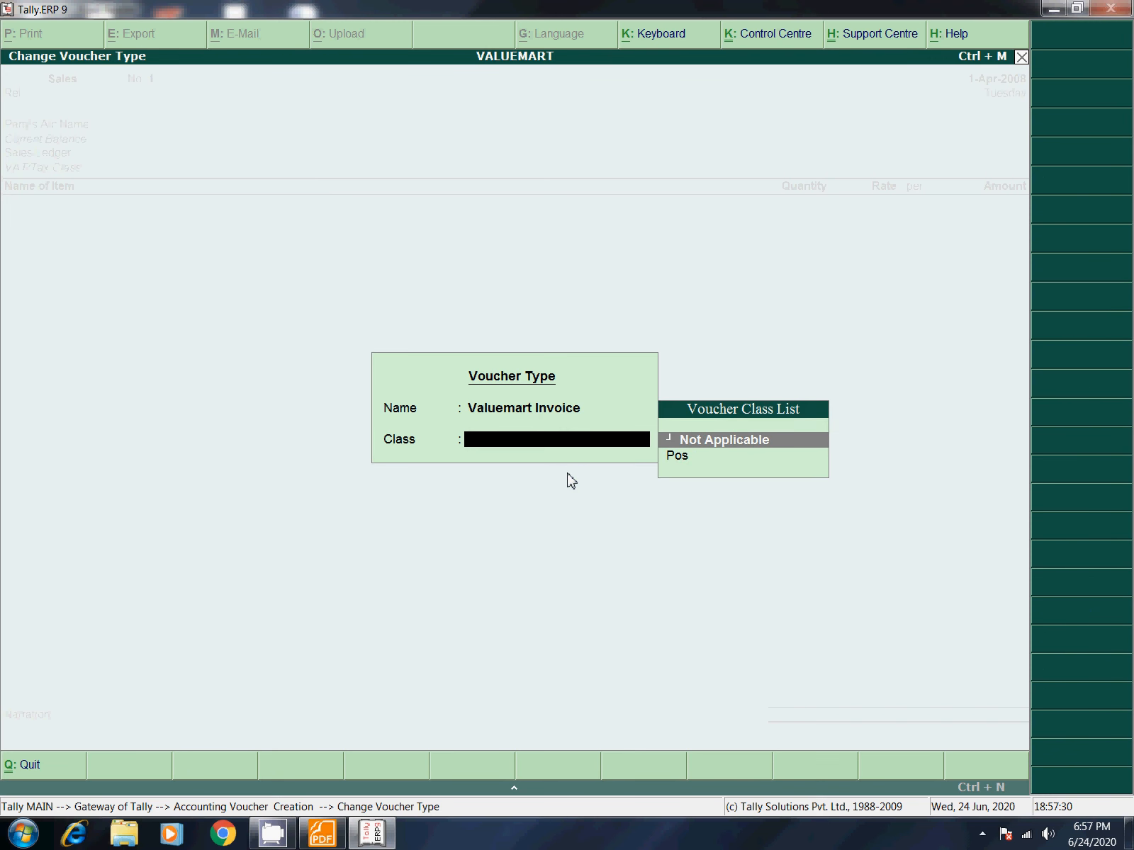
Step: Choose the Pos voucher class and leave payment as single Cash rather than Multi Mode Pymt
{"action": "key", "text": "Down"}
{"action": "key", "text": "Return"}
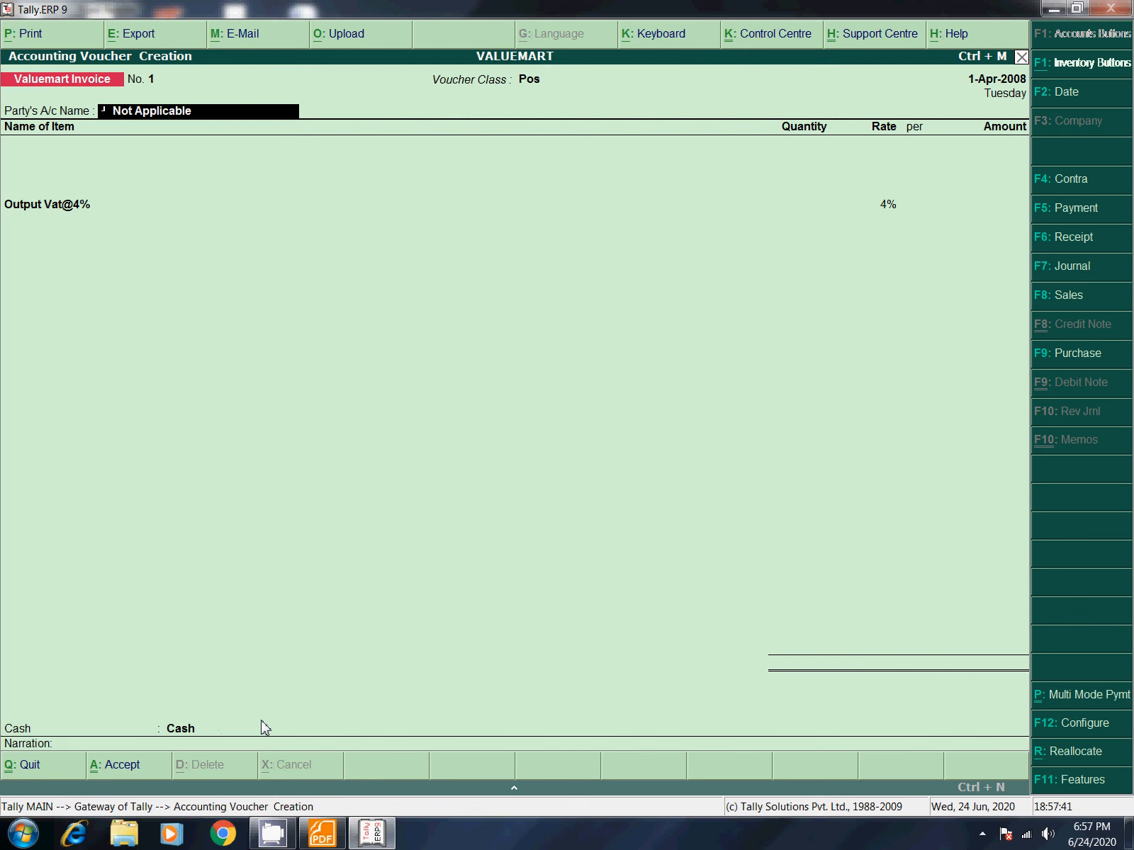
{"action": "left_click", "coordinate": [1066, 703]}
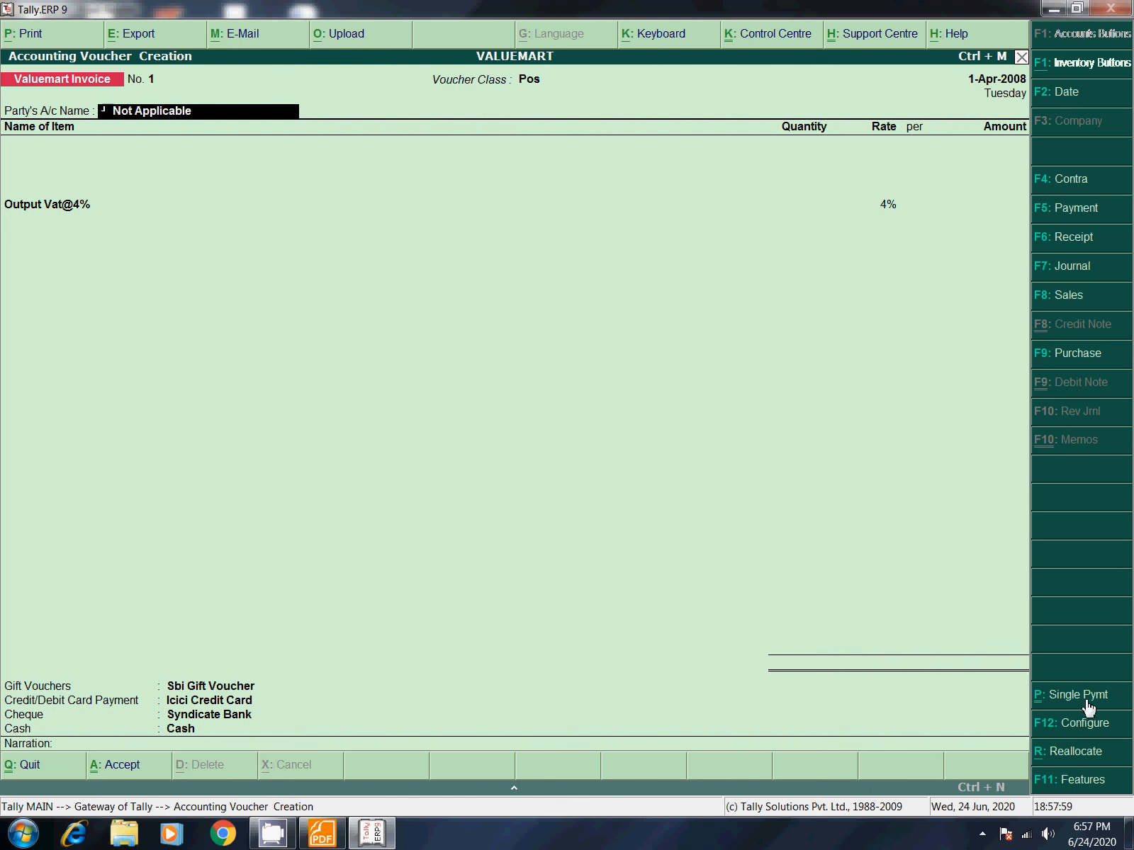
{"action": "left_click", "coordinate": [1055, 702]}
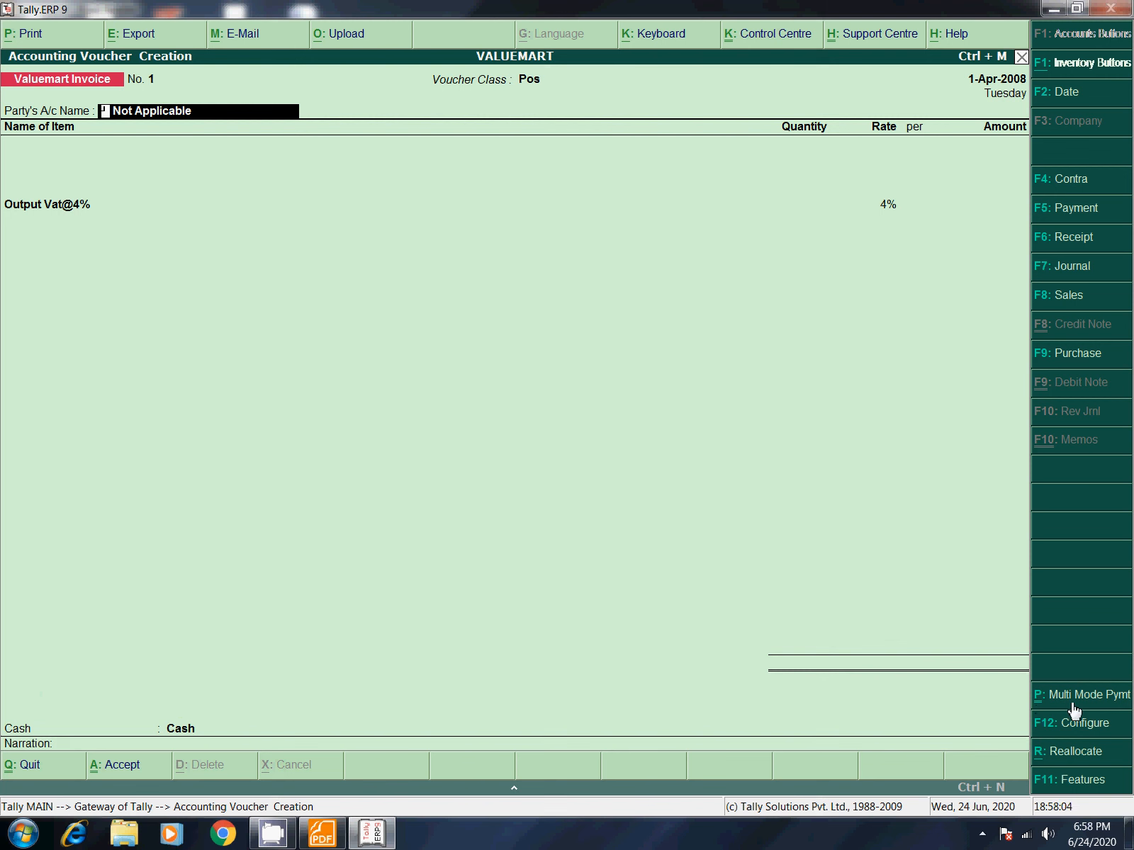
{"action": "left_click", "coordinate": [1104, 708]}
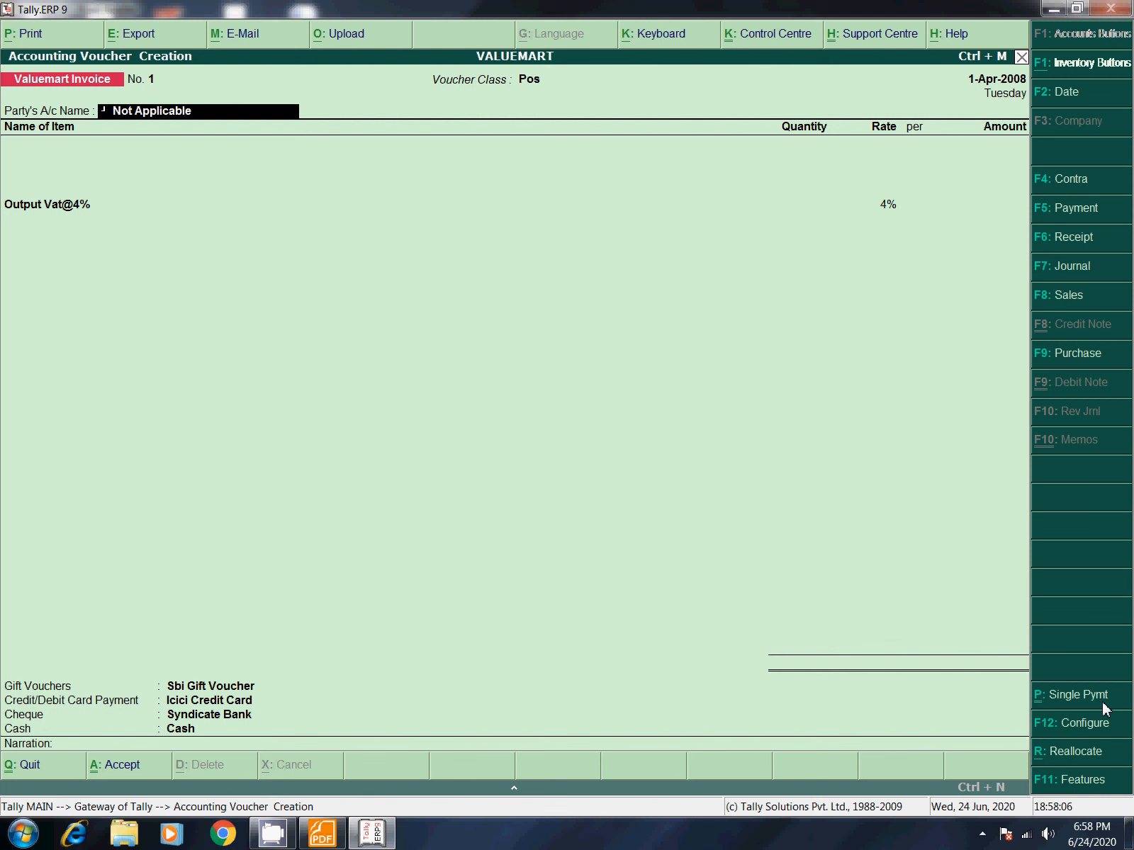
{"action": "left_click", "coordinate": [1044, 703]}
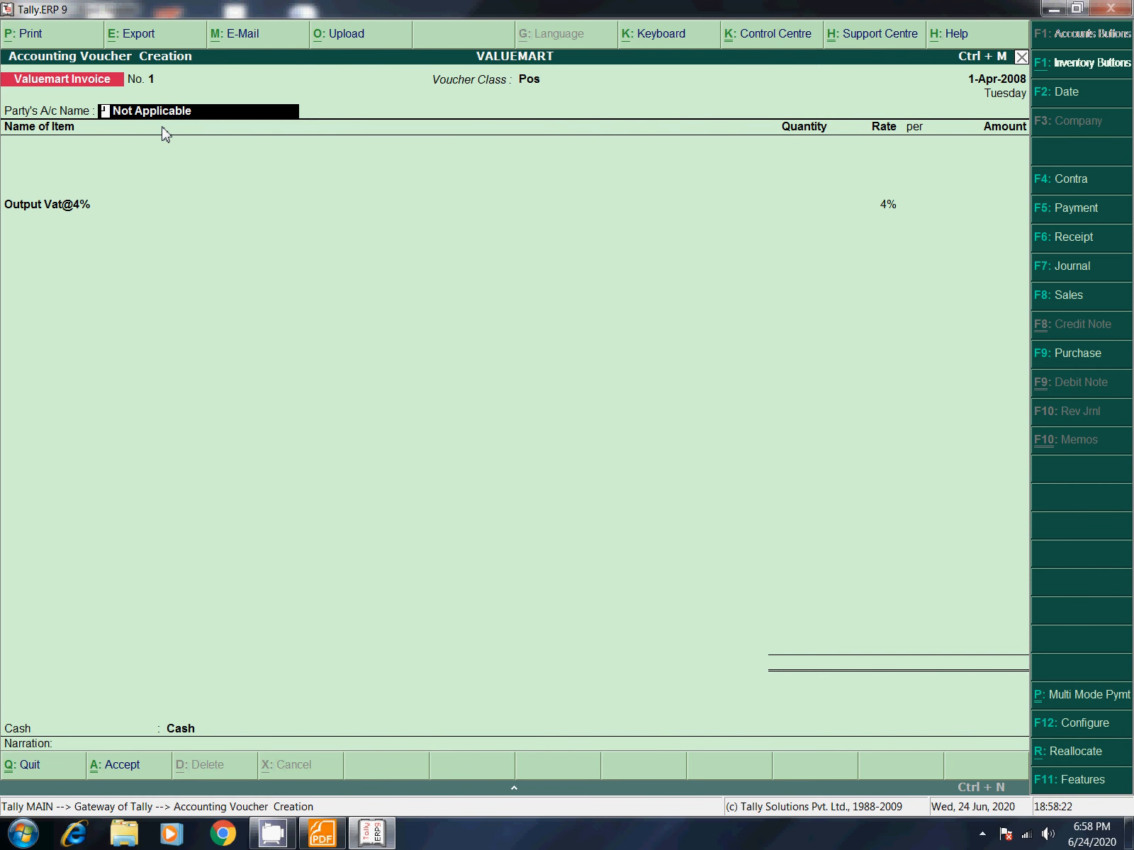
Step: Skip the party and buyer's details and bill 25 kgs of Rice at 50
{"action": "key", "text": "Return"}
{"action": "key", "text": "Return"}
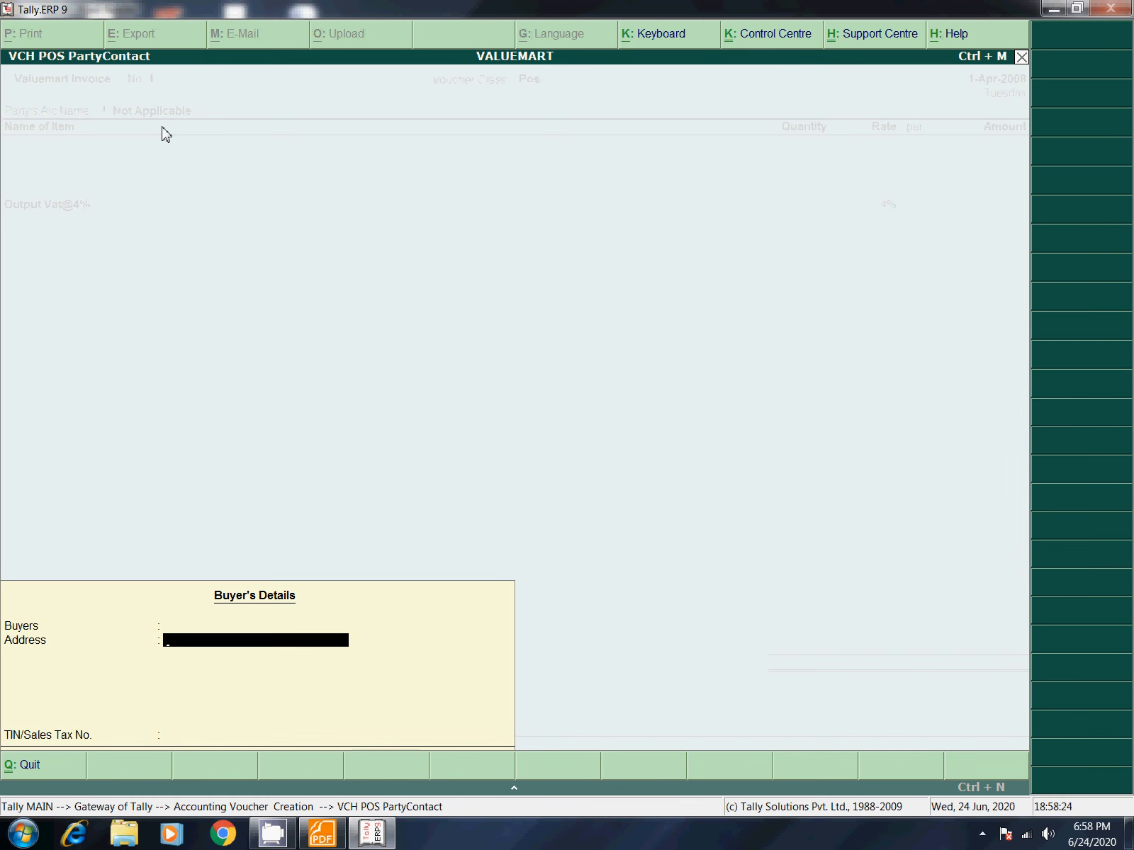
{"action": "key", "text": "Return"}
{"action": "key", "text": "Return"}
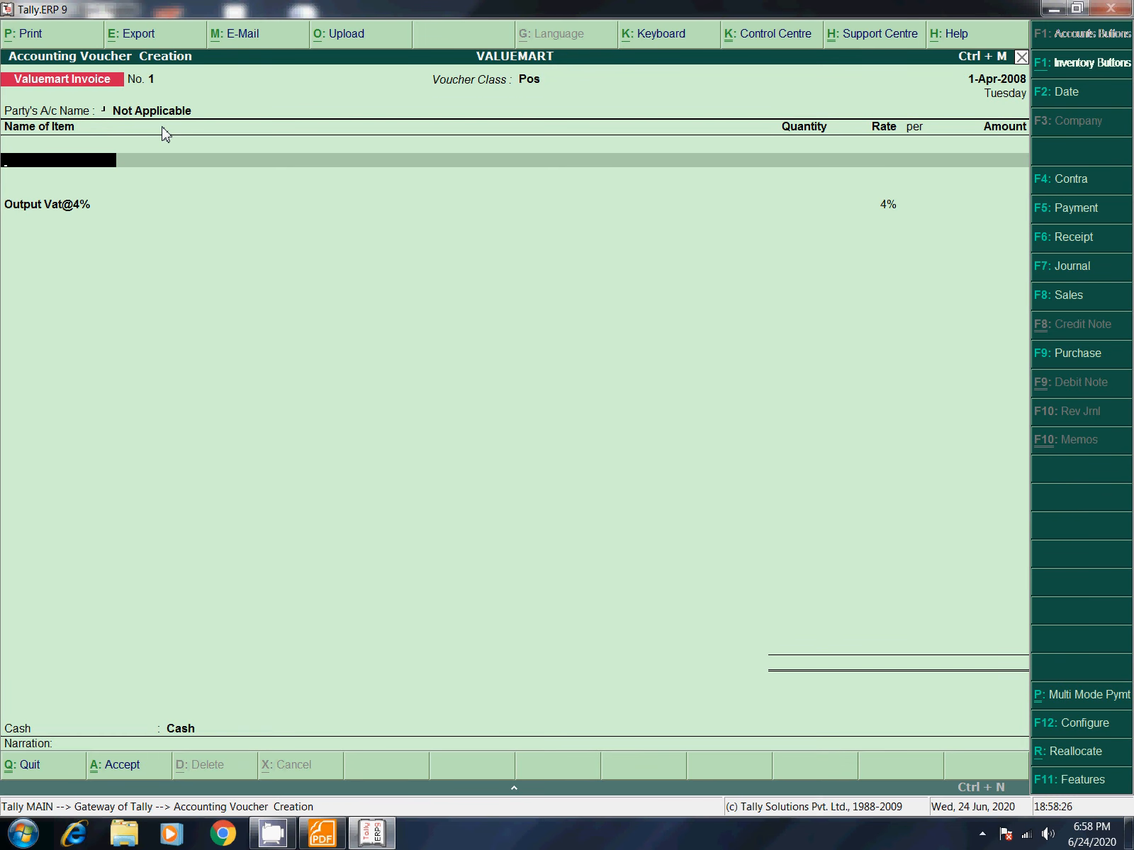
{"action": "type", "text": "Ri"}
{"action": "key", "text": "Return"}
{"action": "type", "text": "1 kgs"}
{"action": "key", "text": "Return"}
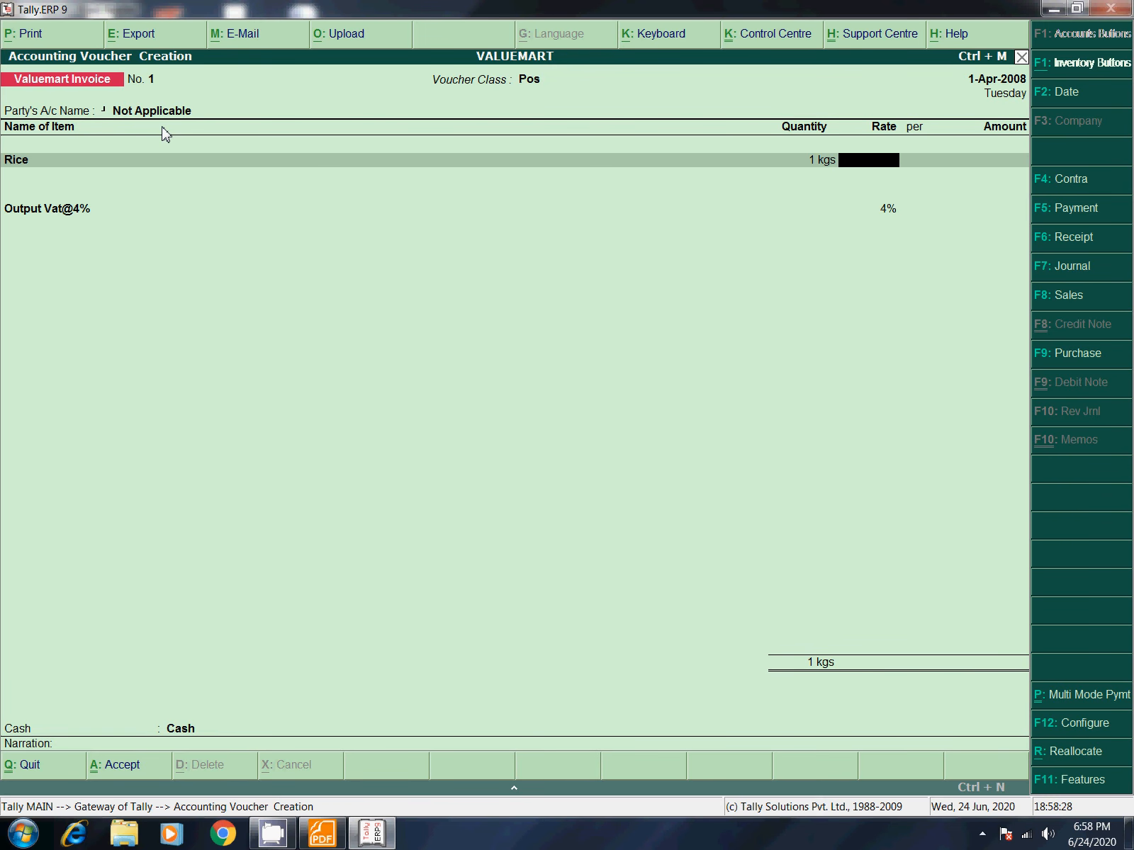
{"action": "key", "text": "BackSpace"}
{"action": "type", "text": "25"}
{"action": "key", "text": "Return"}
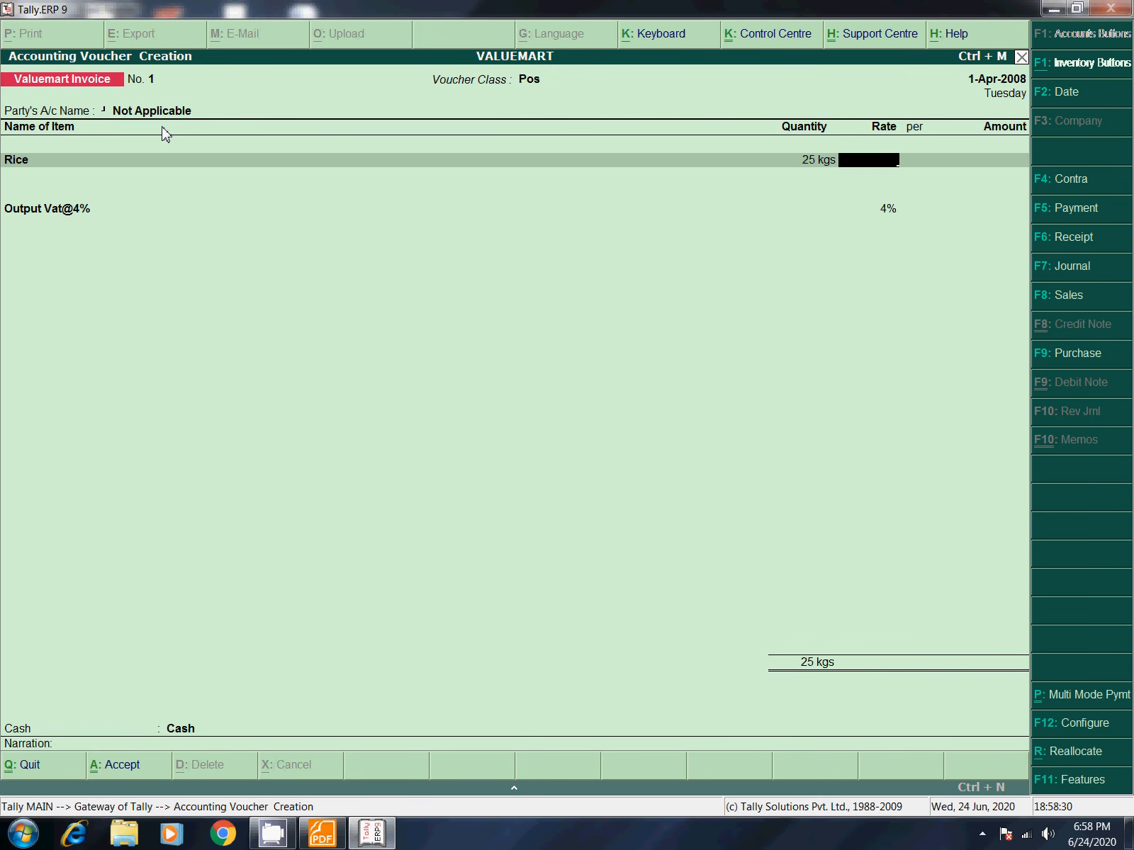
{"action": "type", "text": "500"}
{"action": "key", "text": "Return"}
{"action": "key", "text": "Return"}
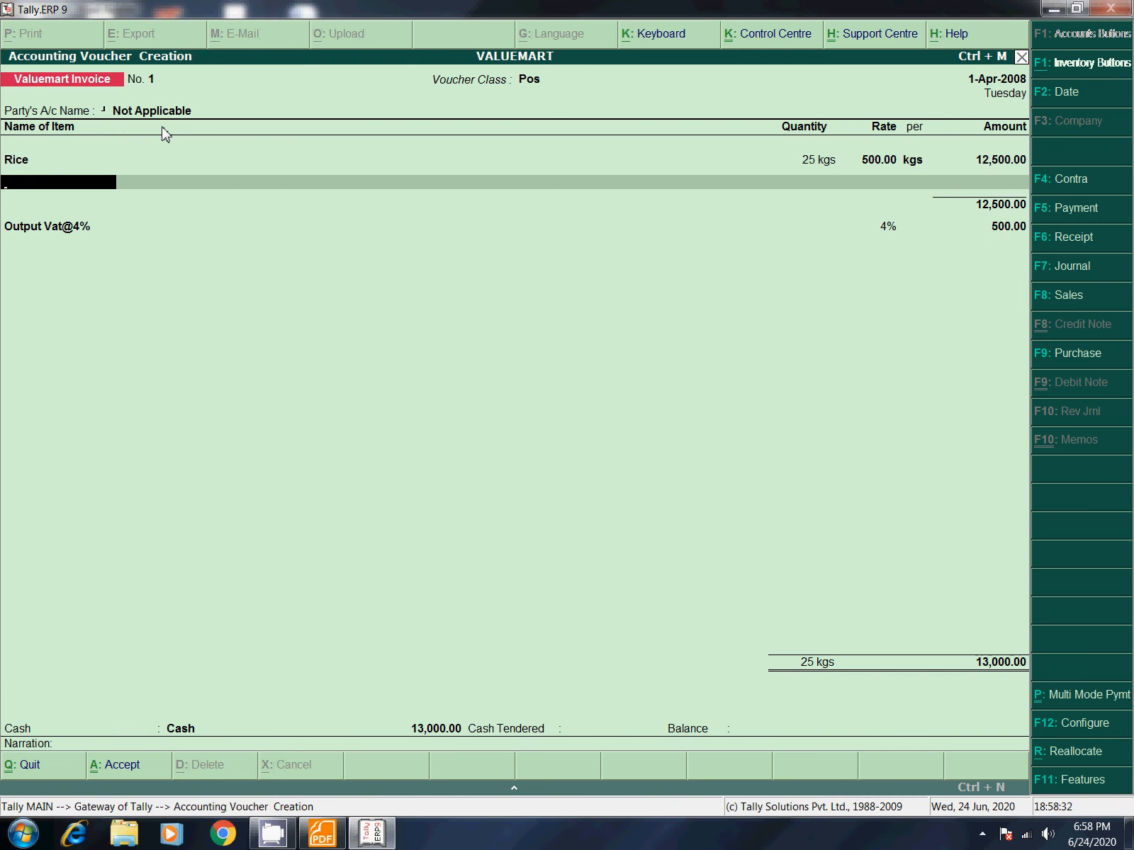
{"action": "key", "text": "BackSpace"}
{"action": "type", "text": "50"}
Step: Add 25 nos of Biscuits at 45 and 250 pcs of Chocolate at 4
{"action": "key", "text": "Return"}
{"action": "key", "text": "Return"}
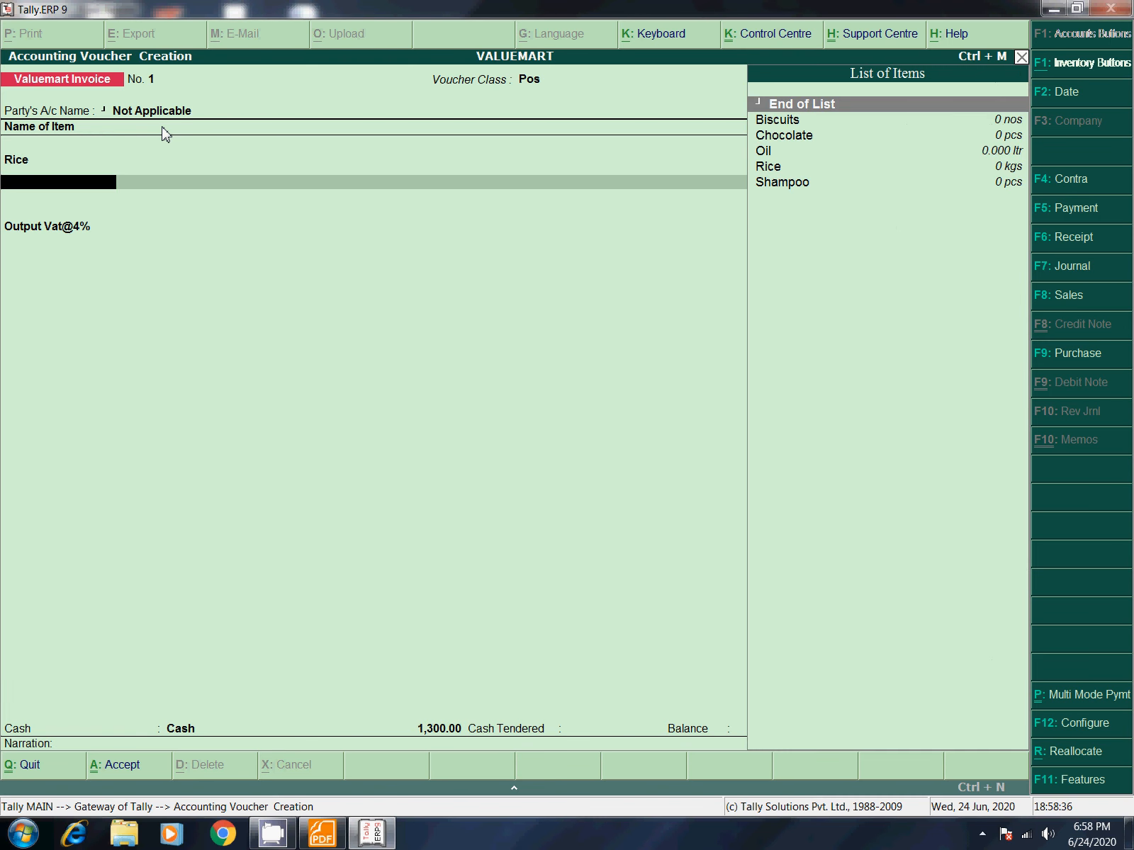
{"action": "key", "text": "Down"}
{"action": "key", "text": "Return"}
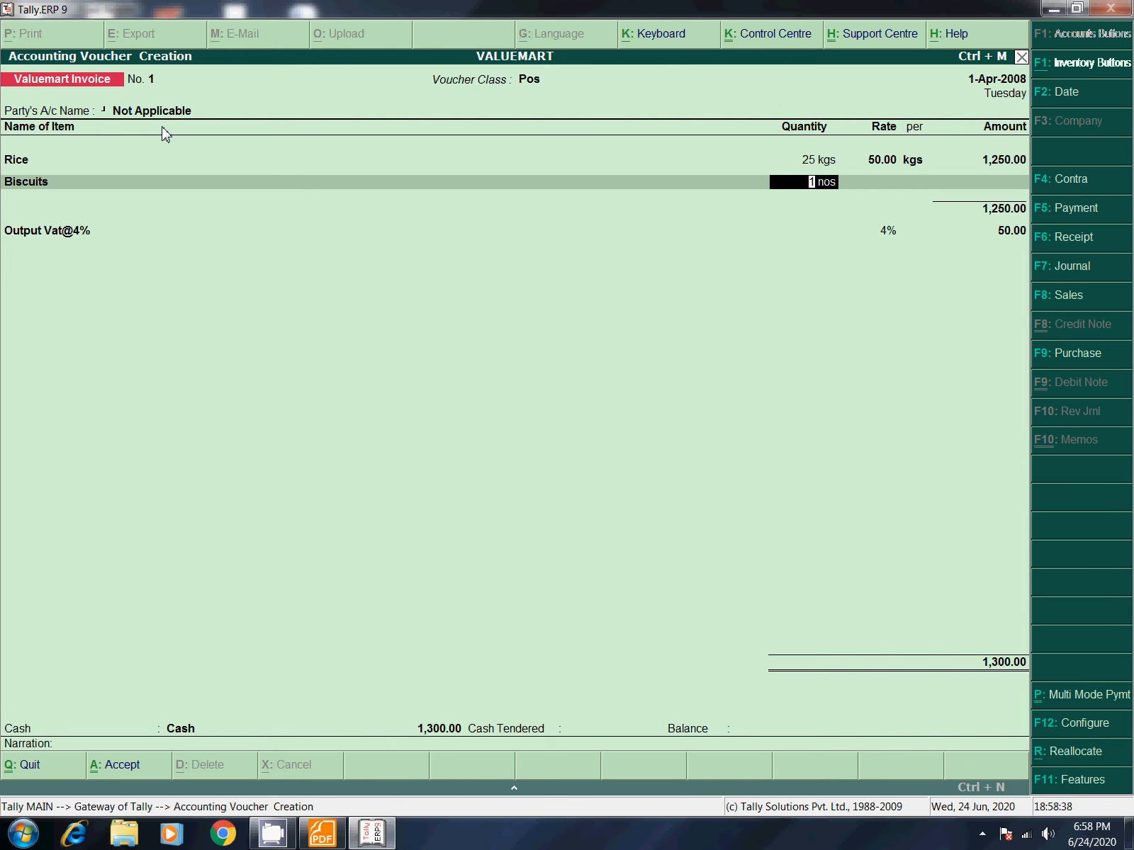
{"action": "type", "text": "25"}
{"action": "key", "text": "Return"}
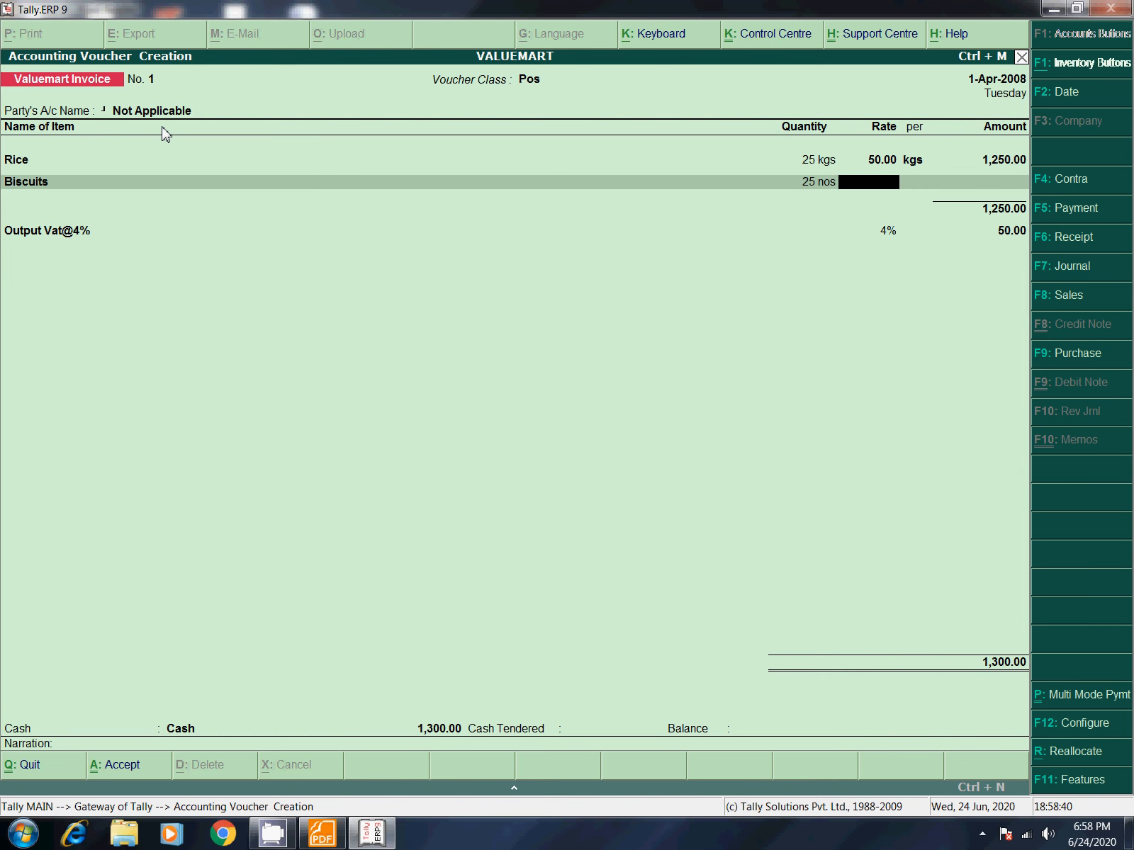
{"action": "type", "text": "45"}
{"action": "key", "text": "Return"}
{"action": "key", "text": "Return"}
{"action": "key", "text": "Return"}
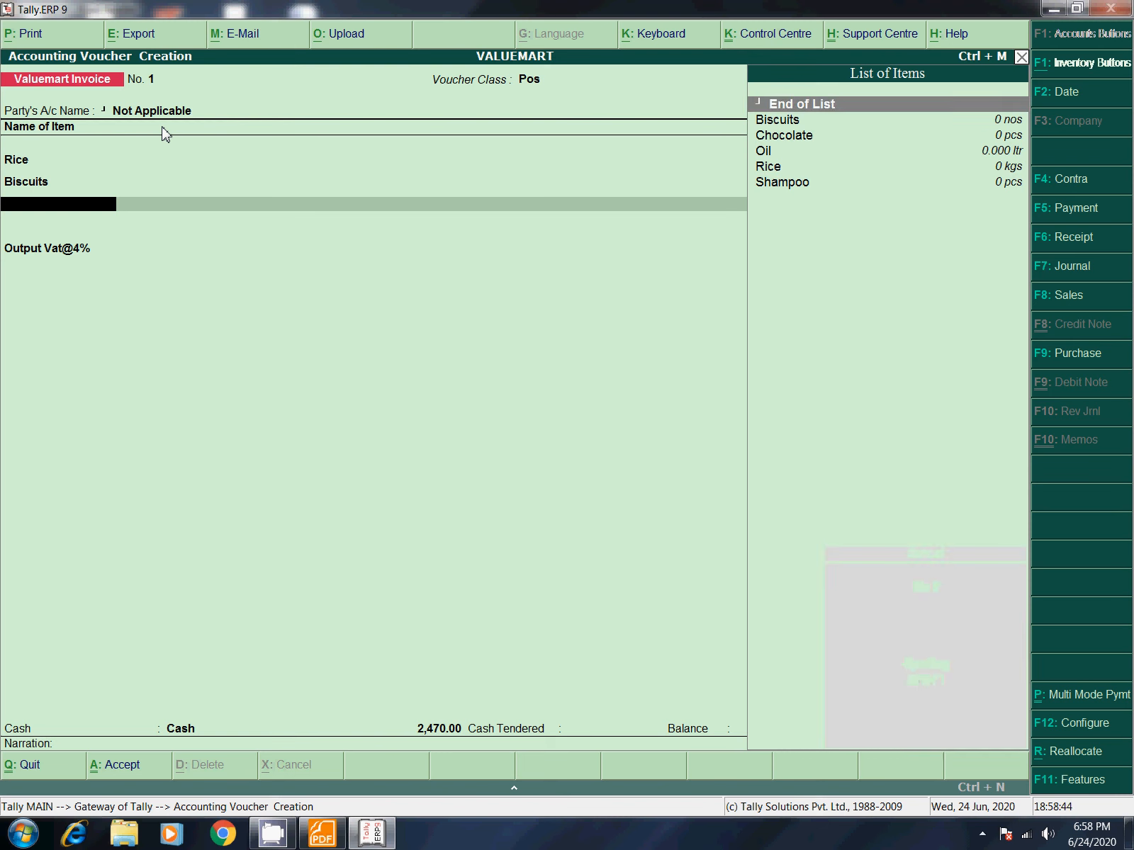
{"action": "key", "text": "Down"}
{"action": "key", "text": "Down"}
{"action": "key", "text": "Return"}
{"action": "key", "text": "BackSpace"}
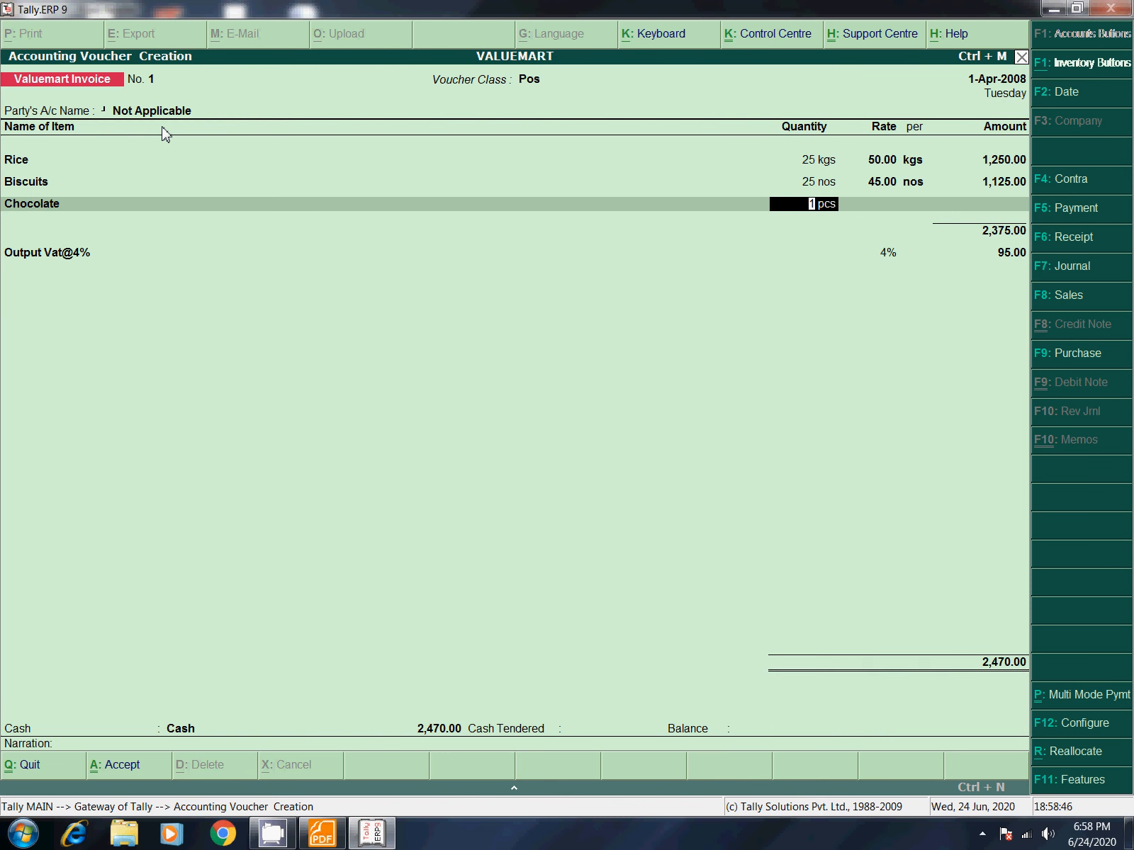
{"action": "type", "text": "250"}
{"action": "key", "text": "Return"}
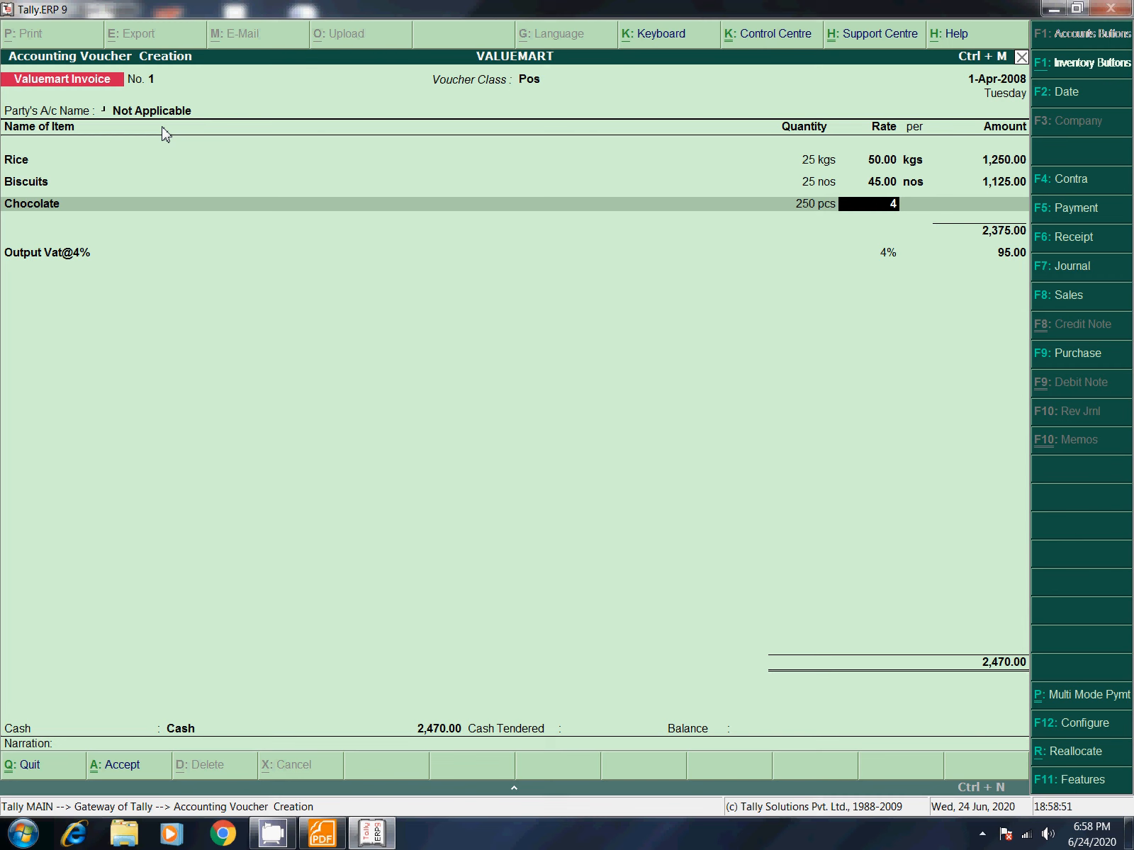
{"action": "key", "text": "Return"}
{"action": "key", "text": "Return"}
{"action": "key", "text": "Return"}
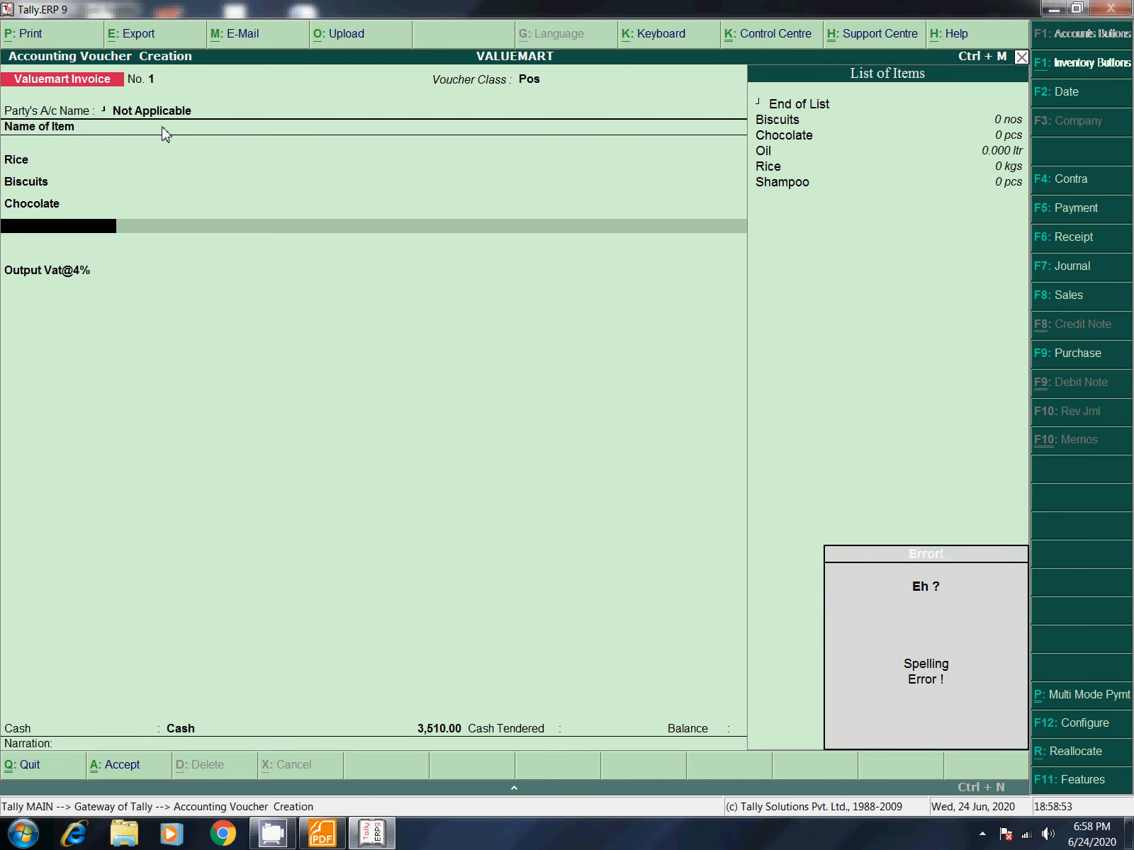
Step: Add 1.500 ltr of Oil at a rate of 140
{"action": "key", "text": "Down"}
{"action": "key", "text": "Down"}
{"action": "key", "text": "Down"}
{"action": "key", "text": "Return"}
{"action": "key", "text": "Return"}
{"action": "key", "text": "BackSpace"}
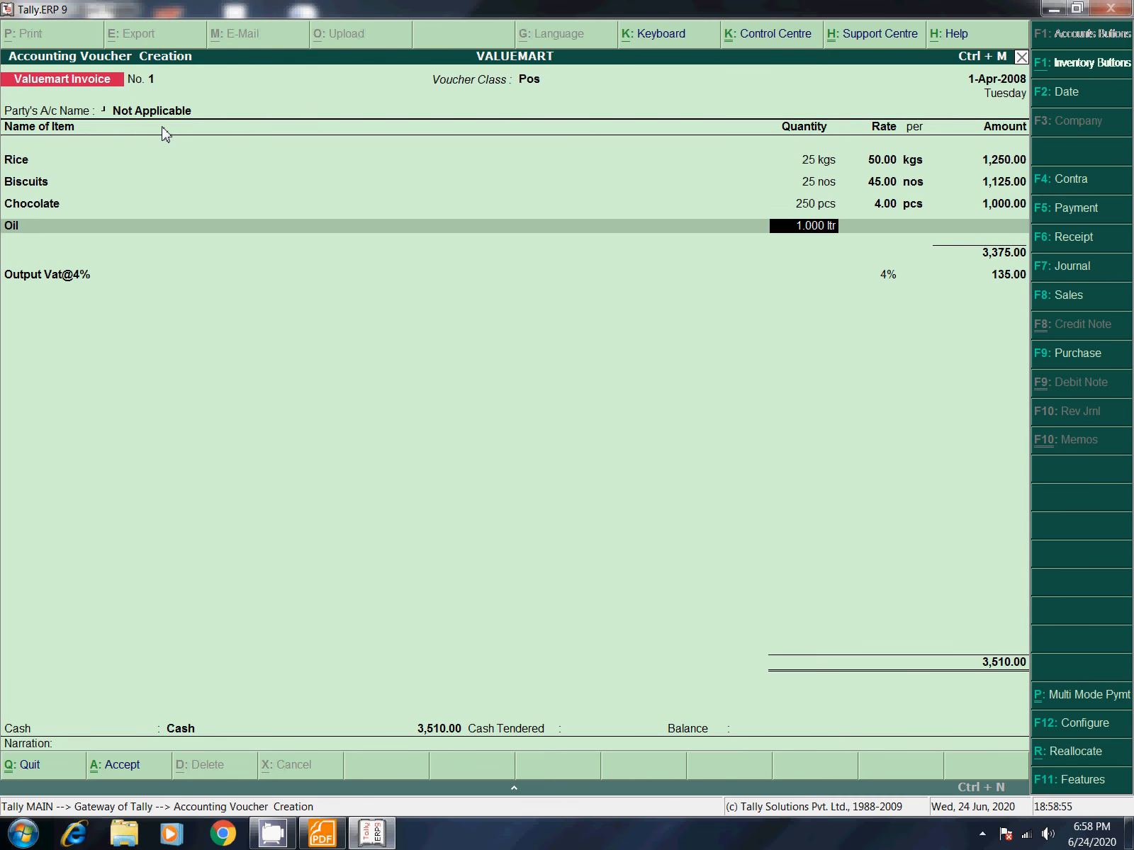
{"action": "type", "text": "1.500"}
{"action": "key", "text": "Return"}
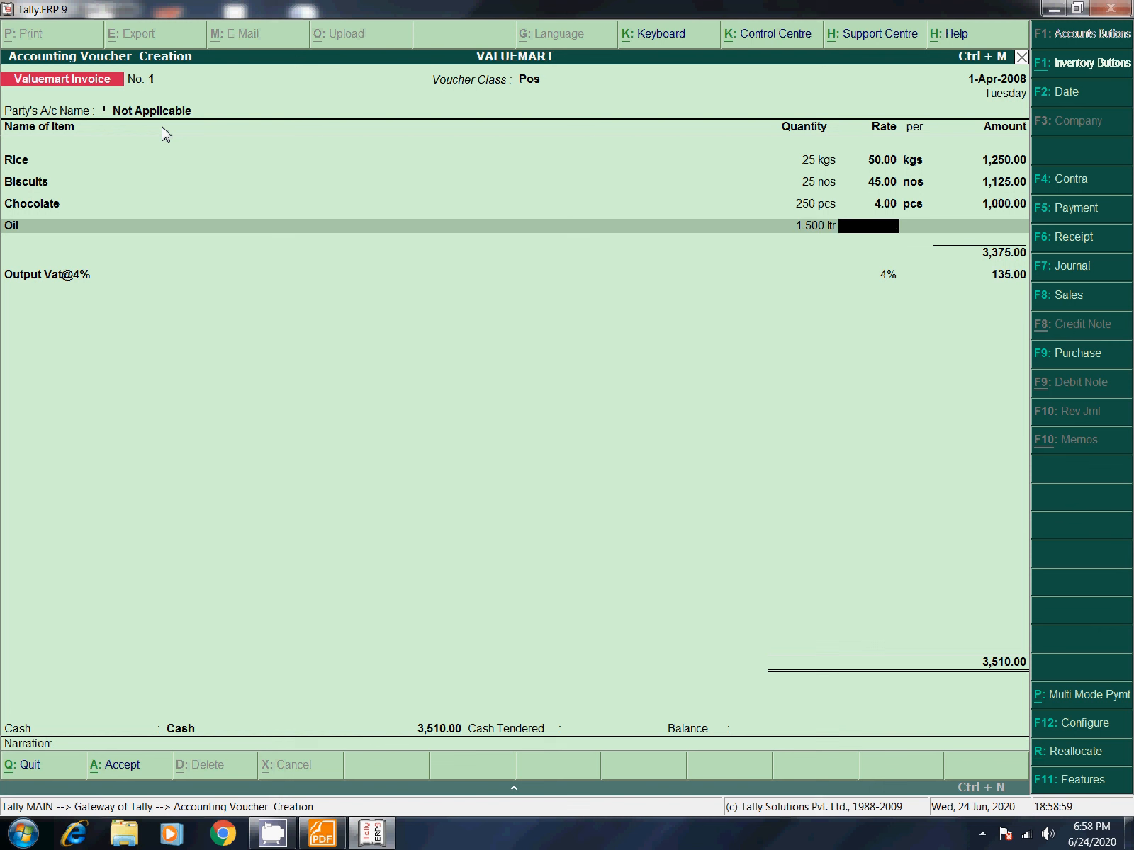
{"action": "type", "text": "140"}
{"action": "key", "text": "Return"}
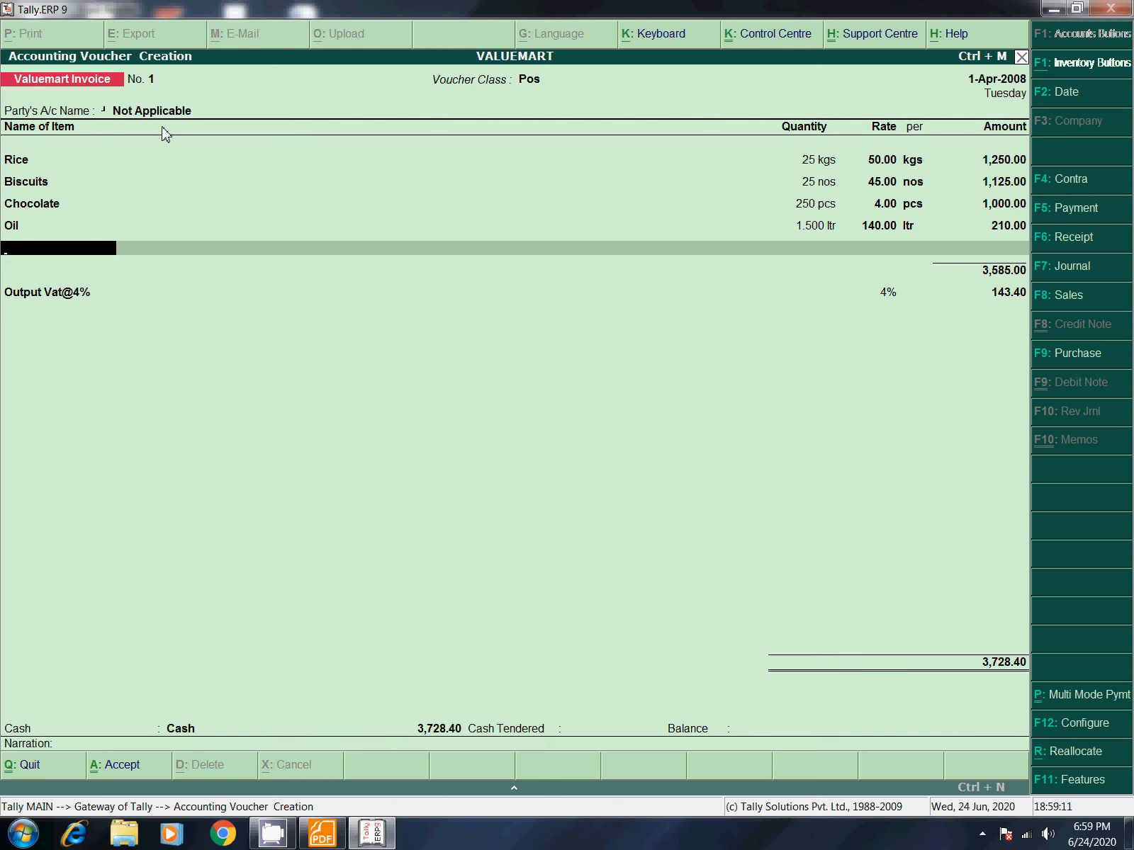
Step: Add 10 pcs of Shampoo at 4 and finish the item lines
{"action": "key", "text": "space"}
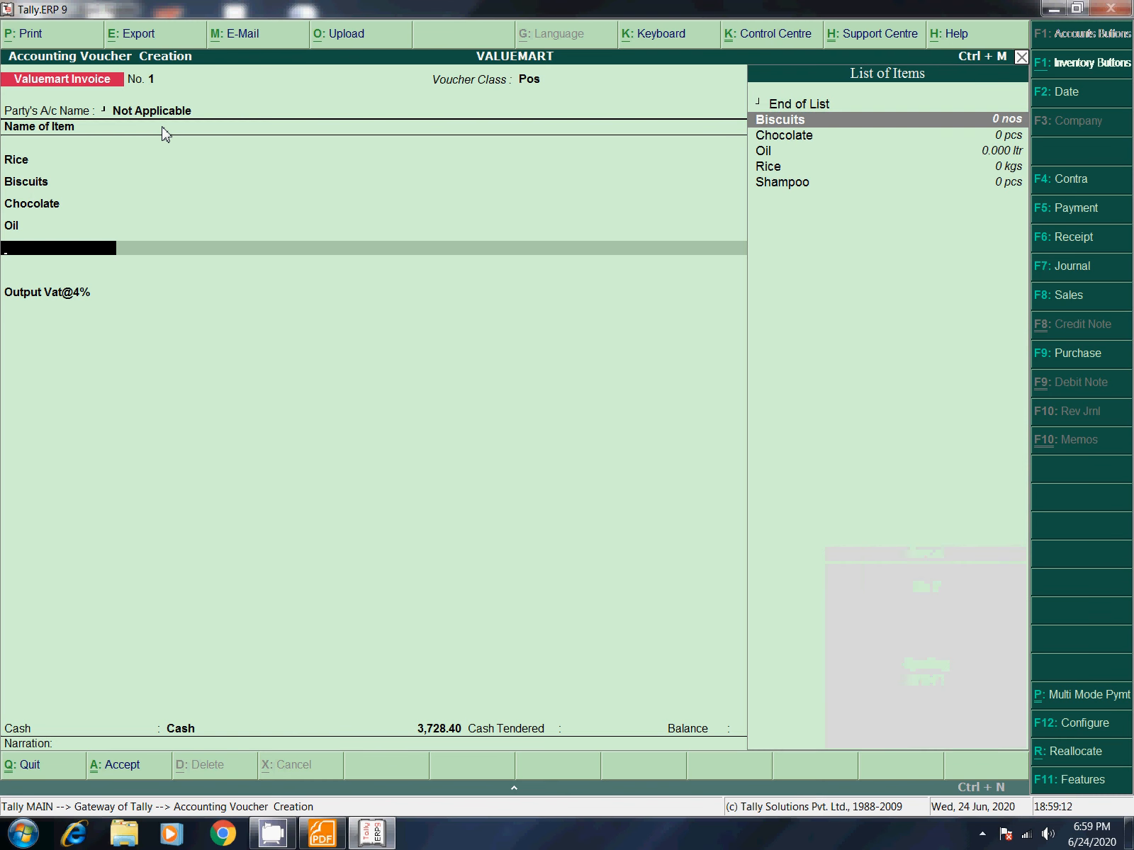
{"action": "key", "text": "Down"}
{"action": "key", "text": "Down"}
{"action": "key", "text": "Down"}
{"action": "key", "text": "Down"}
{"action": "key", "text": "Return"}
{"action": "type", "text": "1 pcs"}
{"action": "key", "text": "Return"}
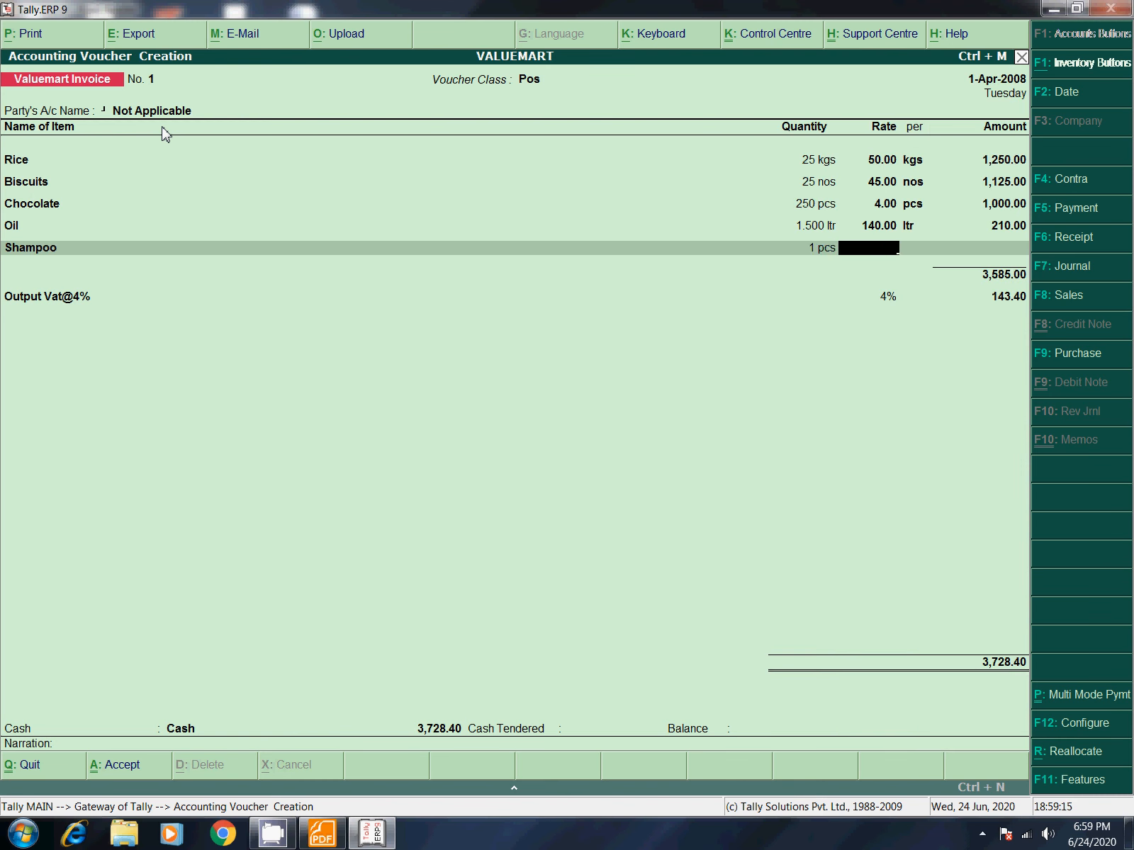
{"action": "key", "text": "BackSpace"}
{"action": "type", "text": "10"}
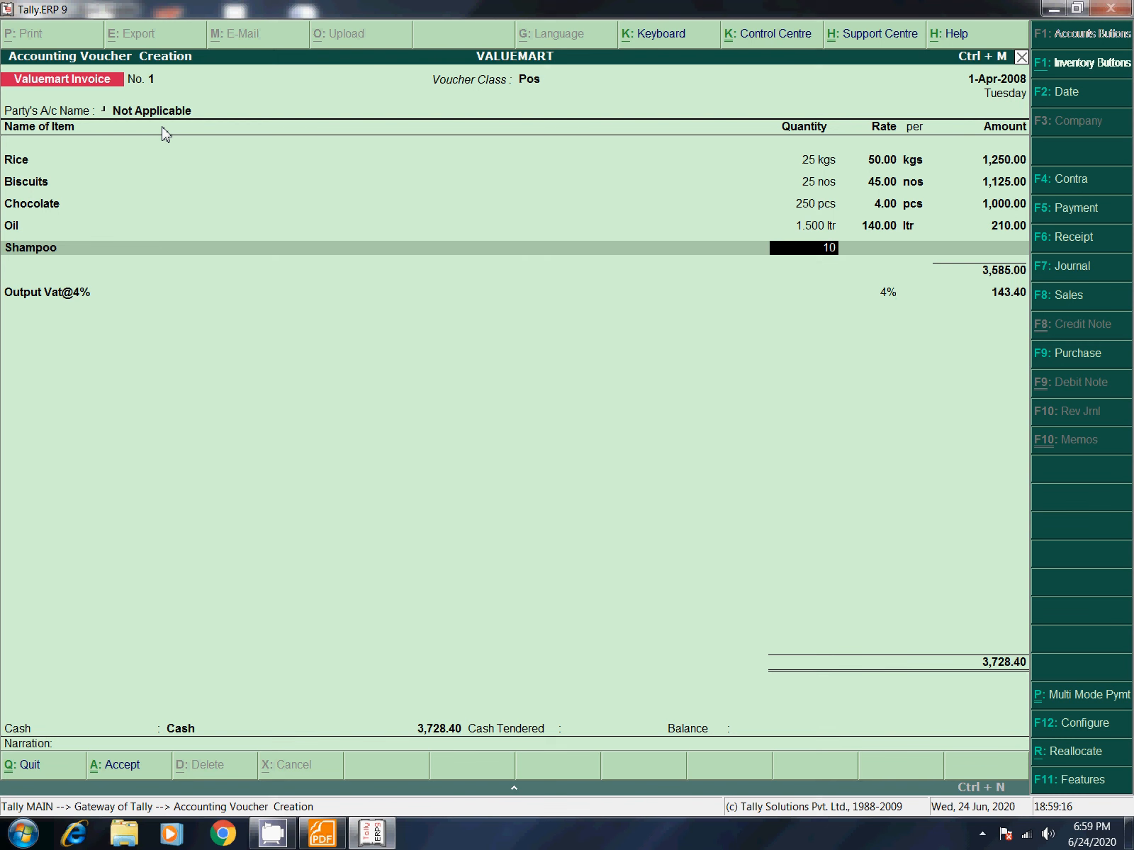
{"action": "key", "text": "Return"}
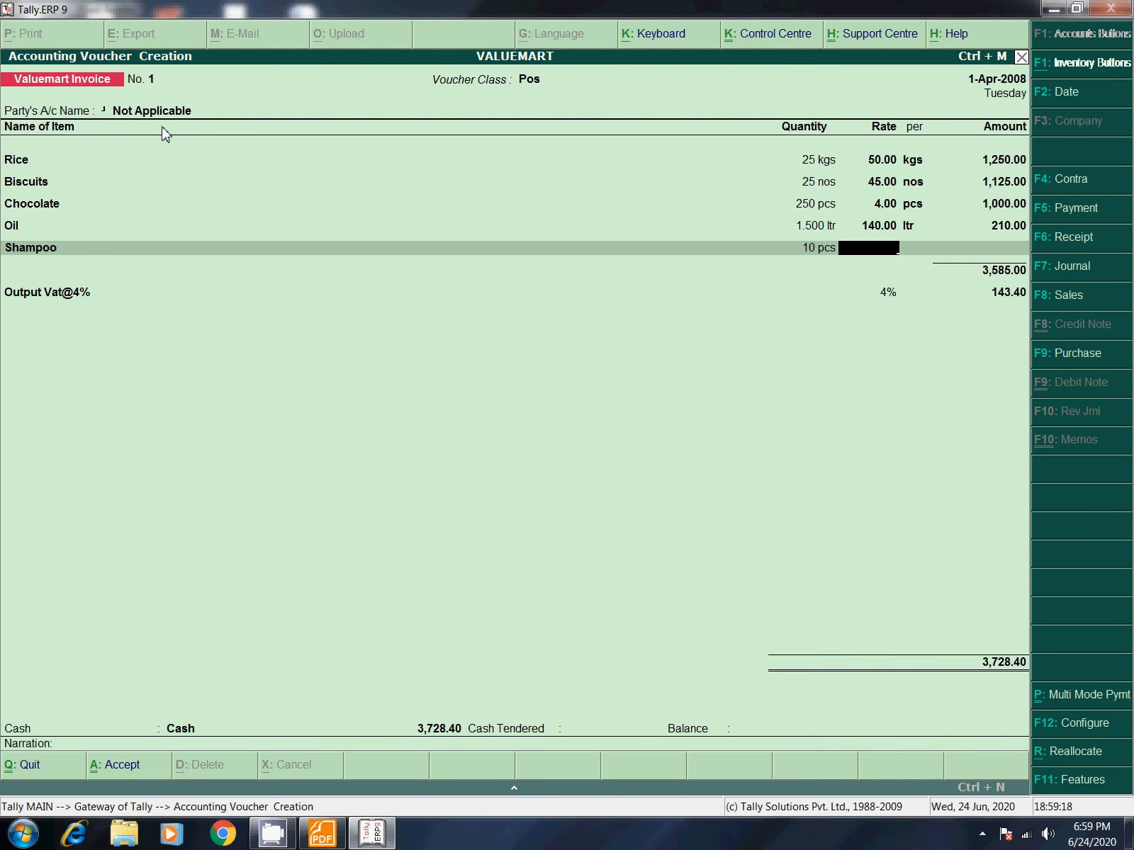
{"action": "type", "text": "4"}
{"action": "key", "text": "Return"}
{"action": "key", "text": "Return"}
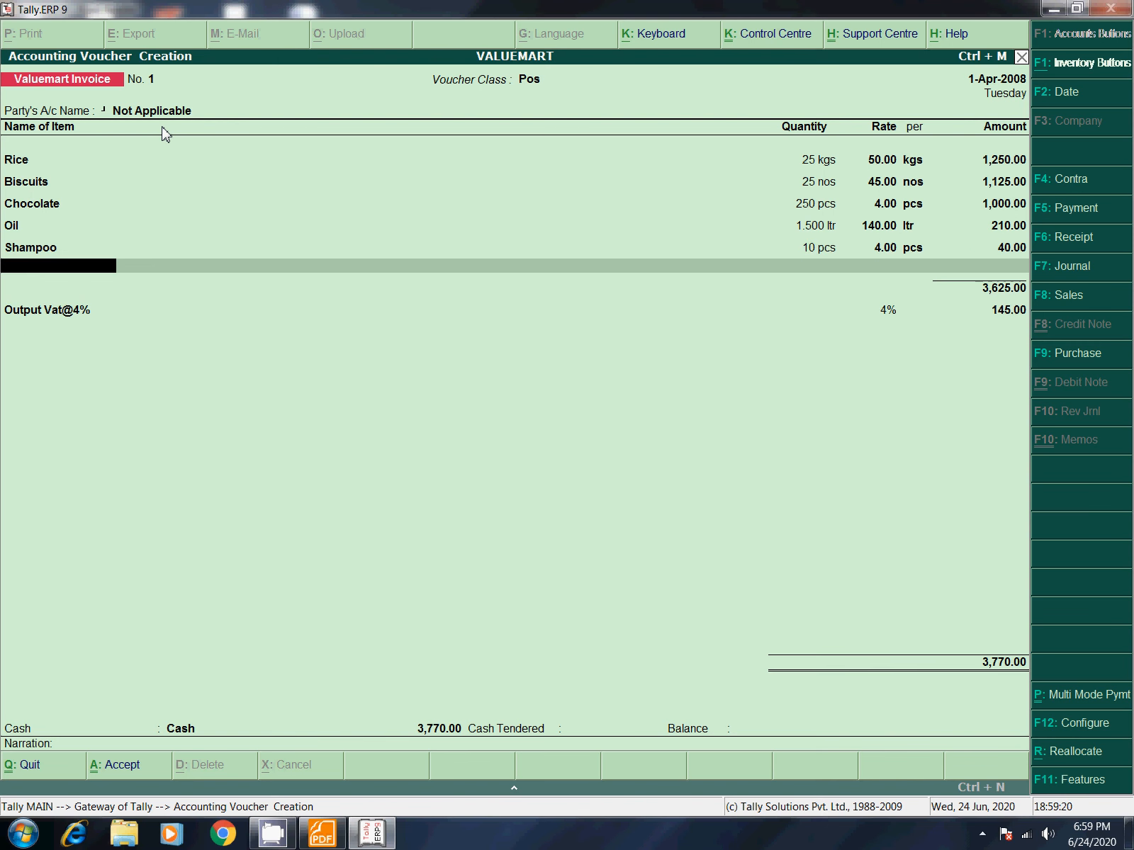
{"action": "key", "text": "Return"}
{"action": "key", "text": "Return"}
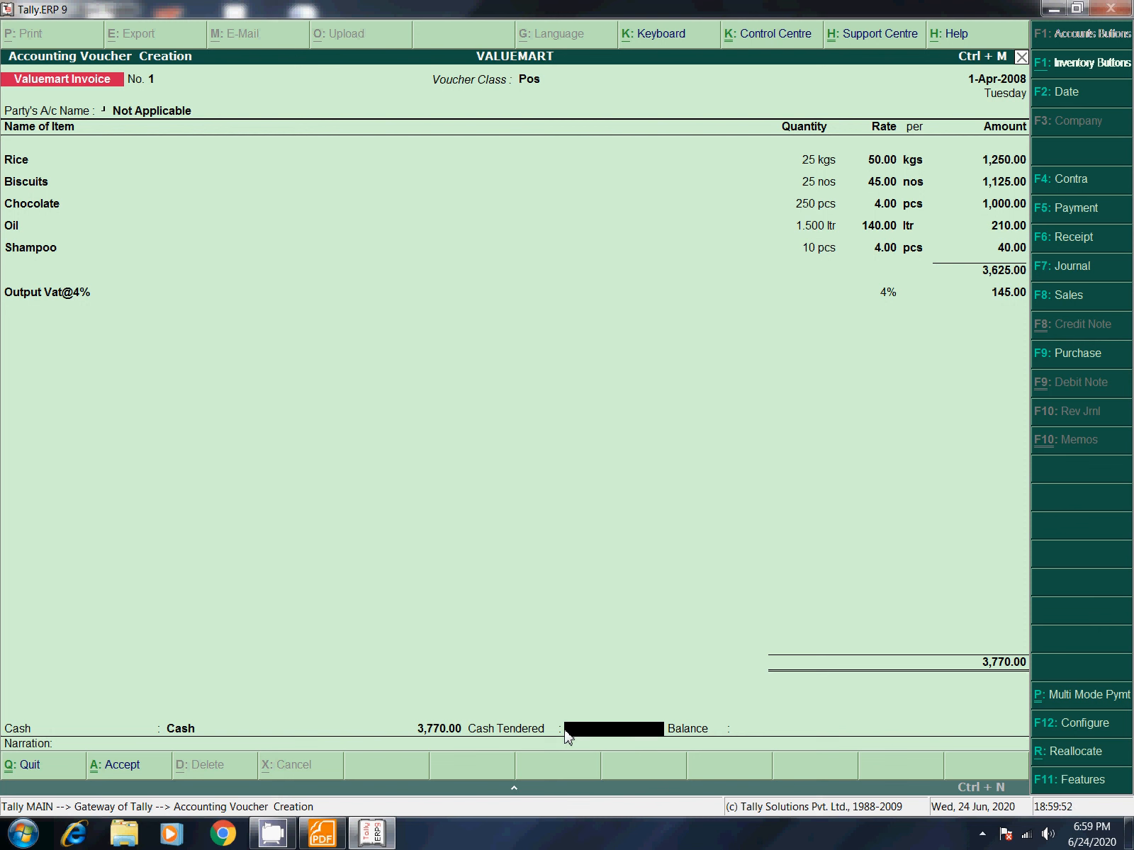
Step: Enter 3,800 as cash tendered, leave narration empty, and accept Invoice No. 1
{"action": "type", "text": "800"}
{"action": "key", "text": "Return"}
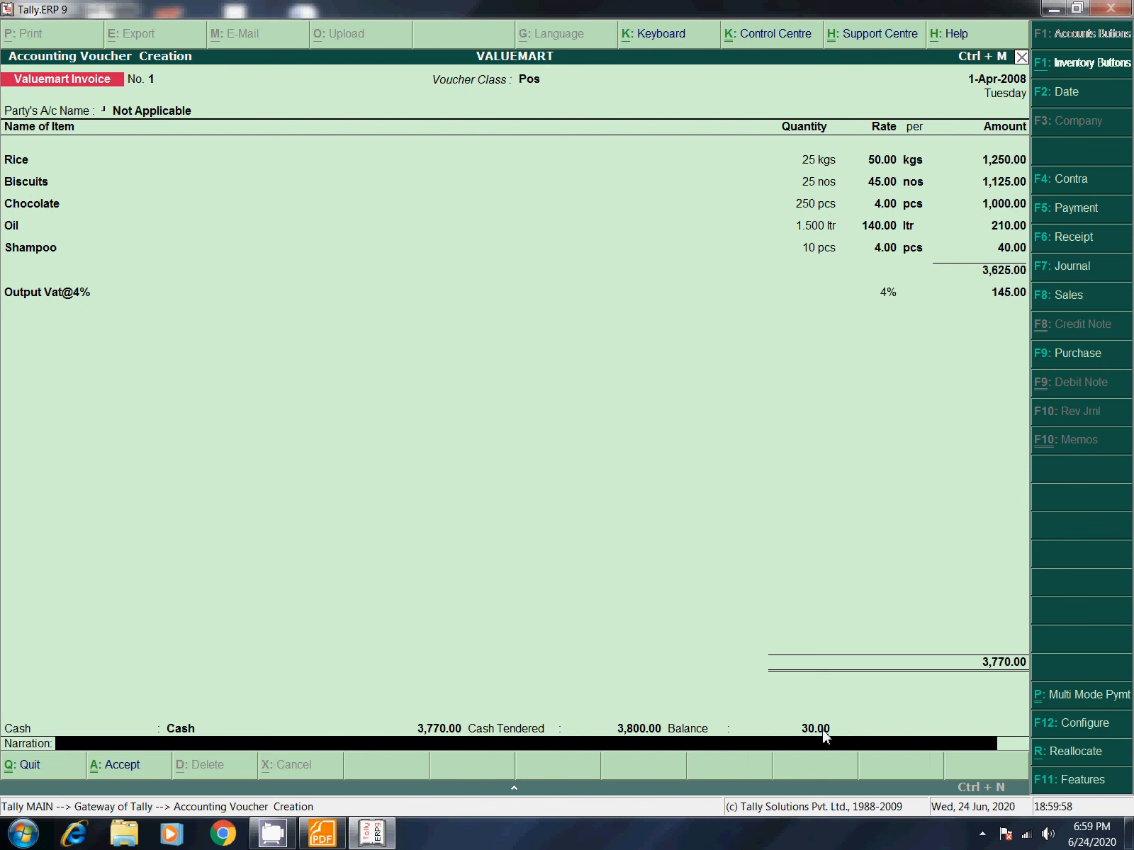
{"action": "key", "text": "Return"}
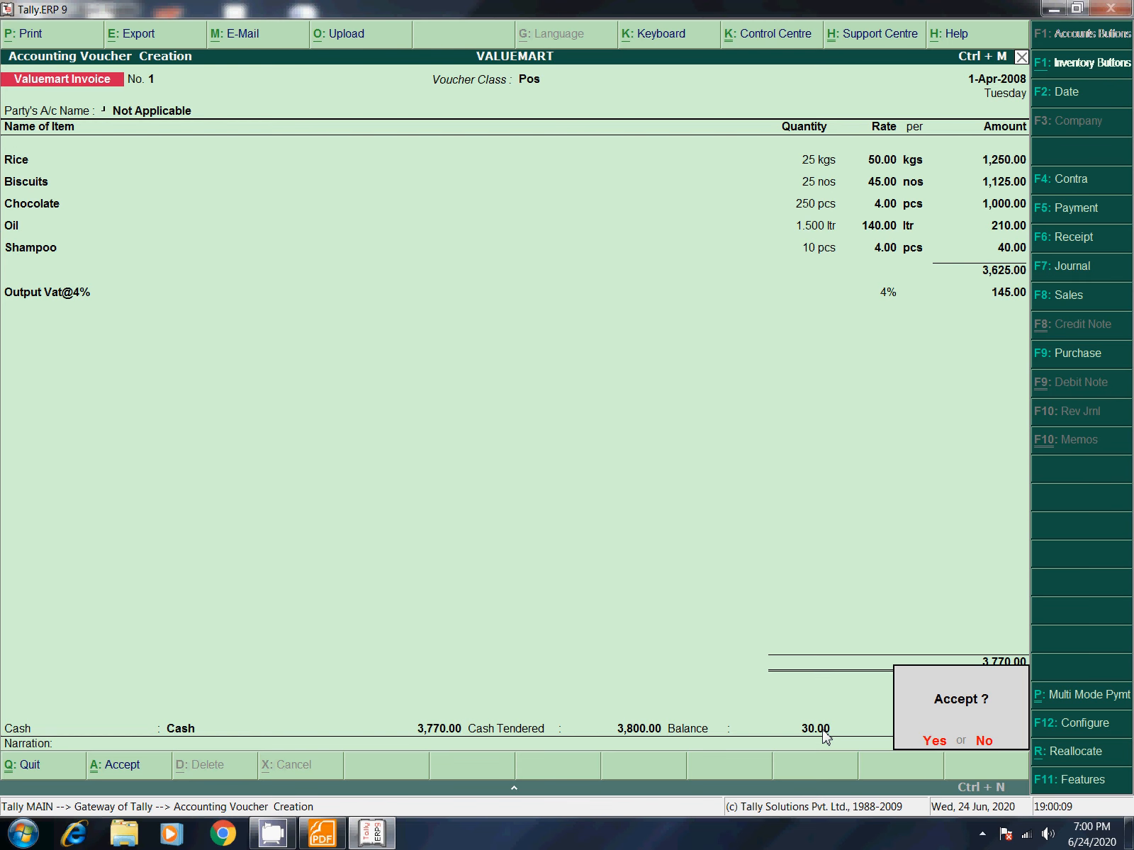
{"action": "key", "text": "Return"}
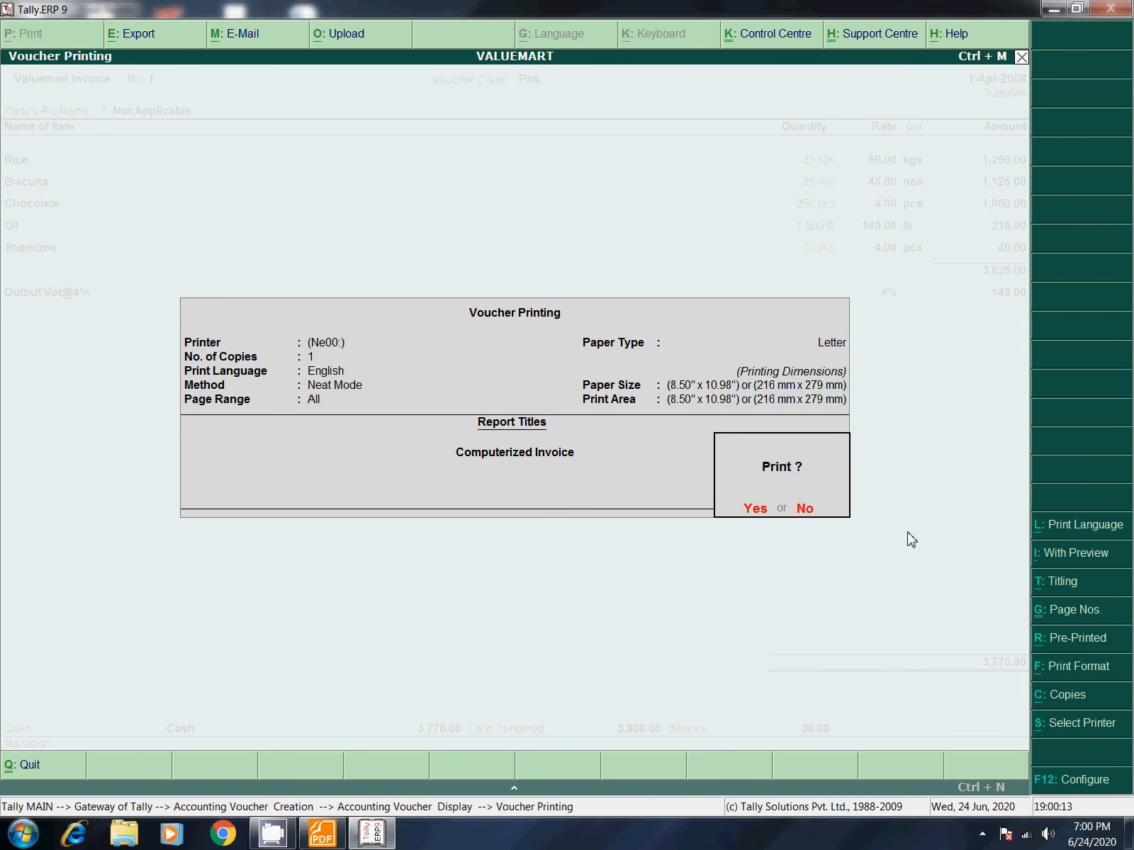
Step: Preview Invoice No. 1 as a printed invoice, zoom in, then close the preview
{"action": "left_click", "coordinate": [1077, 553]}
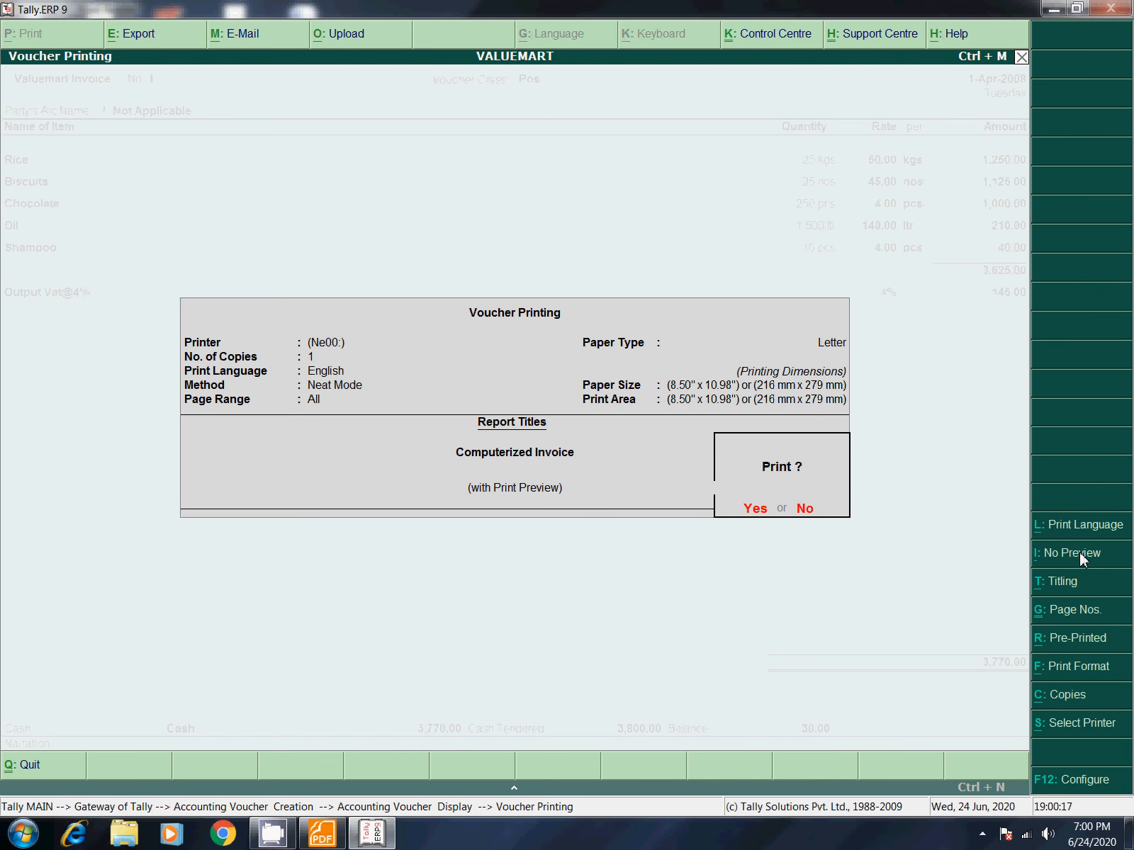
{"action": "key", "text": "Return"}
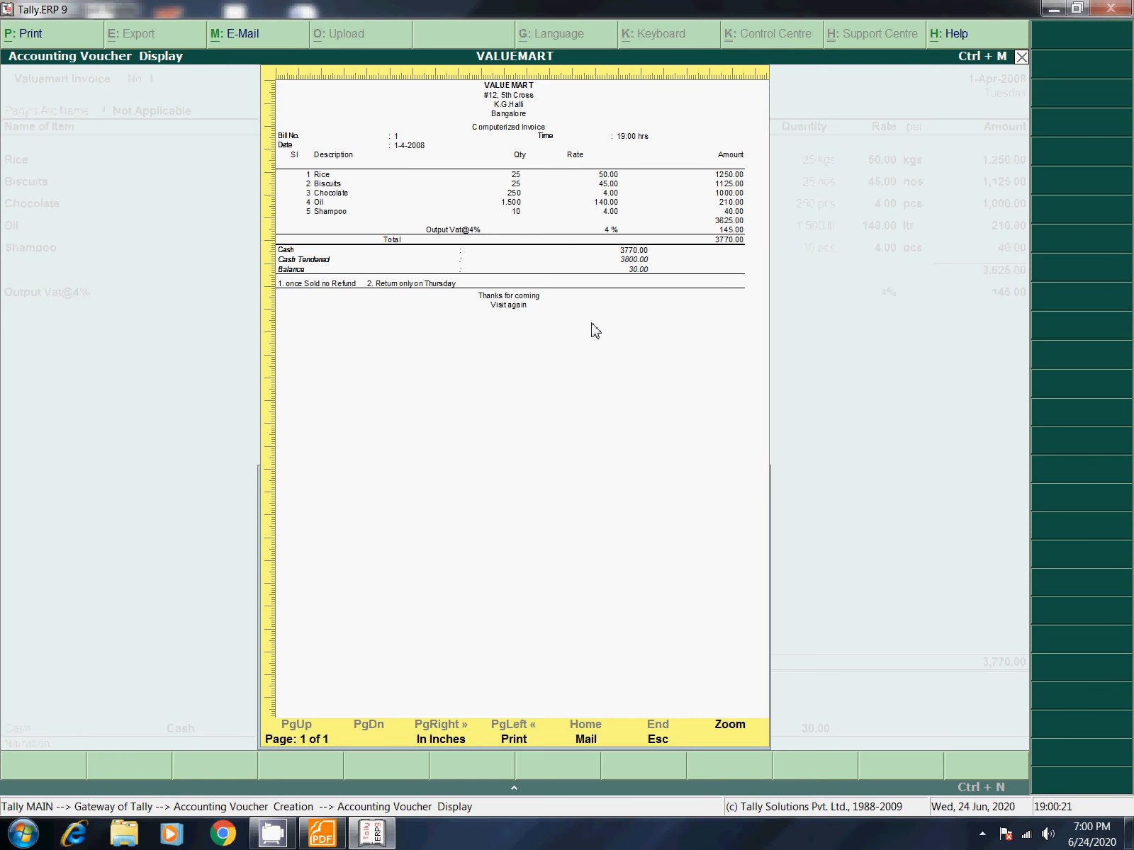
{"action": "left_click", "coordinate": [726, 729]}
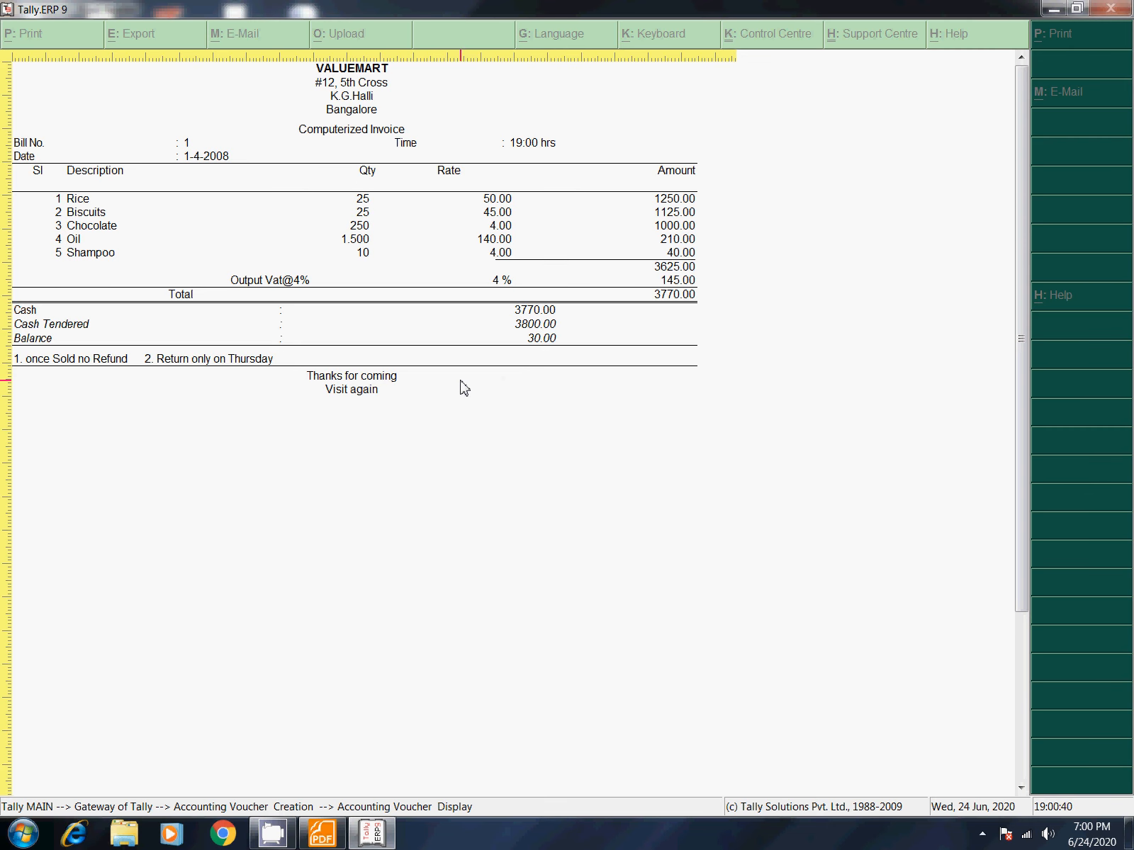
{"action": "key", "text": "Escape"}
{"action": "key", "text": "Escape"}
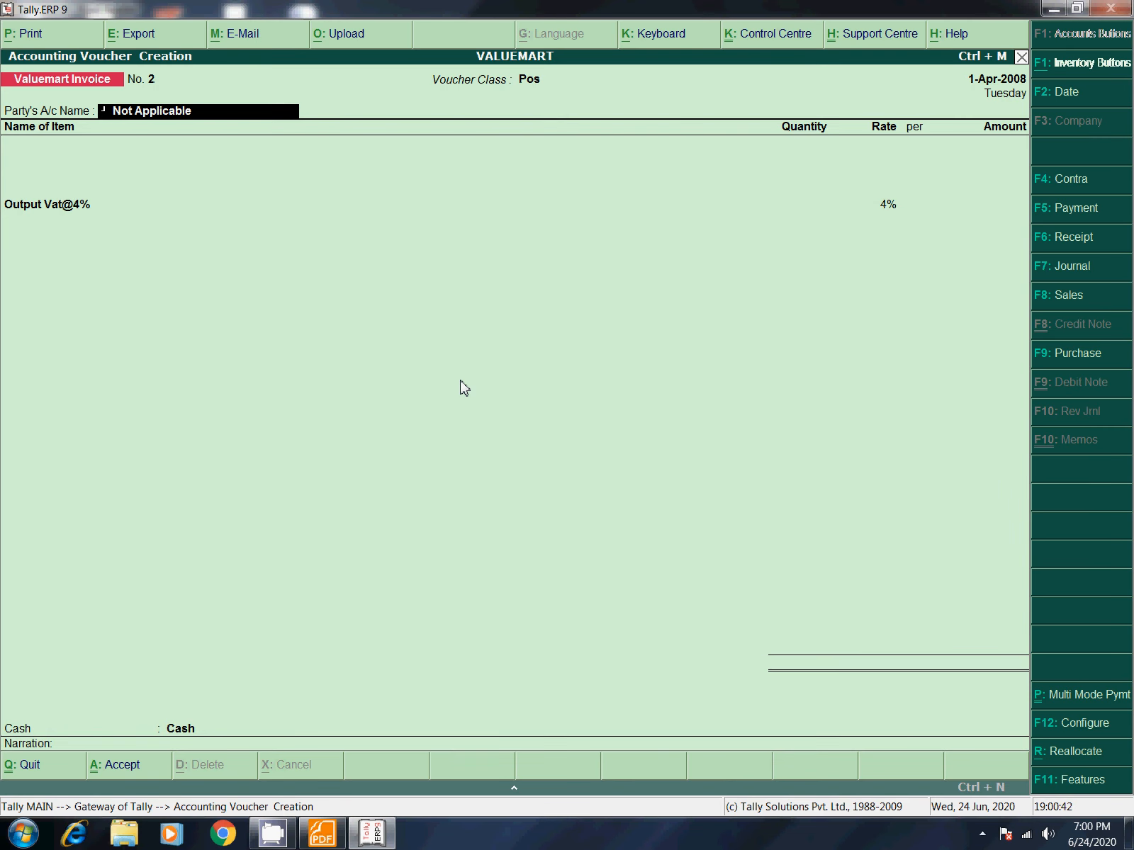
Step: Skip party and buyer's details and turn on Multi Mode Pymt for Invoice No. 2
{"action": "key", "text": "Return"}
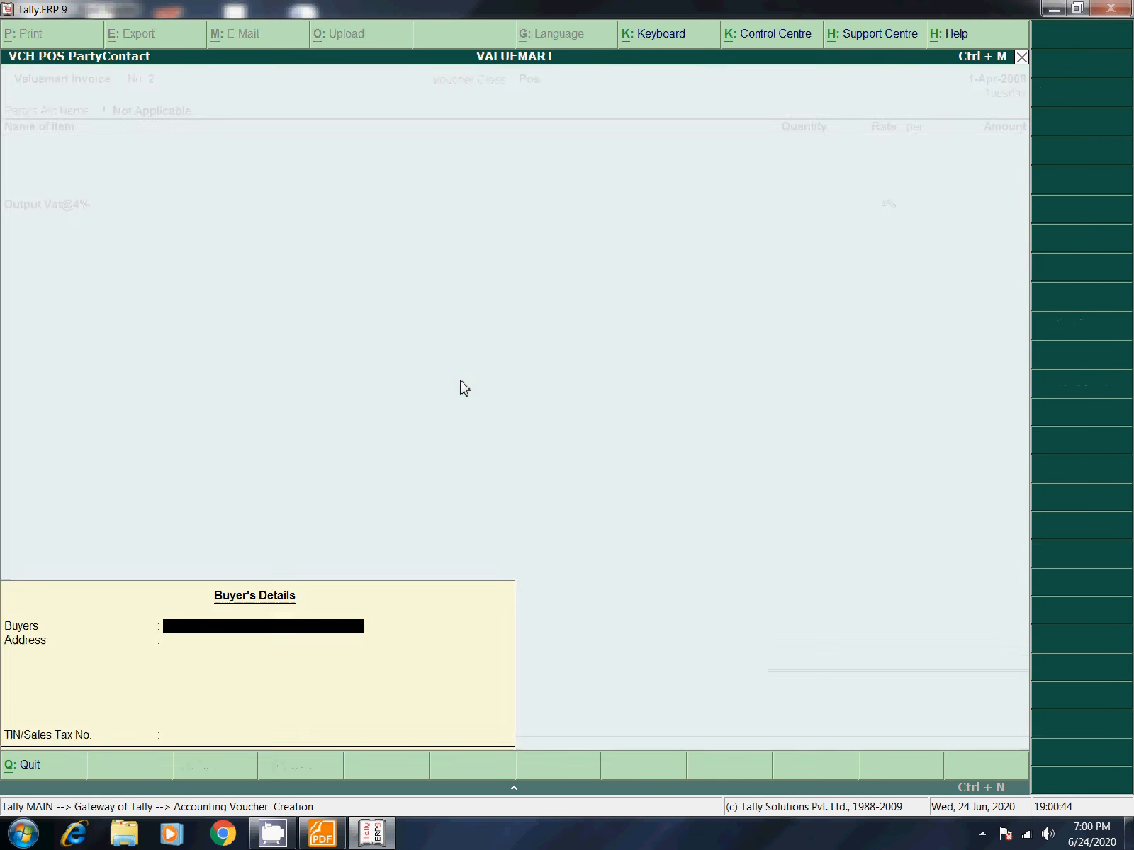
{"action": "key", "text": "Return"}
{"action": "key", "text": "Return"}
{"action": "key", "text": "Return"}
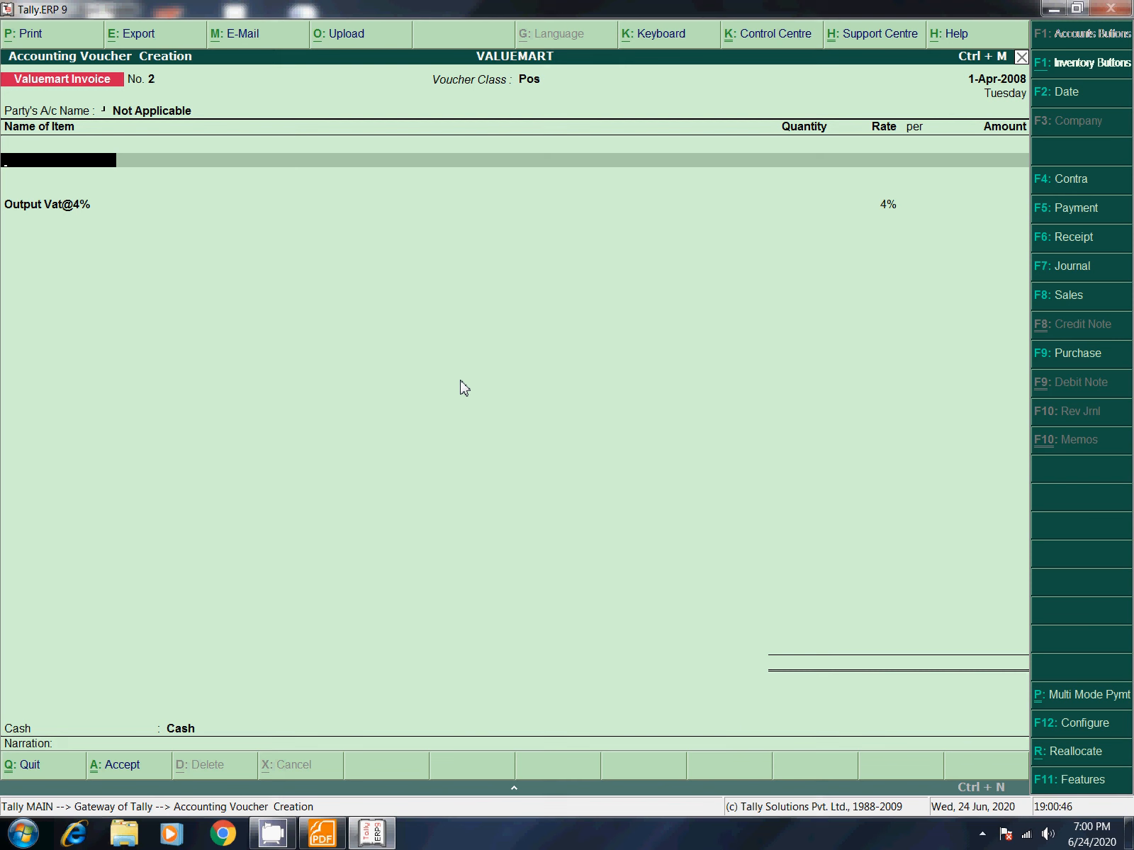
{"action": "left_click", "coordinate": [1080, 697]}
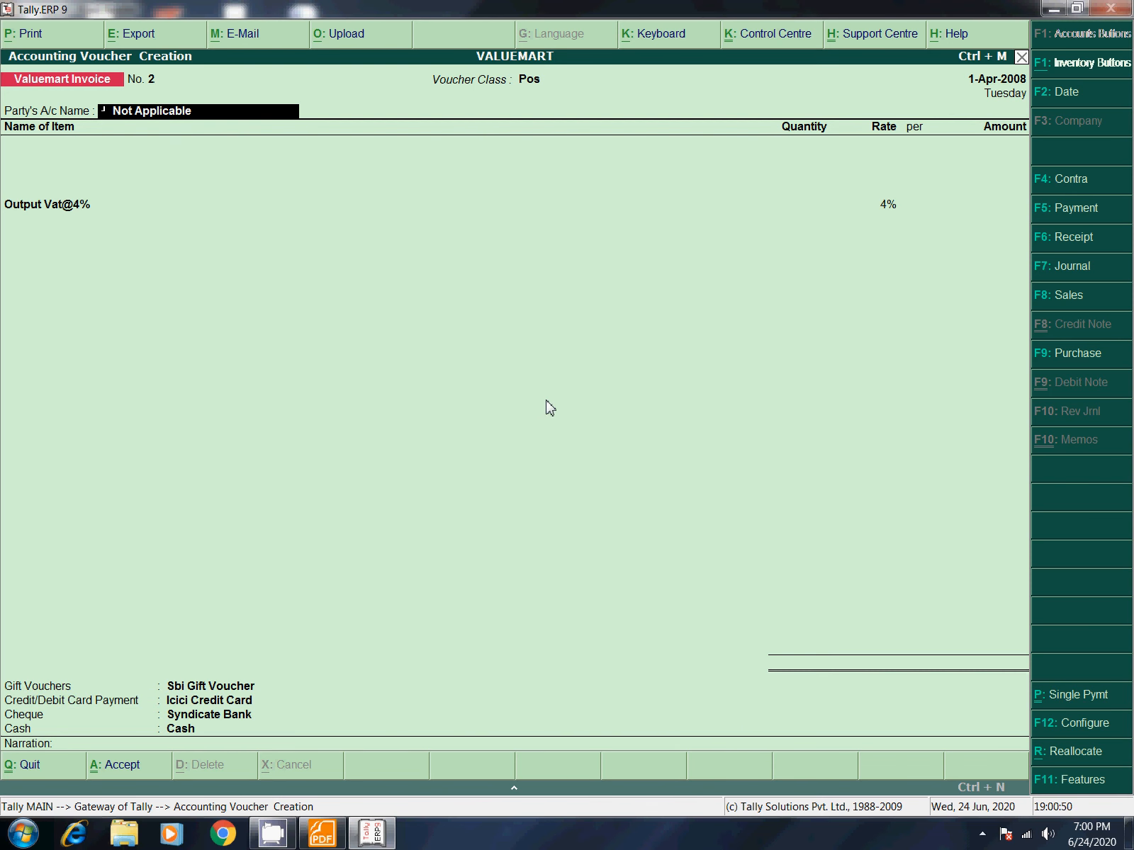
{"action": "key", "text": "Return"}
{"action": "key", "text": "Return"}
{"action": "key", "text": "Return"}
{"action": "key", "text": "Return"}
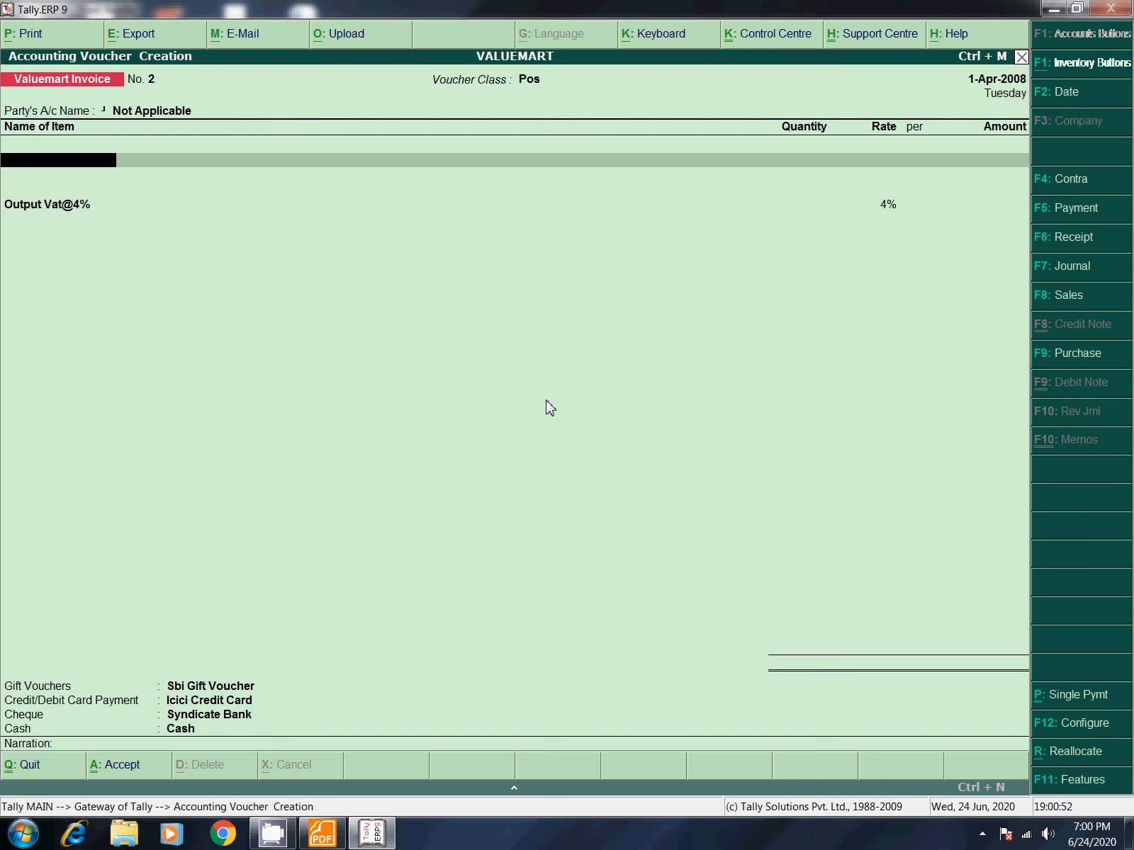
Step: Bill Rice on the invoice with a quantity of 50 kgs
{"action": "key", "text": "Return"}
{"action": "key", "text": "BackSpace"}
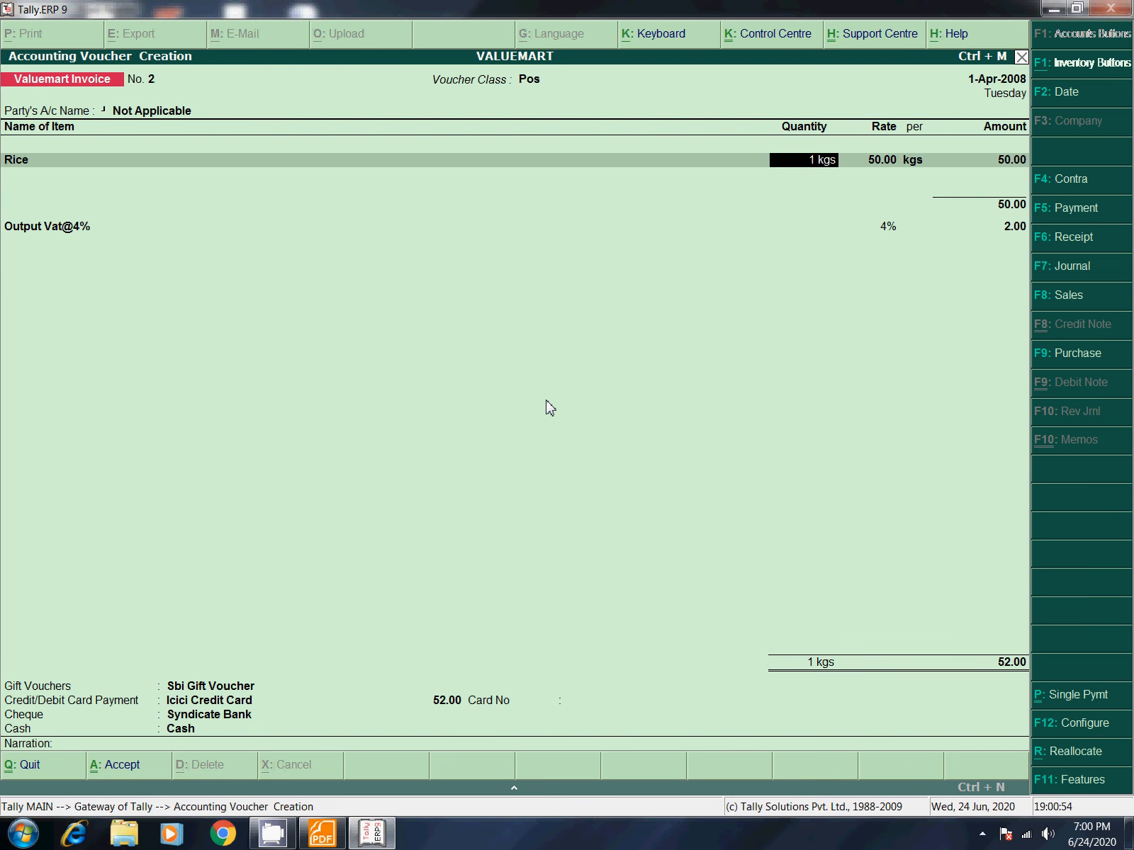
{"action": "key", "text": "BackSpace"}
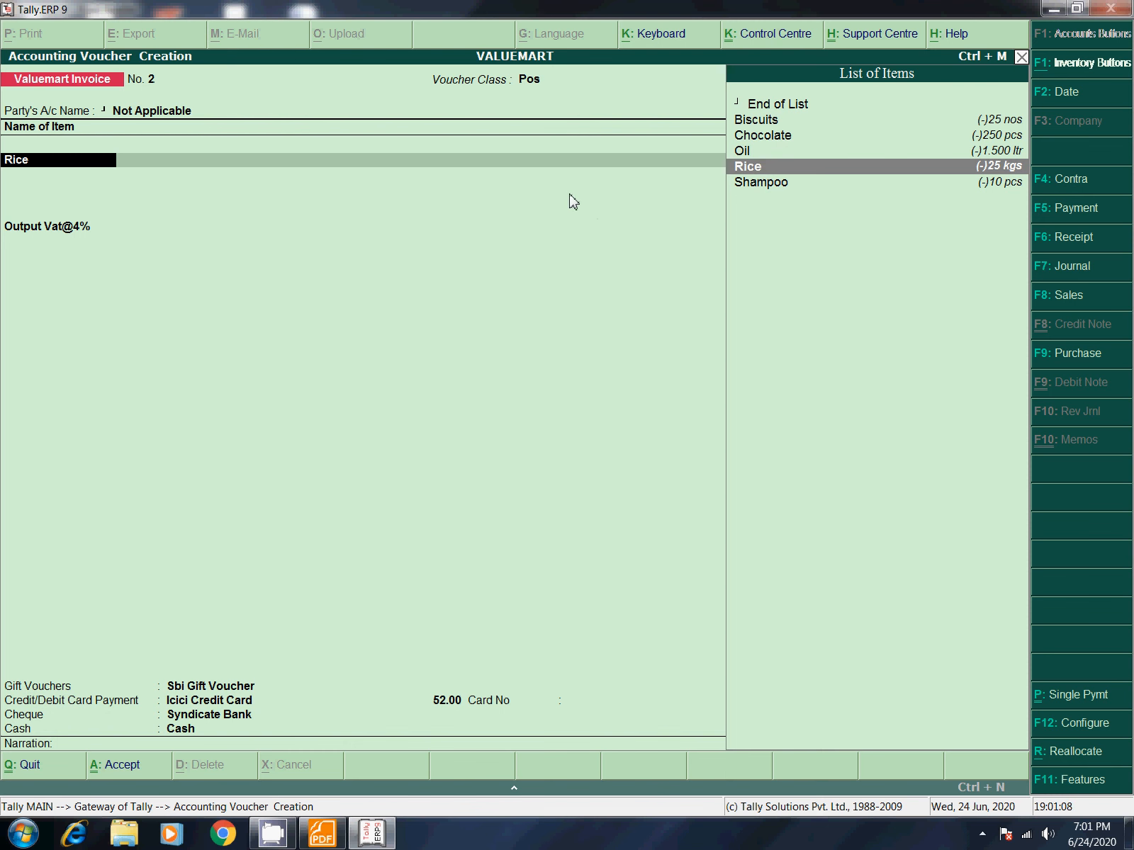
{"action": "key", "text": "Return"}
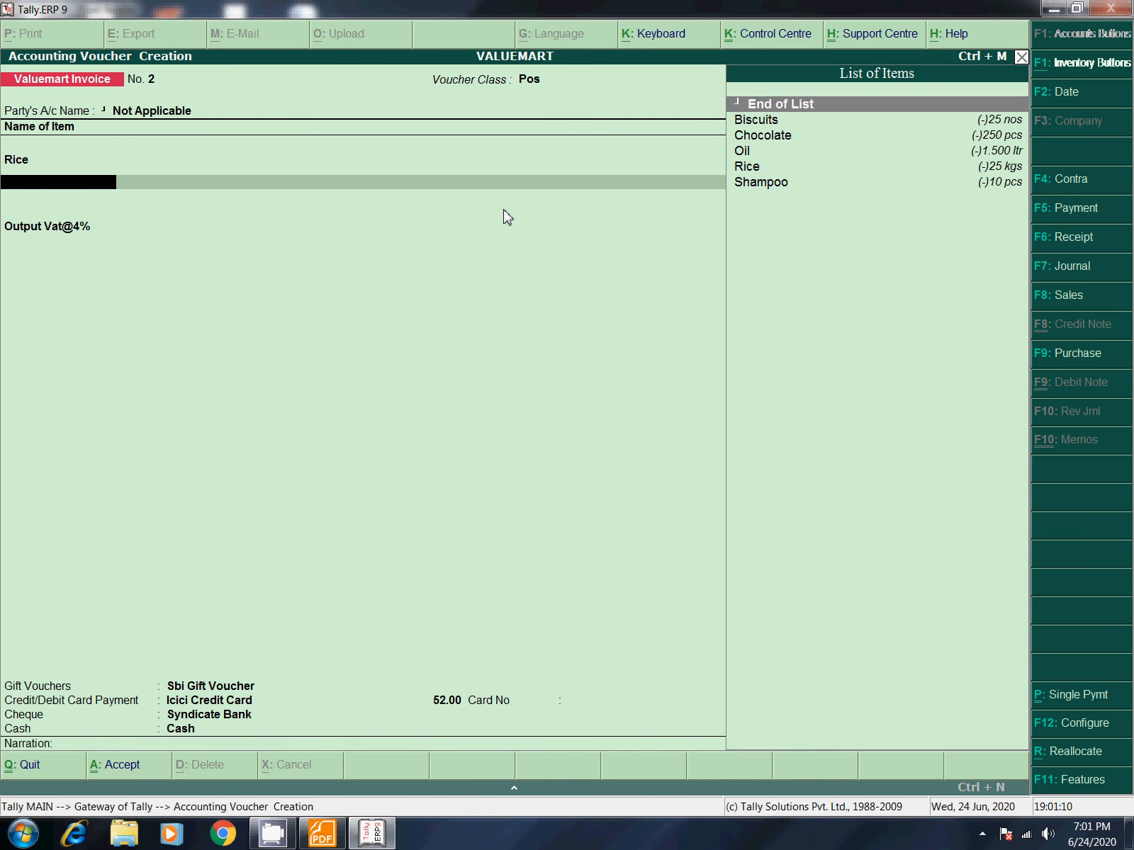
{"action": "key", "text": "BackSpace"}
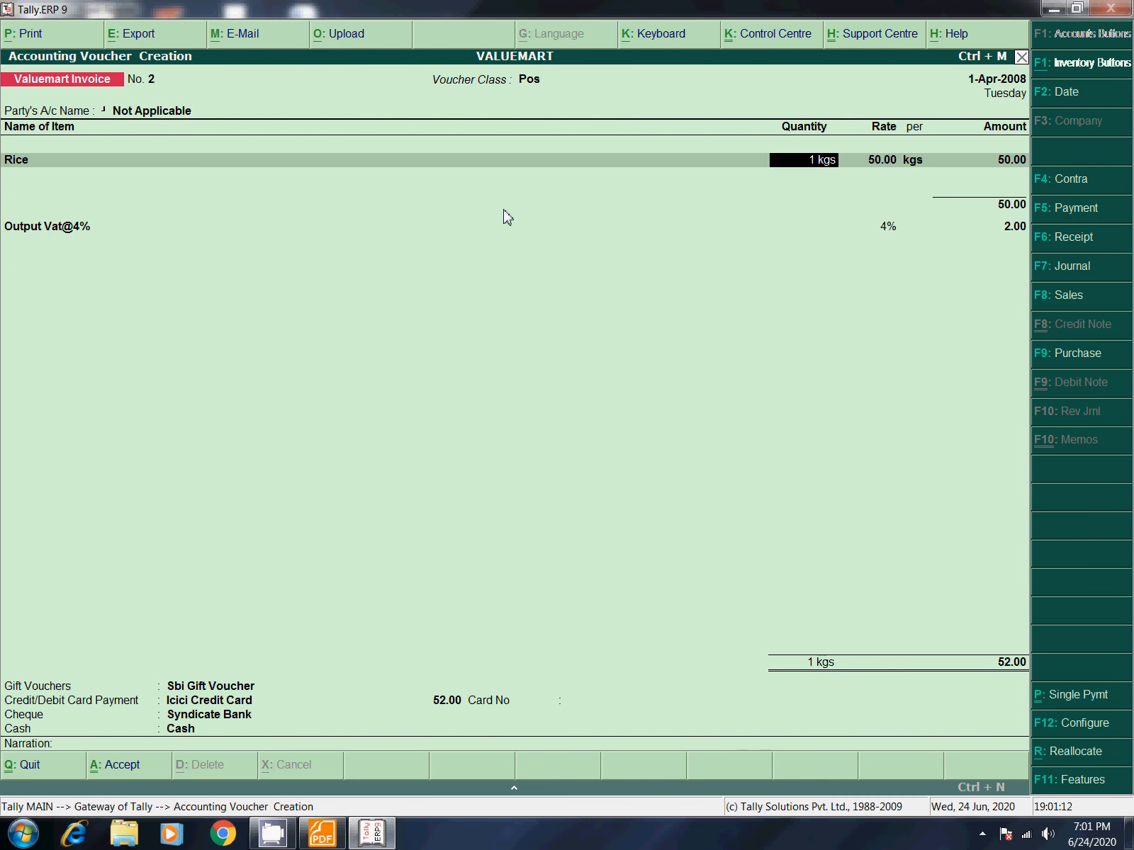
{"action": "type", "text": "50"}
{"action": "key", "text": "Return"}
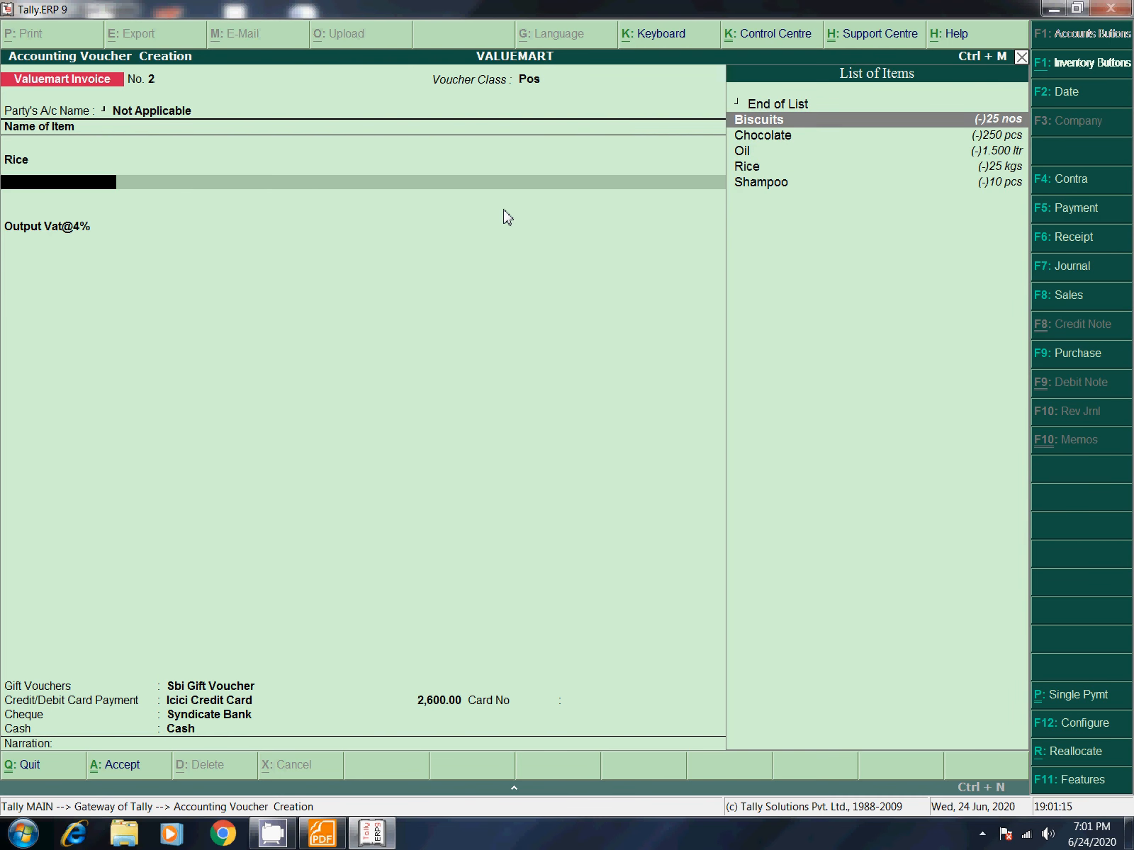
Step: Add 25 pcs of Chocolate and 10 ltr of Oil
{"action": "key", "text": "Down"}
{"action": "key", "text": "Return"}
{"action": "key", "text": "BackSpace"}
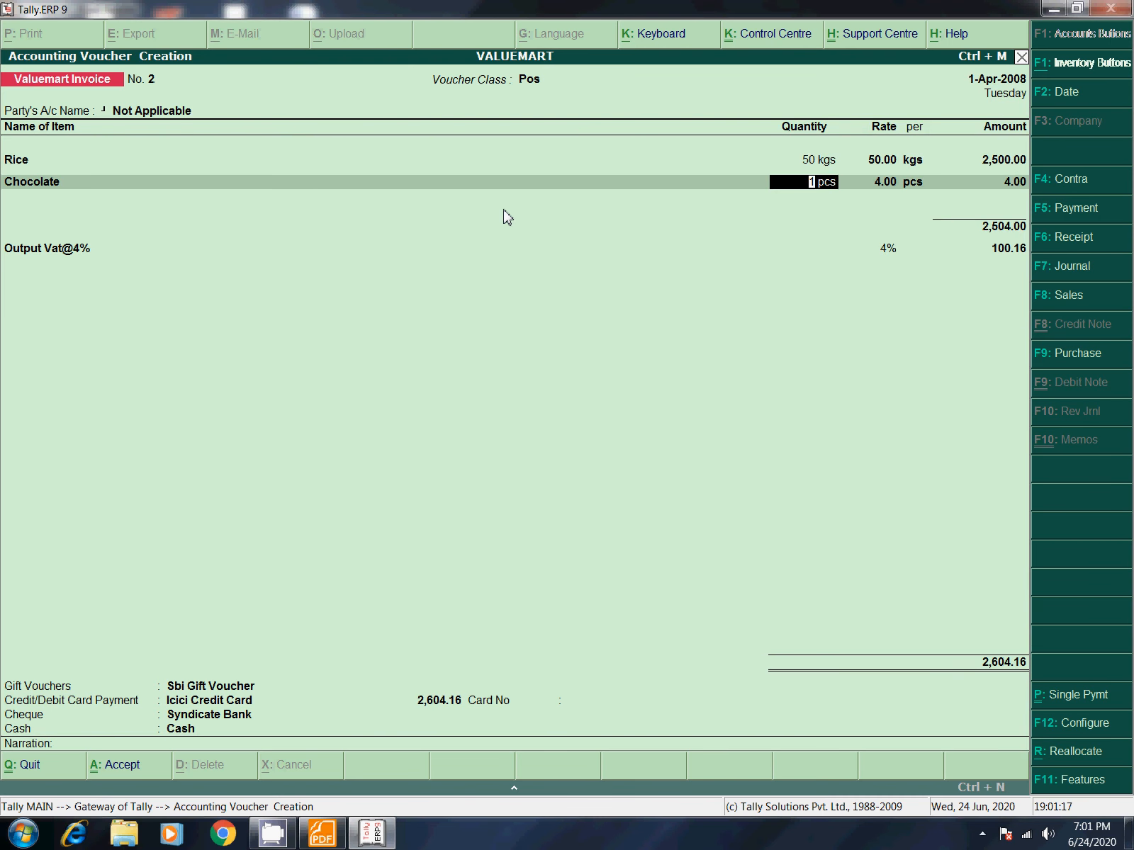
{"action": "type", "text": "25"}
{"action": "key", "text": "Return"}
{"action": "key", "text": "Down"}
{"action": "key", "text": "Down"}
{"action": "key", "text": "Down"}
{"action": "key", "text": "Return"}
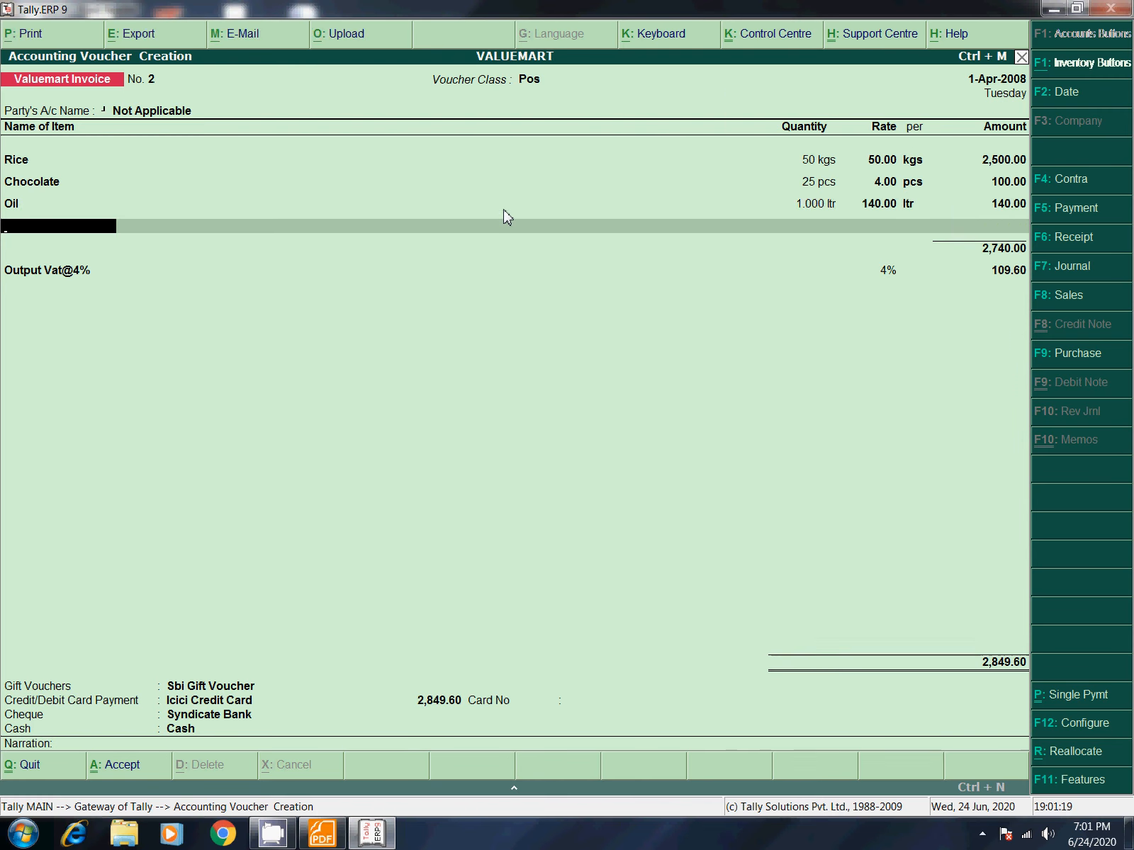
{"action": "key", "text": "BackSpace"}
{"action": "type", "text": "10"}
{"action": "key", "text": "Return"}
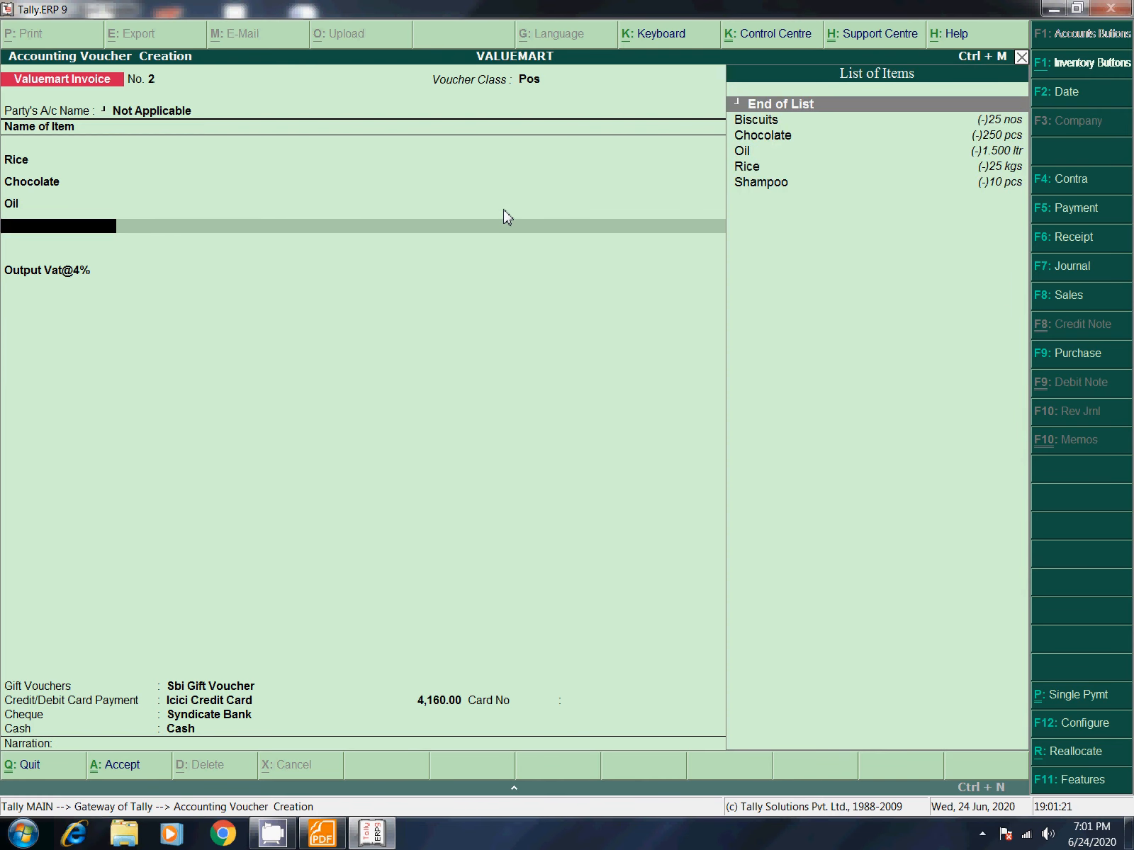
Step: Add 100 pcs of Shampoo and finish the item lines
{"action": "key", "text": "Down"}
{"action": "key", "text": "Down"}
{"action": "key", "text": "Down"}
{"action": "key", "text": "Down"}
{"action": "key", "text": "Down"}
{"action": "key", "text": "Return"}
{"action": "key", "text": "BackSpace"}
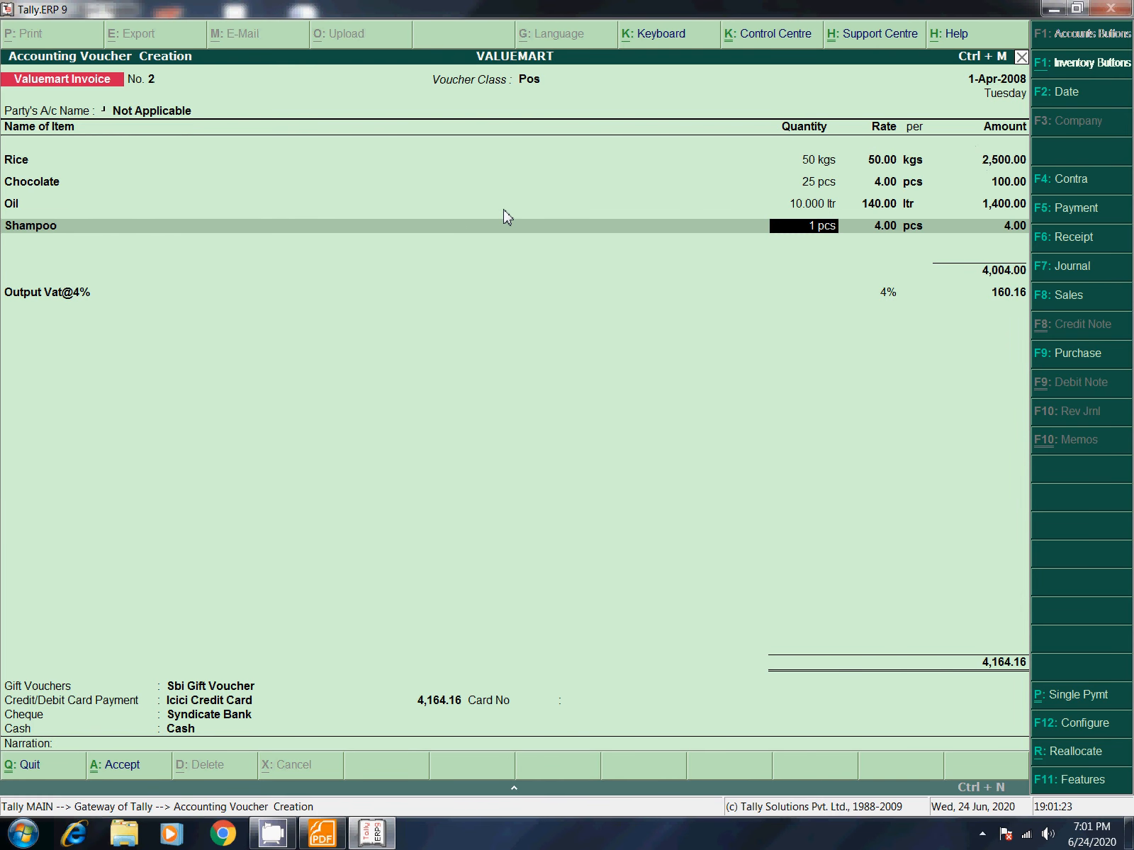
{"action": "type", "text": "100"}
{"action": "key", "text": "Return"}
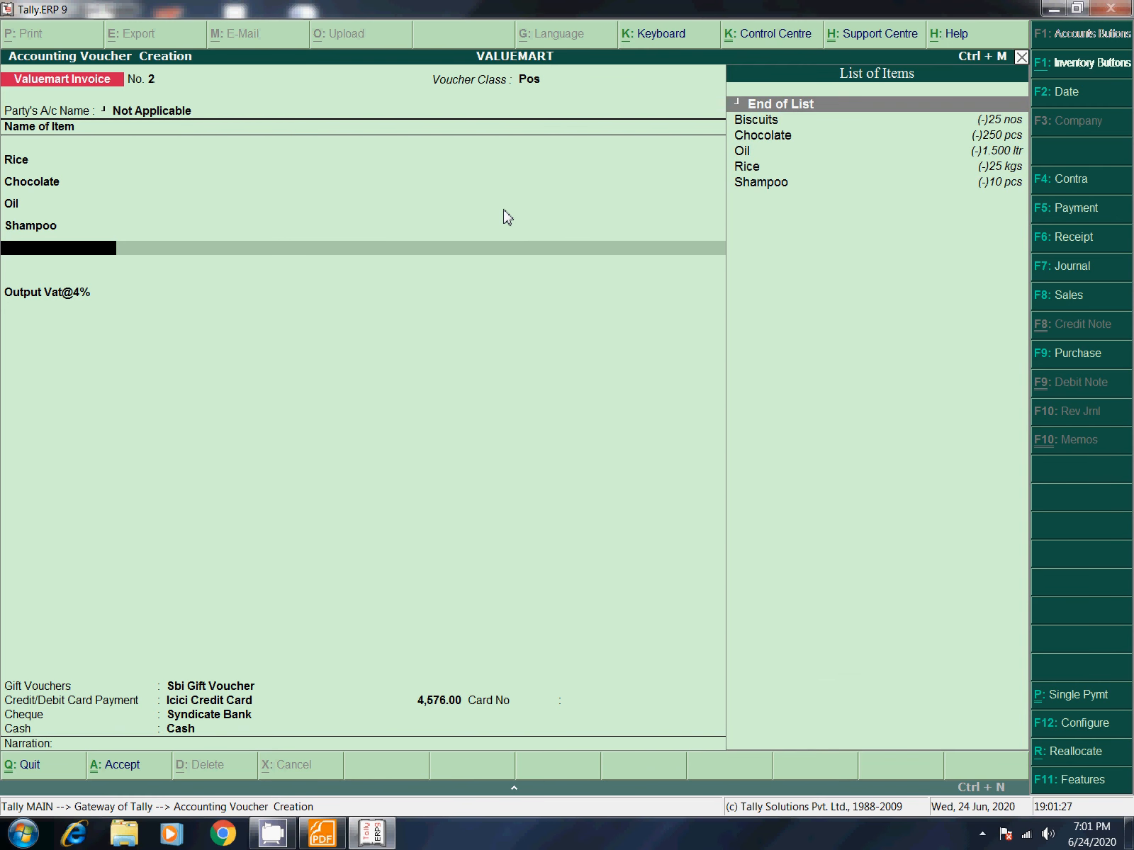
{"action": "key", "text": "Return"}
{"action": "key", "text": "Return"}
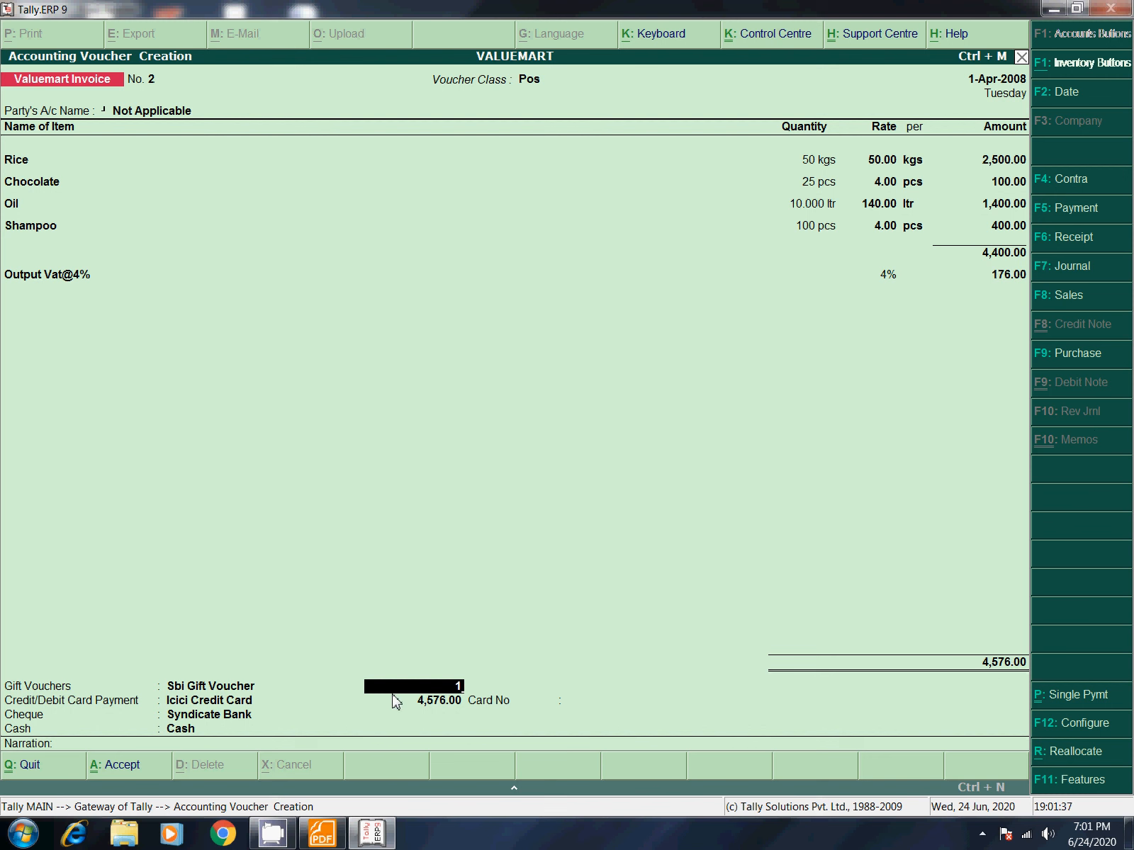
Step: Enter 1,000 by gift voucher and 3,000 by credit card with the card number
{"action": "type", "text": "000"}
{"action": "key", "text": "Return"}
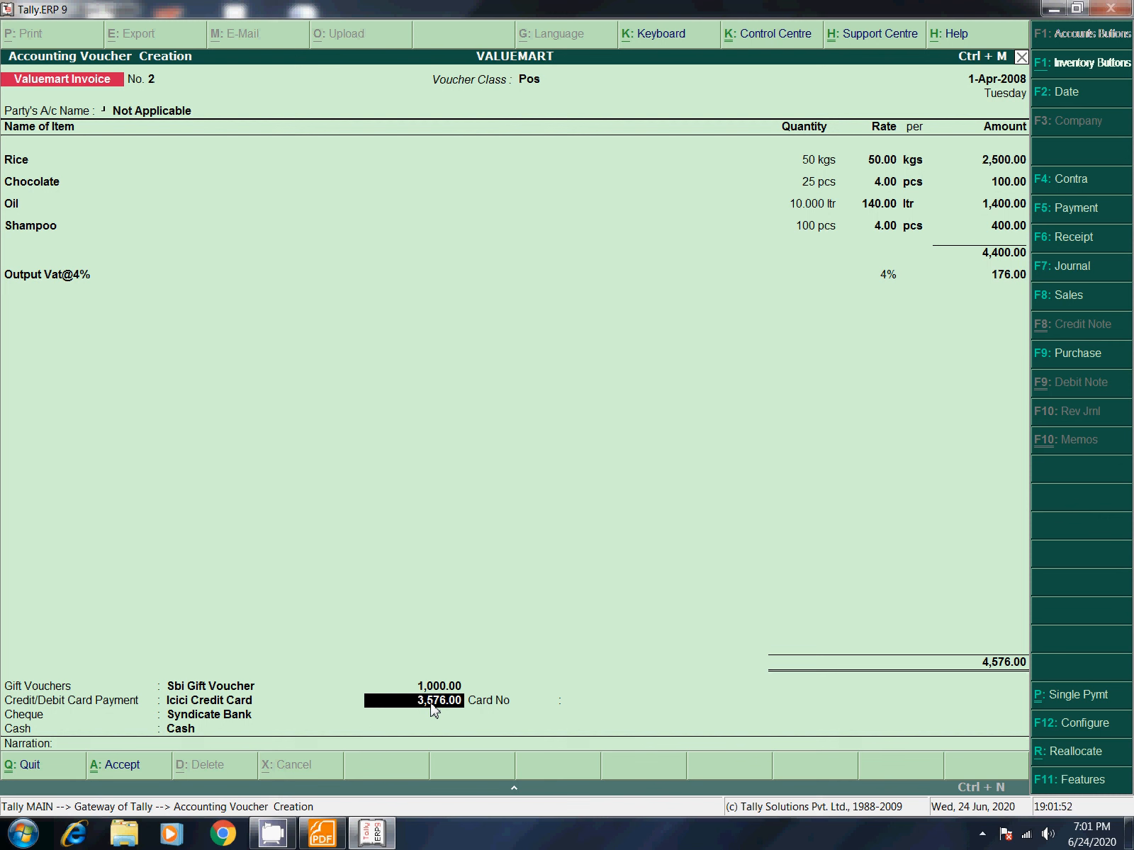
{"action": "type", "text": "3000"}
{"action": "key", "text": "Return"}
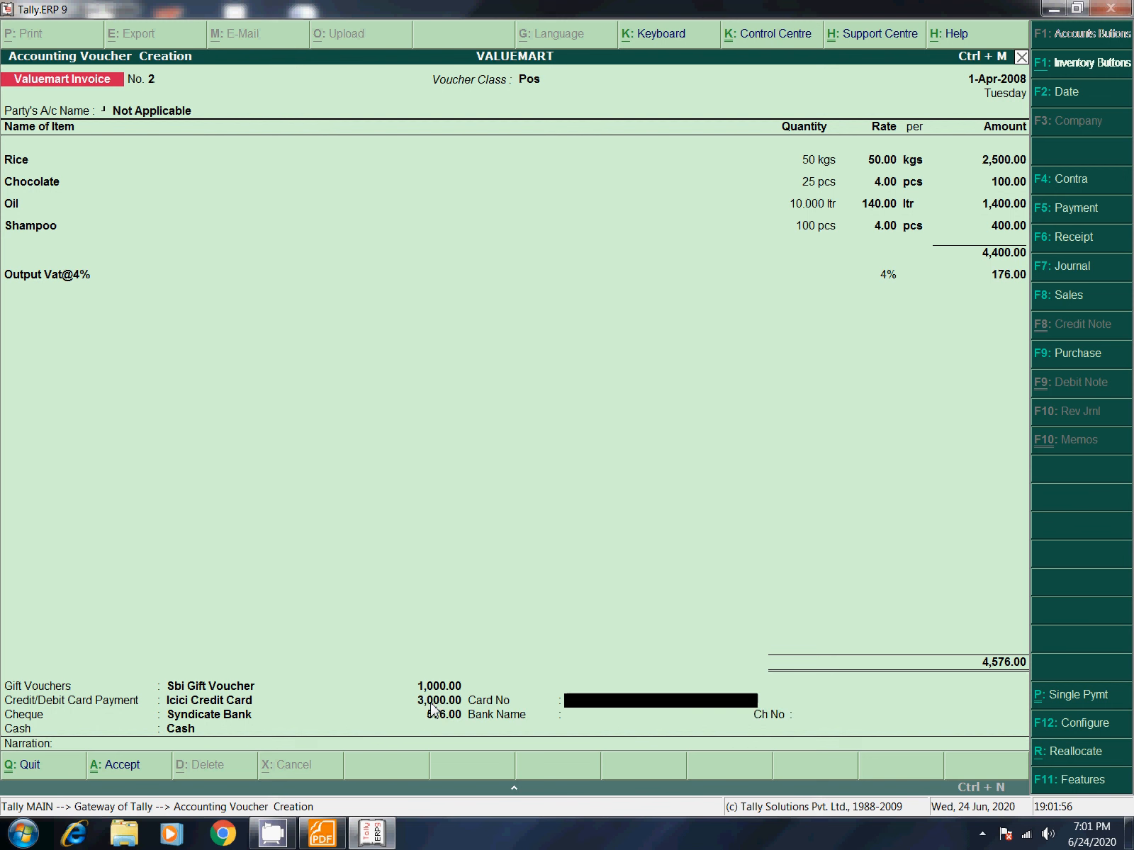
{"action": "type", "text": "454545"}
{"action": "key", "text": "Return"}
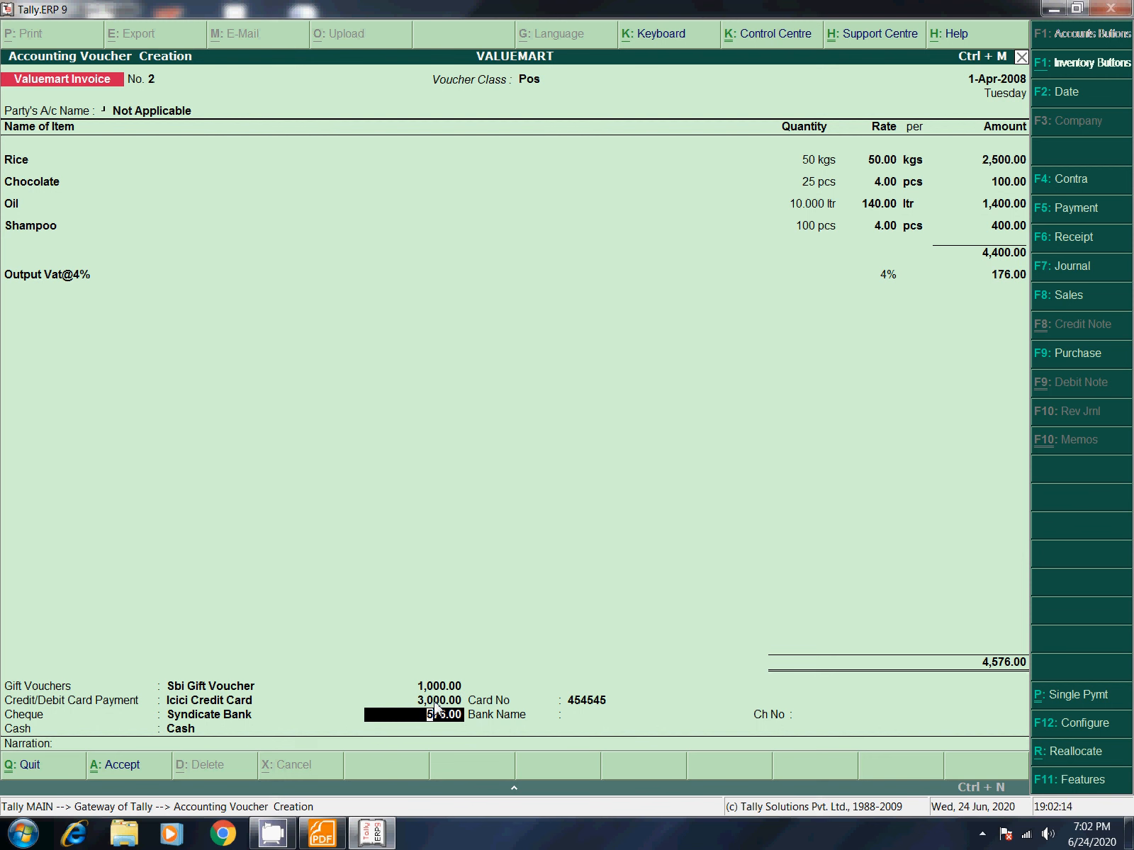
Step: Enter a 500 cheque on Jalahalli bank with its cheque number, and 76 cash with 100 tendered
{"action": "type", "text": "500"}
{"action": "key", "text": "Return"}
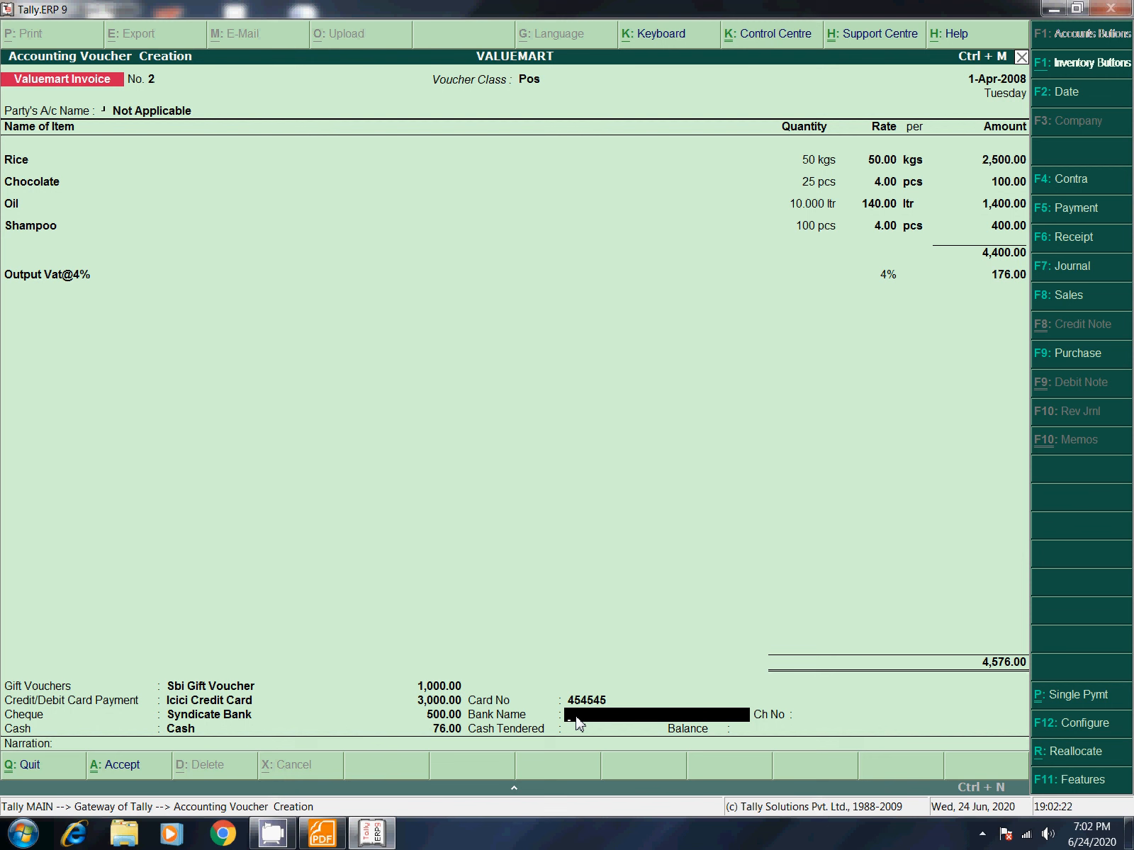
{"action": "type", "text": "Jalhal"}
{"action": "key", "text": "BackSpace"}
{"action": "key", "text": "BackSpace"}
{"action": "key", "text": "BackSpace"}
{"action": "type", "text": "ahal"}
{"action": "key", "text": "Return"}
{"action": "type", "text": "14585"}
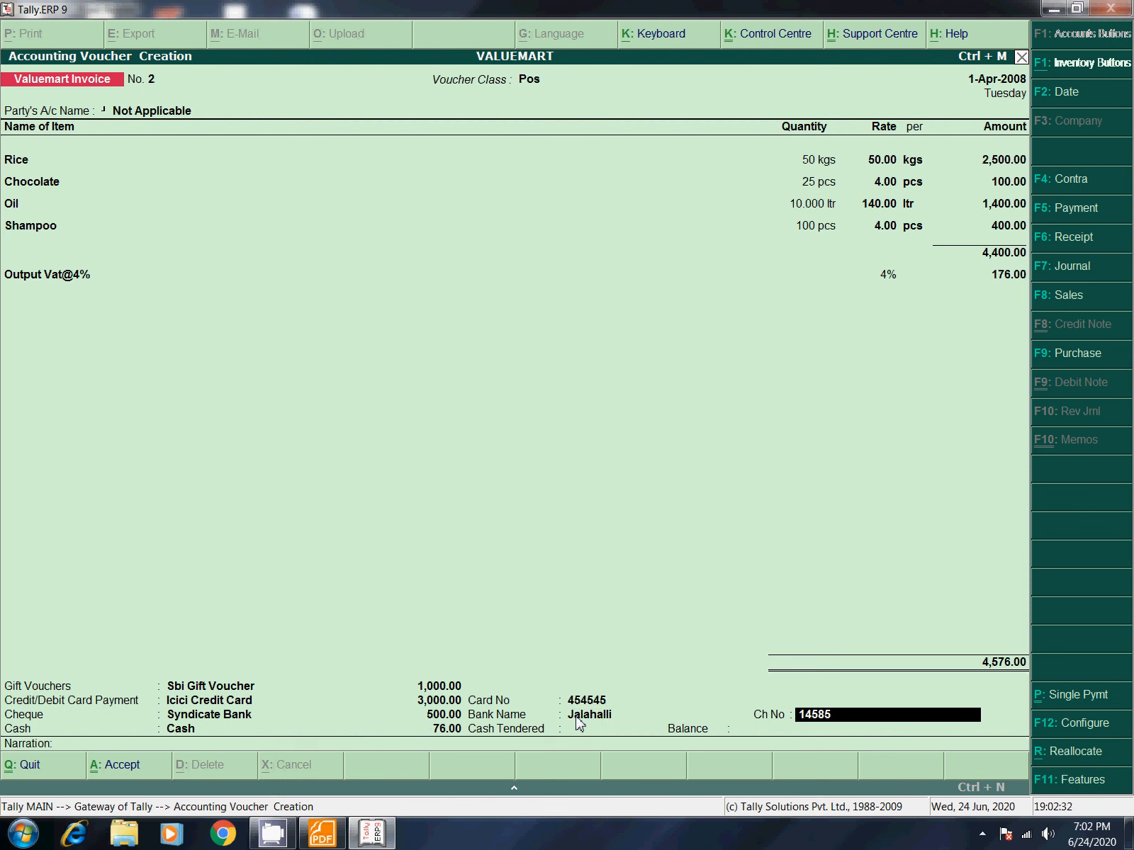
{"action": "key", "text": "Return"}
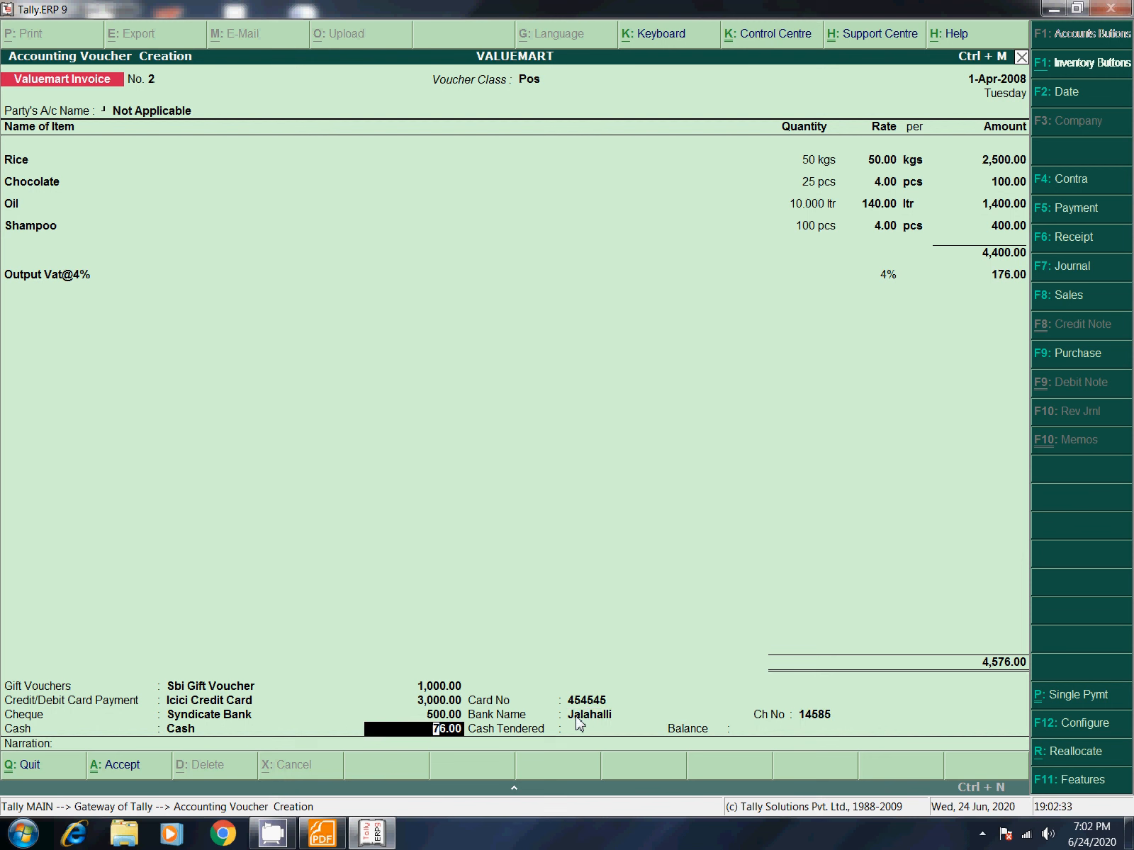
{"action": "key", "text": "Return"}
{"action": "type", "text": "100"}
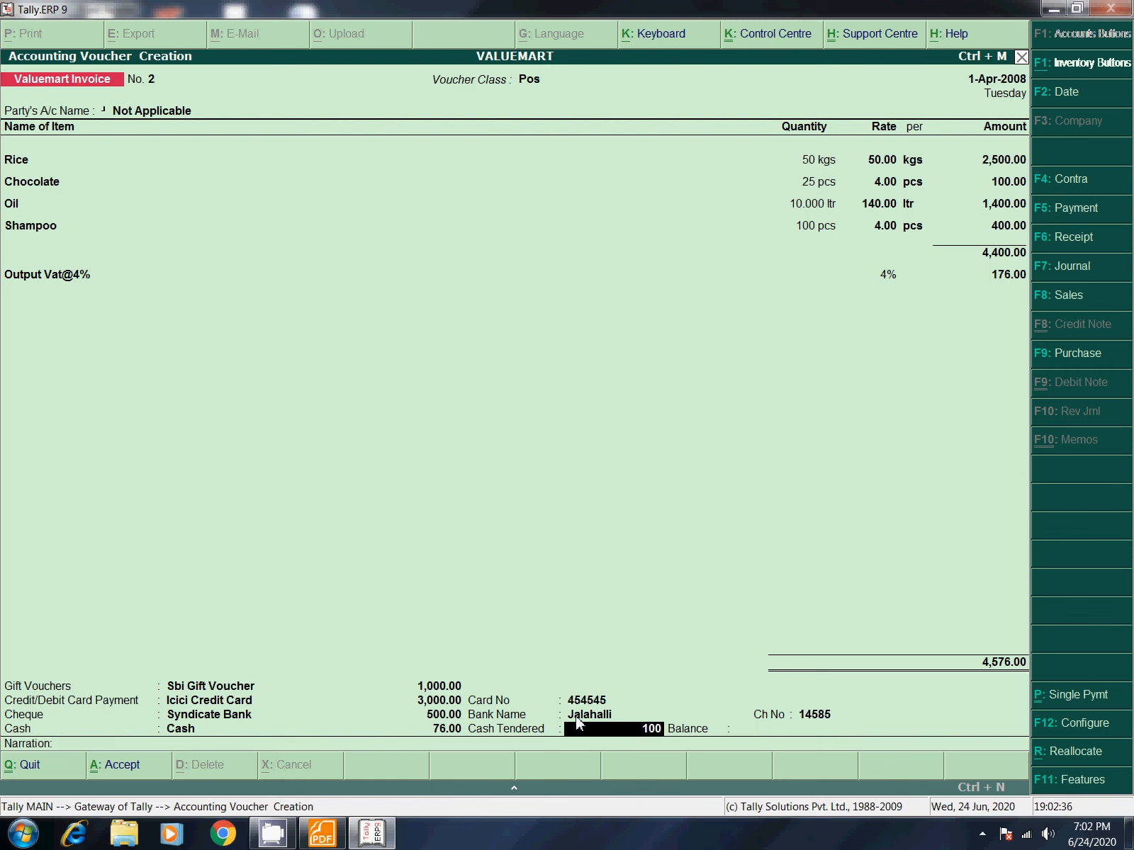
{"action": "key", "text": "Return"}
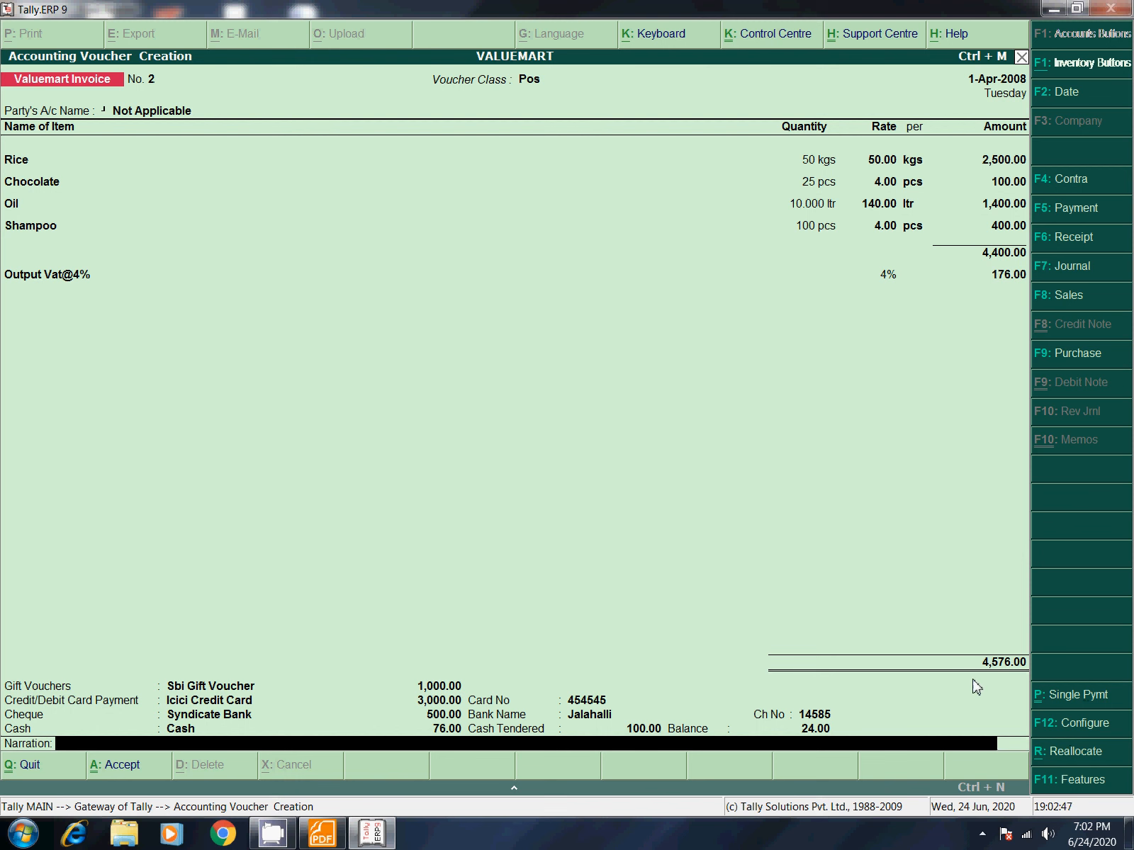
Step: Accept Invoice No. 2, print it with preview, and zoom into the Computerized Invoice
{"action": "key", "text": "Return"}
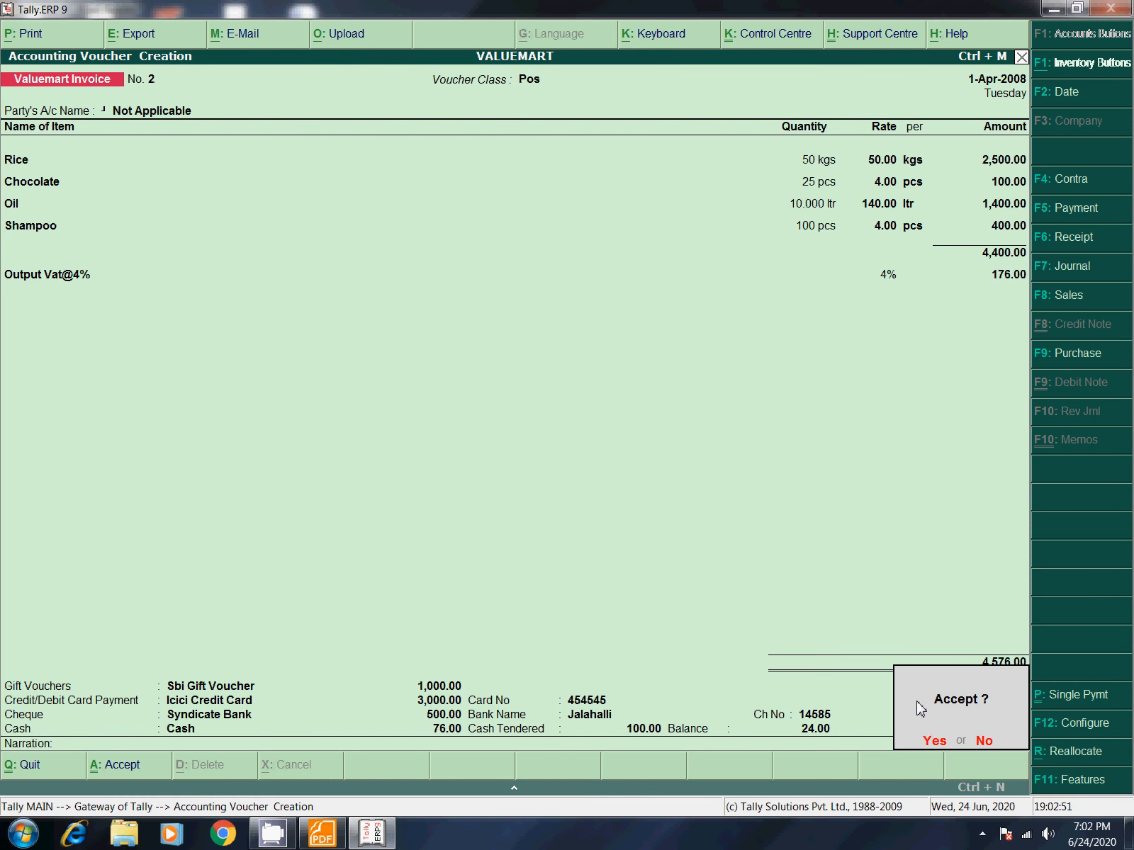
{"action": "key", "text": "Return"}
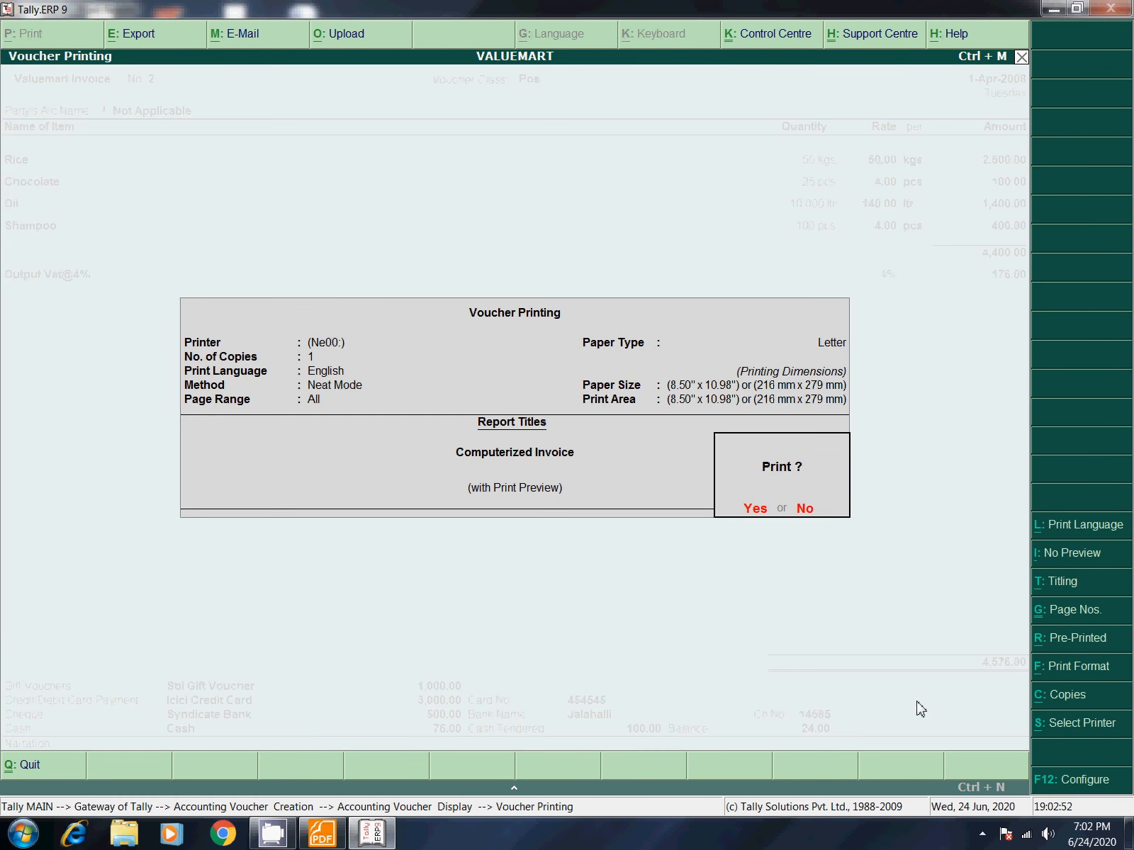
{"action": "key", "text": "Return"}
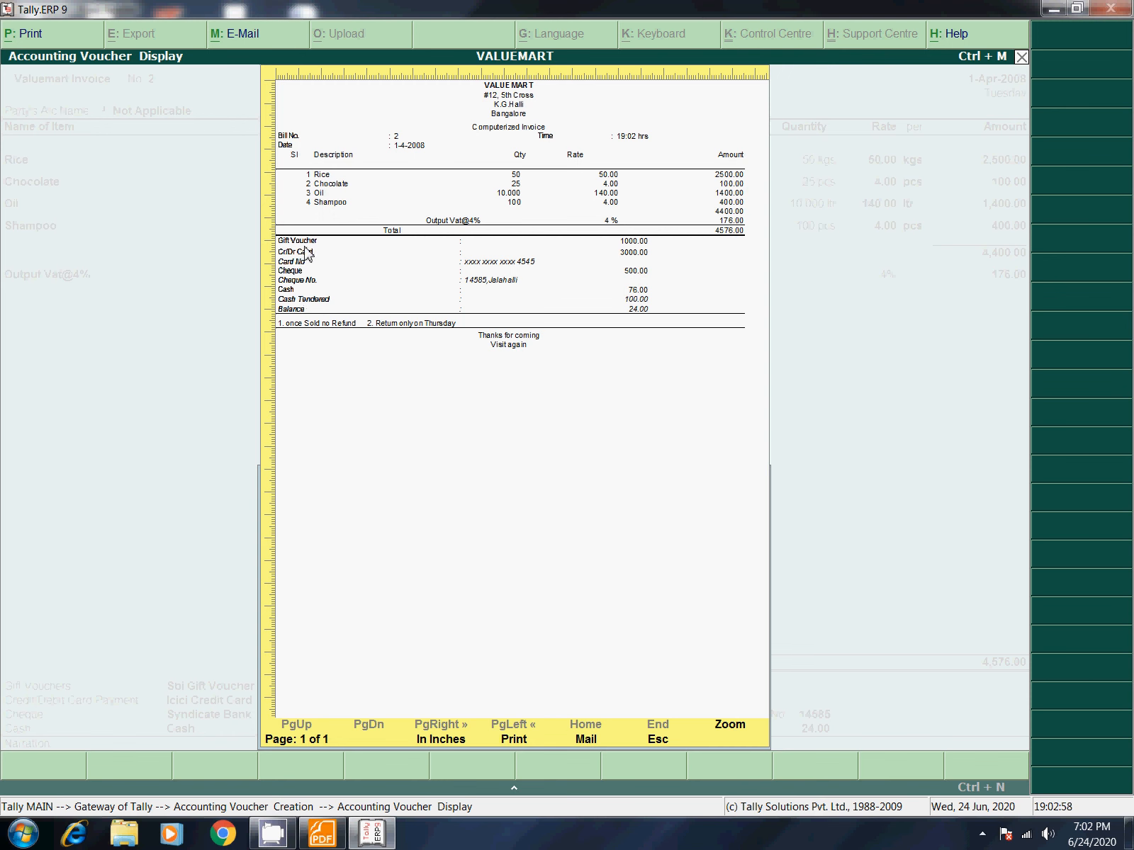
{"action": "left_click", "coordinate": [730, 730]}
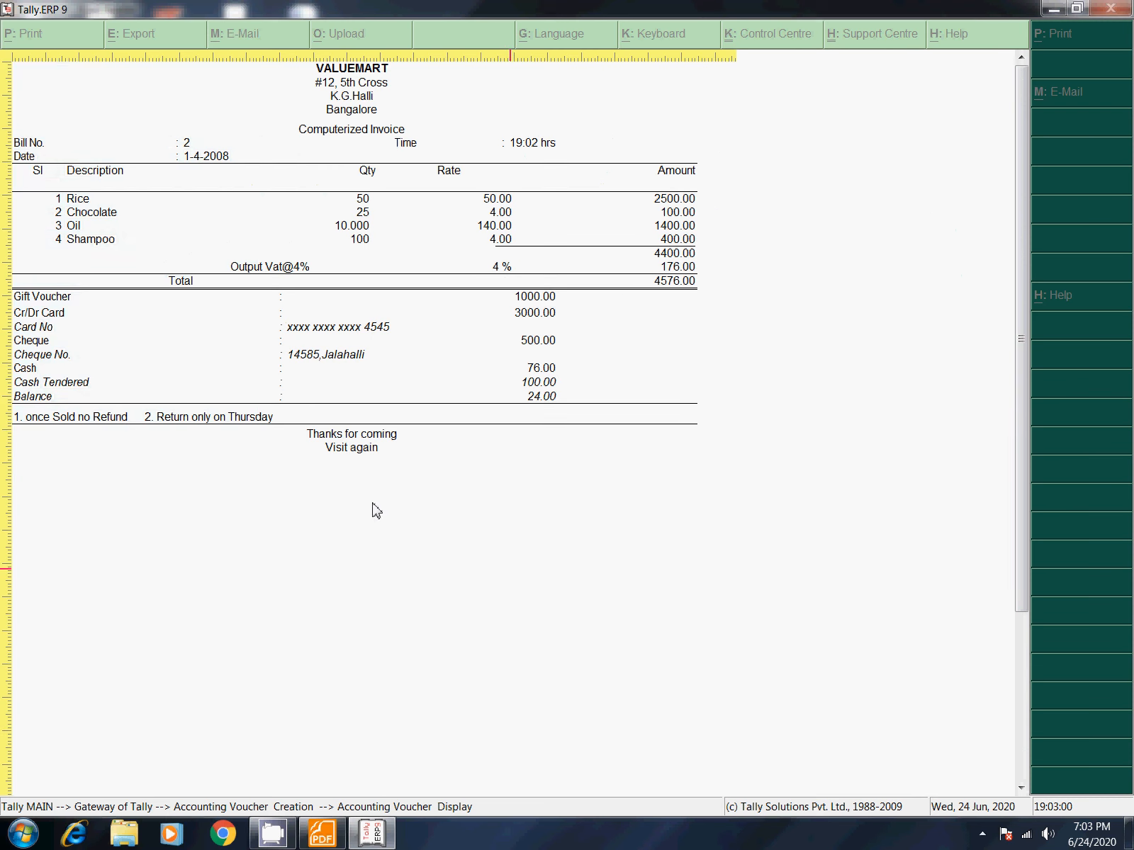